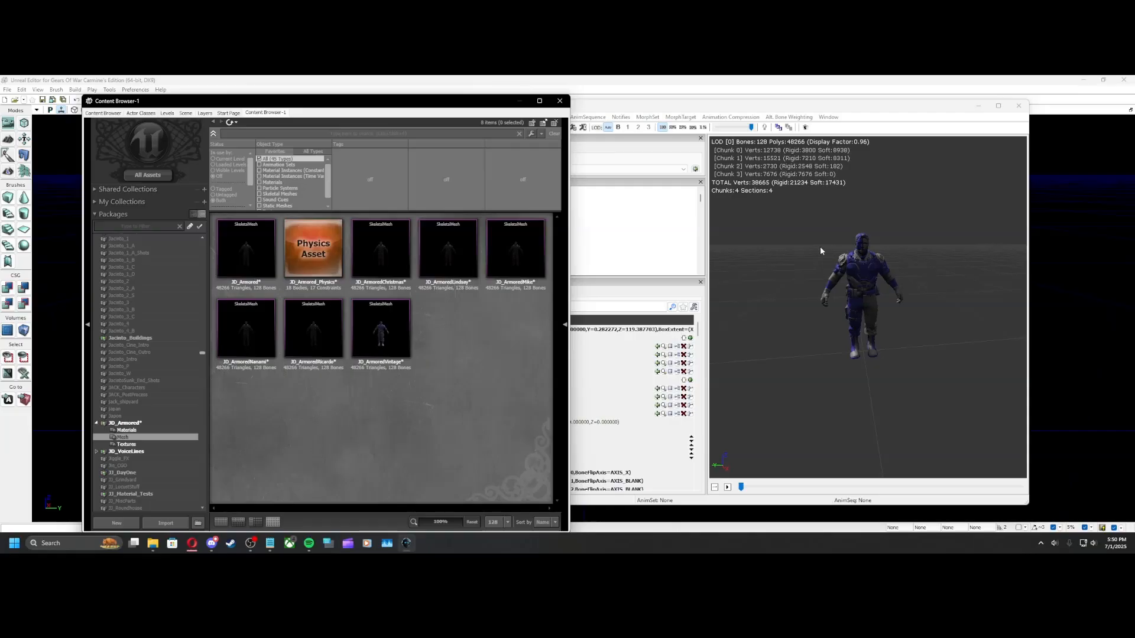
Inspect the JD_ArmoredVintage mesh from several angles, review its Skel Mirror Table entries, and collapse the table
left_click_drag(820, 247, 791, 254)
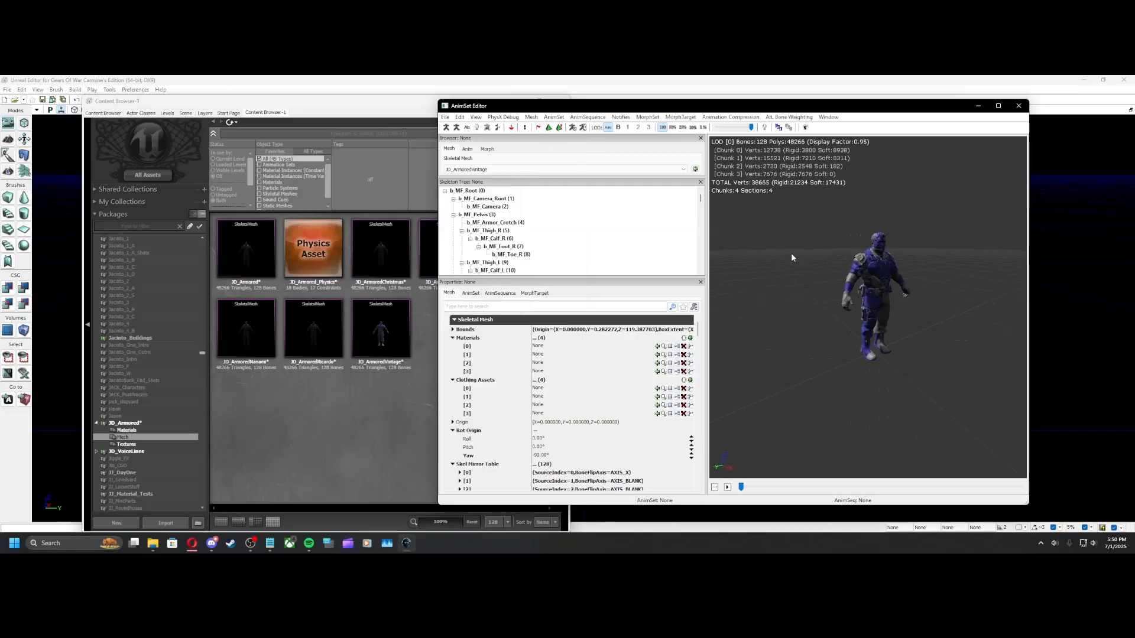
left_click(532, 117)
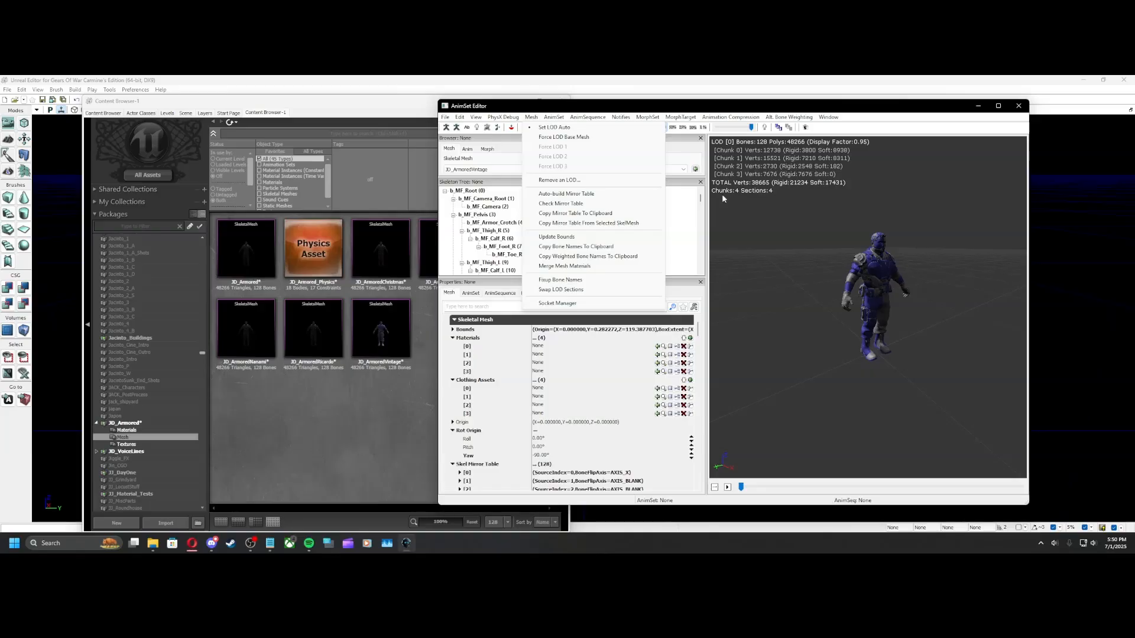
left_click(812, 255)
mouse_move(831, 254)
left_mouse_down()
mouse_move(774, 257)
mouse_move(826, 258)
left_mouse_up()
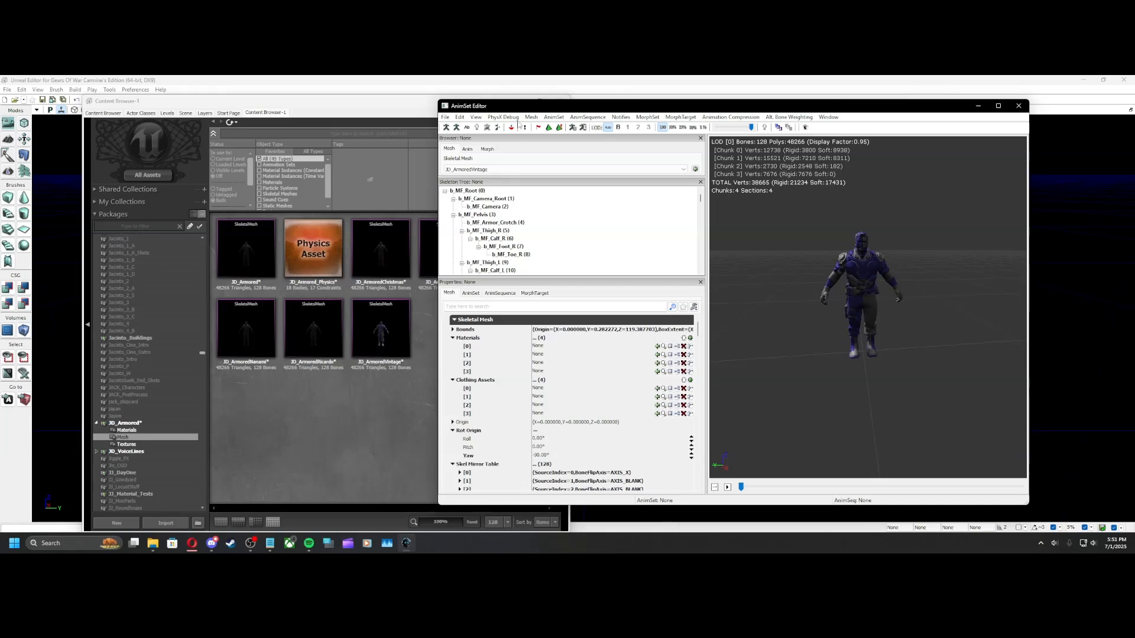
left_click_drag(817, 272, 796, 285)
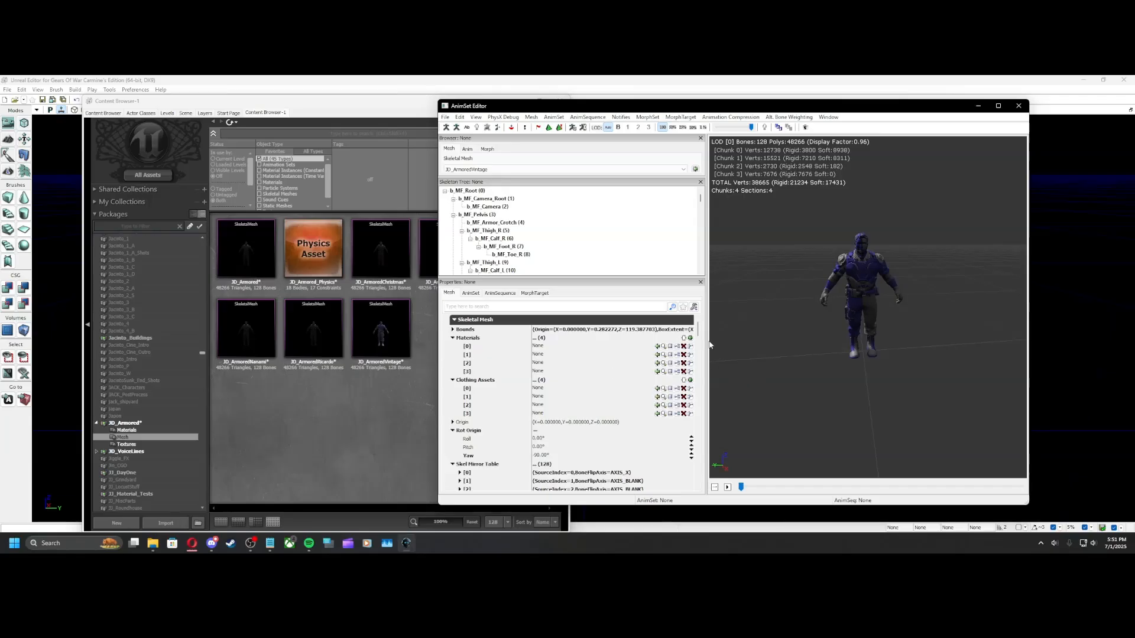
scroll(698, 328, "down", 3)
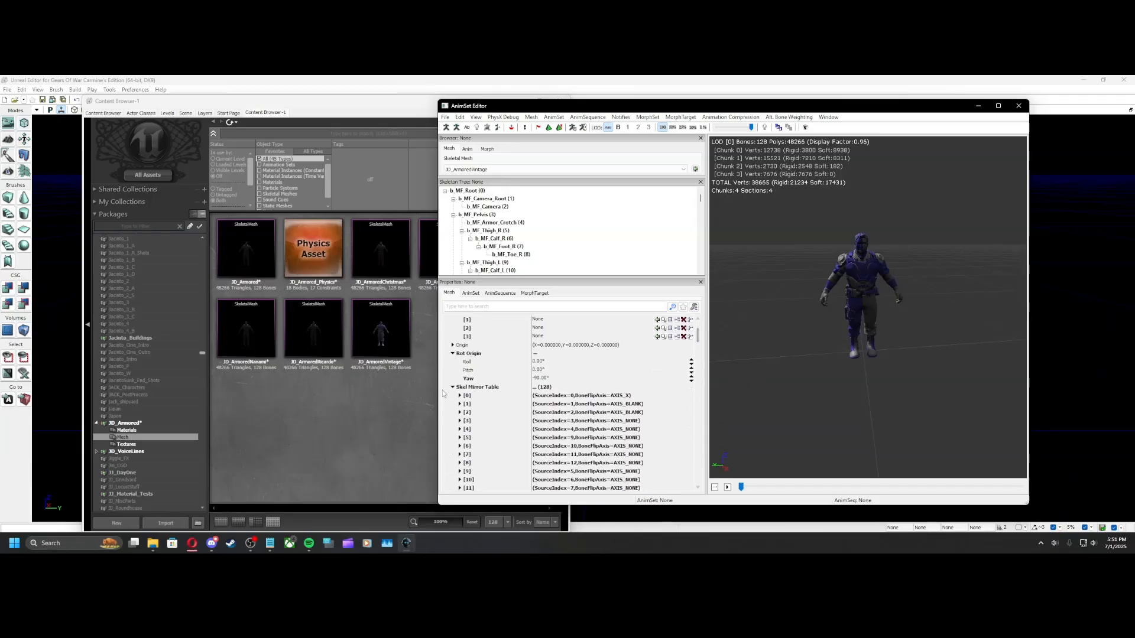
left_click(452, 388)
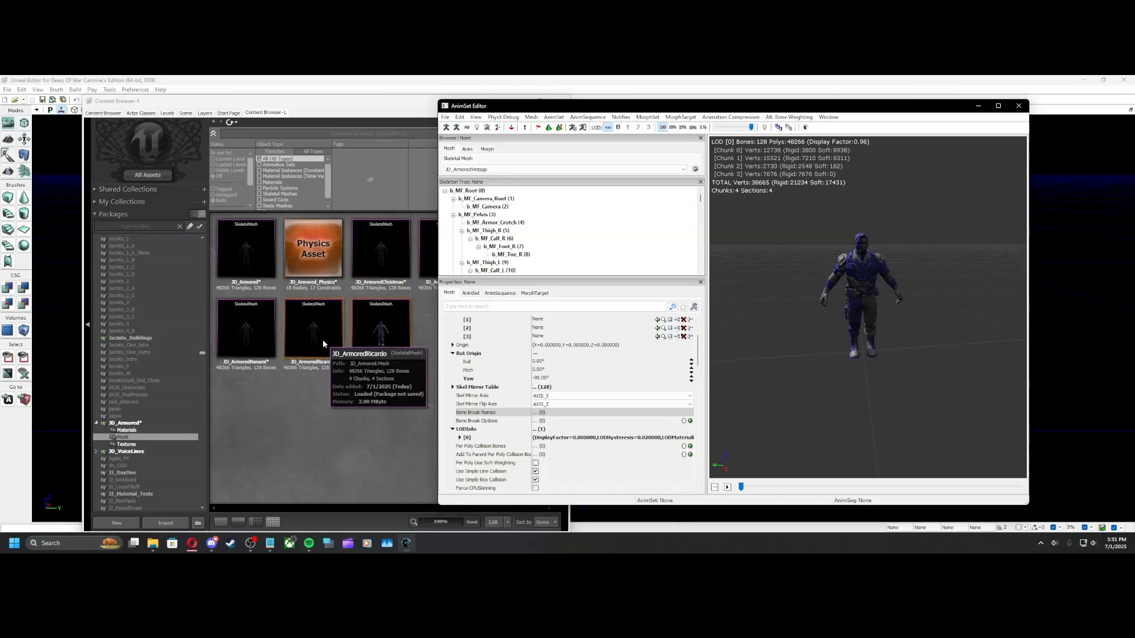
Copy the mirror table from the JD_ArmoredRicardo skeletal mesh to JD_ArmoredVintage, replacing the existing table
left_click(373, 332)
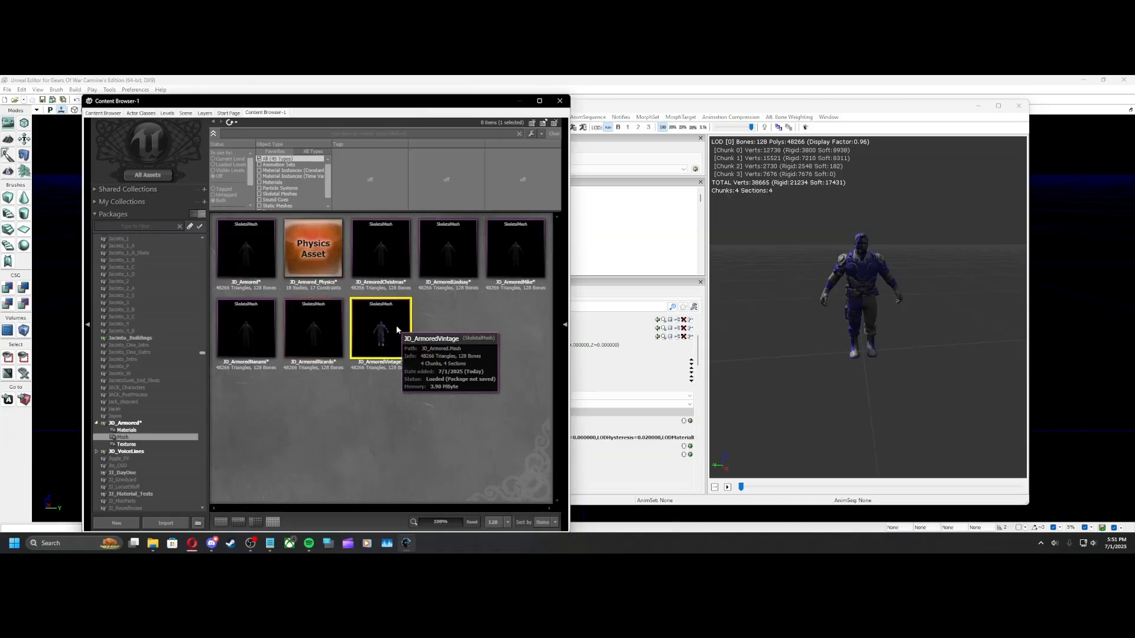
left_click(319, 328)
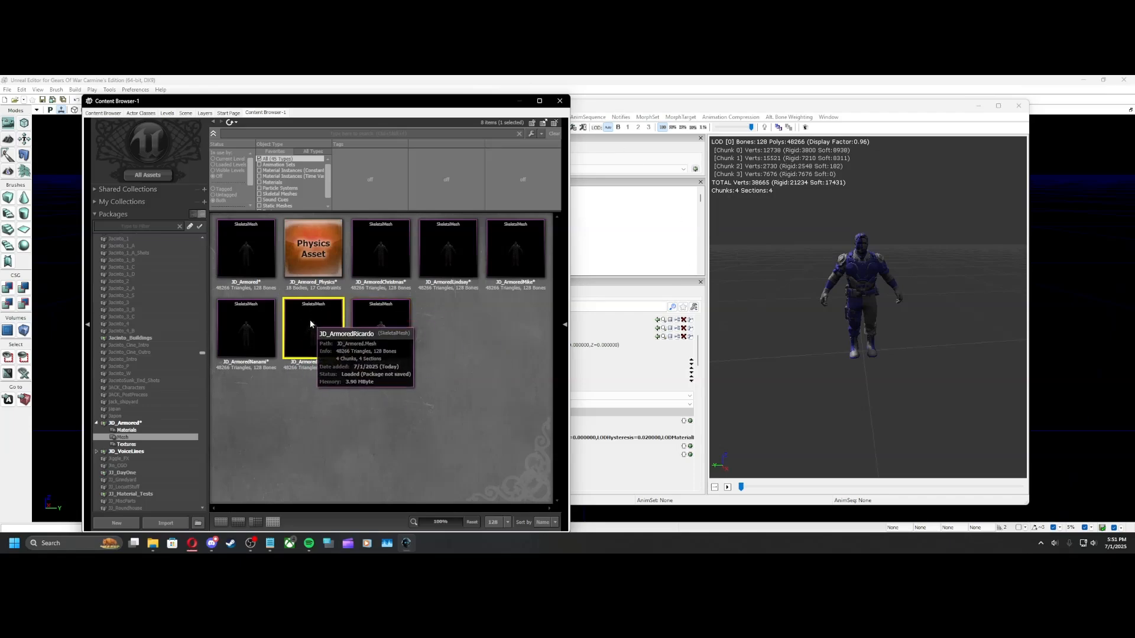
left_click(637, 110)
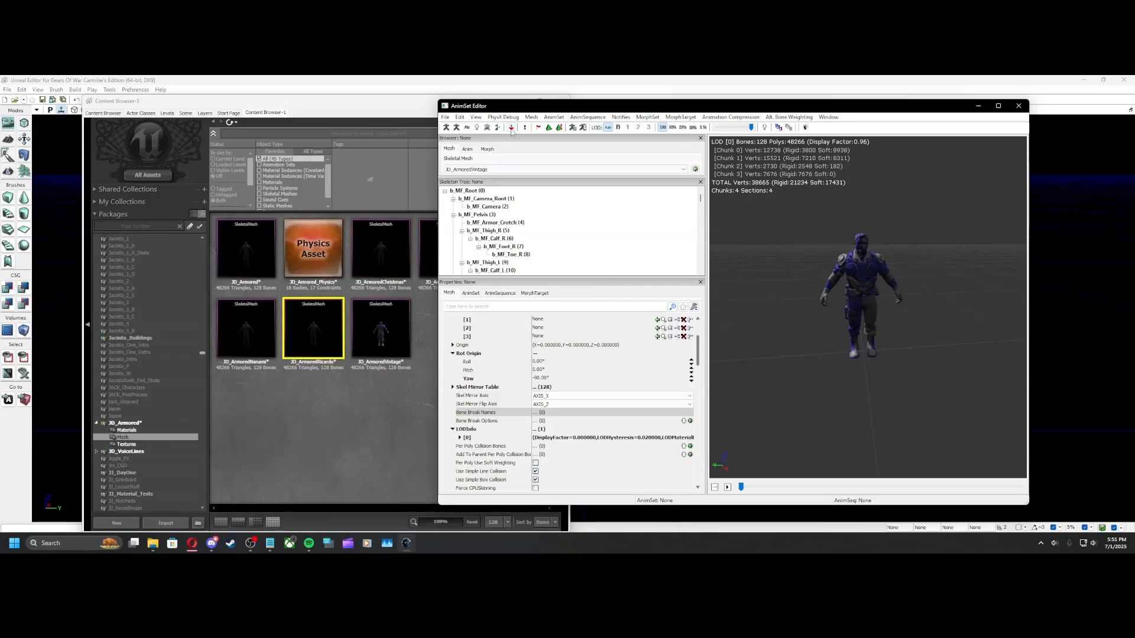
left_click(531, 117)
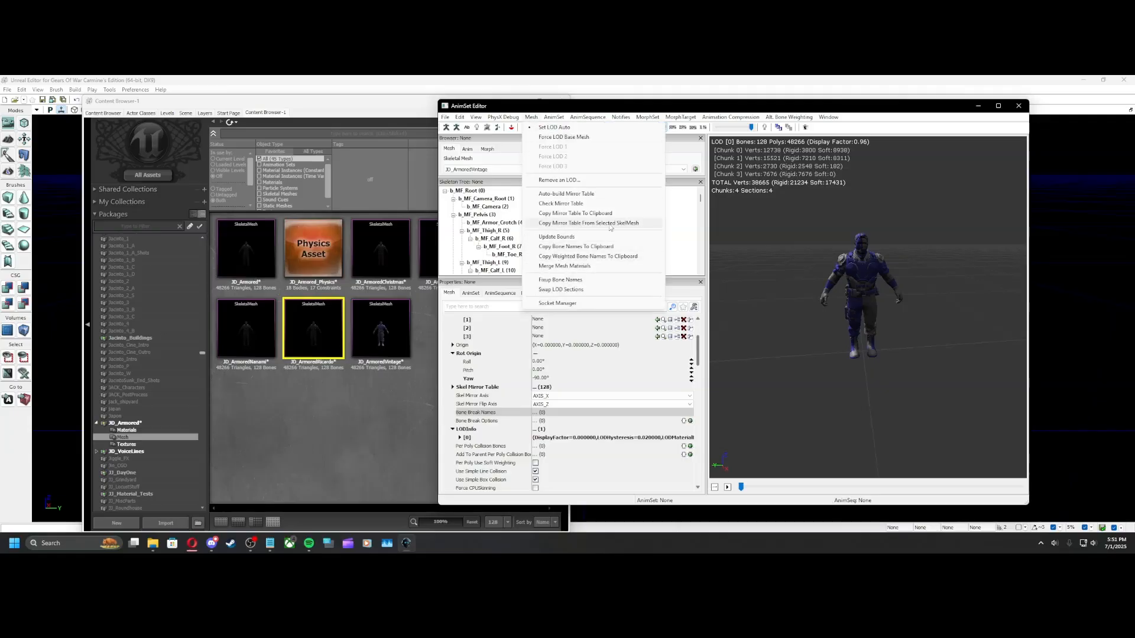
left_click(646, 227)
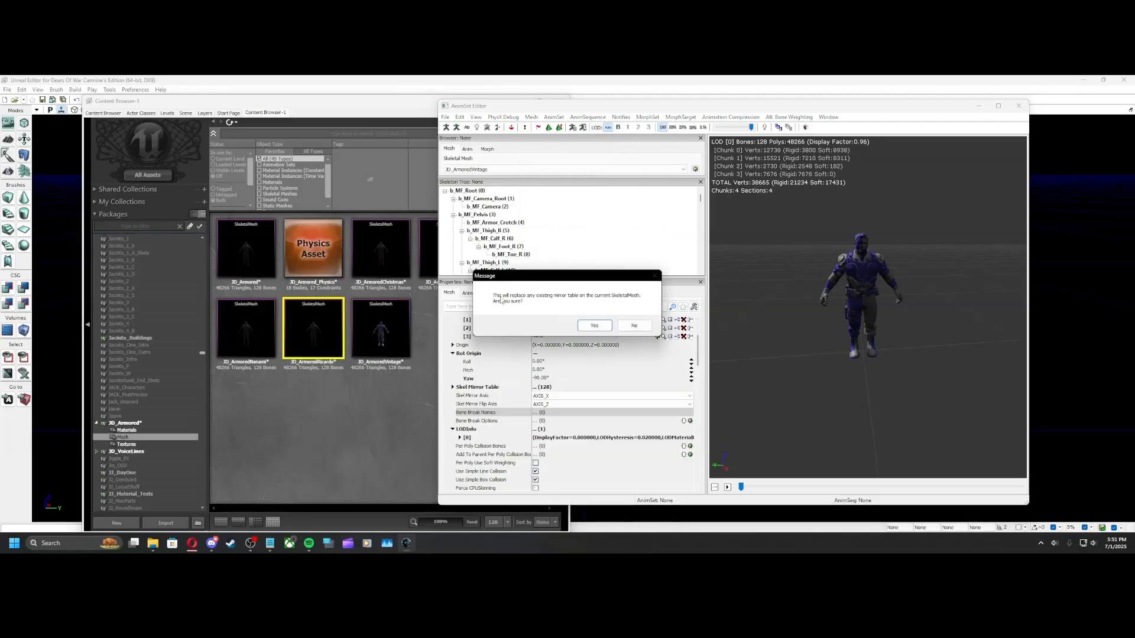
left_click(596, 326)
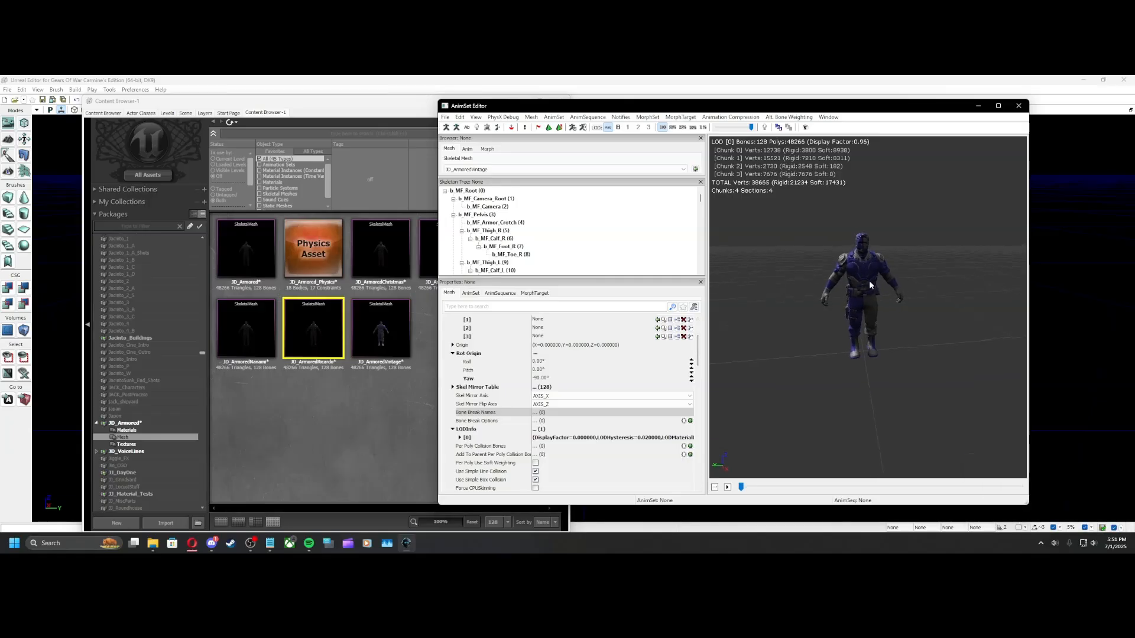
Expand the Skel Mirror Table of JD_ArmoredVintage and review its entries
mouse_move(321, 341)
left_click(453, 387)
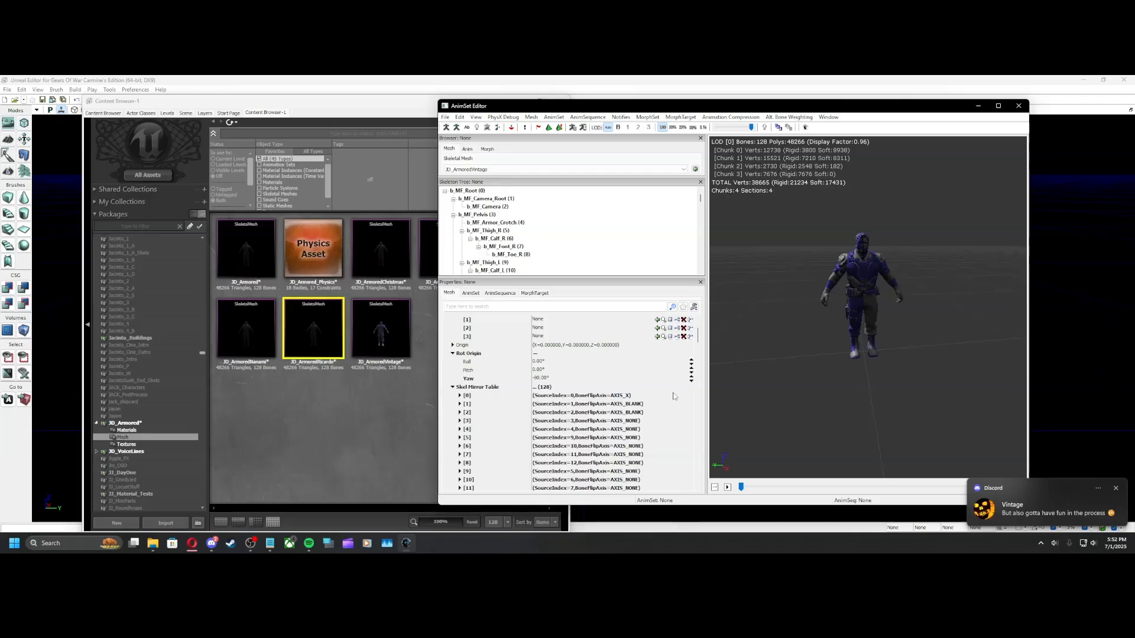
left_click_drag(699, 340, 698, 349)
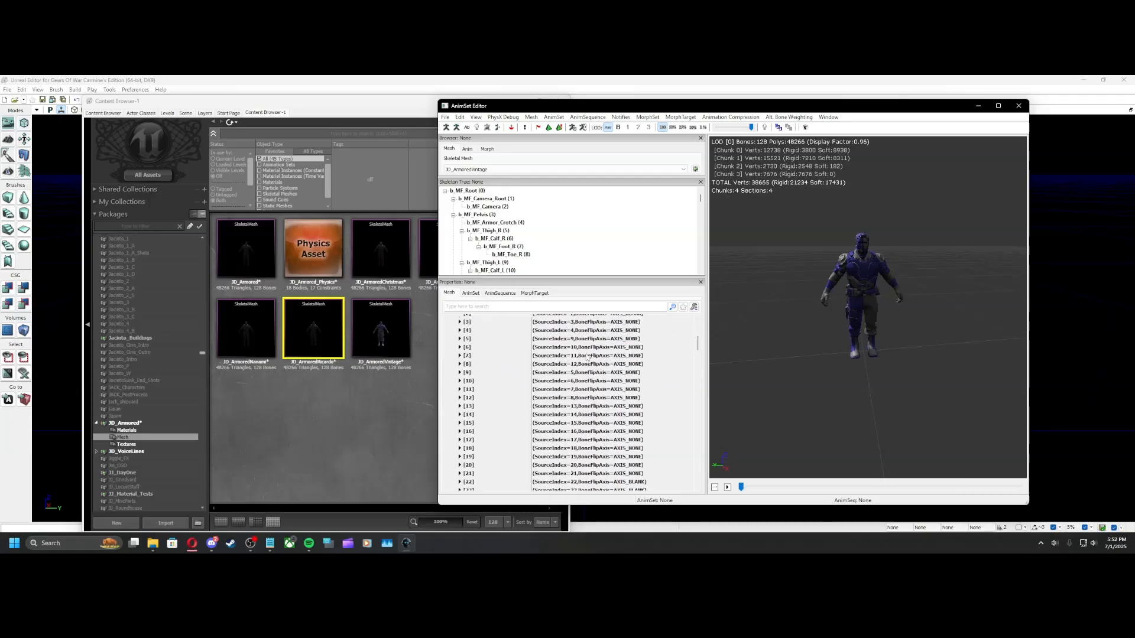
Preview JD_ArmoredVintage with Show Mirror and examine the hands, arms and torso from several angles
left_click(498, 128)
scroll(843, 314, "up", 6)
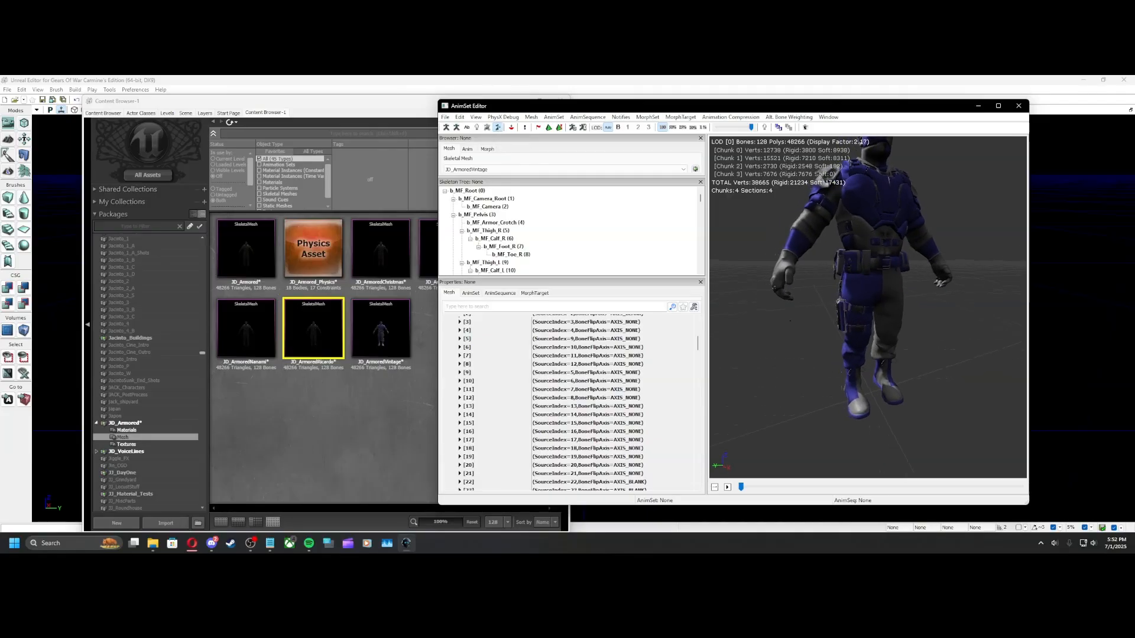
left_click_drag(790, 320, 840, 320)
right_click_drag(790, 320, 789, 284)
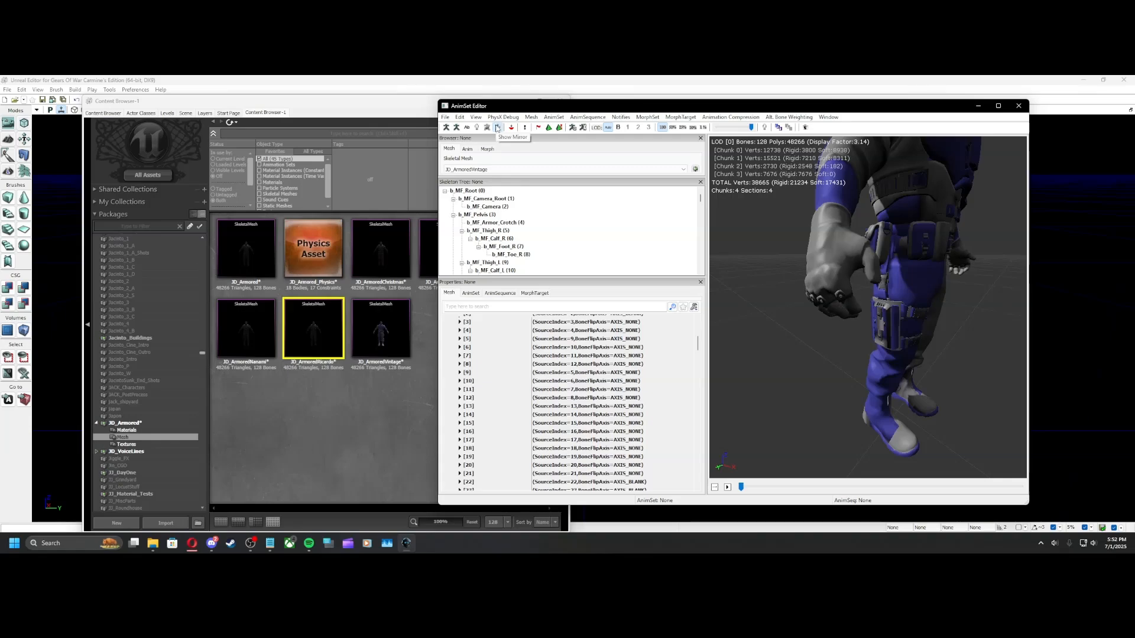
left_click(497, 128)
scroll(865, 230, "down", 3)
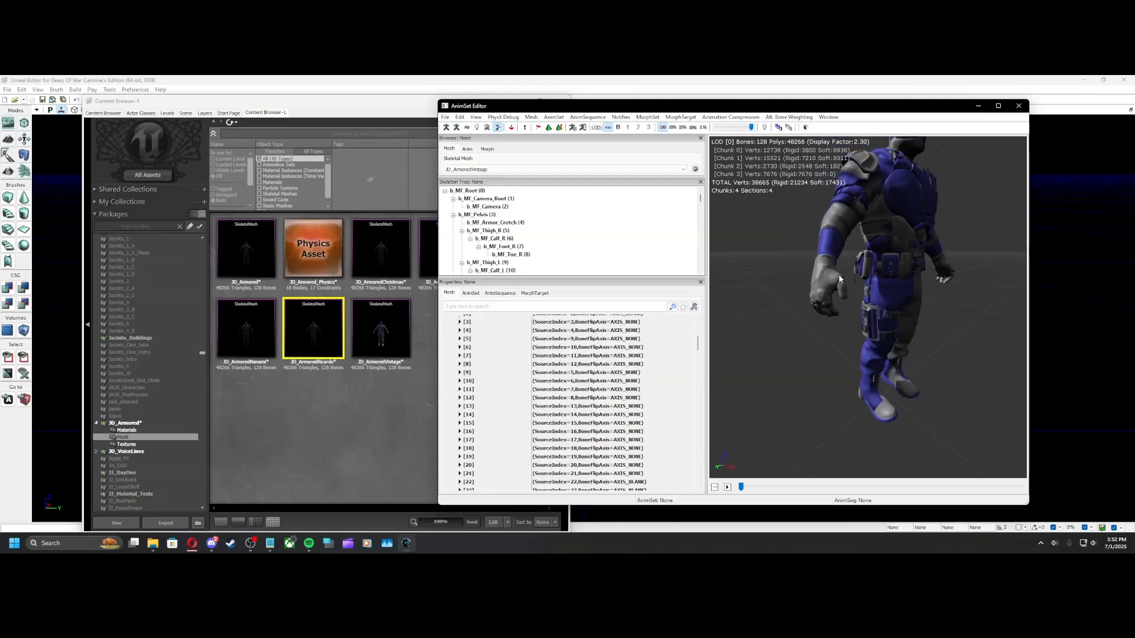
left_click_drag(840, 279, 896, 239)
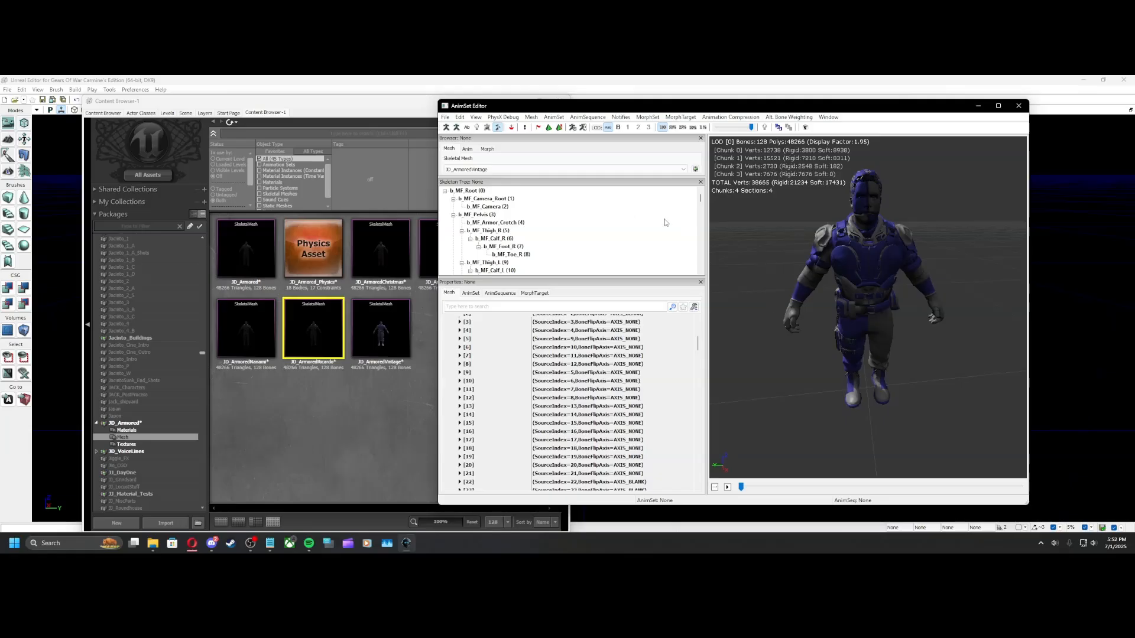
Select the b_MF_ForeTwist2_L bone in the skeleton tree
left_click_drag(701, 201, 703, 237)
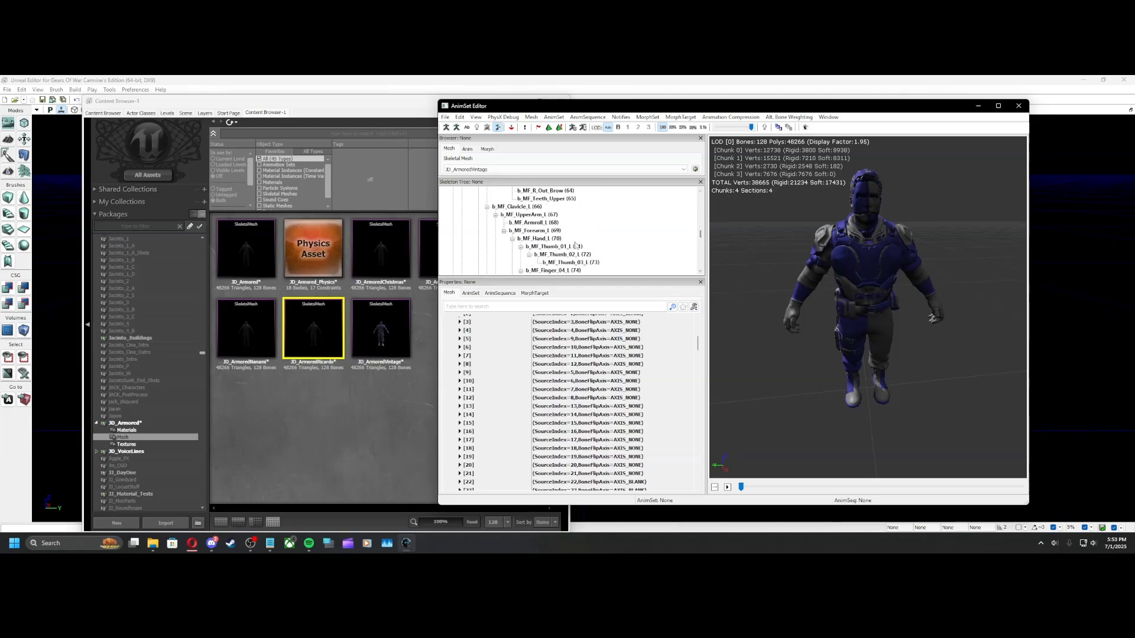
scroll(575, 246, "down", 7)
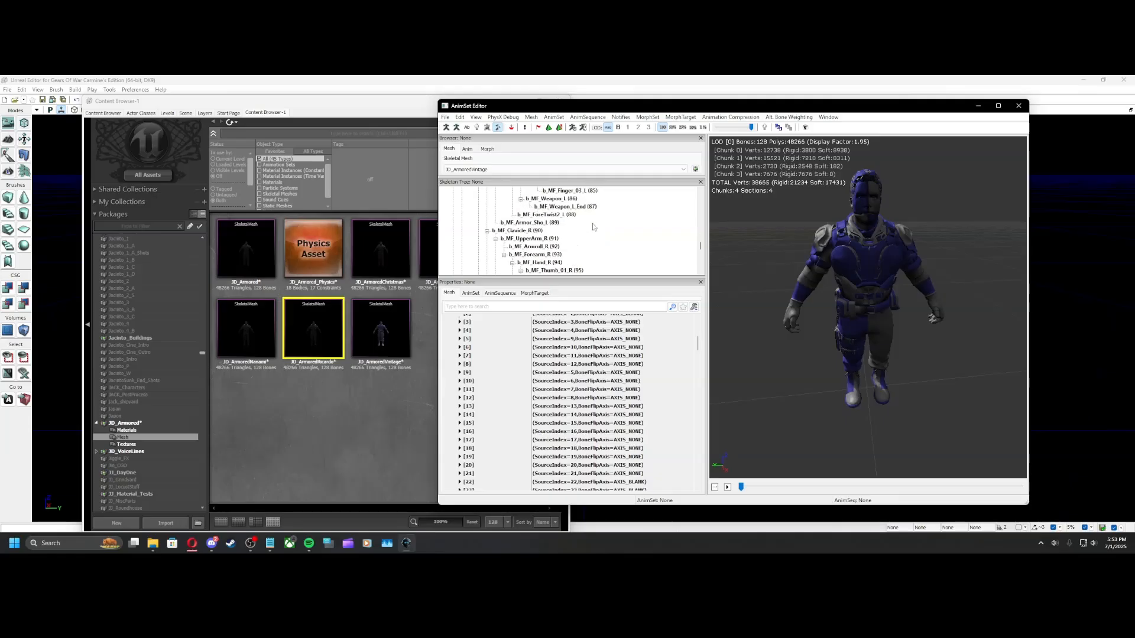
left_click(542, 216)
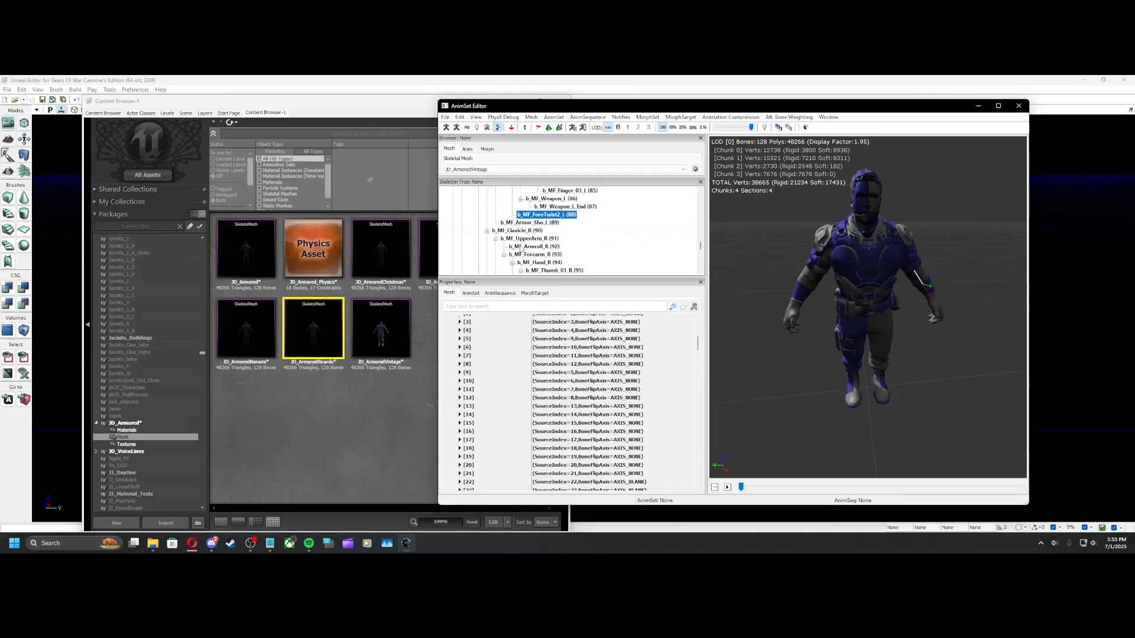
Set the Bone Flip Axis of mirror table entry [88] to AXIS_BLANK
left_click_drag(700, 347, 700, 395)
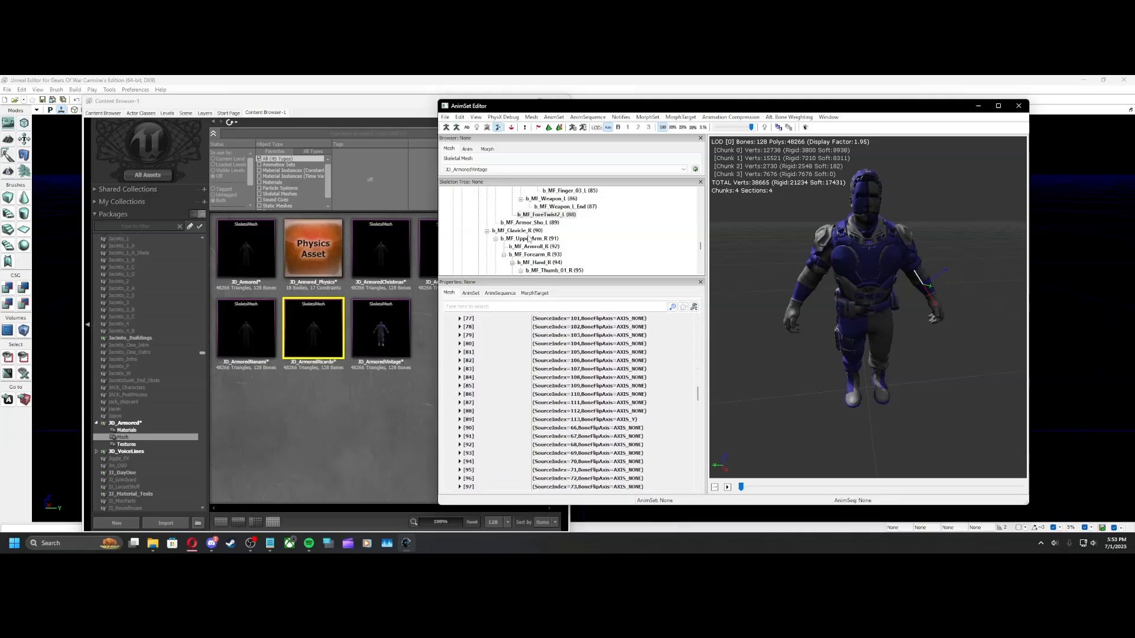
left_click(459, 411)
left_click(556, 429)
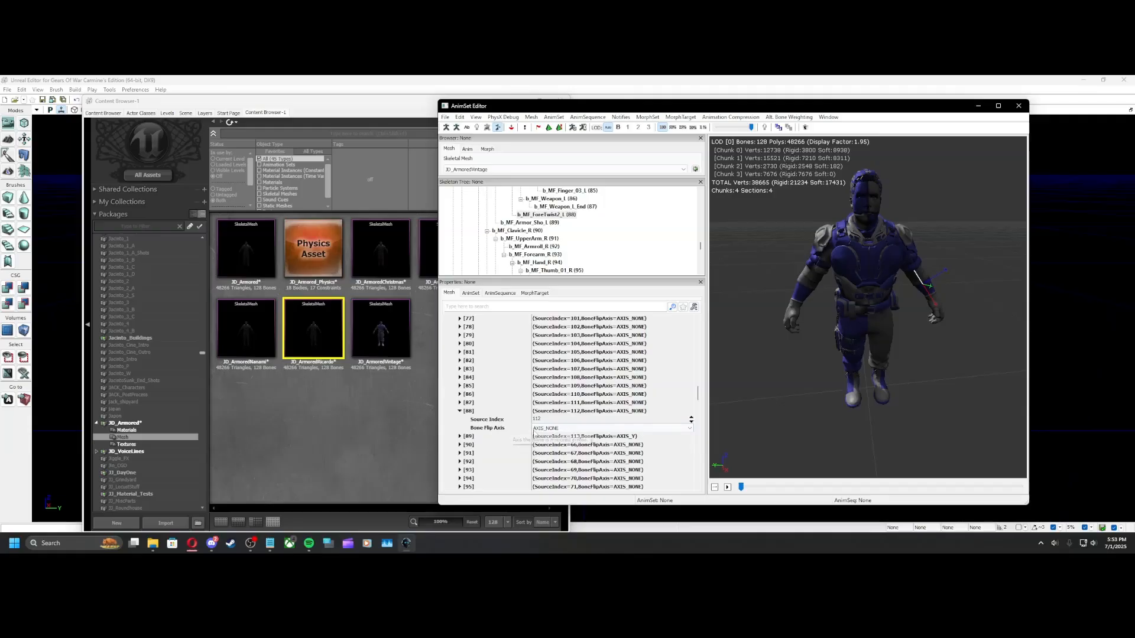
left_click(553, 428)
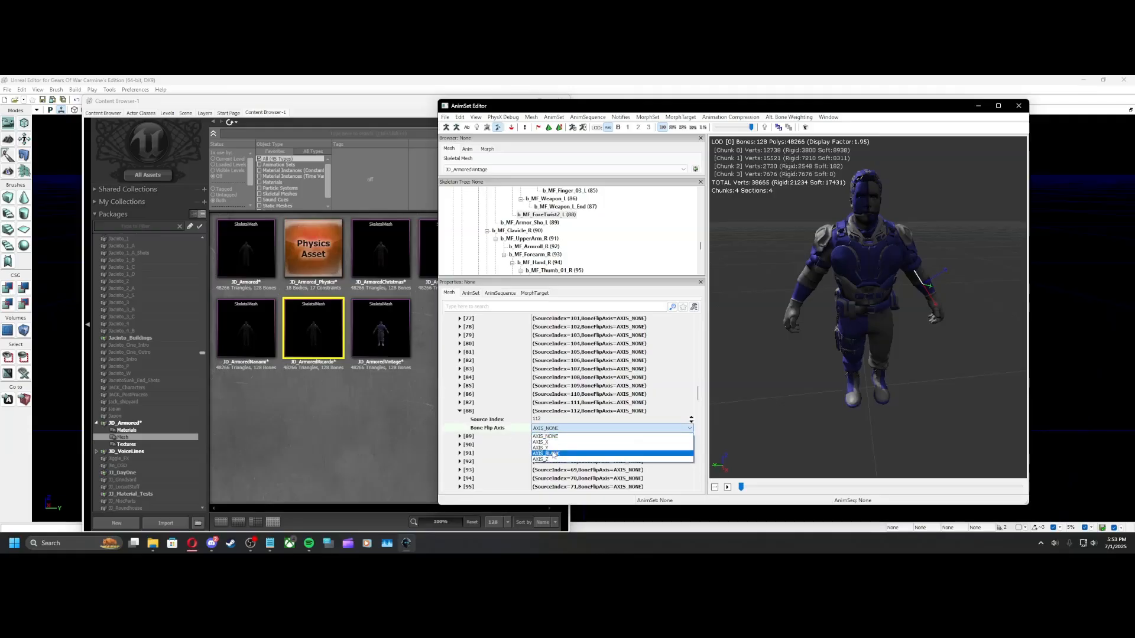
left_click(554, 453)
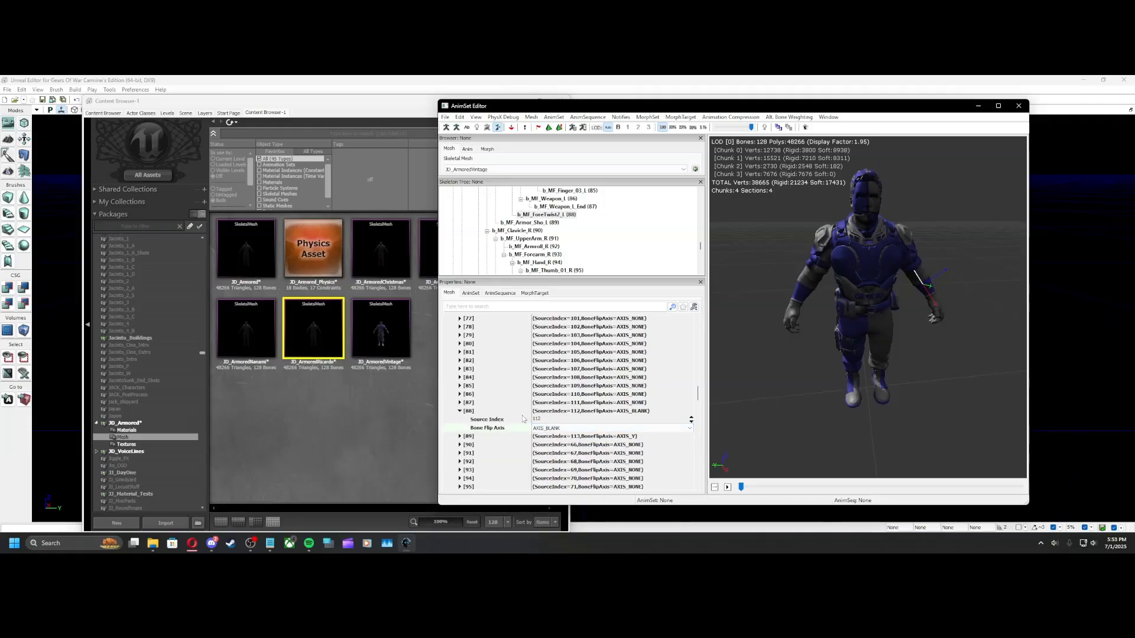
Try AXIS_Y as the Bone Flip Axis of entry [88] and compare the left forearm with mirroring on and off
left_click(545, 428)
left_click(544, 450)
right_click_drag(876, 362, 810, 355)
left_click_drag(876, 362, 877, 293)
left_click(500, 128)
left_click(499, 128)
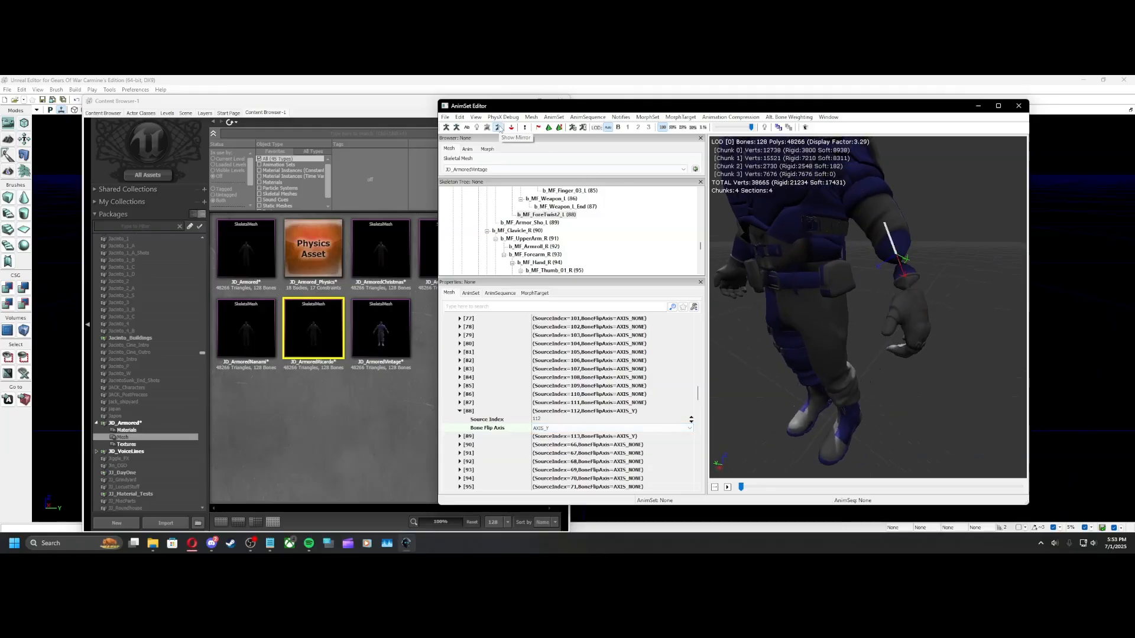
left_click(500, 128)
left_click(499, 128)
Set the Bone Flip Axis of mirror table entry [88] back to AXIS_NONE
left_click(548, 429)
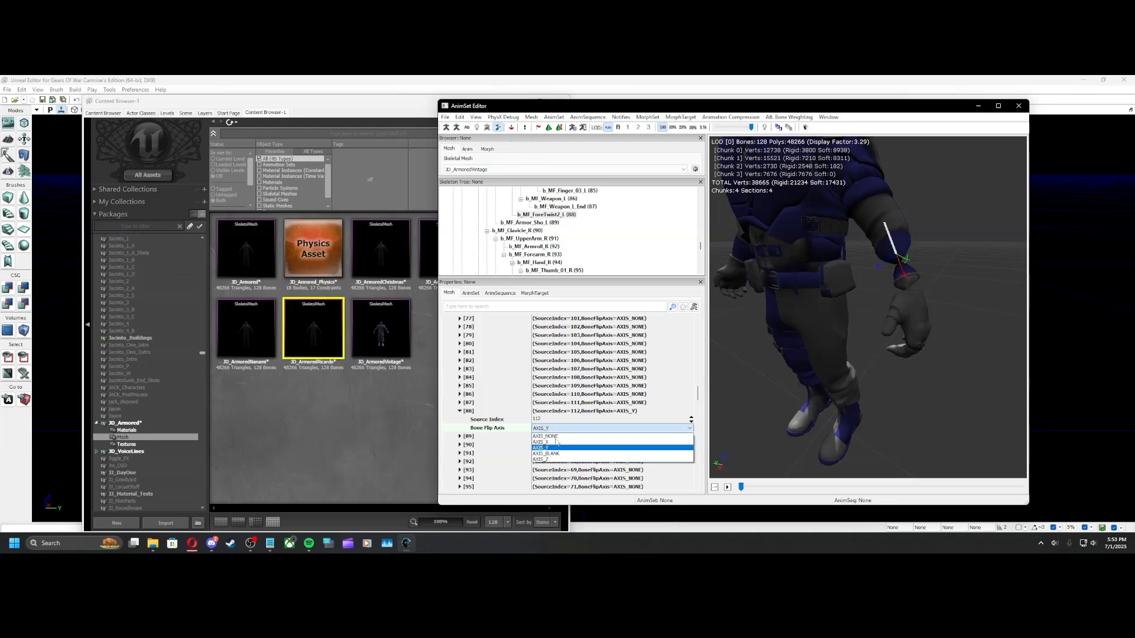
left_click(549, 436)
left_click(542, 436)
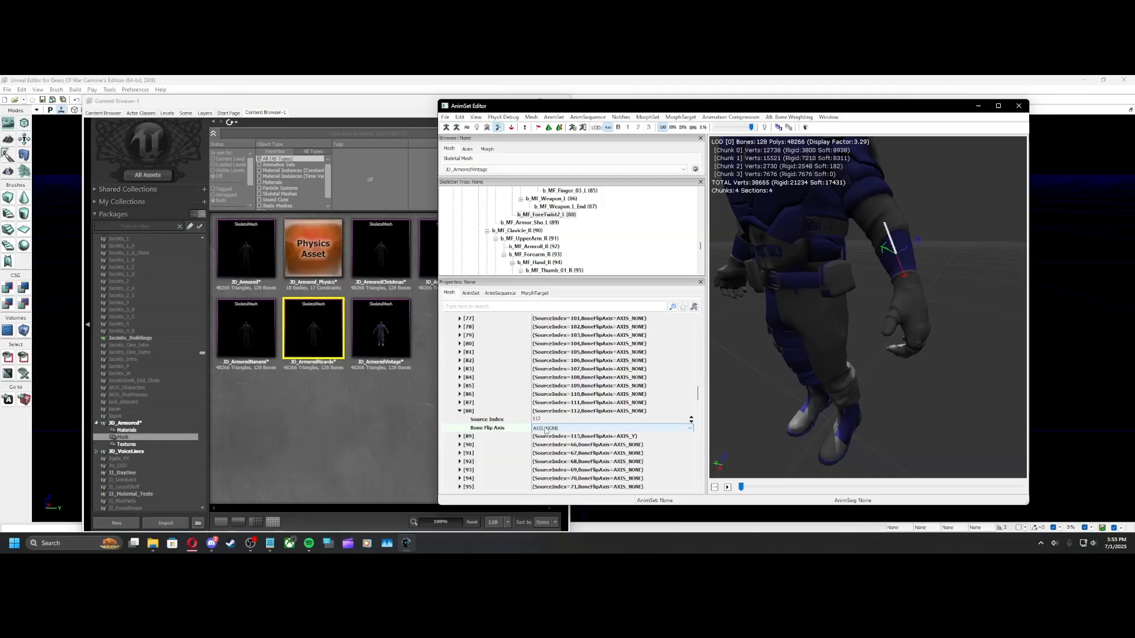
Examine the mirrored left forearm from several angles and collapse mirror table entry [88]
left_click_drag(847, 297, 893, 301)
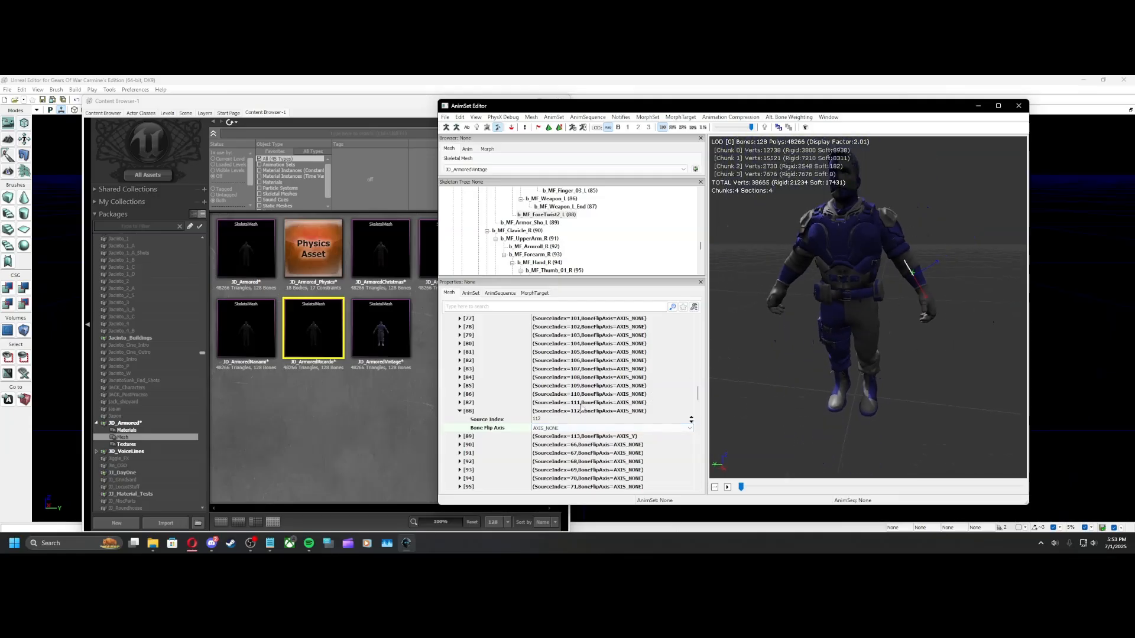
left_click_drag(810, 264, 774, 242)
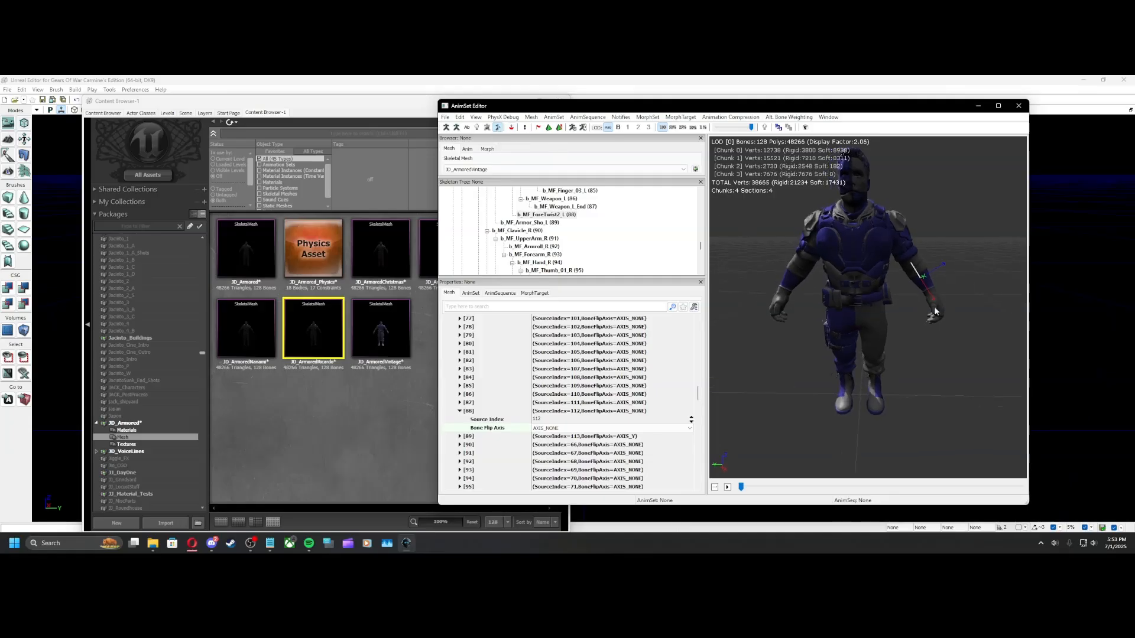
left_click_drag(869, 288, 874, 286)
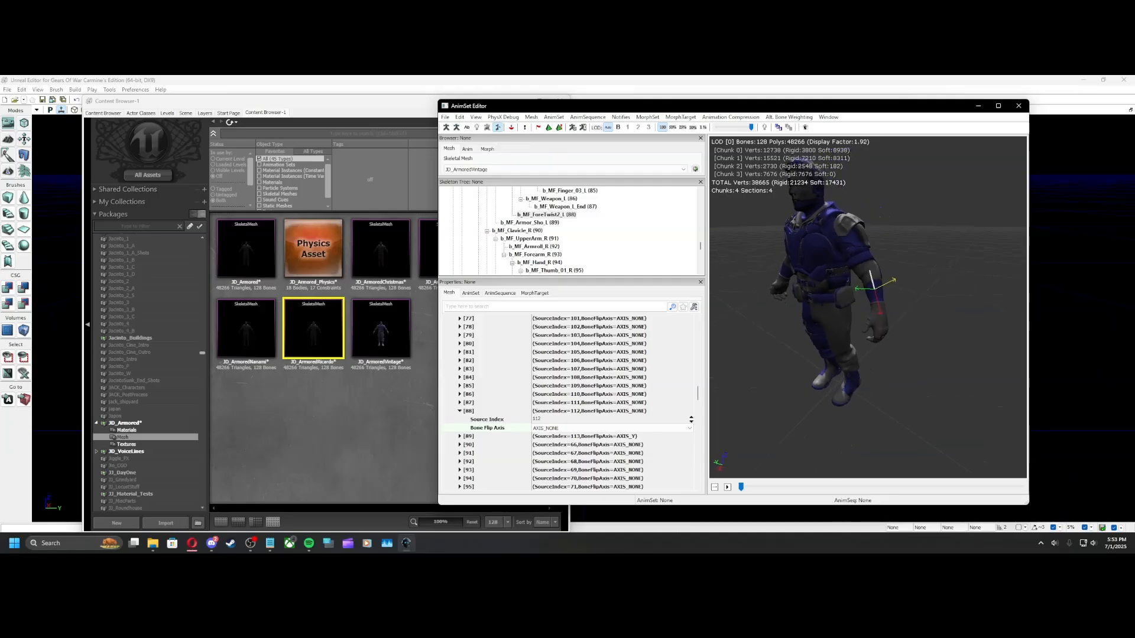
scroll(873, 287, "up", 3)
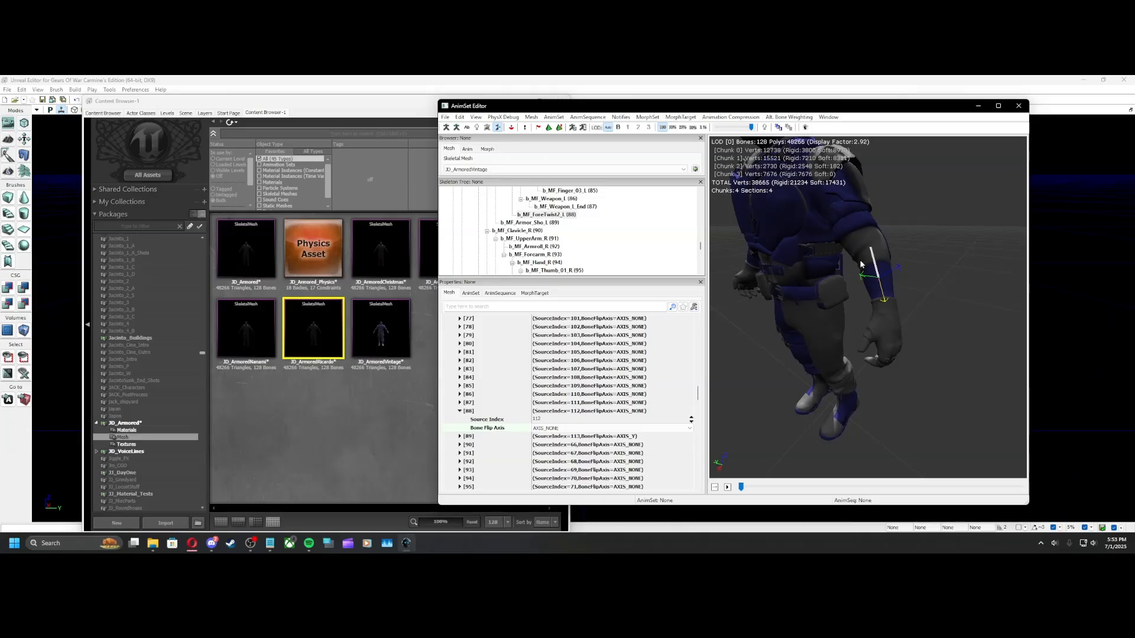
left_click_drag(742, 355, 916, 248)
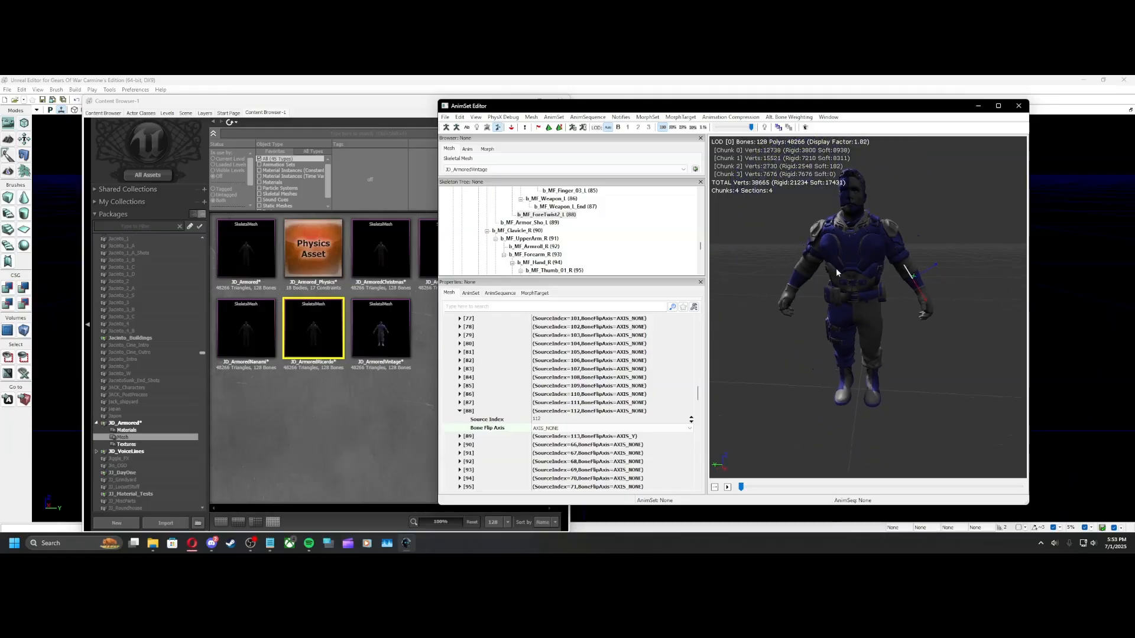
left_click(459, 410)
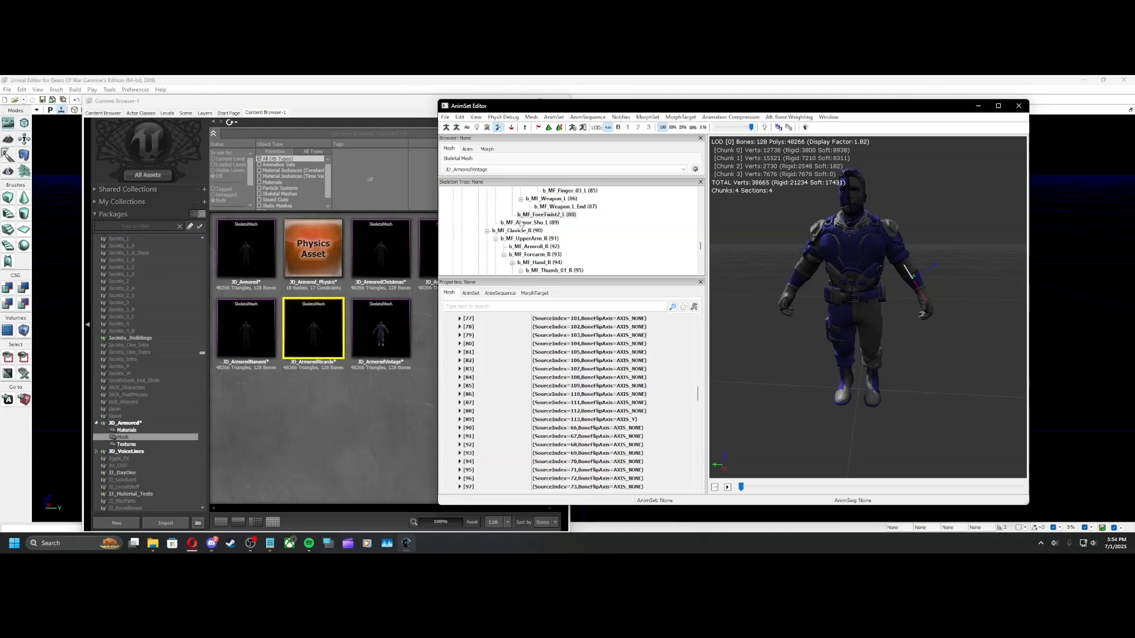
scroll(538, 229, "up", 1)
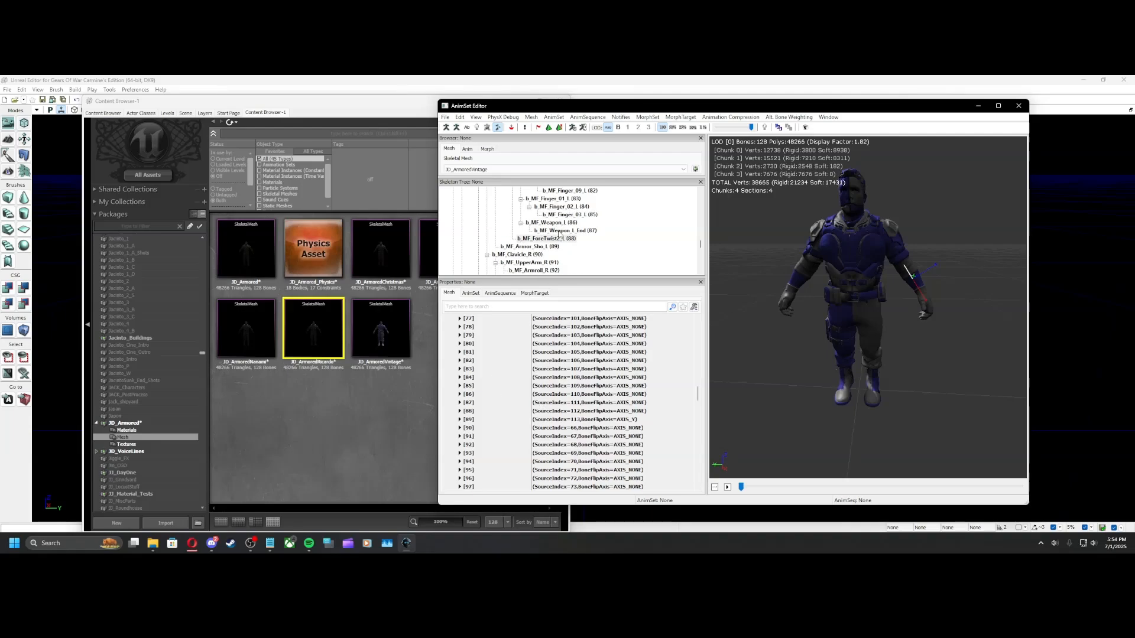
Look through the remaining bones in the skeleton tree, from the right-arm bones down to b_MF_Attach
scroll(552, 248, "down", 4)
scroll(552, 249, "down", 4)
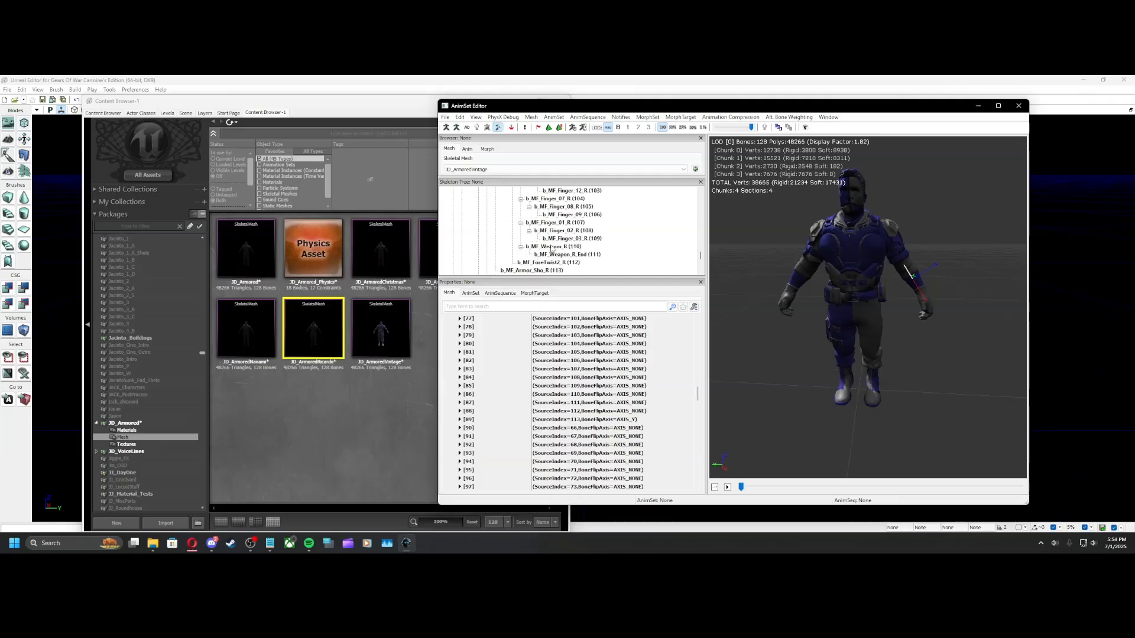
scroll(552, 248, "down", 4)
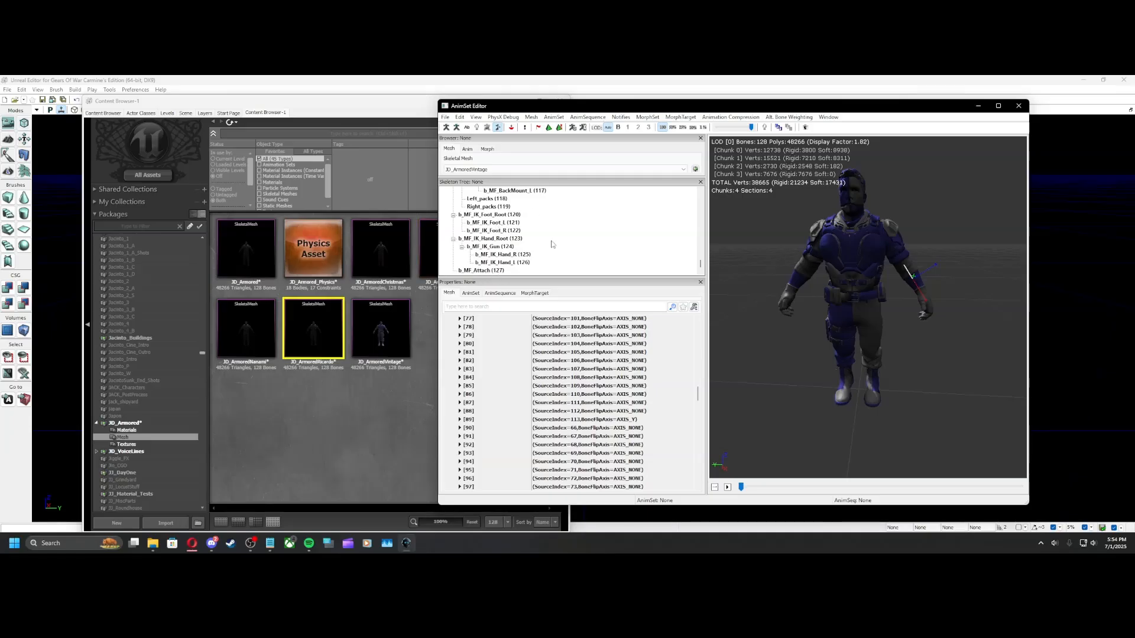
scroll(555, 251, "up", 3)
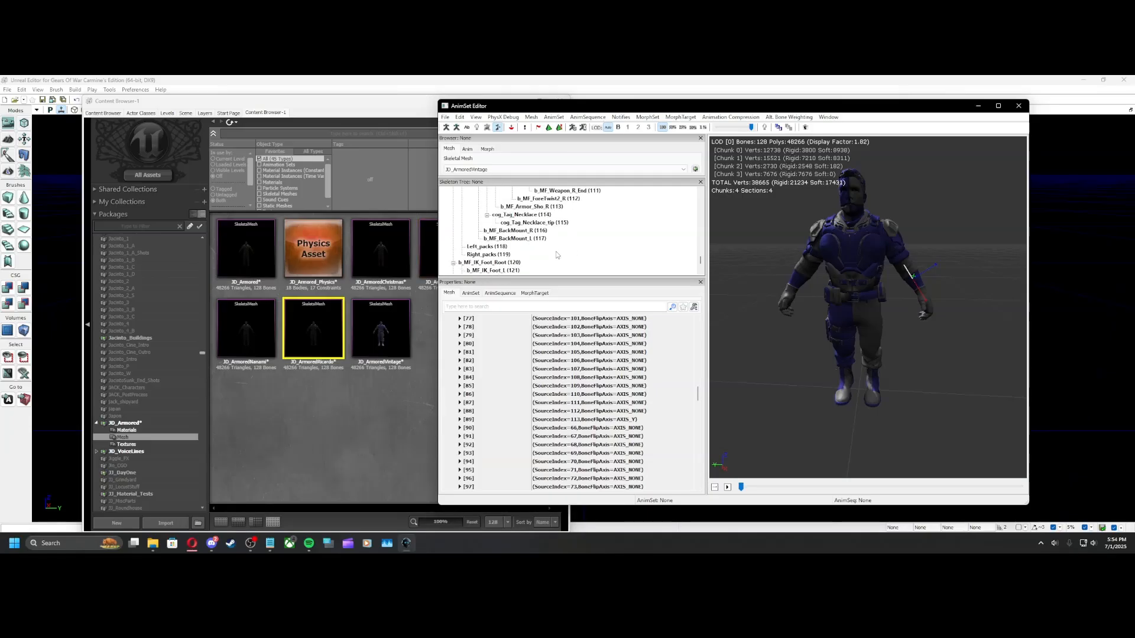
scroll(564, 232, "up", 1)
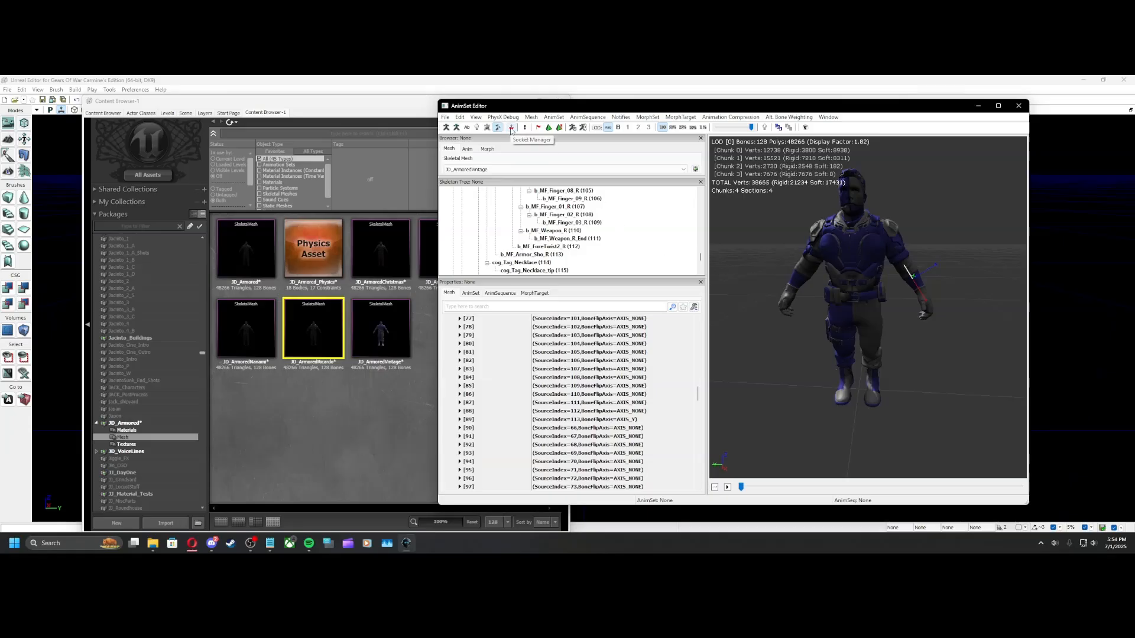
Open the Socket Manager for the JD_ArmoredVintage mesh and place its window clear of the character preview
left_click(512, 129)
left_click_drag(600, 163, 573, 174)
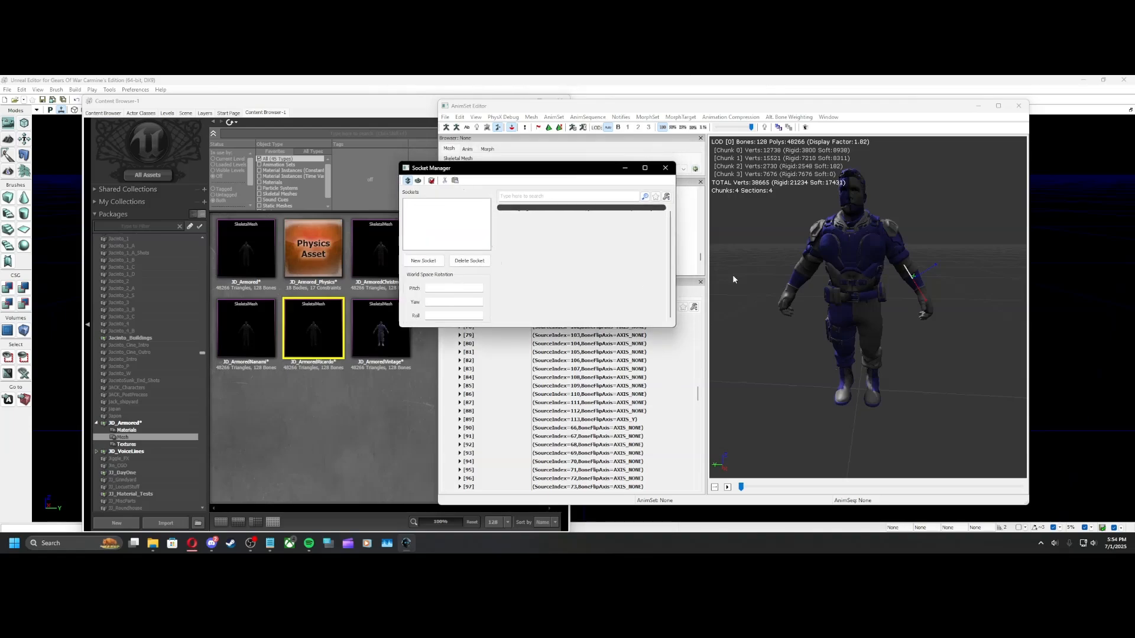
left_click_drag(785, 265, 781, 254)
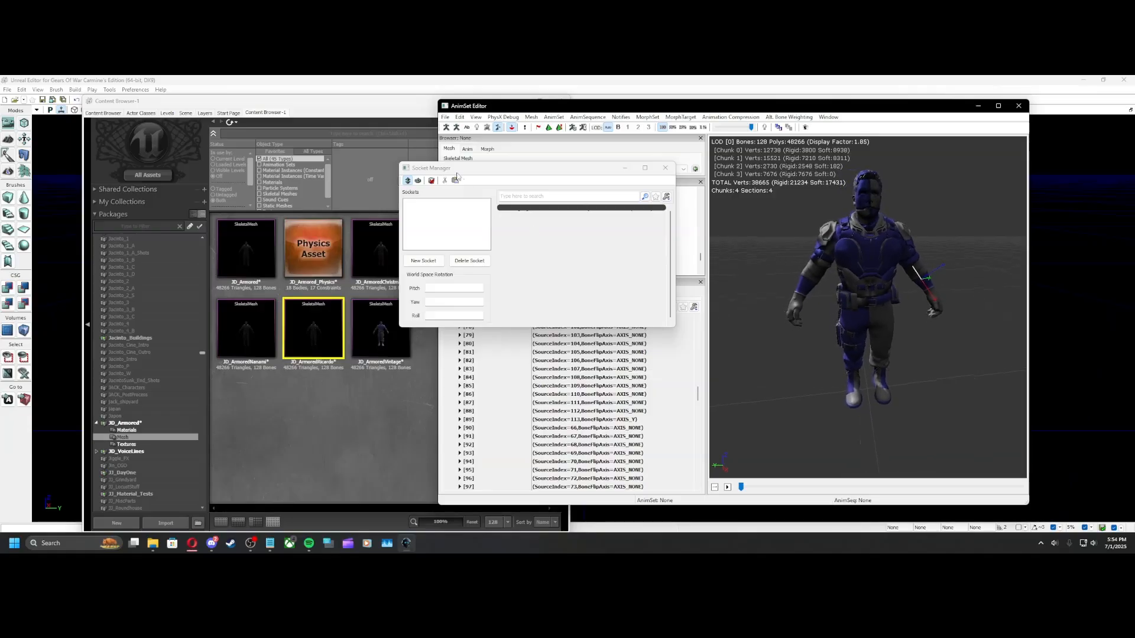
left_click_drag(459, 172, 466, 186)
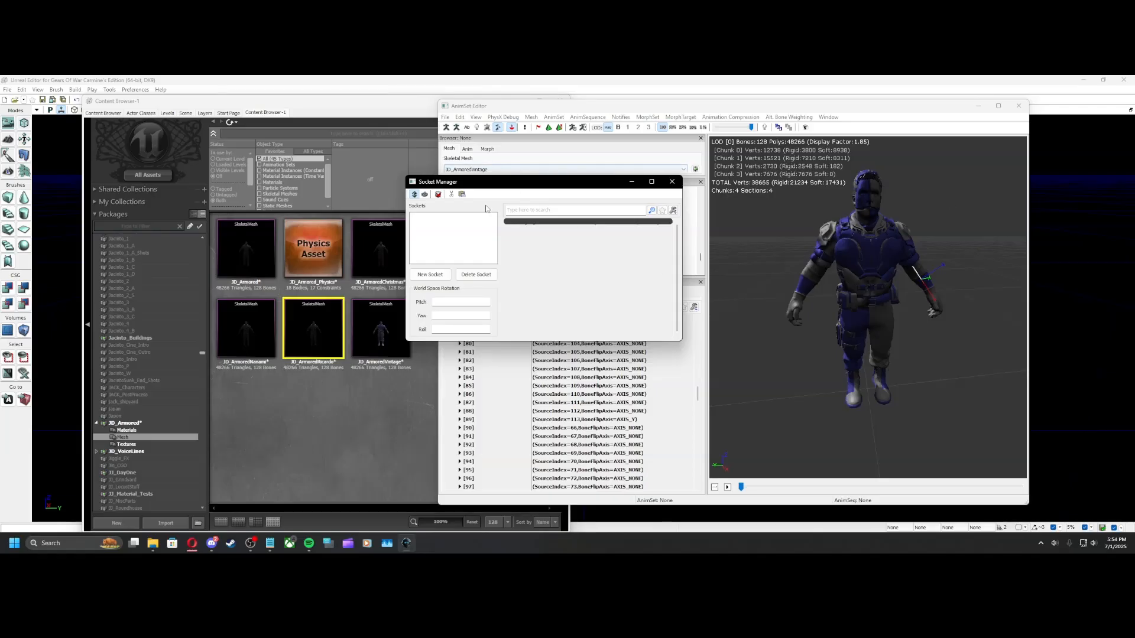
Open the JD_ArmoredRicardo skeletal mesh in its own editor window and bring the character fully into view
left_click(390, 445)
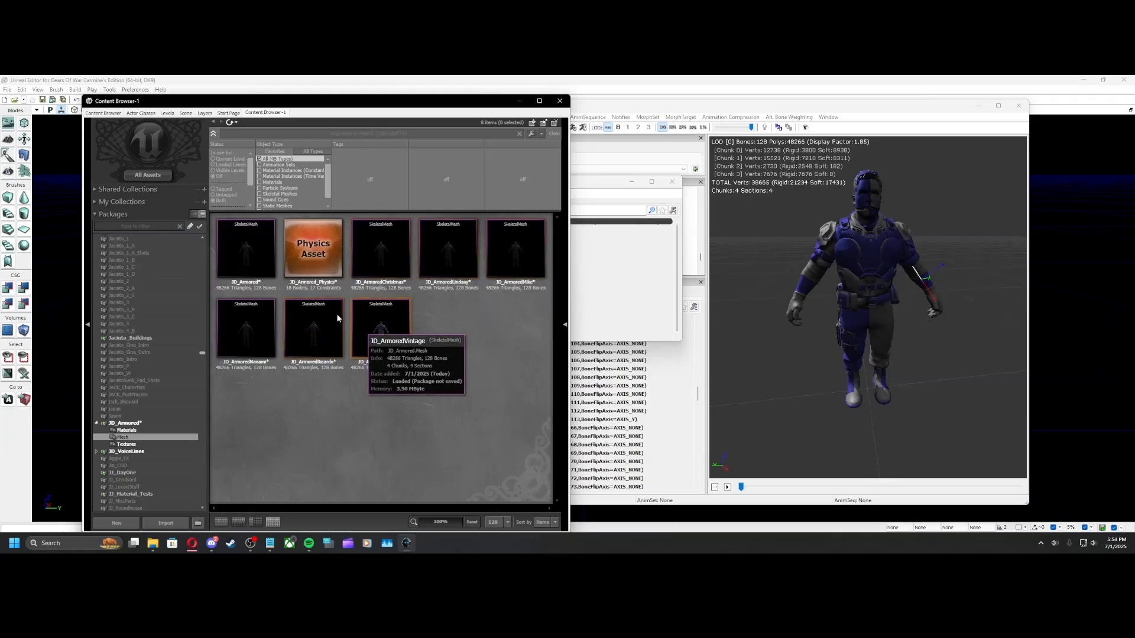
left_click(316, 332)
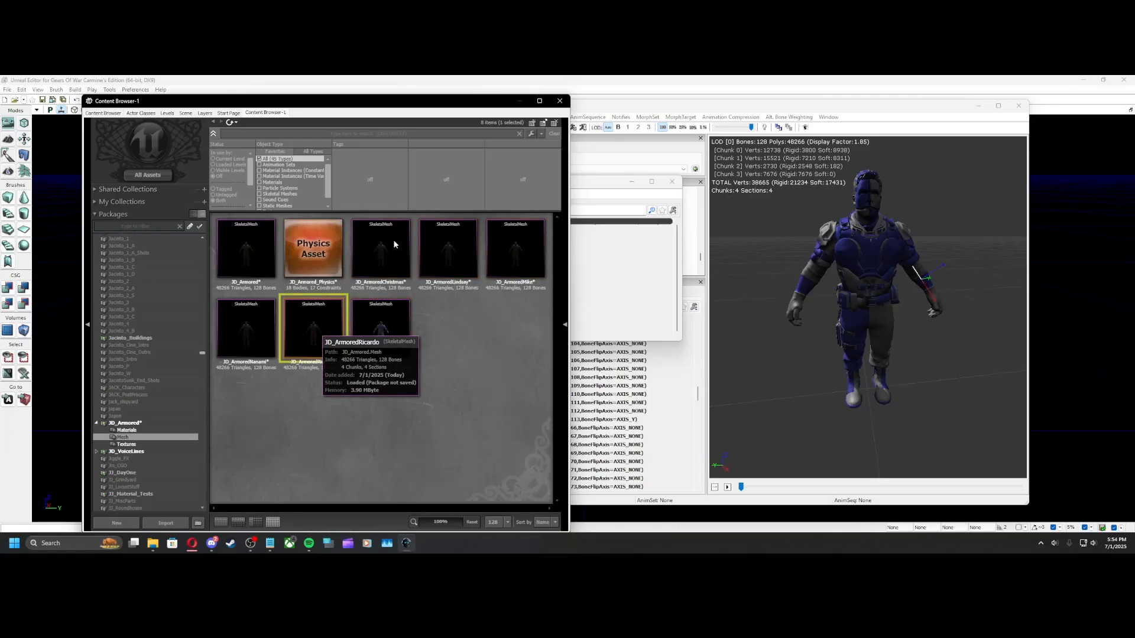
double_click(313, 328)
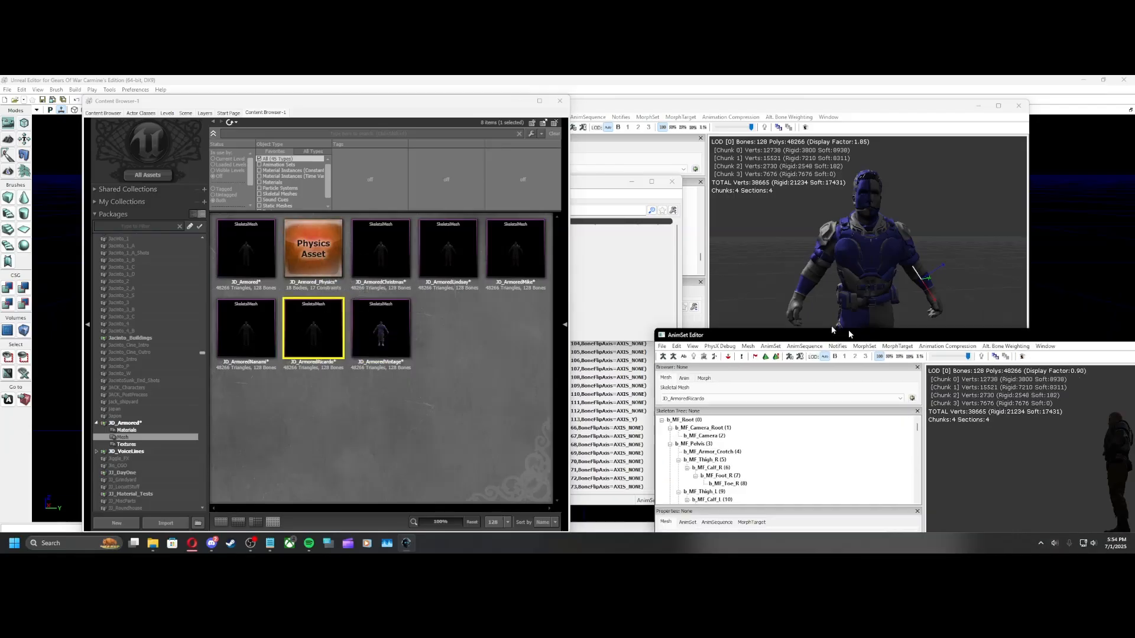
left_click_drag(849, 334, 639, 128)
left_click_drag(844, 245, 854, 242)
right_click_drag(854, 242, 860, 239)
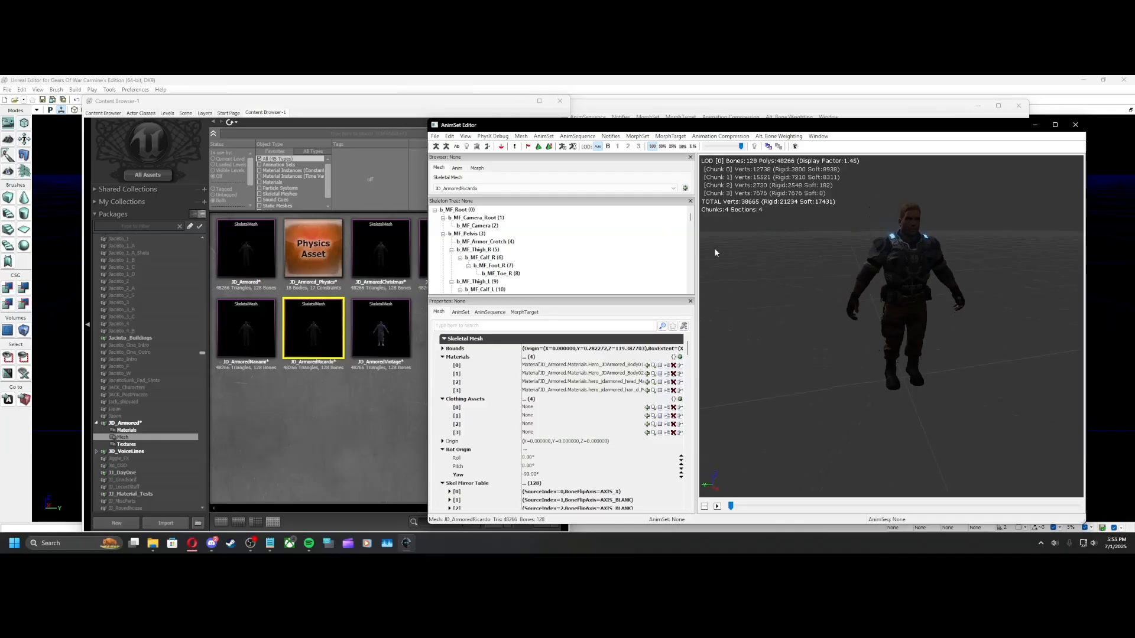
Copy the sockets of JD_ArmoredRicardo in the Socket Manager and close that mesh's editor
left_click(501, 147)
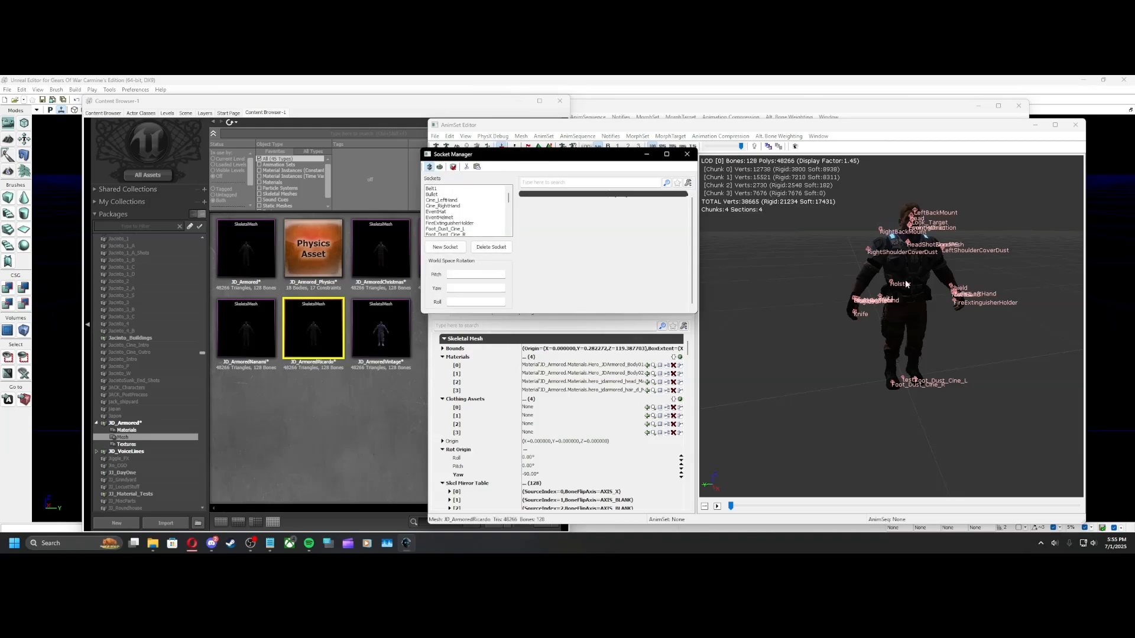
left_click_drag(972, 250, 847, 197)
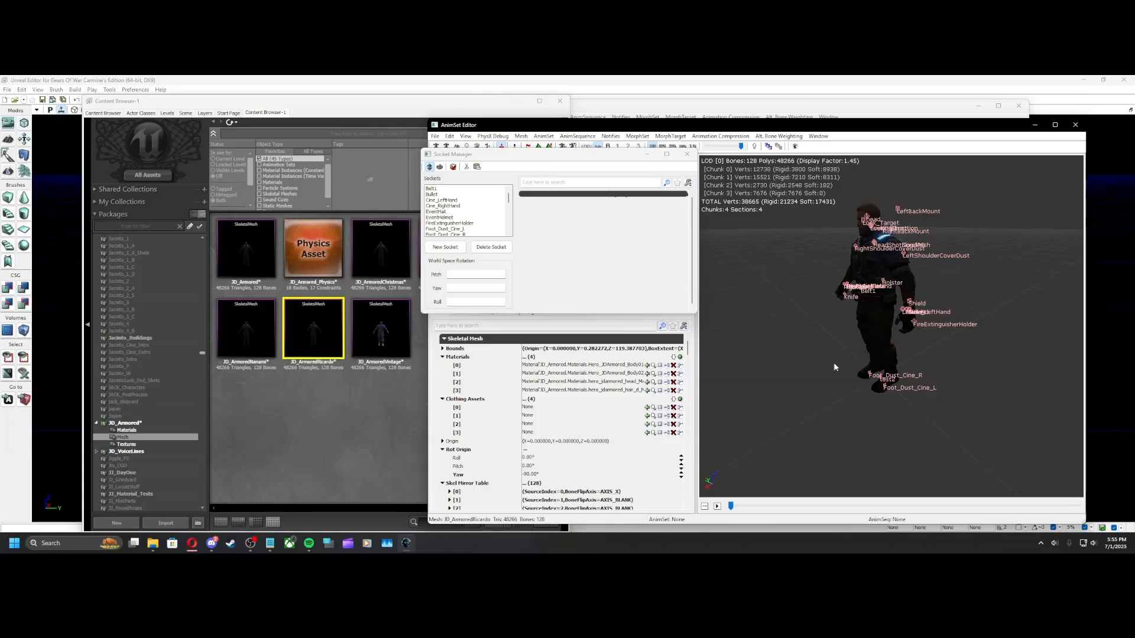
left_click(467, 168)
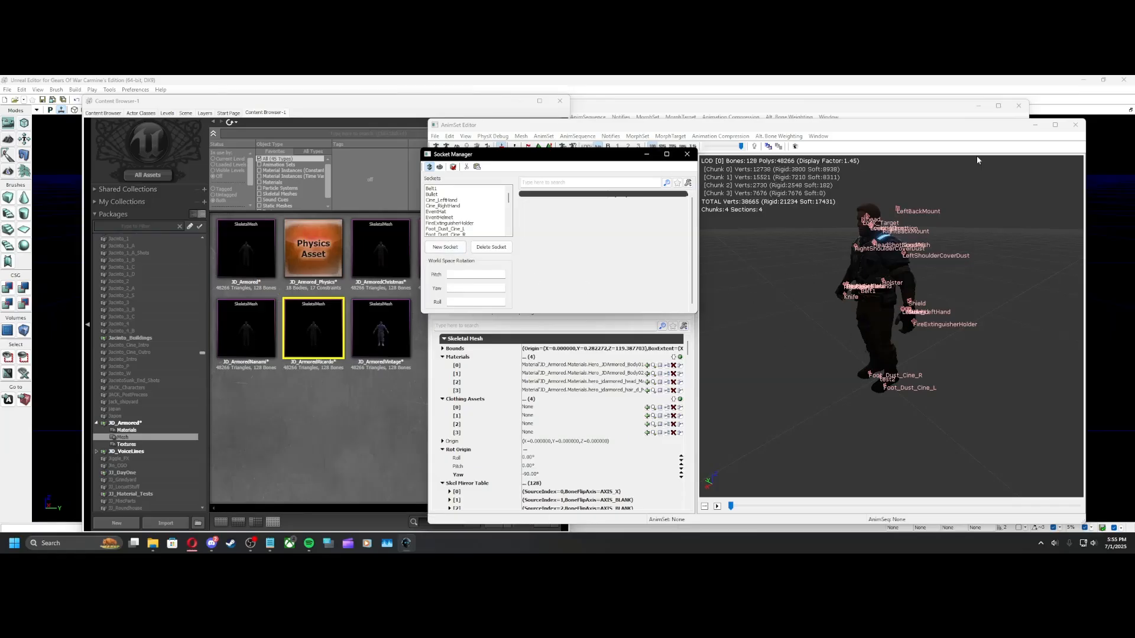
left_click(1077, 125)
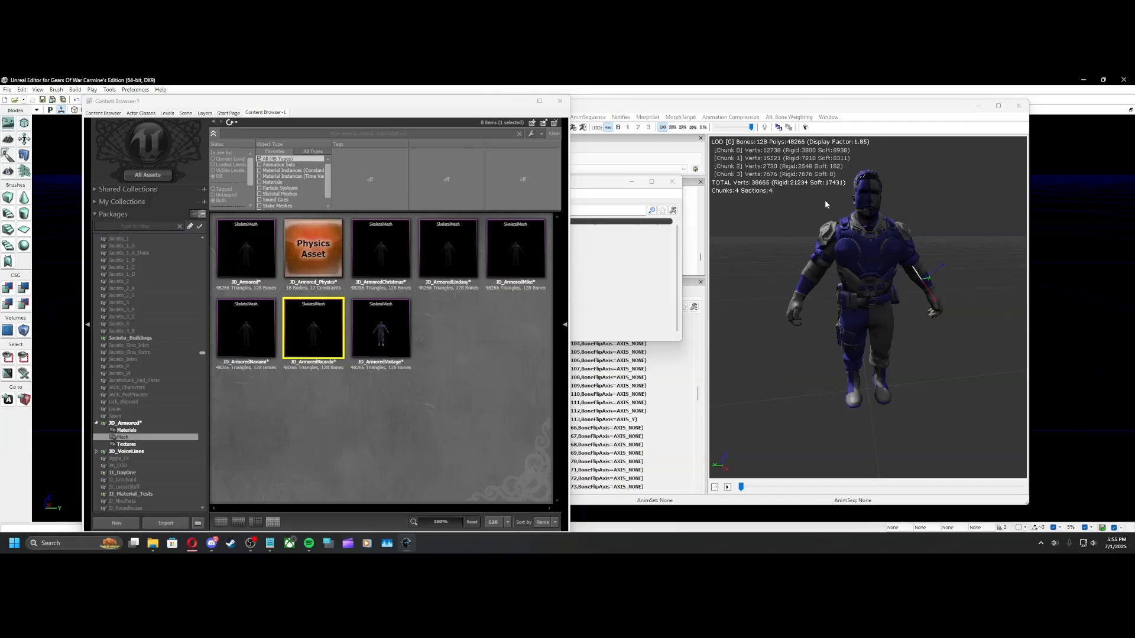
Paste the copied sockets into JD_ArmoredVintage and check their placement around the character
left_click(585, 185)
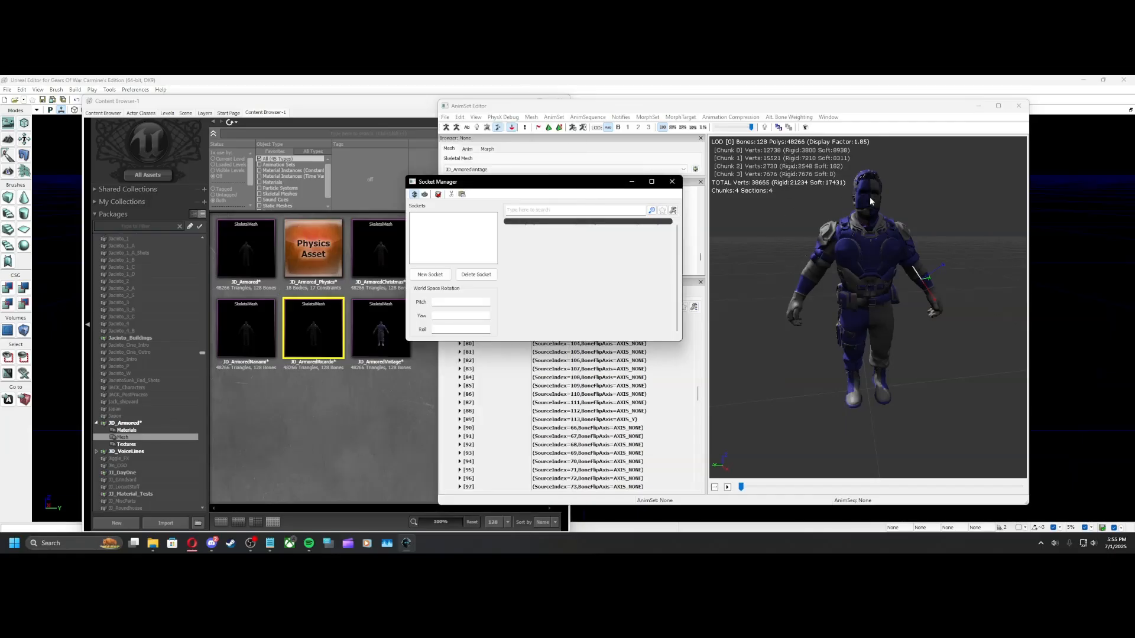
left_click(463, 194)
left_click_drag(823, 339, 839, 339)
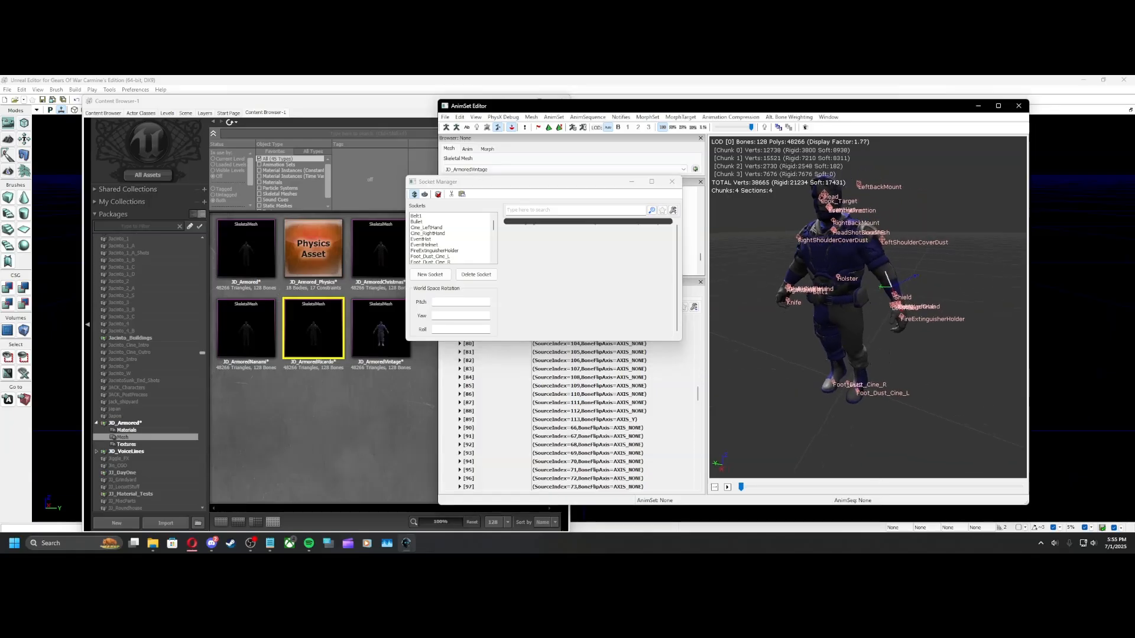
left_click_drag(973, 270, 870, 183)
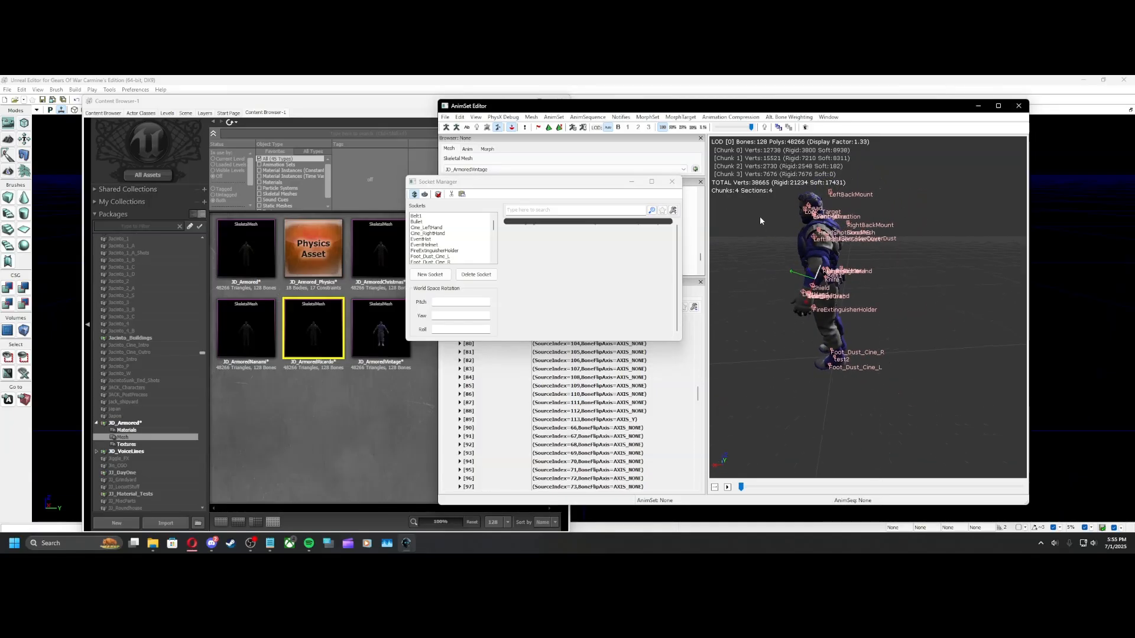
left_click_drag(760, 215, 857, 236)
left_click_drag(838, 178, 853, 183)
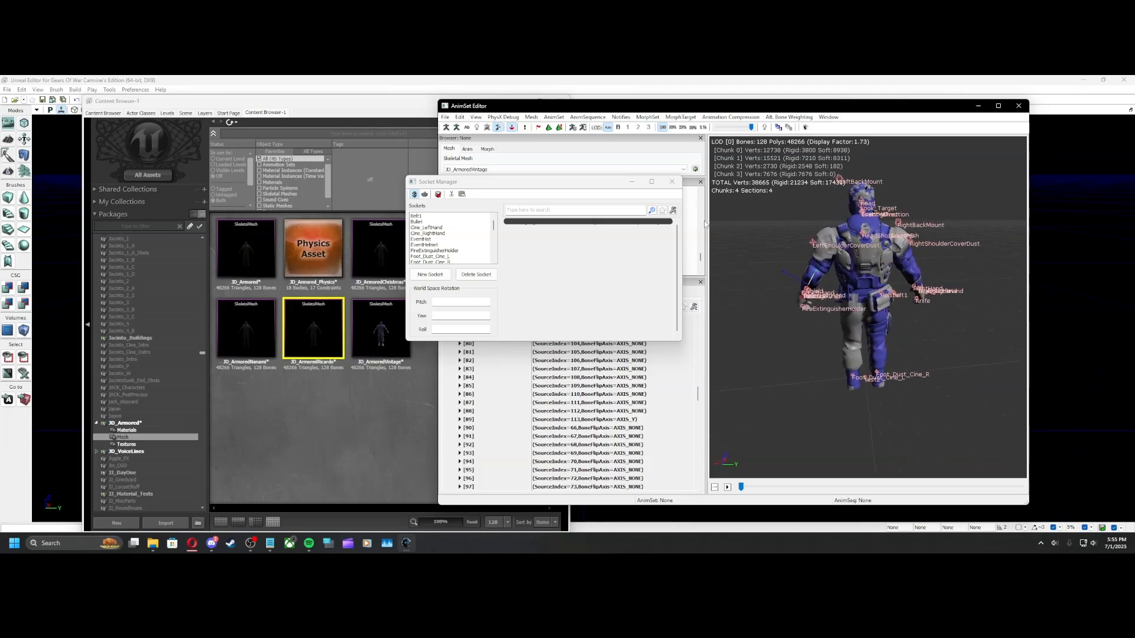
Move the LeftBackMount socket down the back to a relative X location of about 3.13
left_click_drag(494, 224, 492, 246)
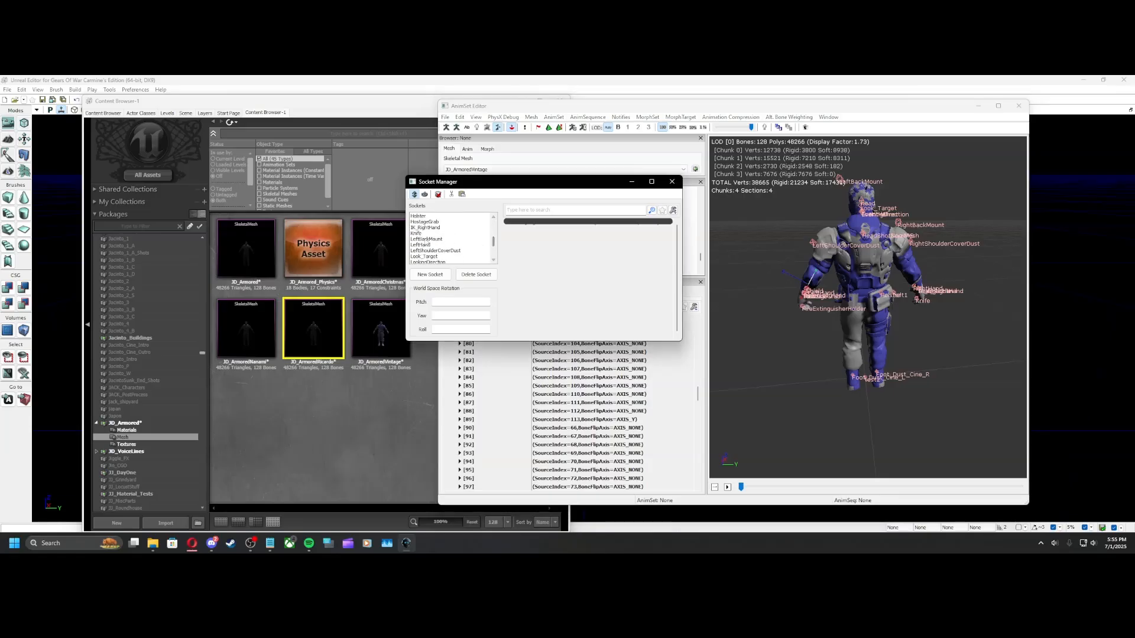
left_click(426, 239)
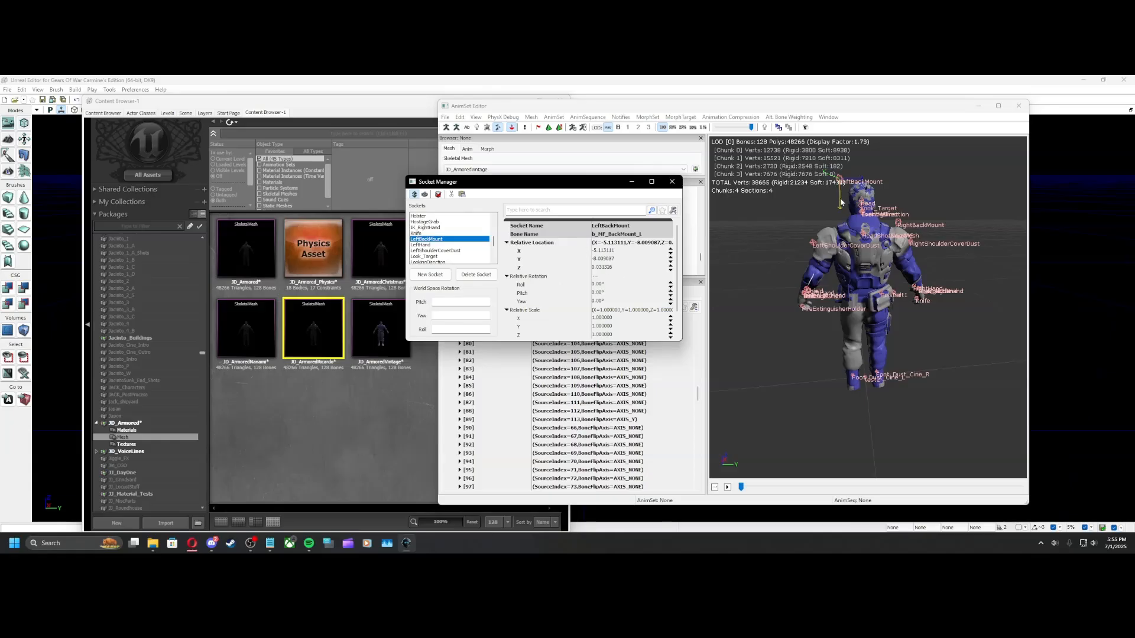
left_click_drag(841, 203, 841, 228)
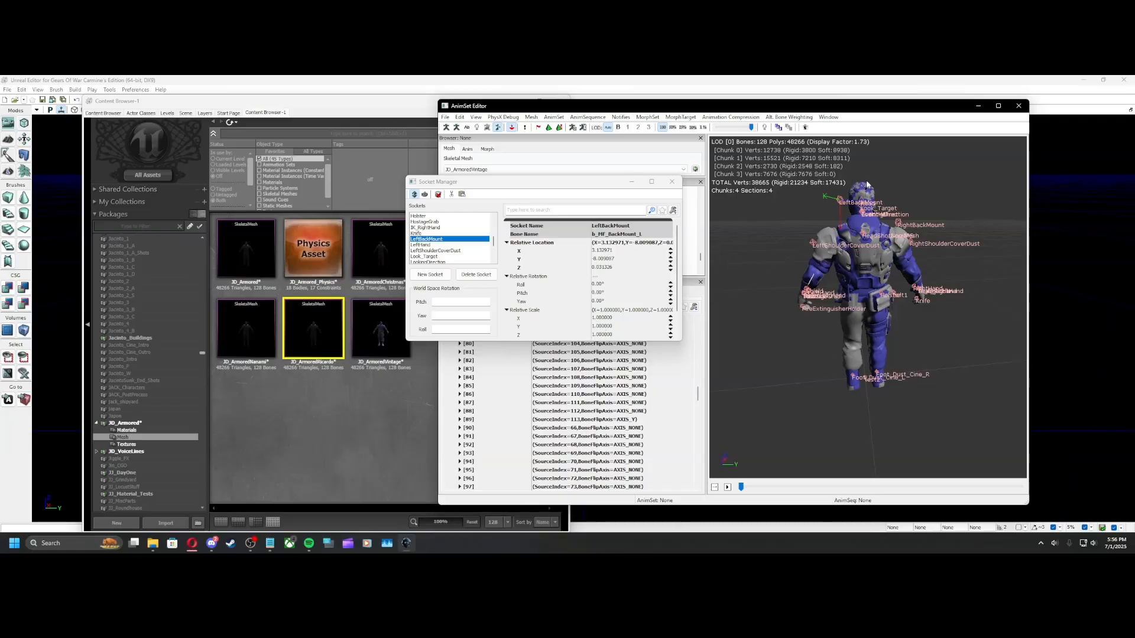
left_click_drag(527, 182, 529, 178)
left_click_drag(728, 250, 889, 252)
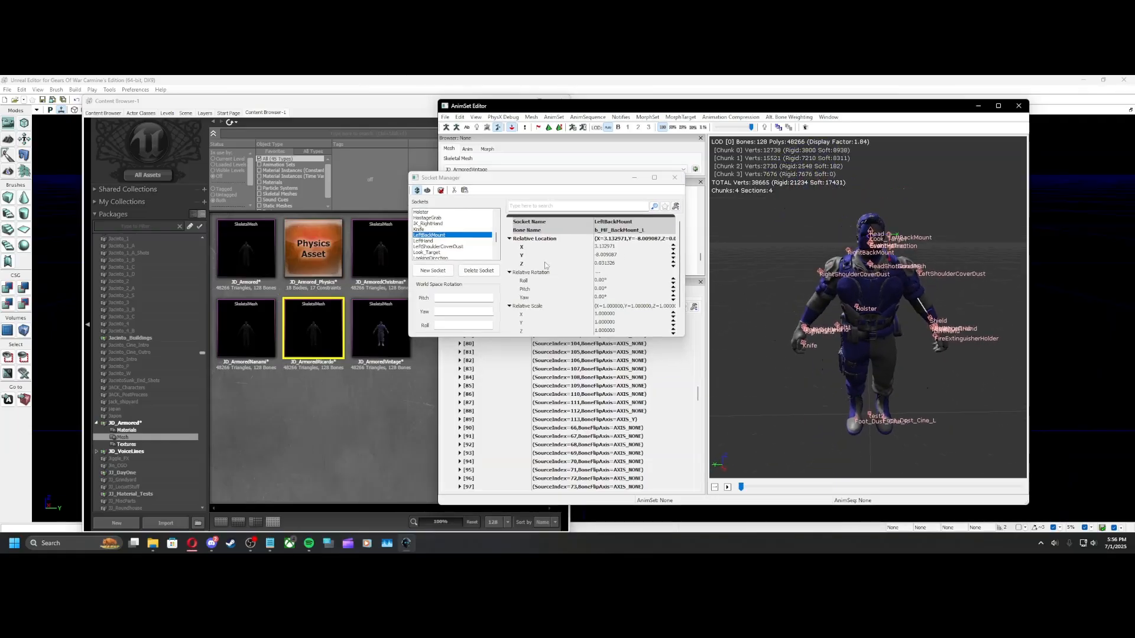
Move the RightBackMount socket along its X axis to a relative X location of about 5.79 and check it from behind
scroll(452, 246, "down", 2)
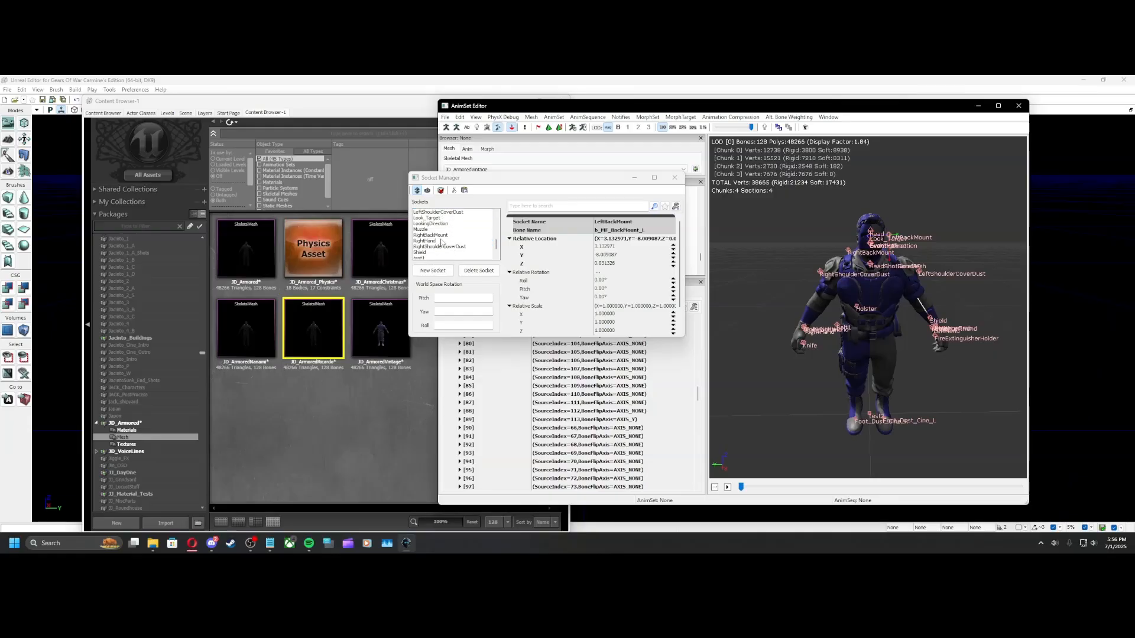
left_click(436, 235)
left_click(604, 247)
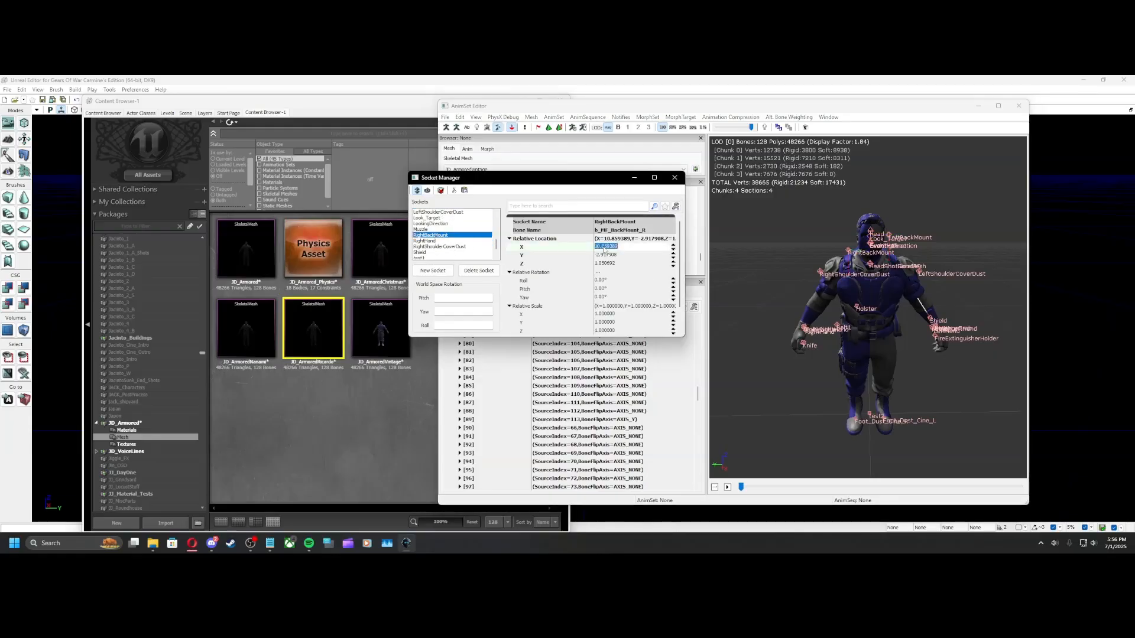
left_click_drag(847, 269, 847, 260)
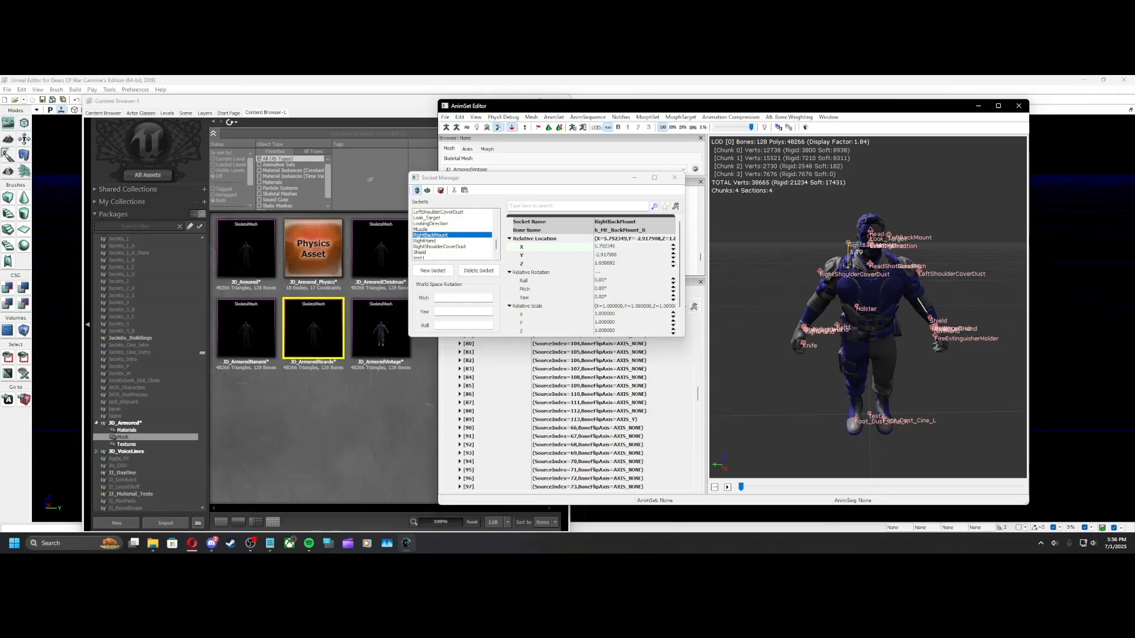
left_click_drag(927, 250, 913, 225)
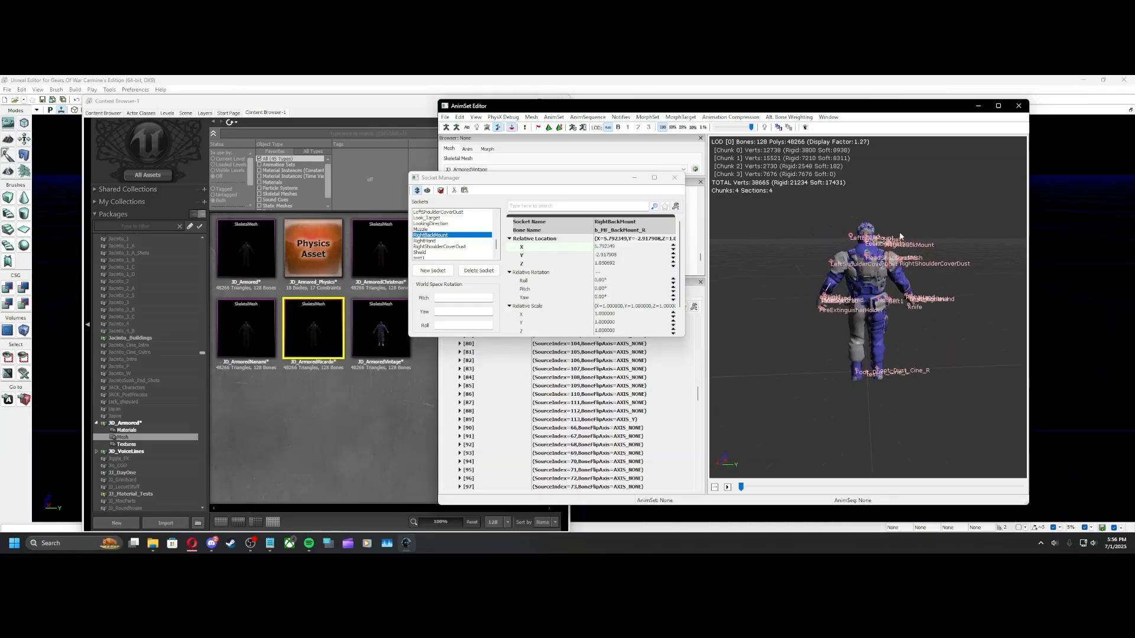
scroll(923, 223, "up", 4)
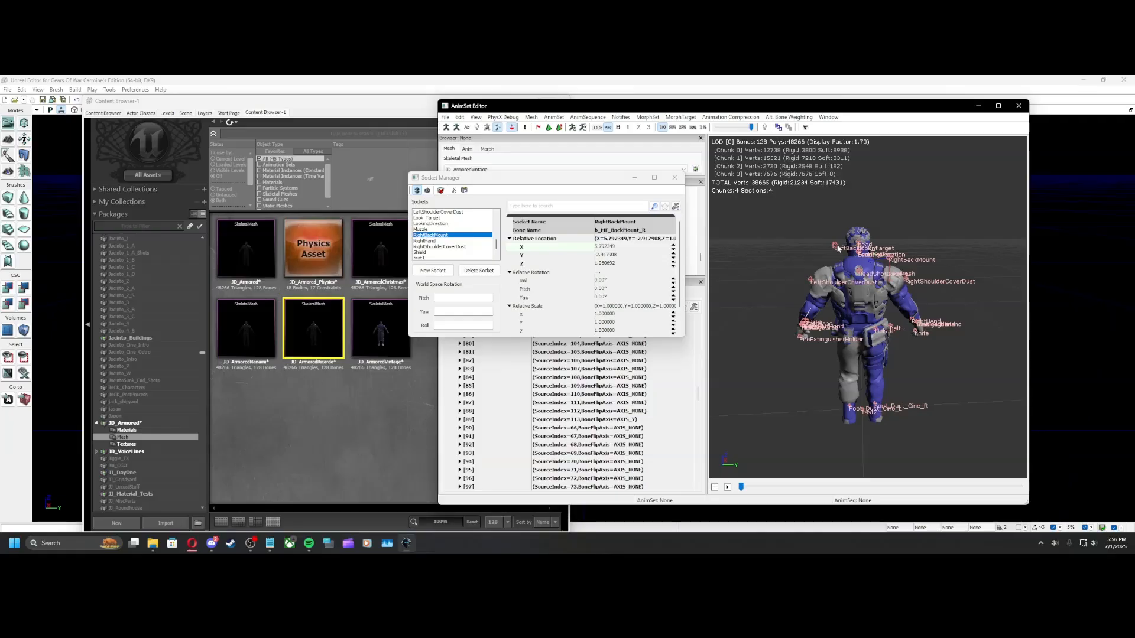
Close the Socket Manager and collapse the Skel Mirror Table in the mesh properties
left_click(675, 177)
left_click_drag(778, 314, 878, 298)
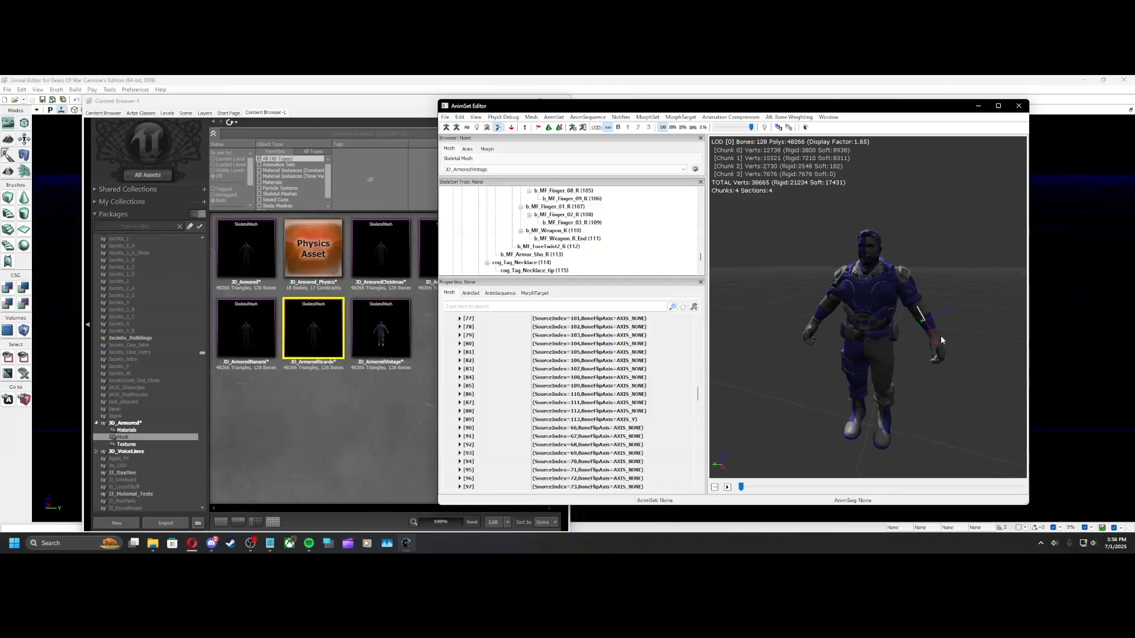
left_click_drag(698, 395, 698, 325)
left_click(453, 464)
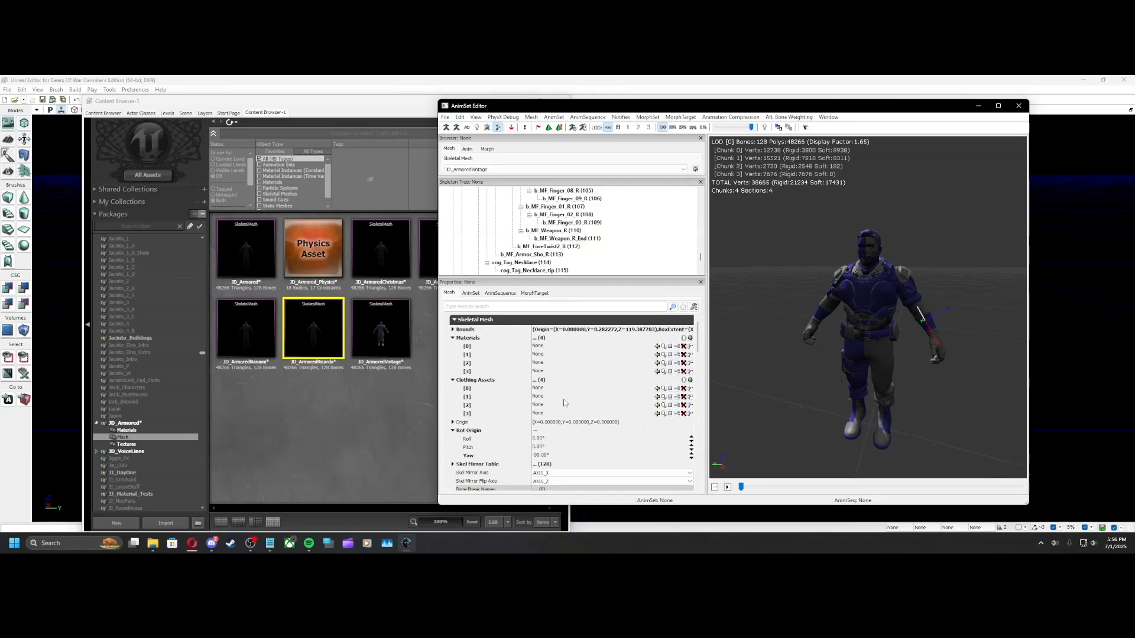
Highlight material slots [3], [2], [1] and [0] in turn to identify the mesh section each one covers
left_click(513, 371)
left_click(513, 362)
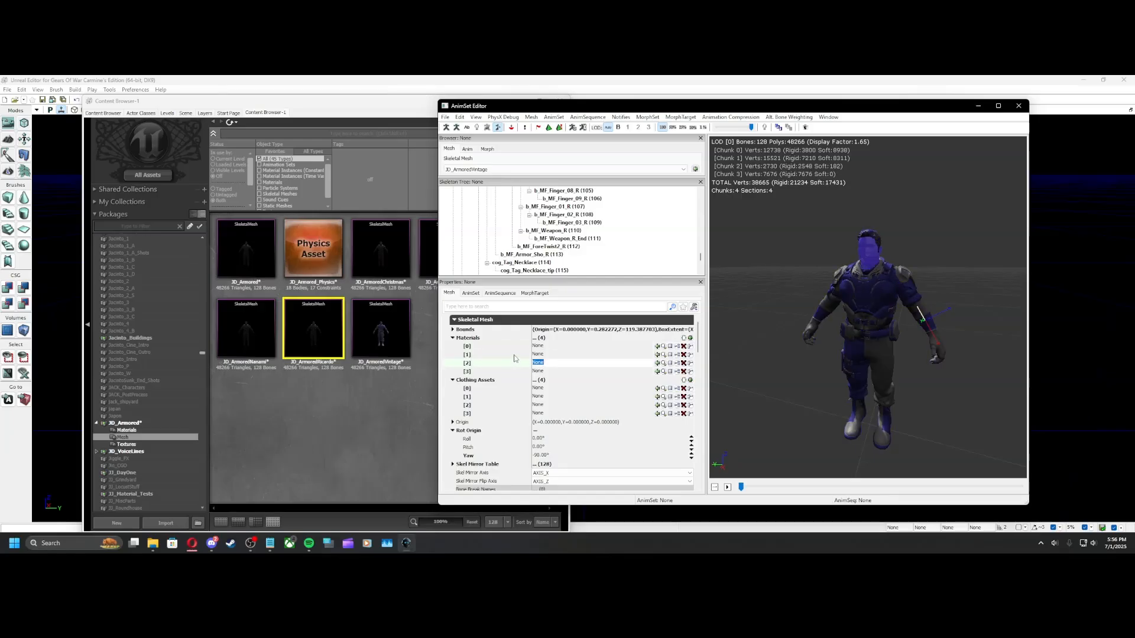
left_click(514, 354)
left_click(515, 346)
left_click_drag(818, 268, 828, 269)
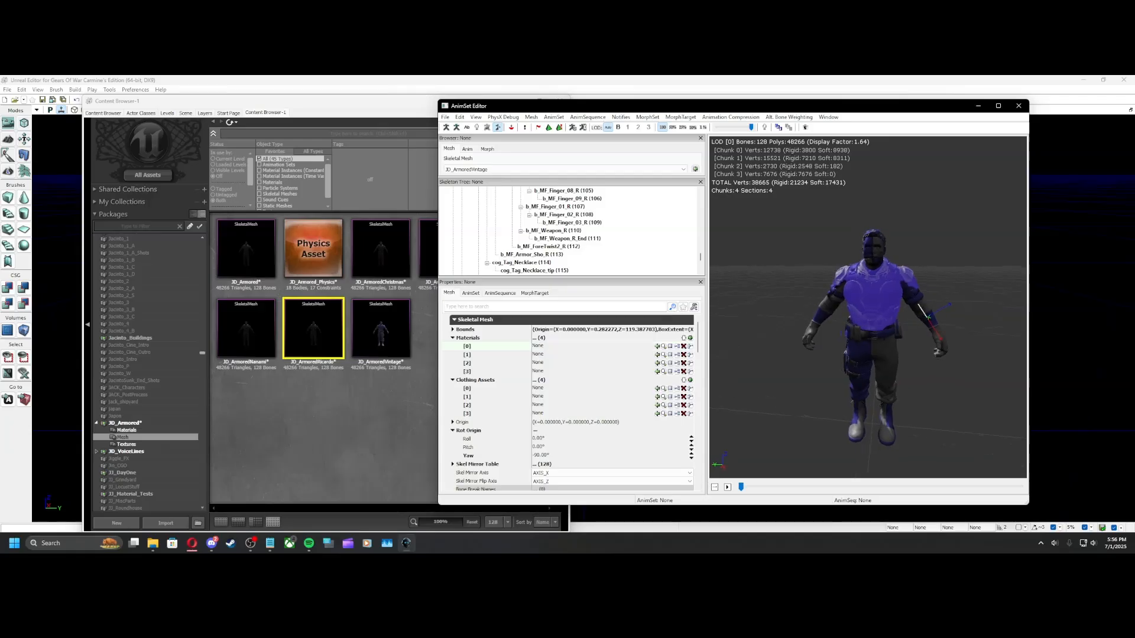
Show the Materials group of the JD_Armored package in the content browser and return to the JD_ArmoredVintage mesh editor
left_click(374, 397)
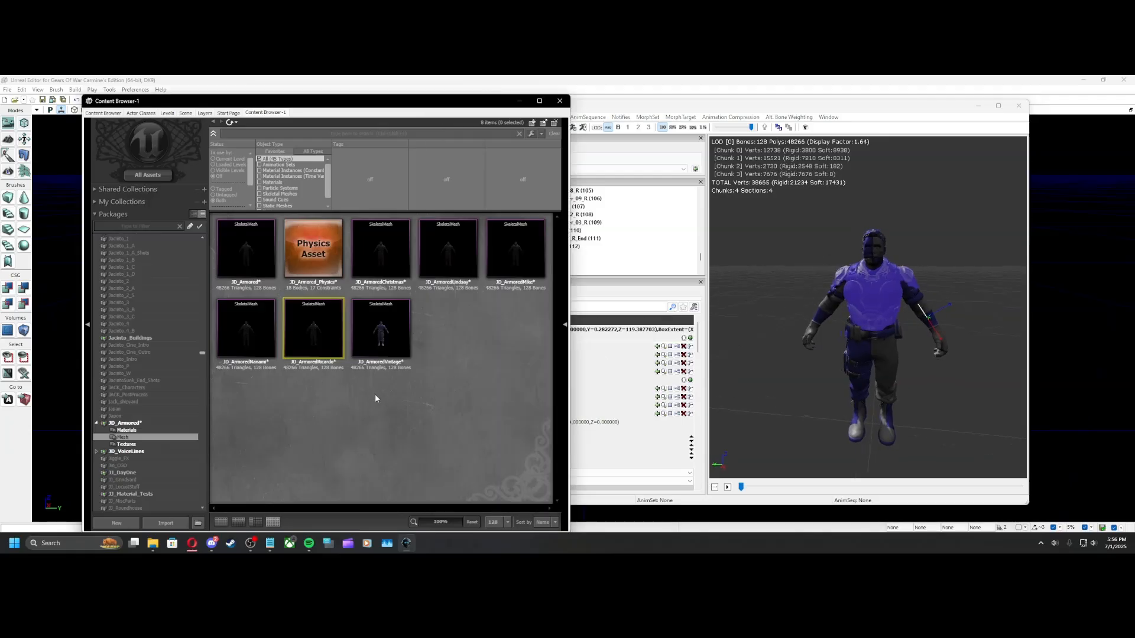
left_click(141, 428)
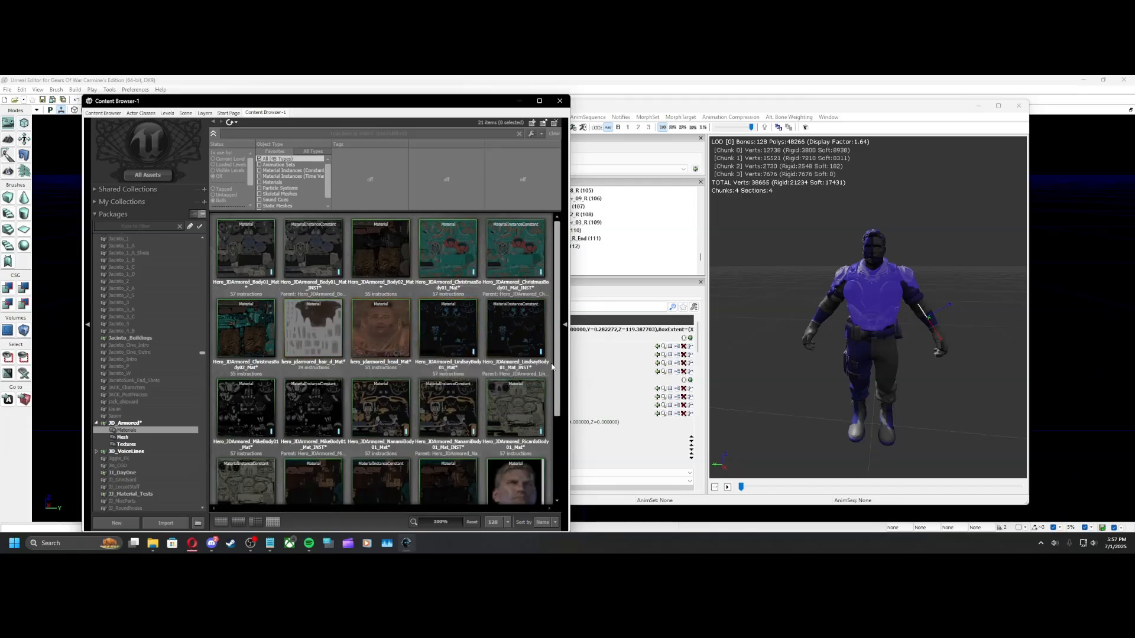
left_click(747, 342)
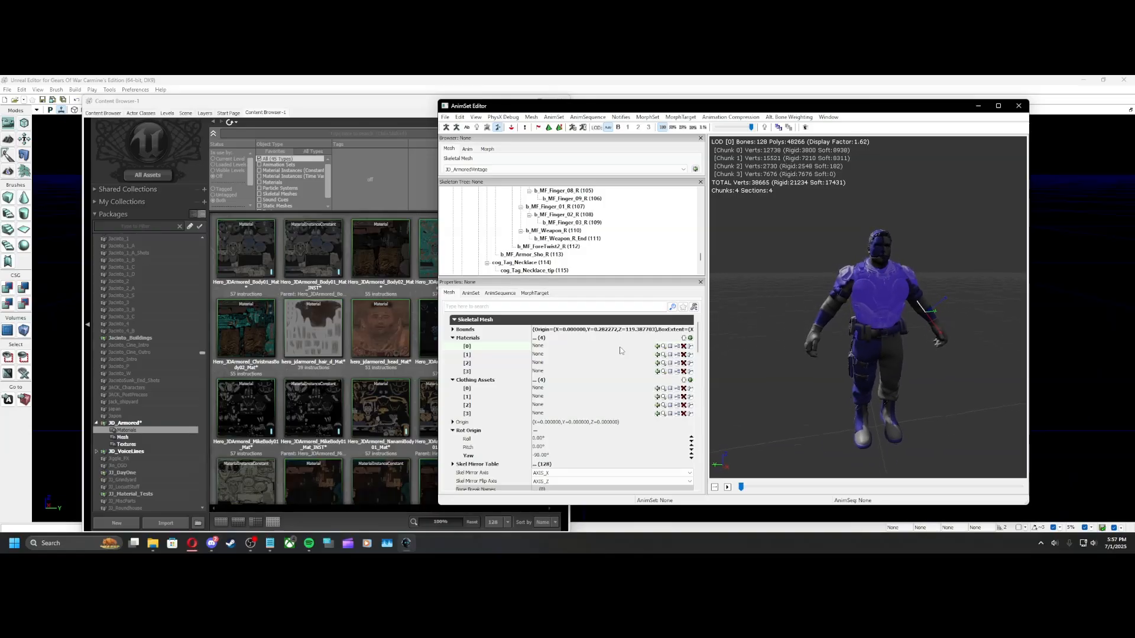
Assign the Hero_JDArmored_VintageBody01_Mat_INST material instance to material slot [0] of the mesh
left_click(541, 346)
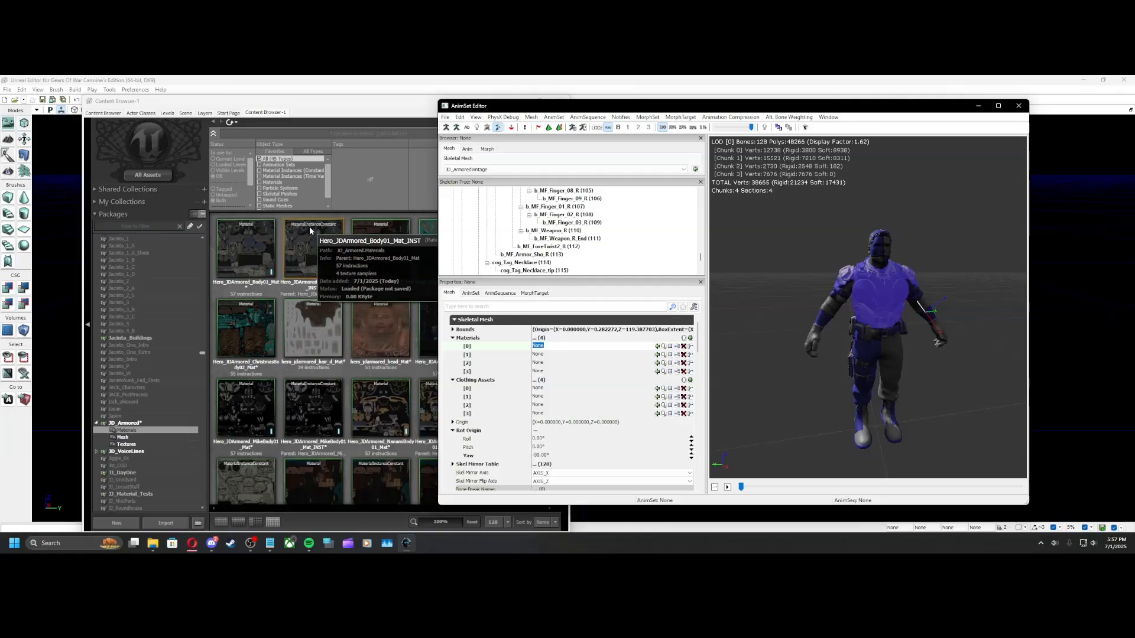
left_click(352, 297)
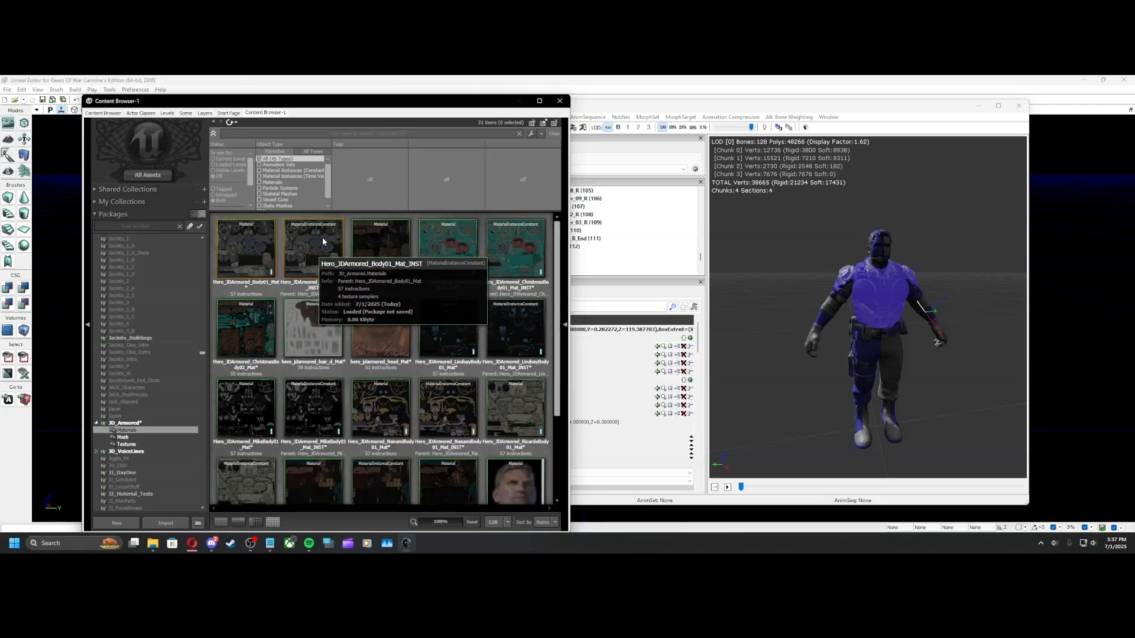
left_click(636, 349)
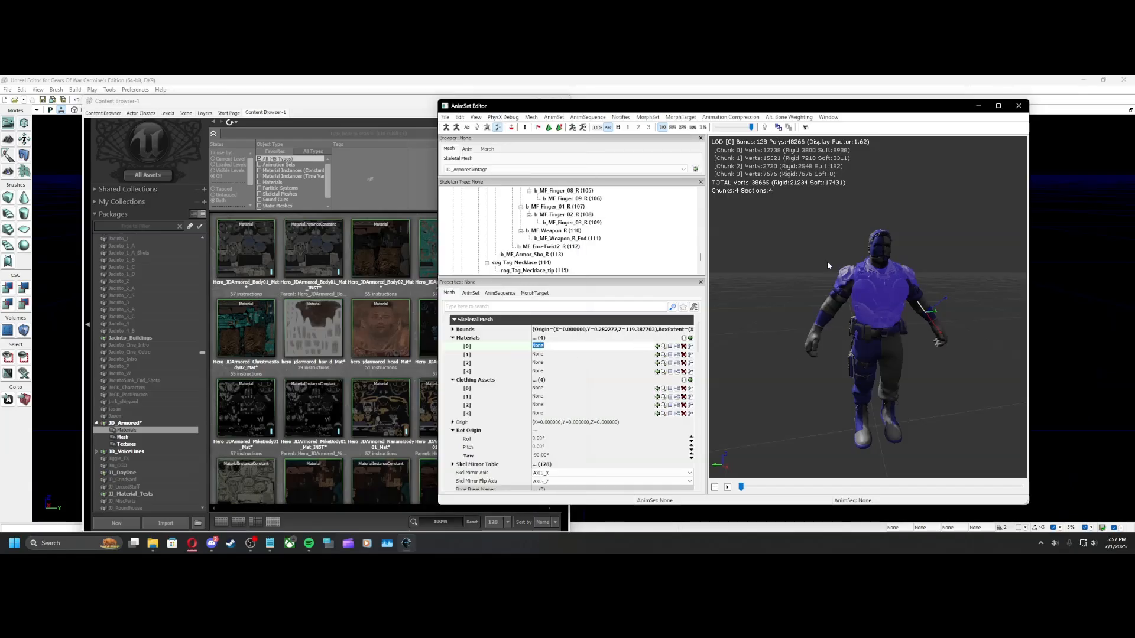
left_click(344, 297)
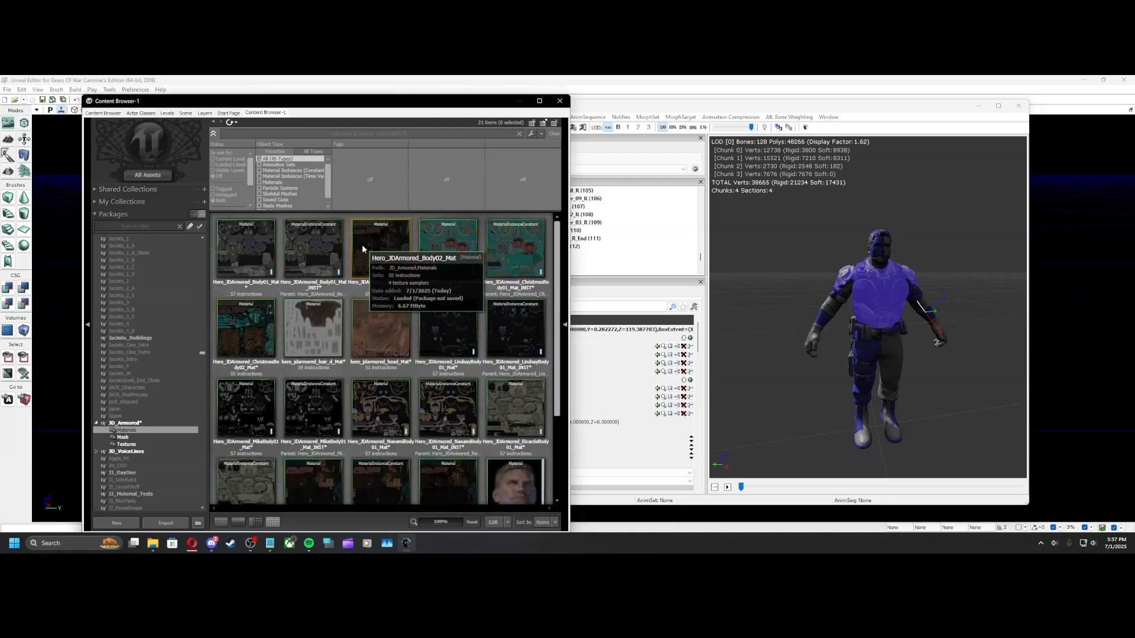
left_click_drag(556, 248, 547, 372)
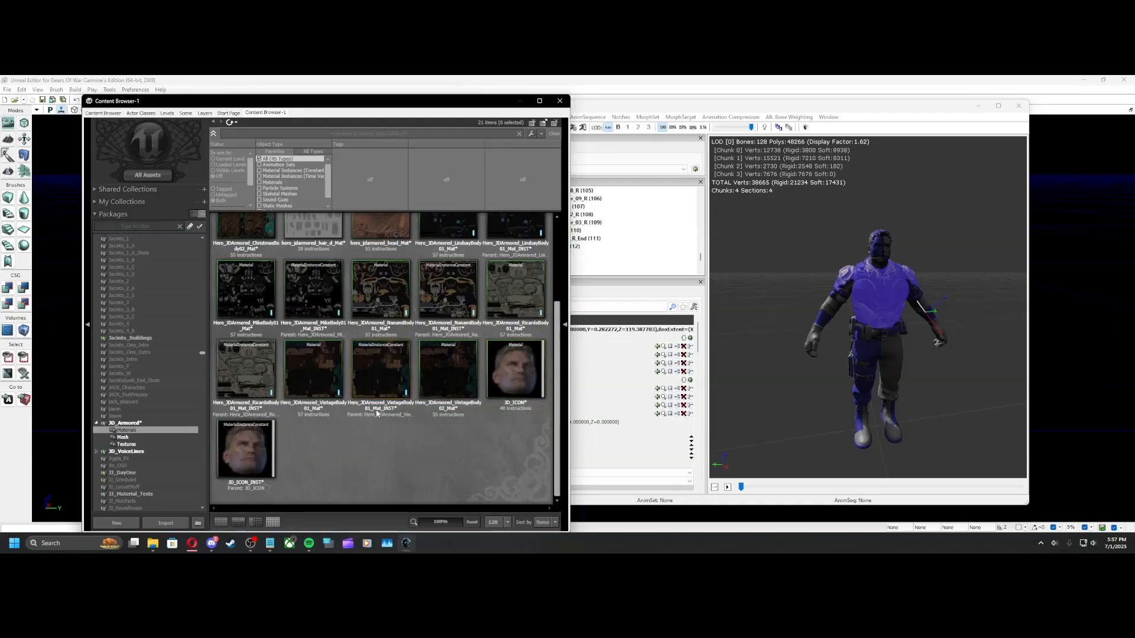
left_click(370, 381)
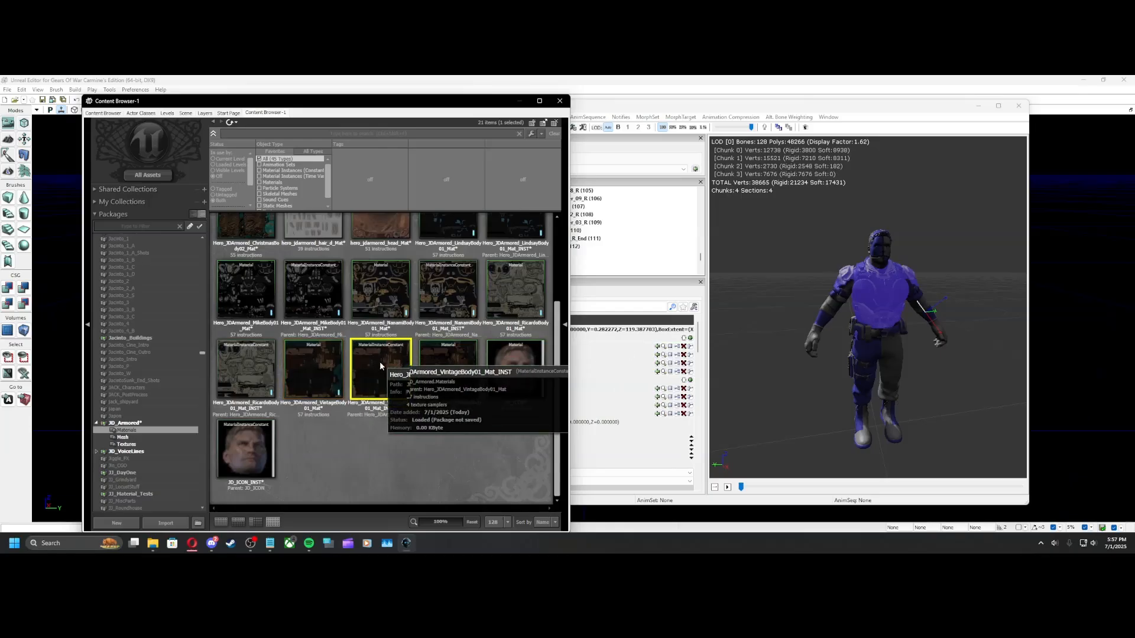
left_click(657, 347)
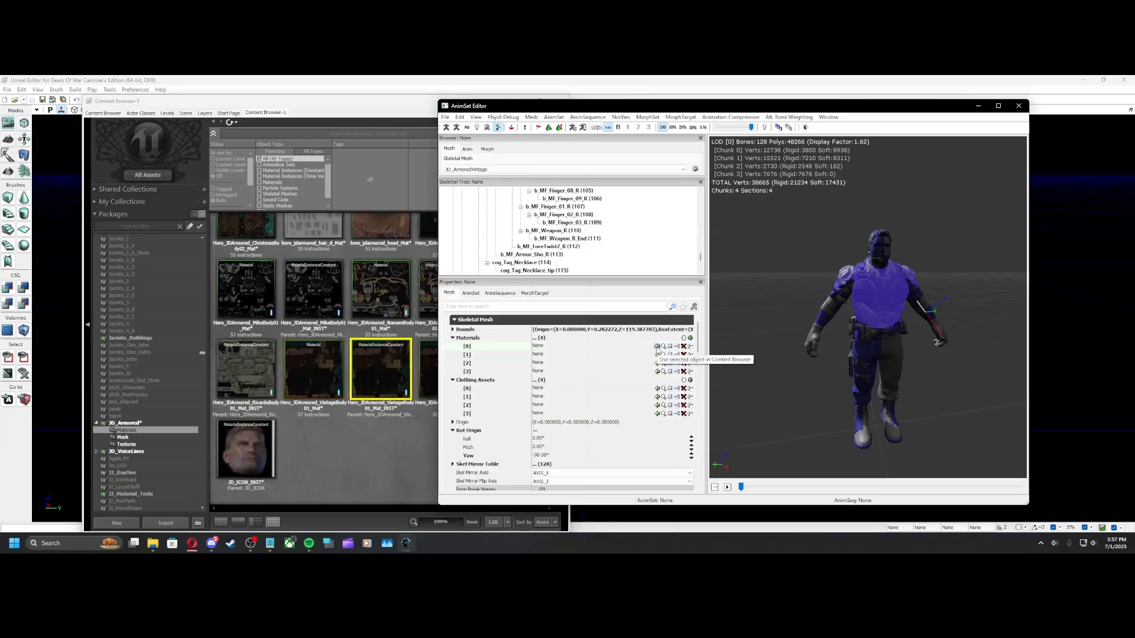
left_click_drag(868, 307, 786, 356)
Open the Hero_JDArmored_VintageBody01_Mat material and select its texture sample that uses Hero_JDArmored_Vintage_Body02
left_click(406, 445)
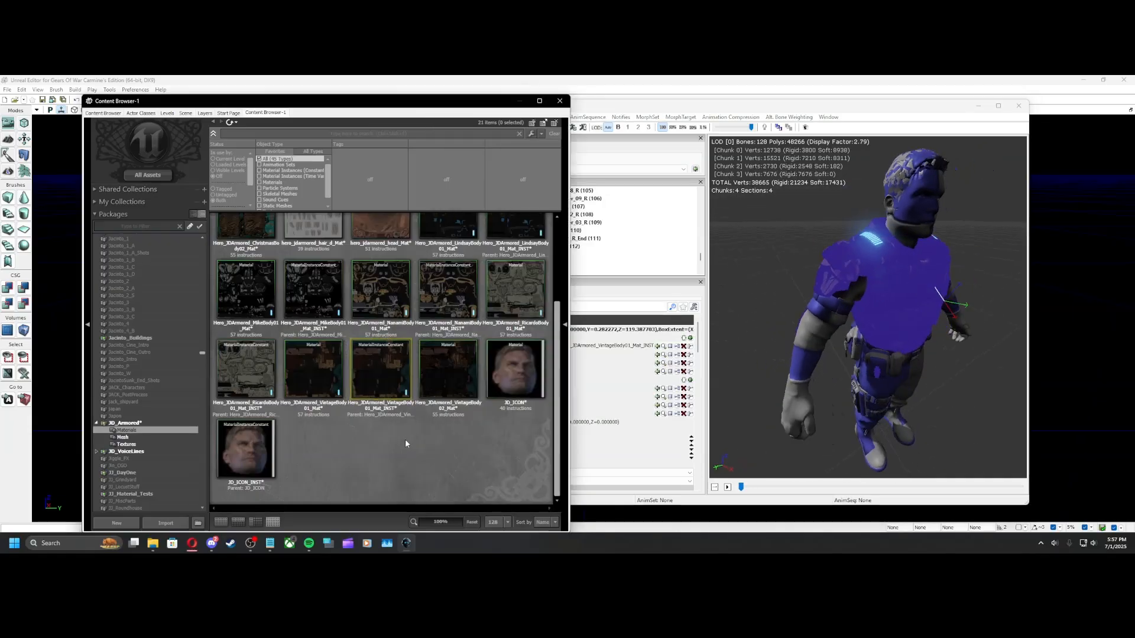
left_click(314, 379)
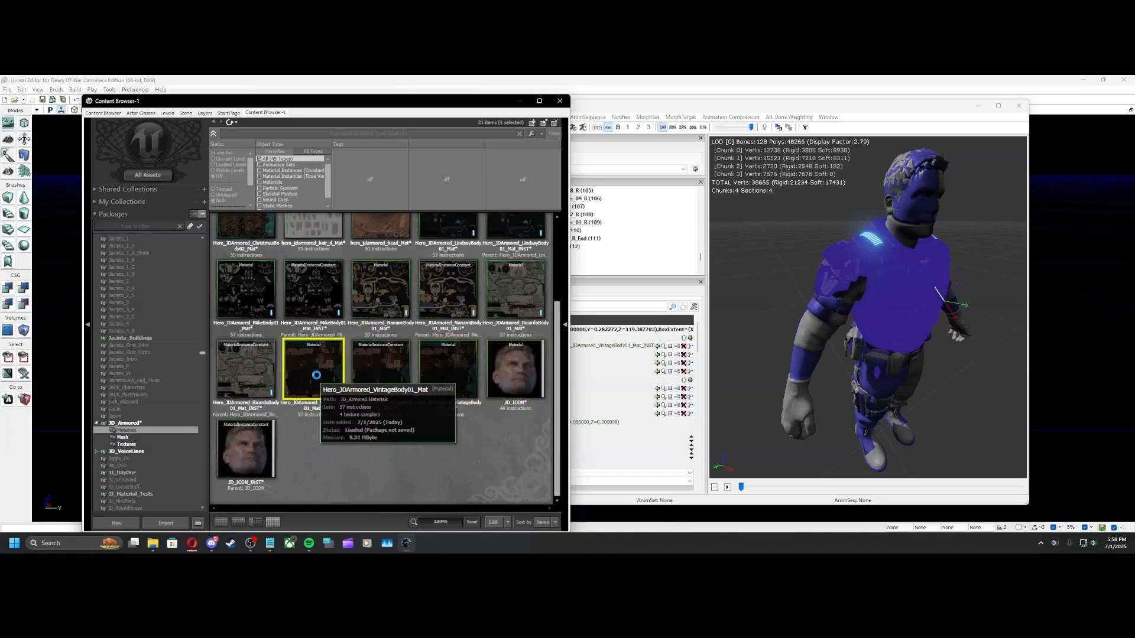
double_click(316, 375)
scroll(832, 295, "down", 5)
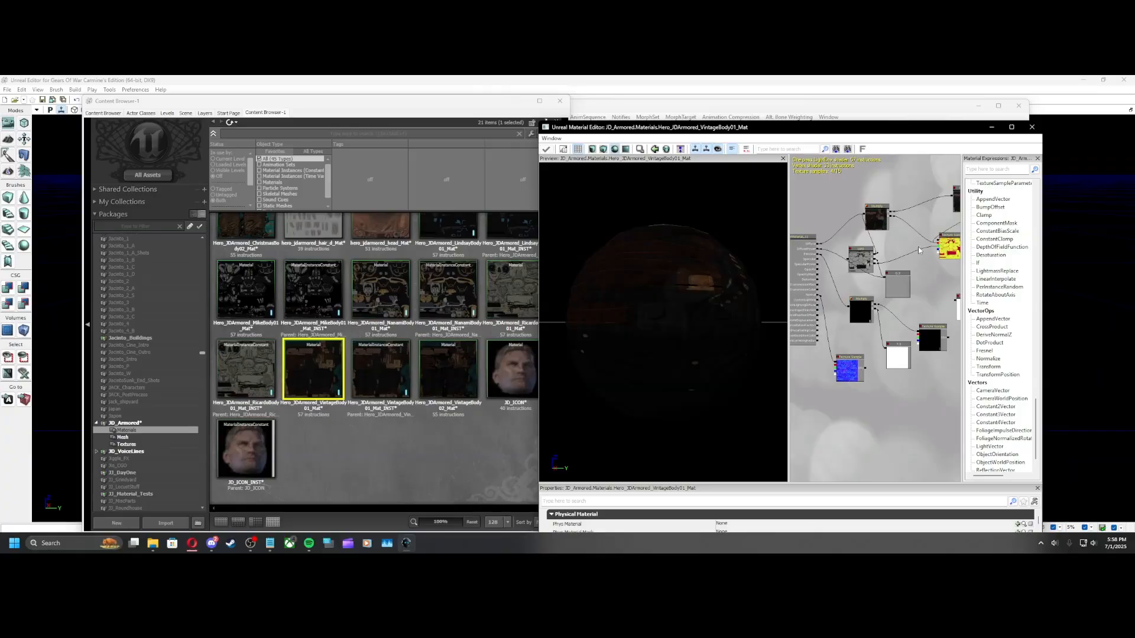
left_click_drag(919, 250, 848, 271)
left_click(947, 256)
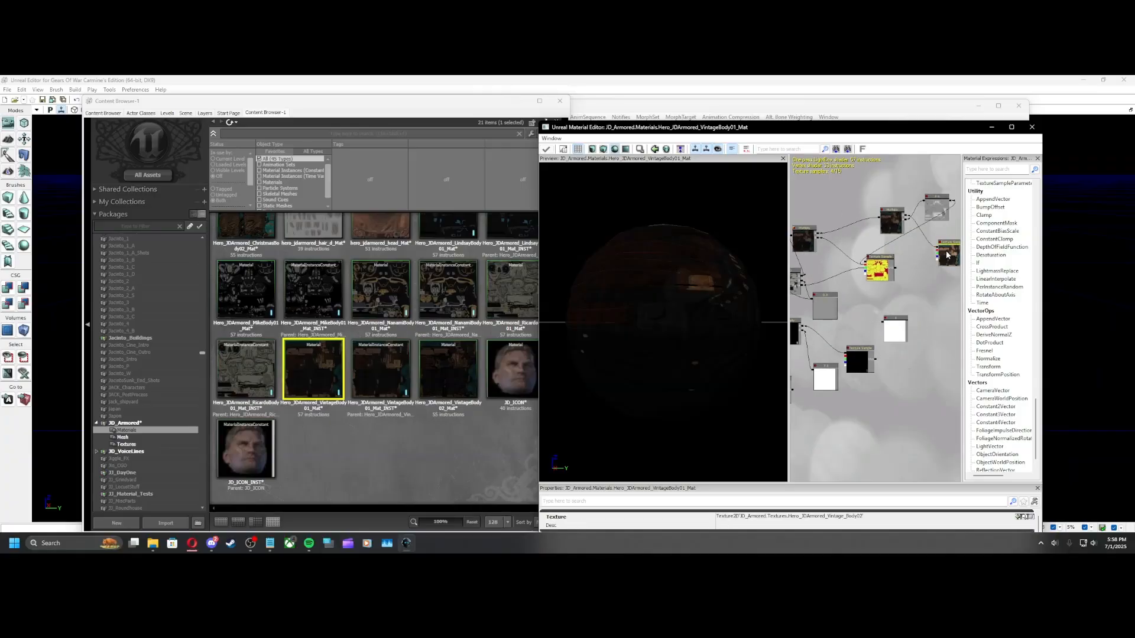
Replace the selected sample's texture with Hero_JDArmored_Vintage_Body01 from the Textures group, apply the material changes and close the material editor
left_click(384, 469)
left_click(140, 443)
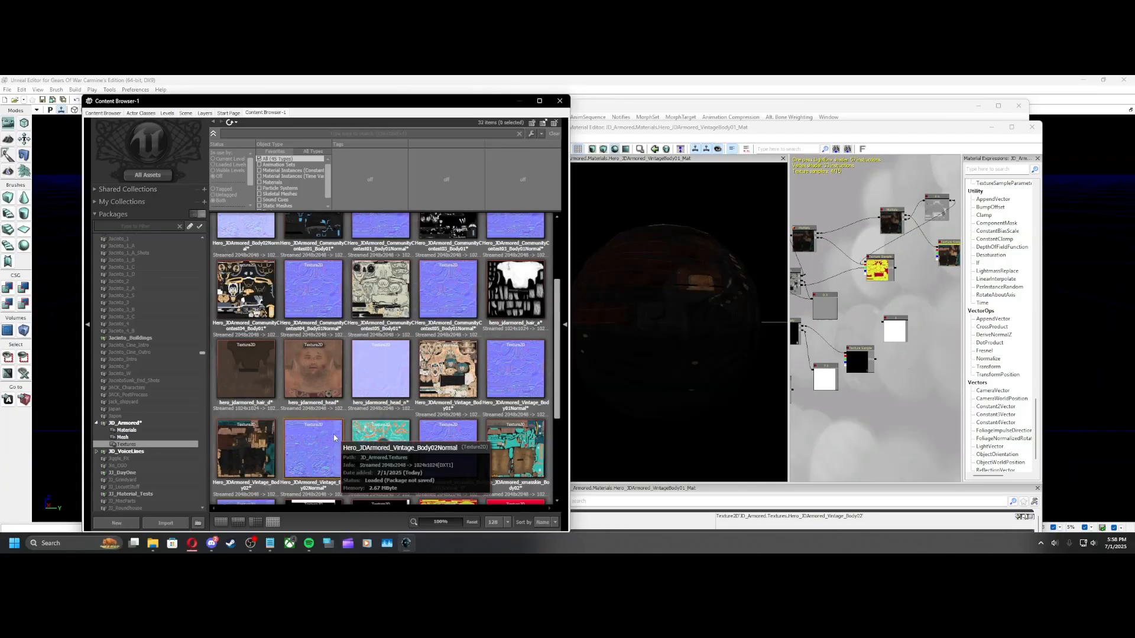
left_click(459, 278)
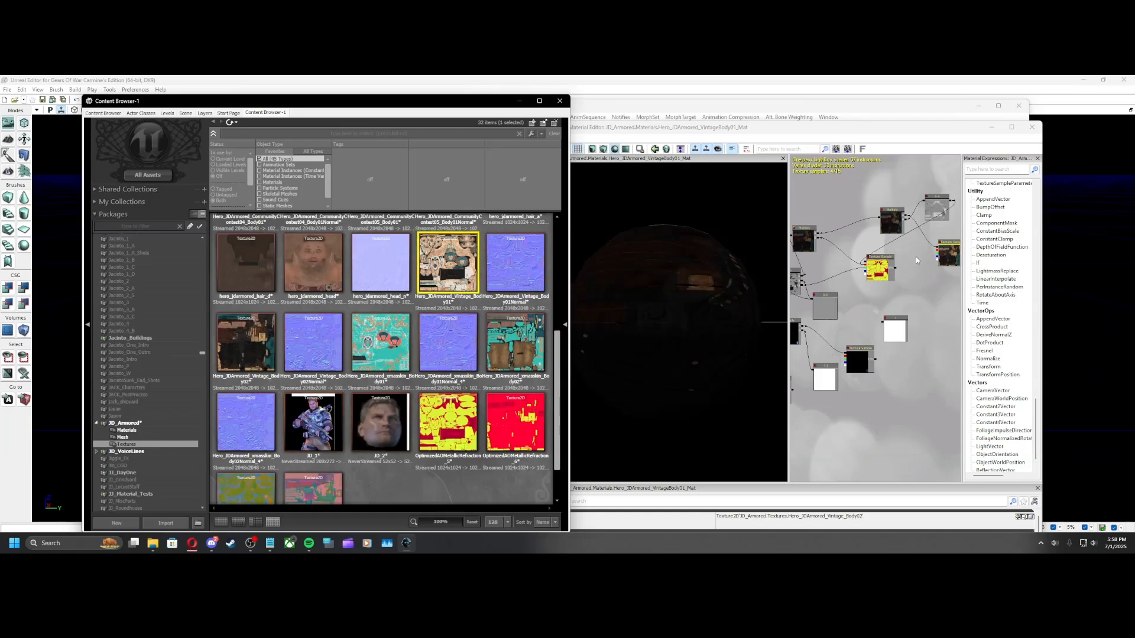
left_click(945, 258)
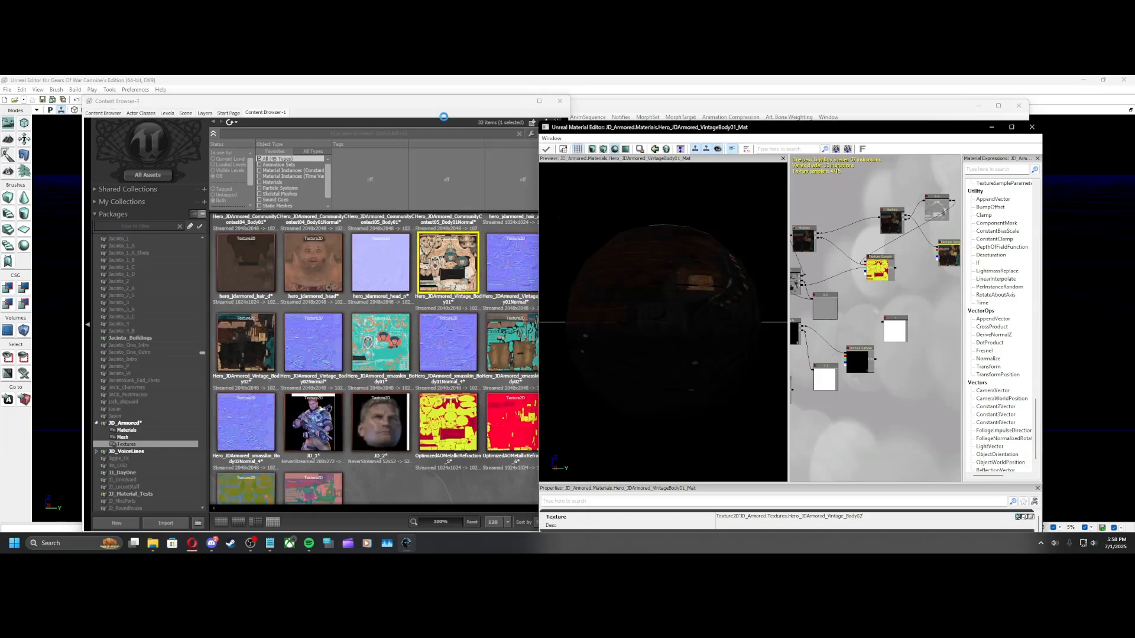
left_click(544, 150)
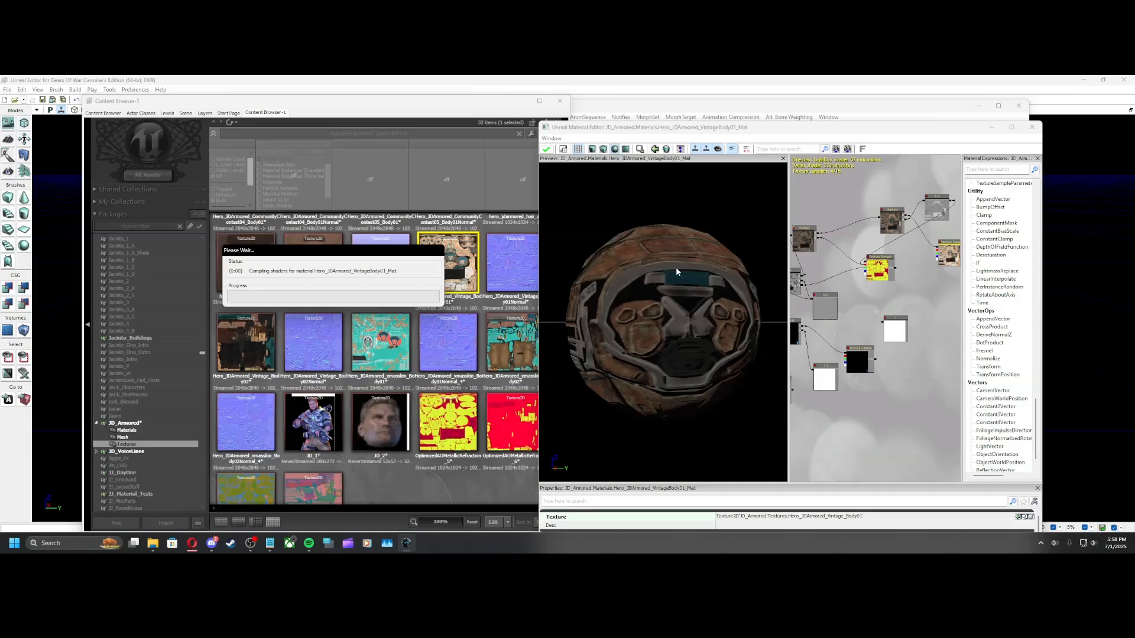
left_click(1032, 127)
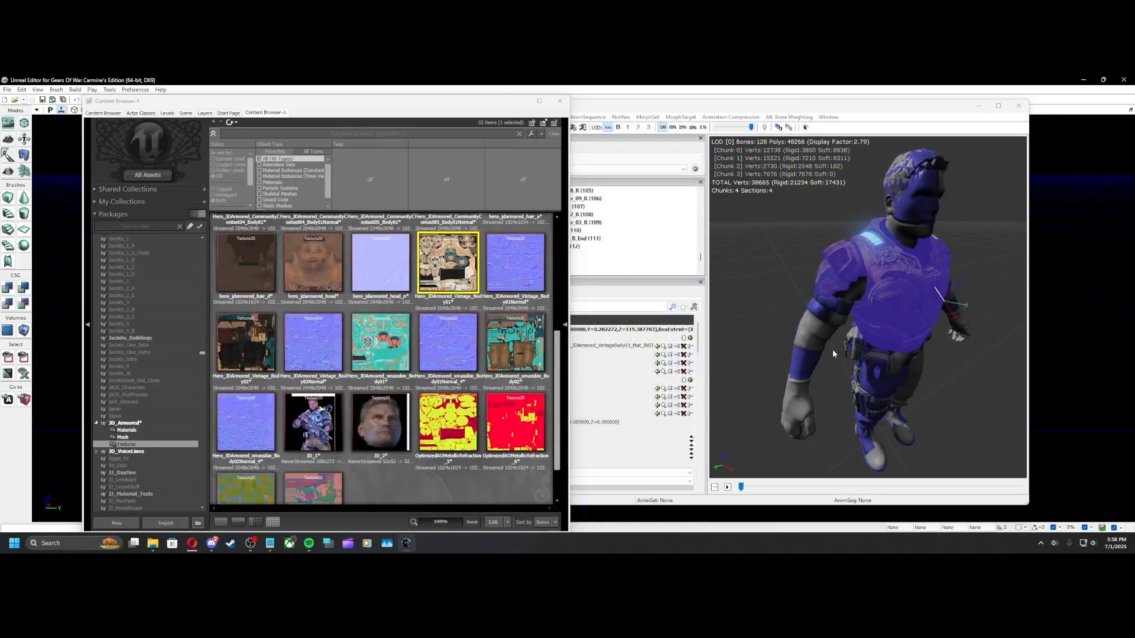
Assign the Hero_JDArmored_VintageBody02_Mat material from the Materials group to slot [1] of the mesh
left_click_drag(833, 353, 830, 372)
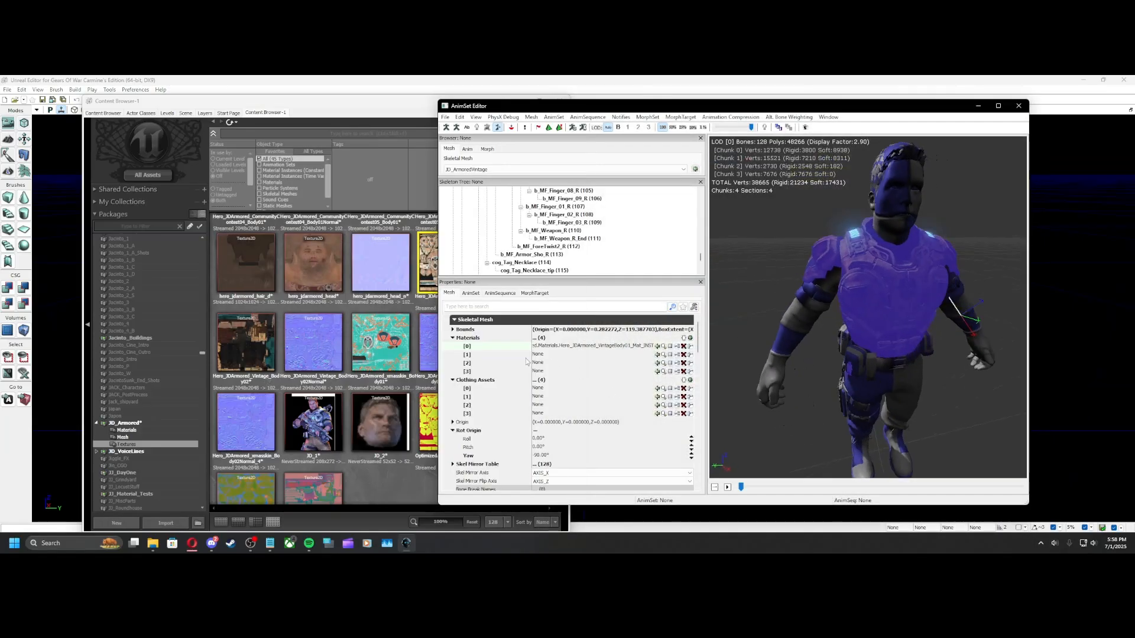
left_click(359, 481)
left_click(126, 429)
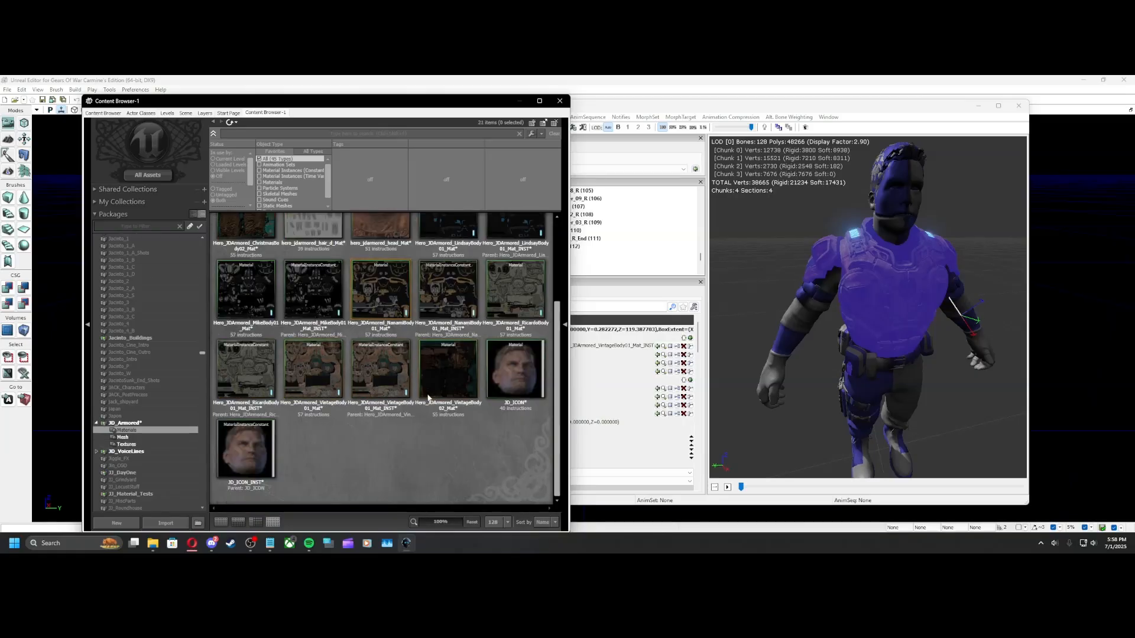
left_click(773, 361)
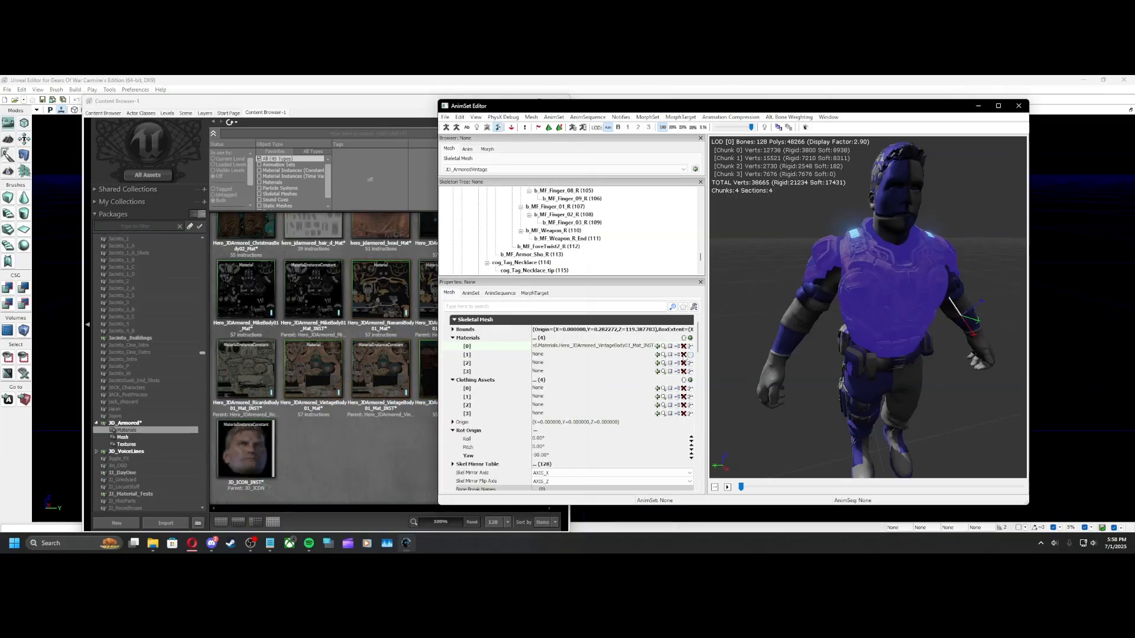
left_click(539, 354)
left_click(390, 438)
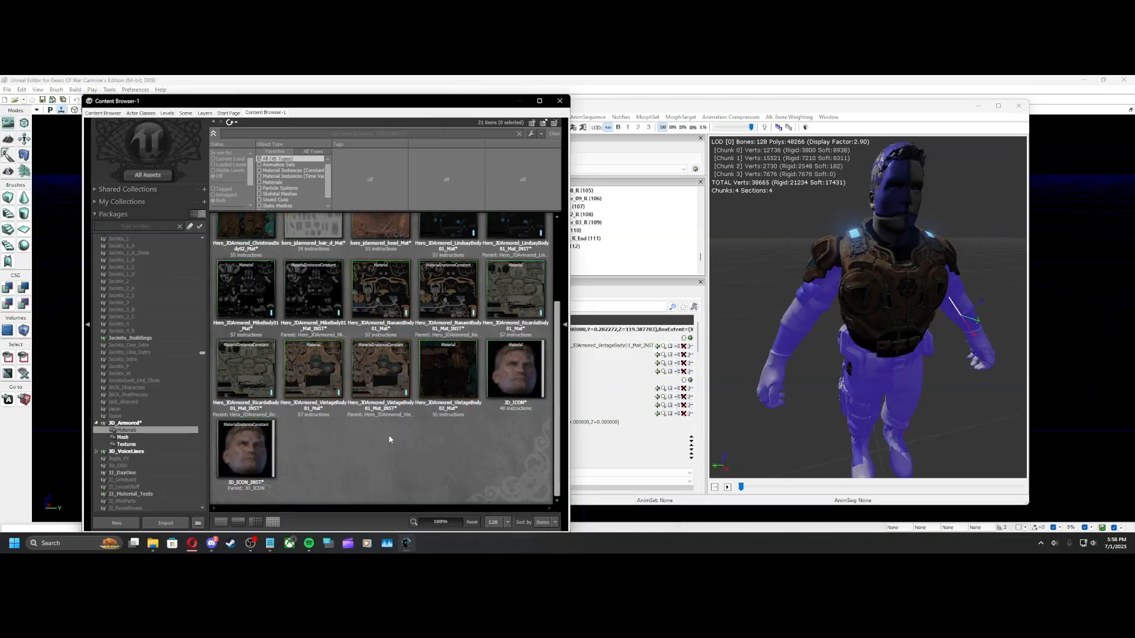
left_click(450, 380)
left_click(656, 354)
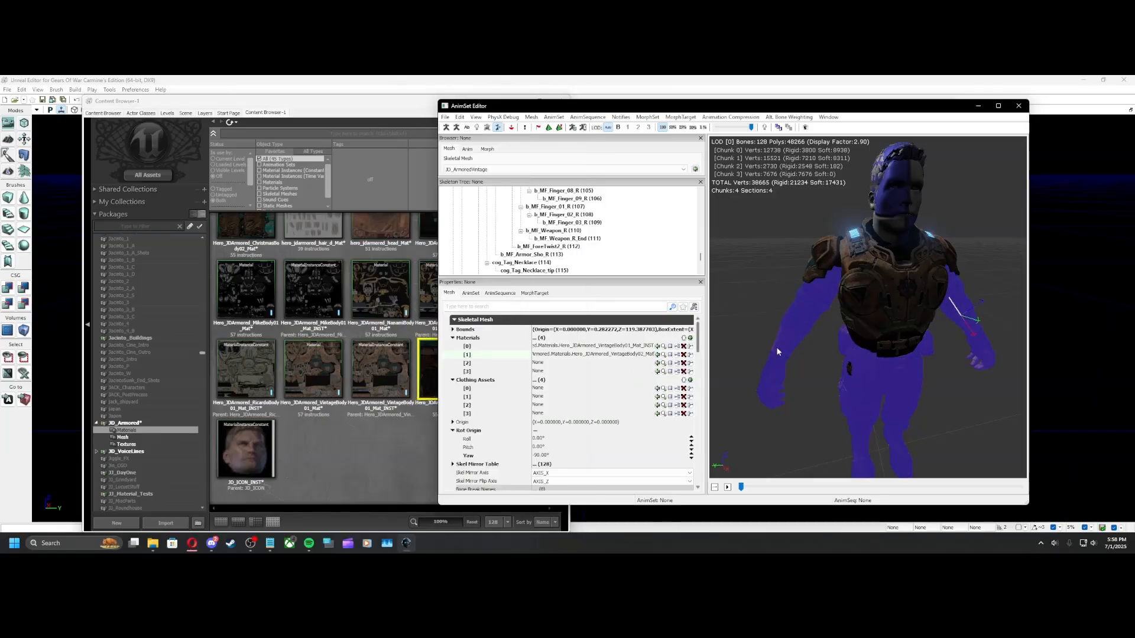
left_click_drag(777, 351, 828, 334)
Assign hero_jdarmored_head_Mat to material slot [2] and hero_jdarmored_hair_d_Mat to slot [3]
left_click(538, 365)
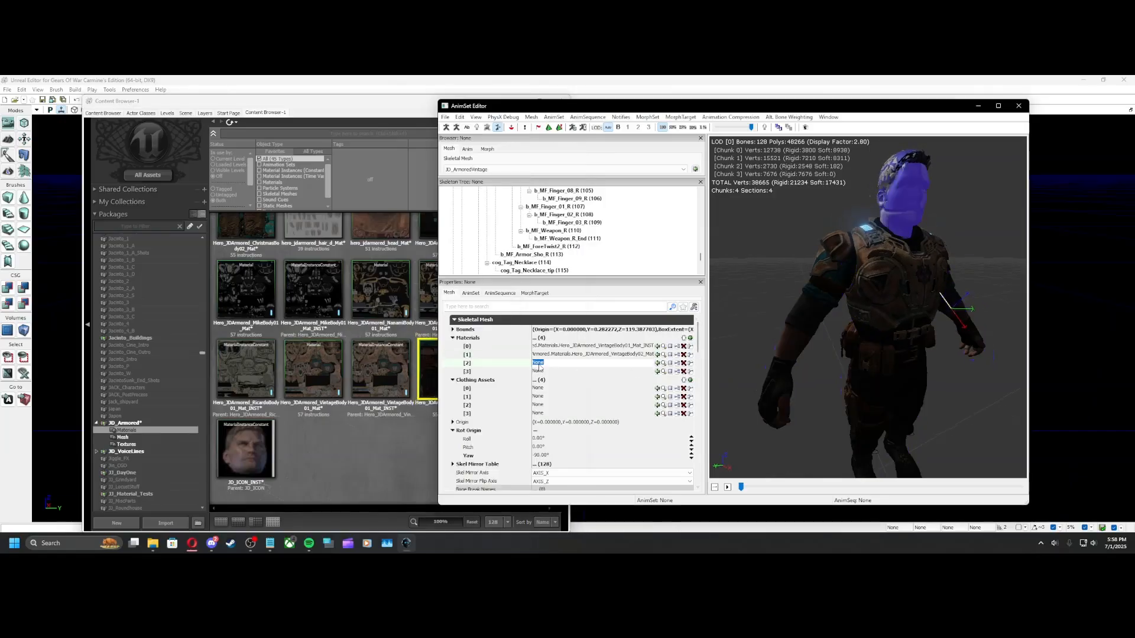
left_click(367, 438)
scroll(368, 440, "up", 3)
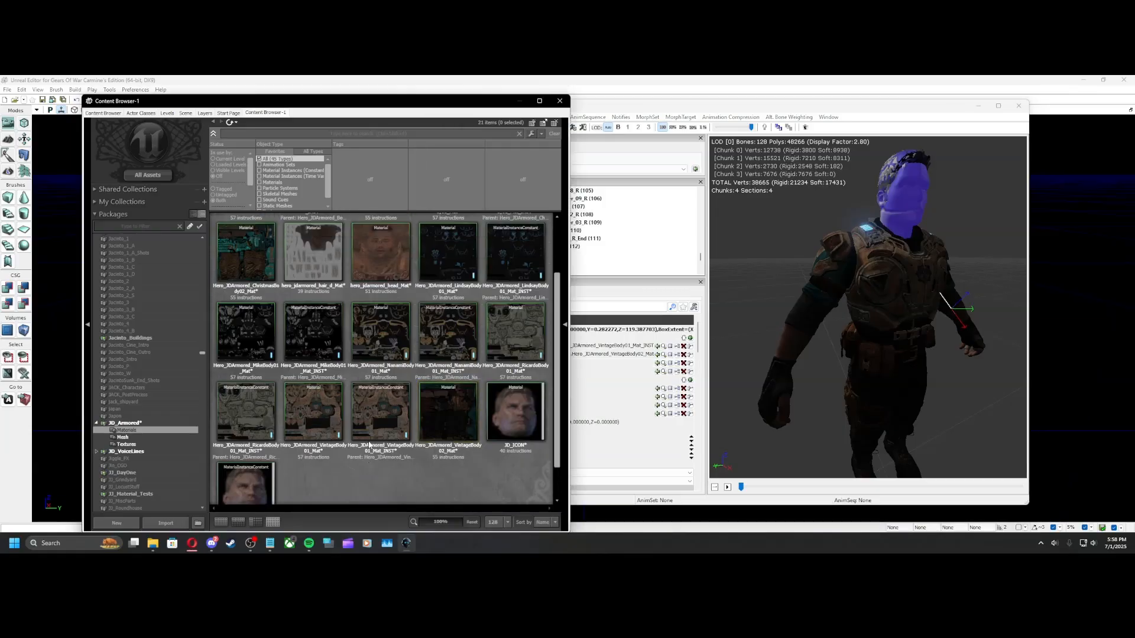
left_click(657, 363)
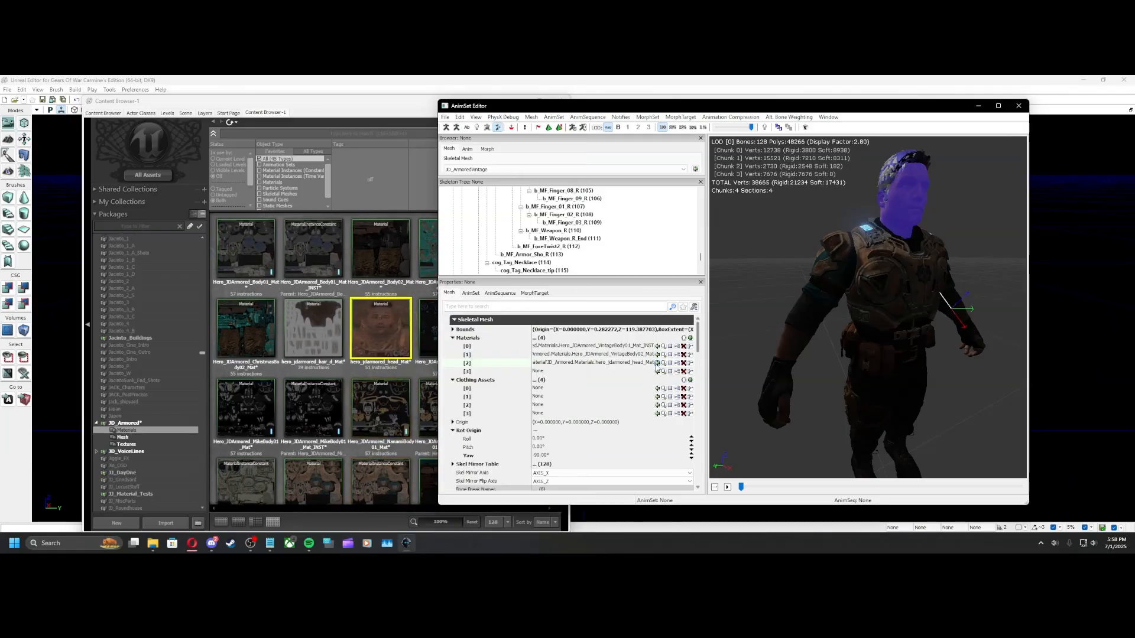
left_click(313, 328)
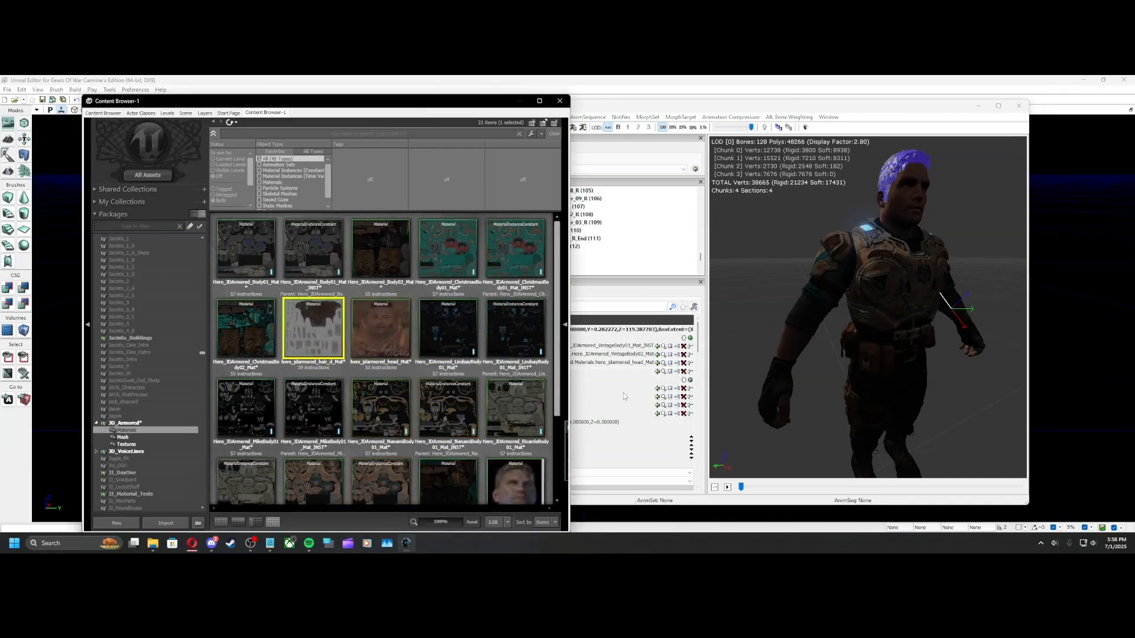
left_click(658, 371)
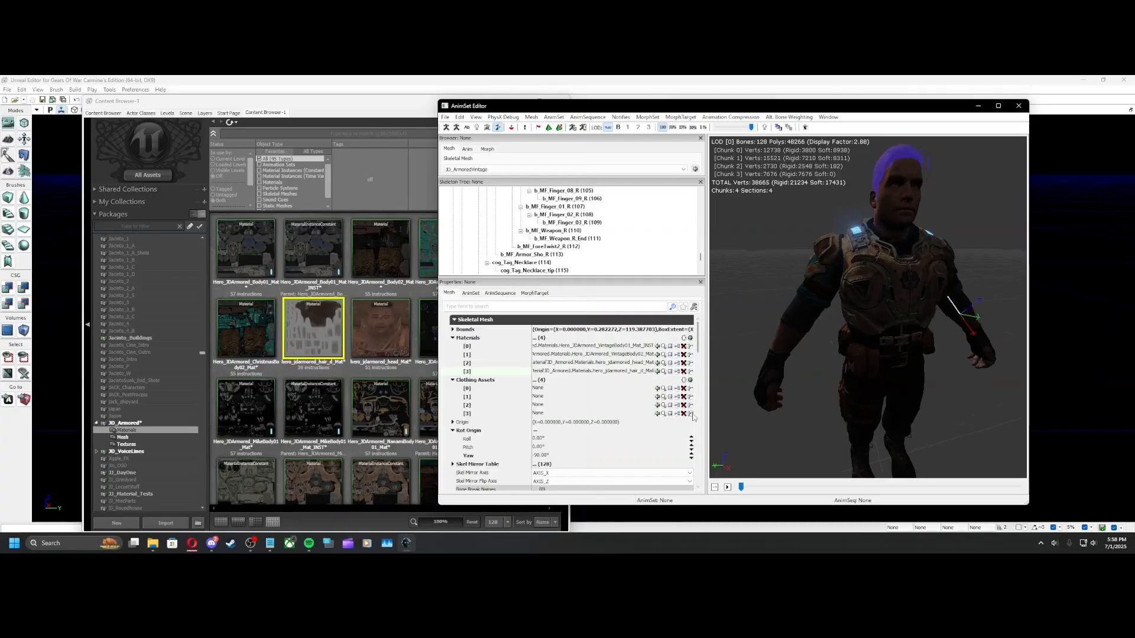
left_click(540, 440)
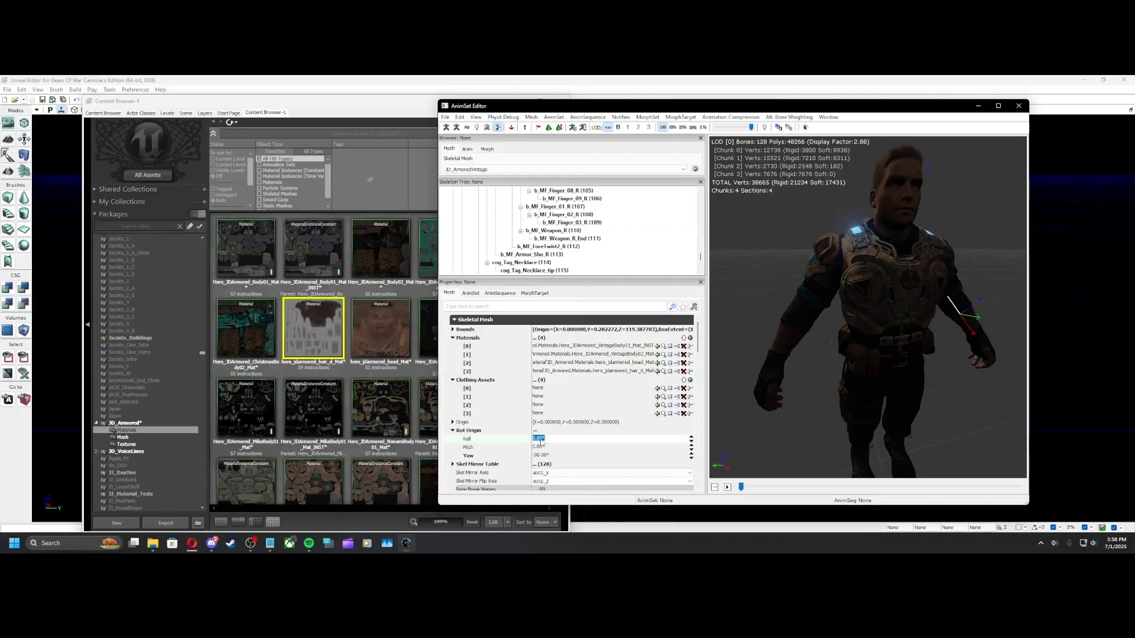
Examine the textured JD_ArmoredVintage model from the front and side, close up and at full length, and shift the mesh editor window aside
scroll(806, 224, "down", 4)
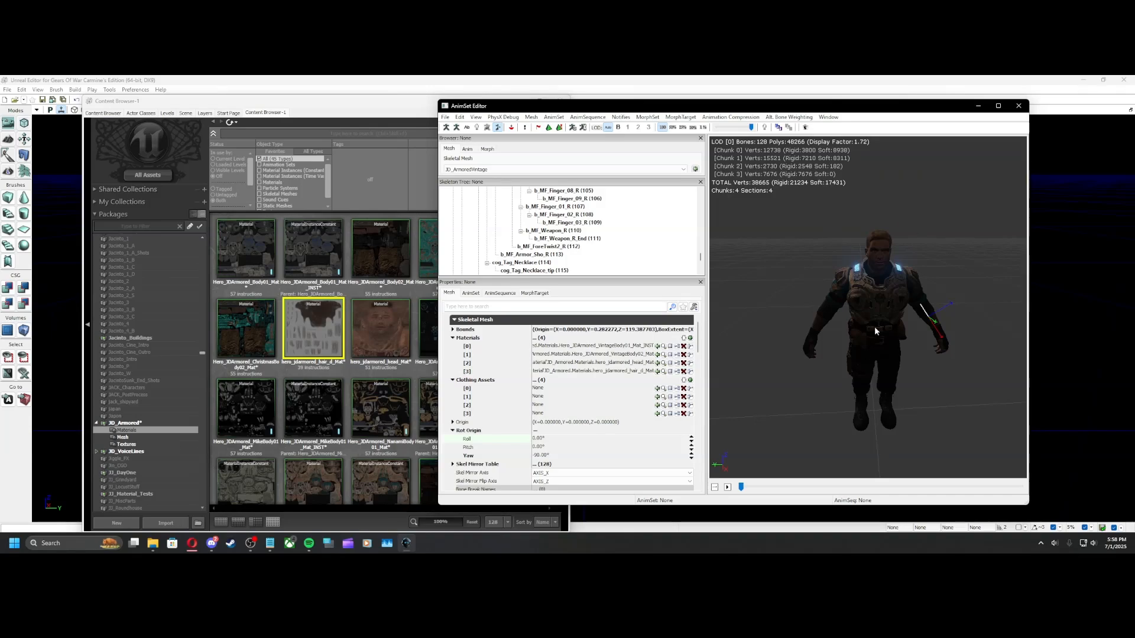
left_click_drag(875, 331, 874, 221)
left_click_drag(845, 343, 887, 343)
right_click_drag(887, 342, 887, 295)
left_click_drag(886, 295, 958, 255)
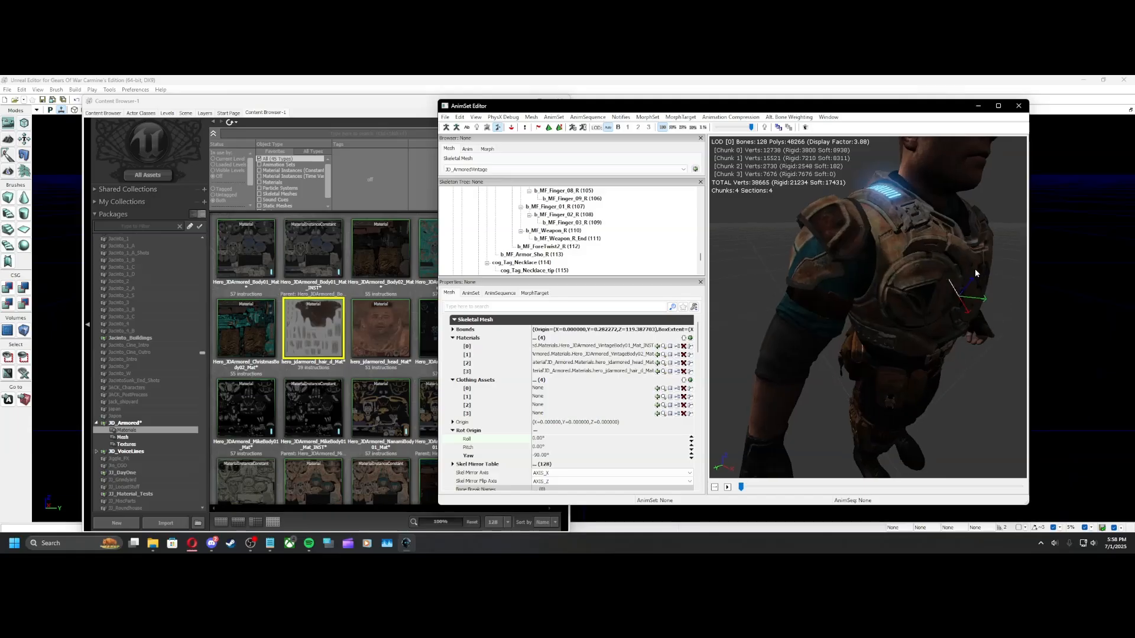
right_click_drag(958, 254, 958, 286)
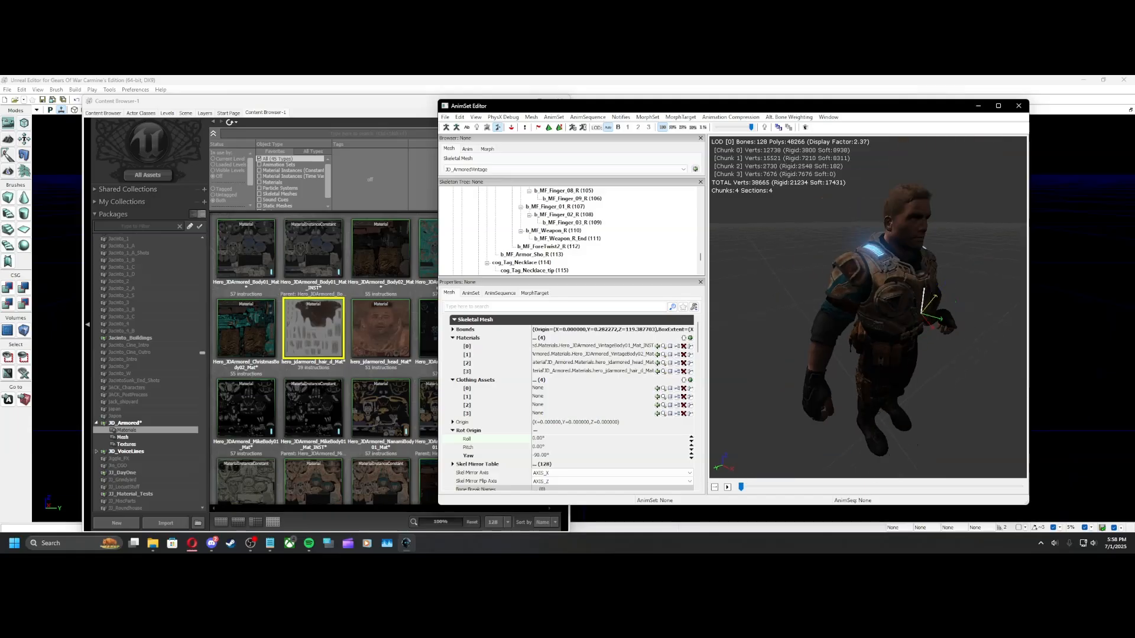
mouse_move(962, 288)
right_mouse_down()
mouse_move(962, 254)
mouse_move(962, 292)
right_mouse_up()
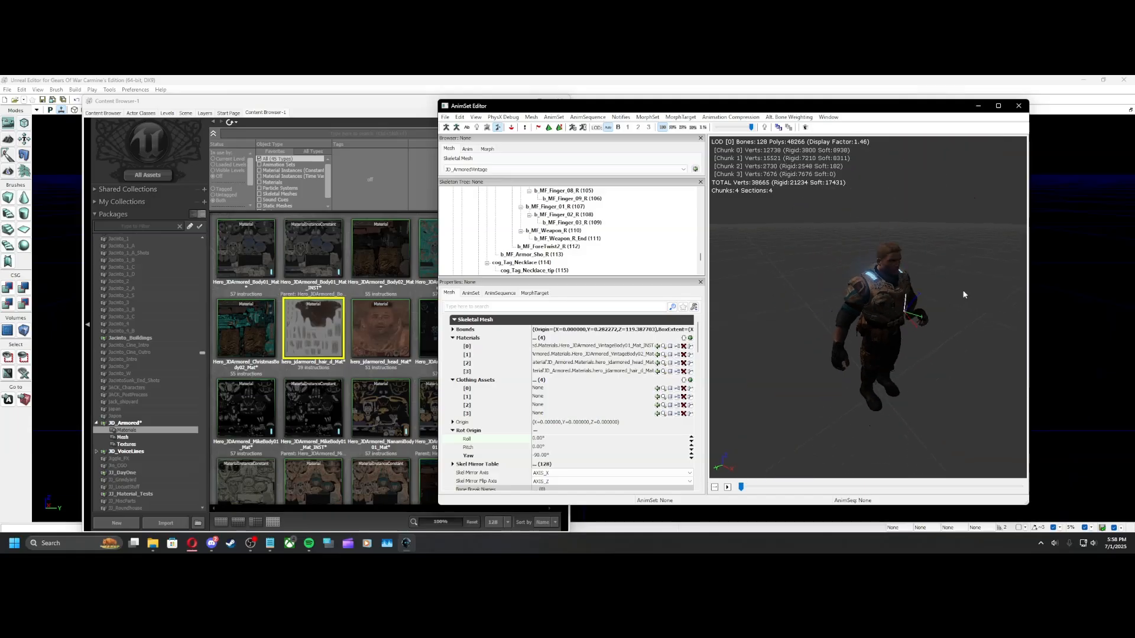
left_click_drag(962, 293, 887, 346)
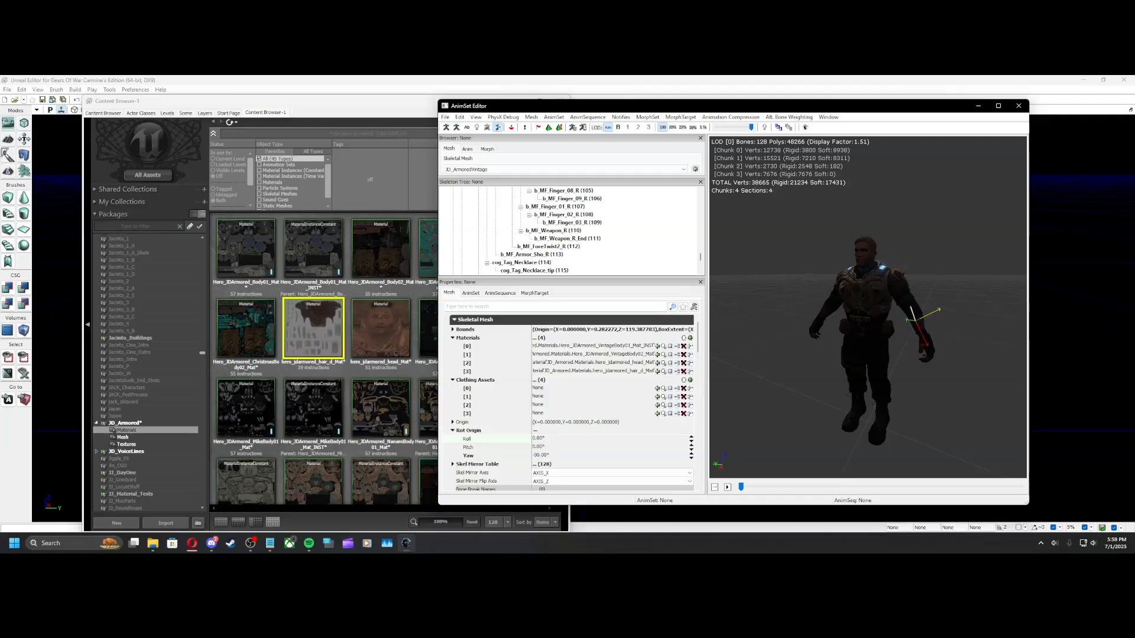
left_click_drag(902, 392, 925, 392)
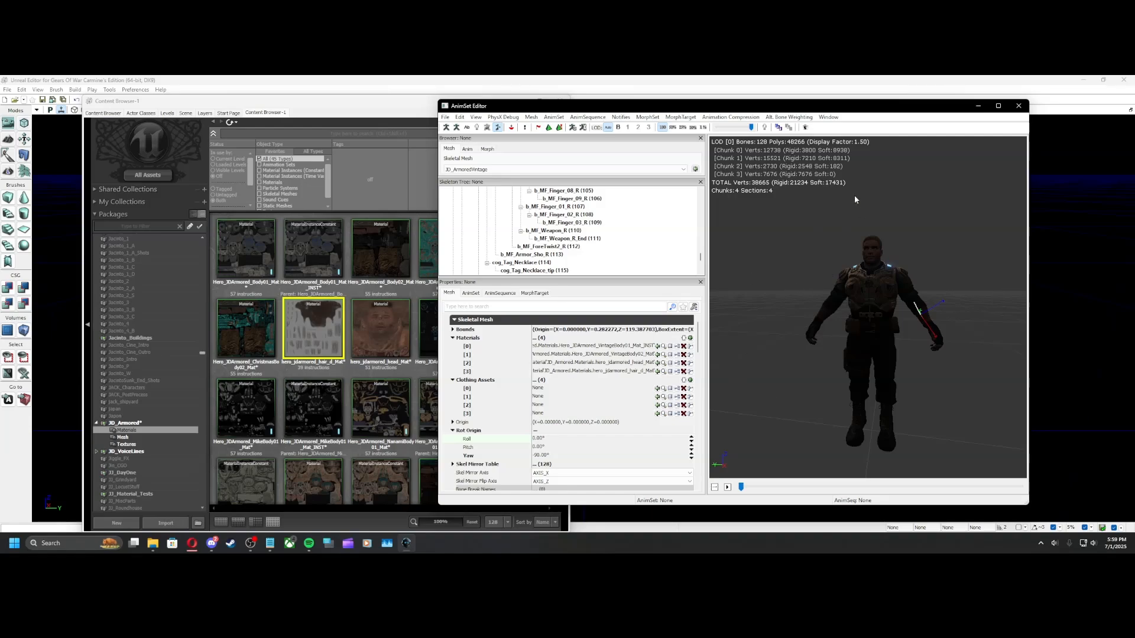
left_click_drag(846, 111, 844, 105)
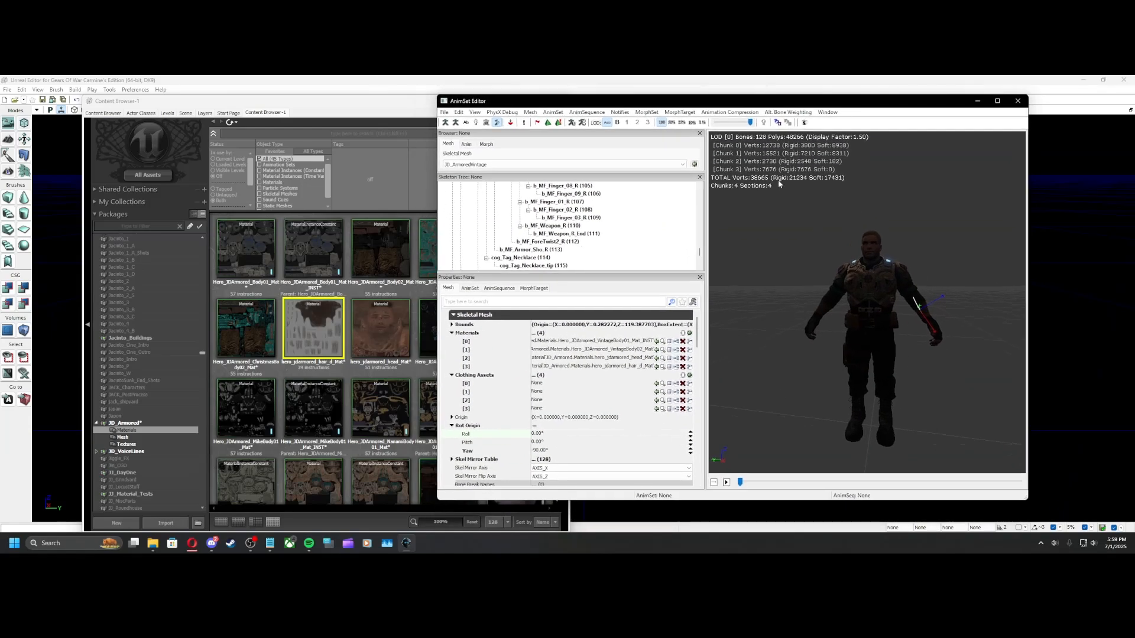
left_click_drag(769, 102, 833, 103)
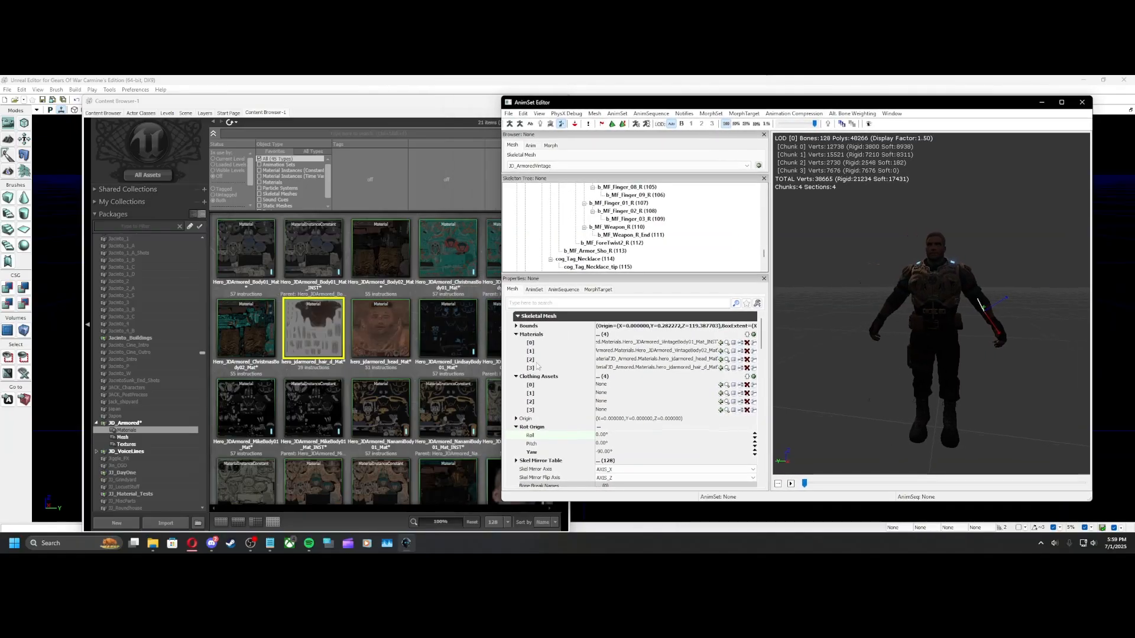
Examine the full contents of the JD_Armored package and select the JD_1 portrait texture
left_click(420, 381)
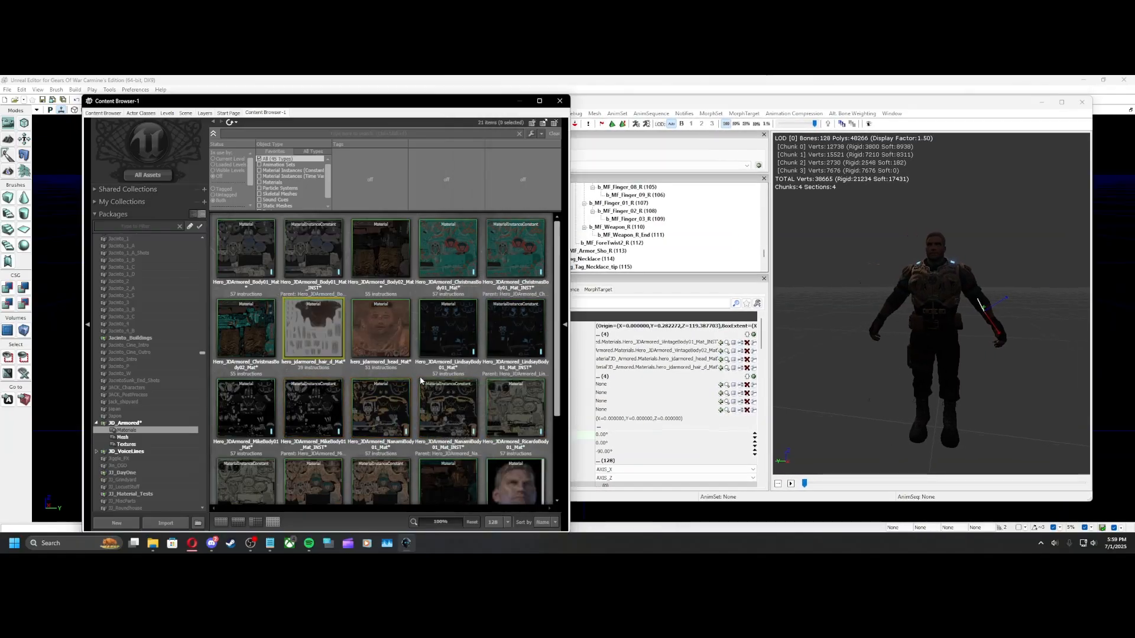
scroll(413, 461, "down", 3)
scroll(249, 473, "up", 3)
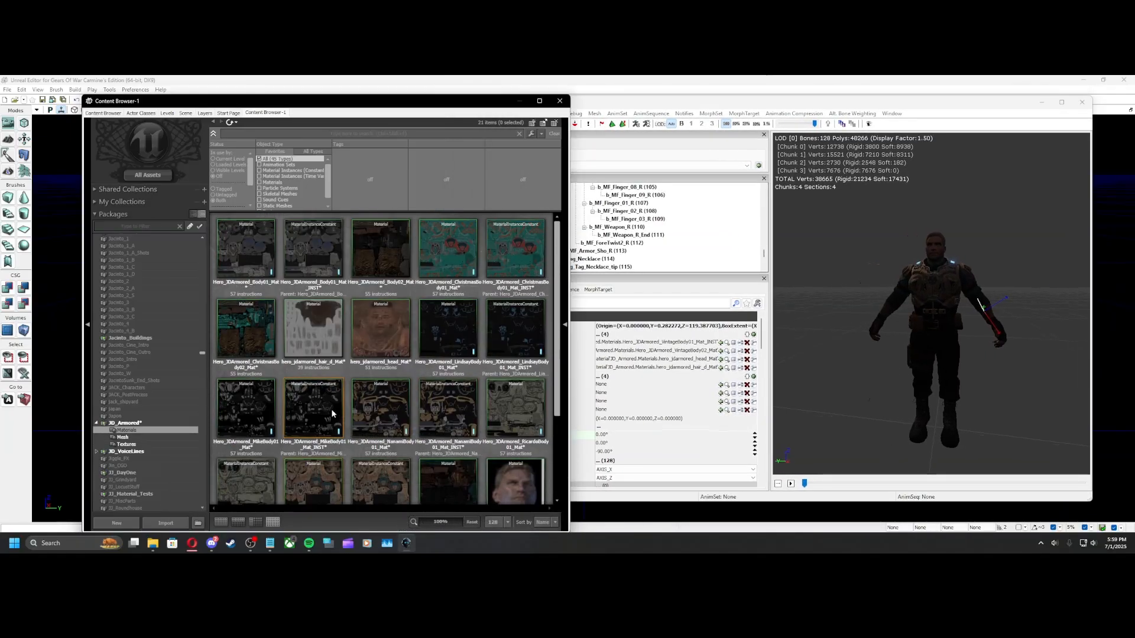
left_click(136, 423)
scroll(378, 367, "down", 5)
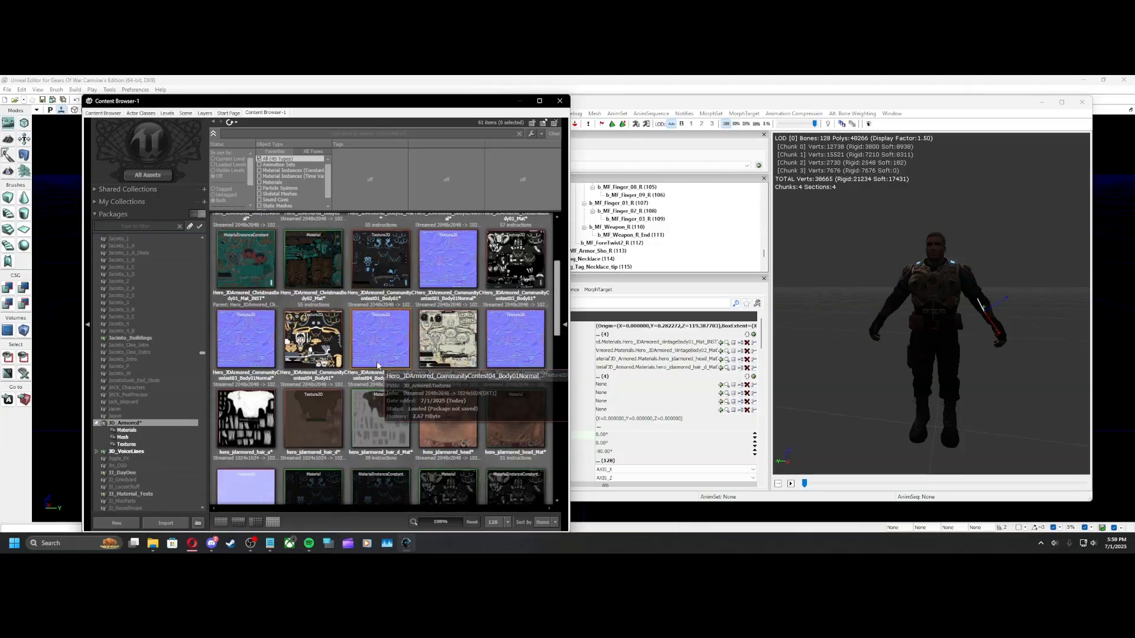
scroll(377, 365, "down", 5)
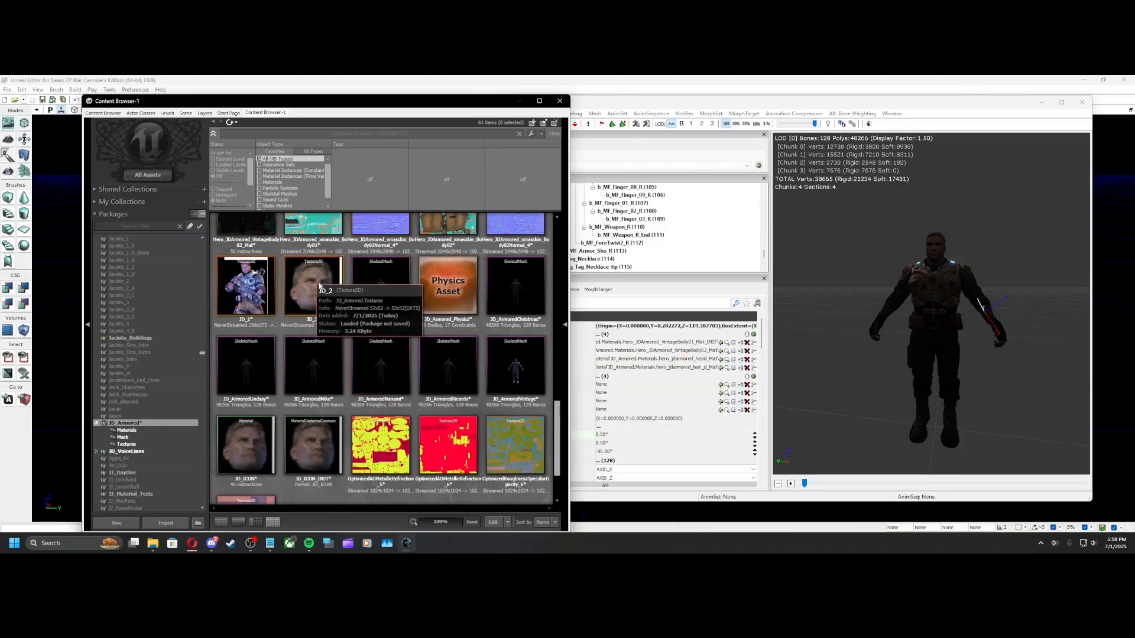
left_click(254, 288)
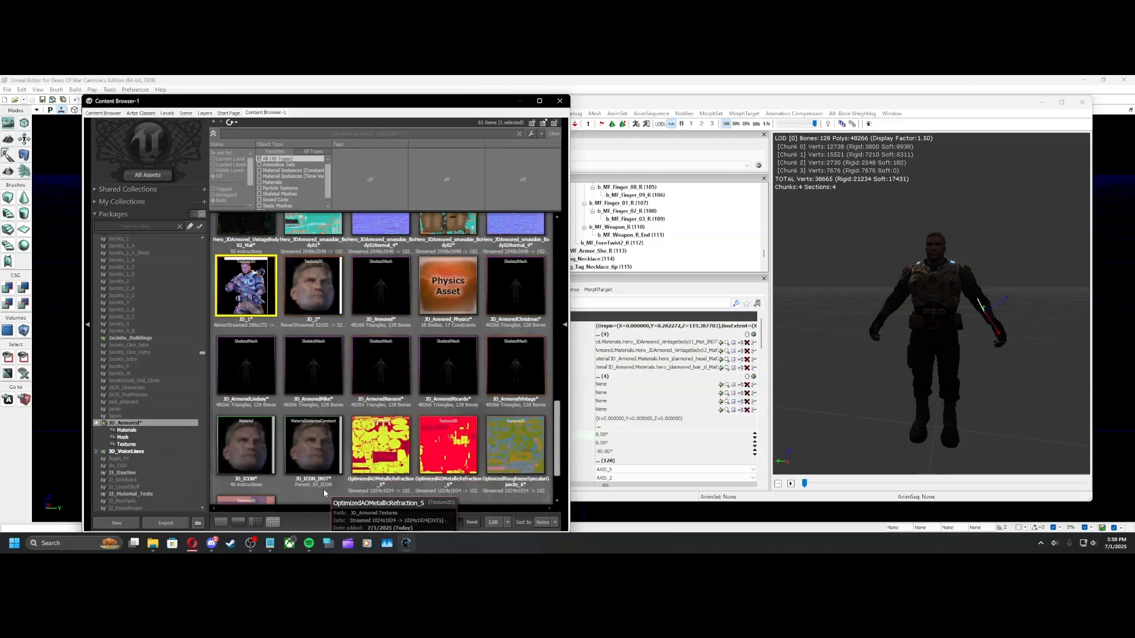
Switch to File Explorer, shift its window aside and close every folder tab except Classes
left_click(157, 545)
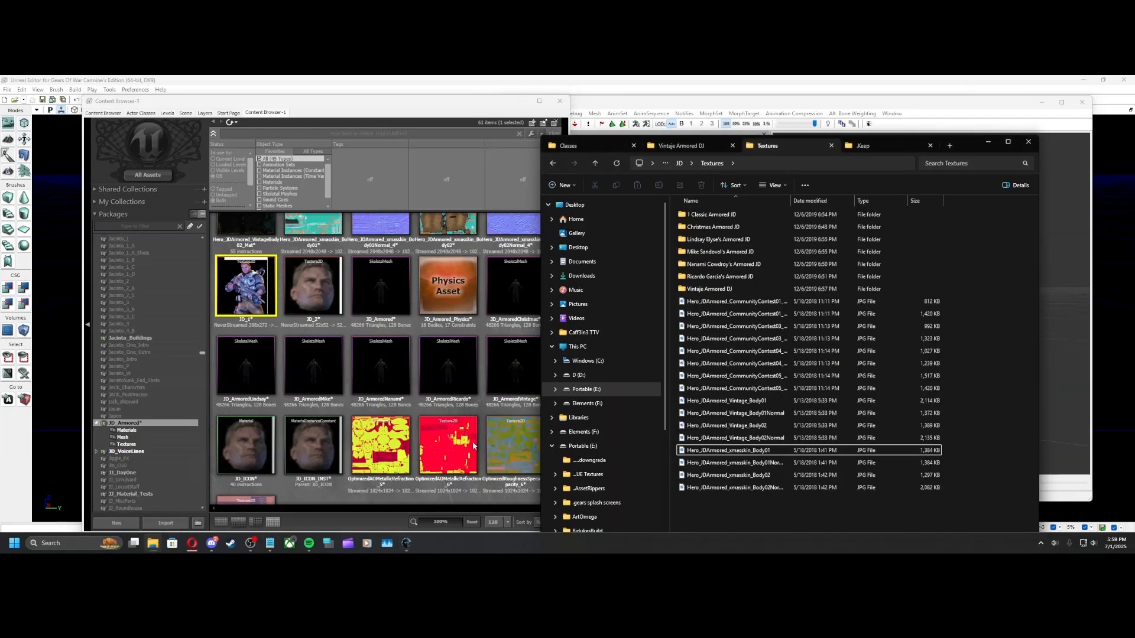
left_click_drag(971, 143, 792, 101)
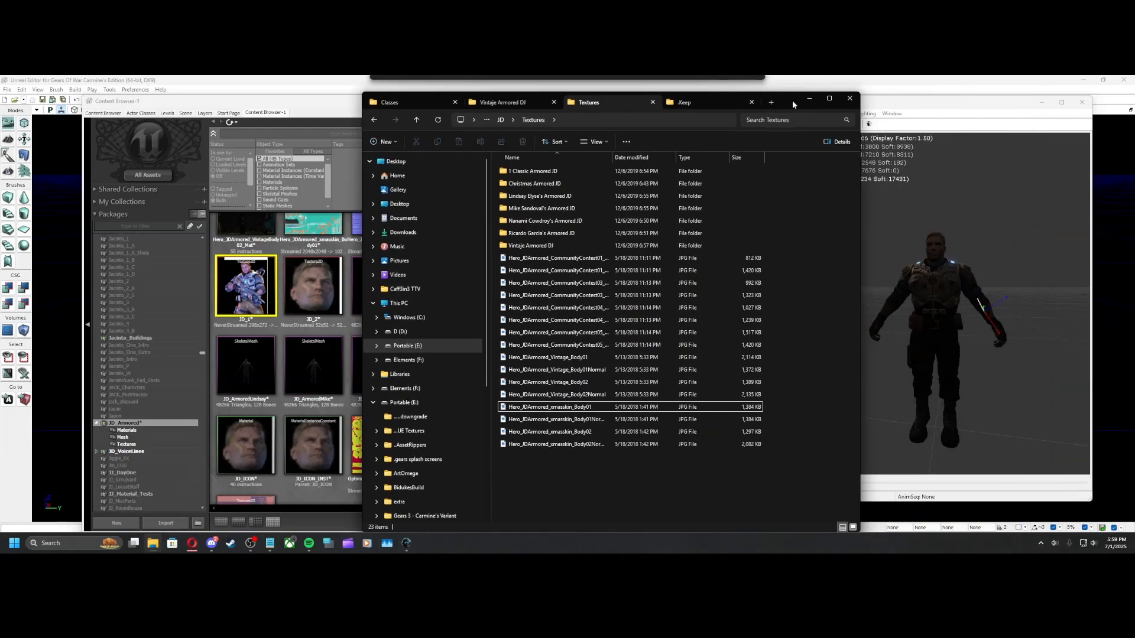
left_click(747, 102)
left_click(675, 102)
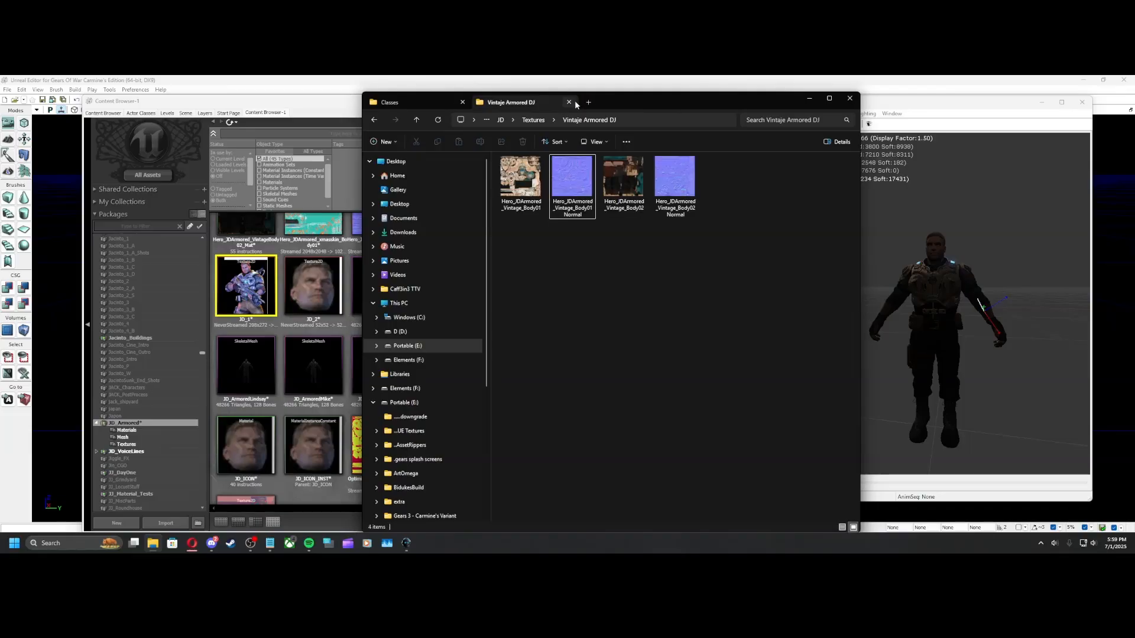
left_click(569, 102)
Go up to the Carmine'sEdition 1.0 folder and open Development, Src, GearGameContent and its Classes folder
left_click(505, 121)
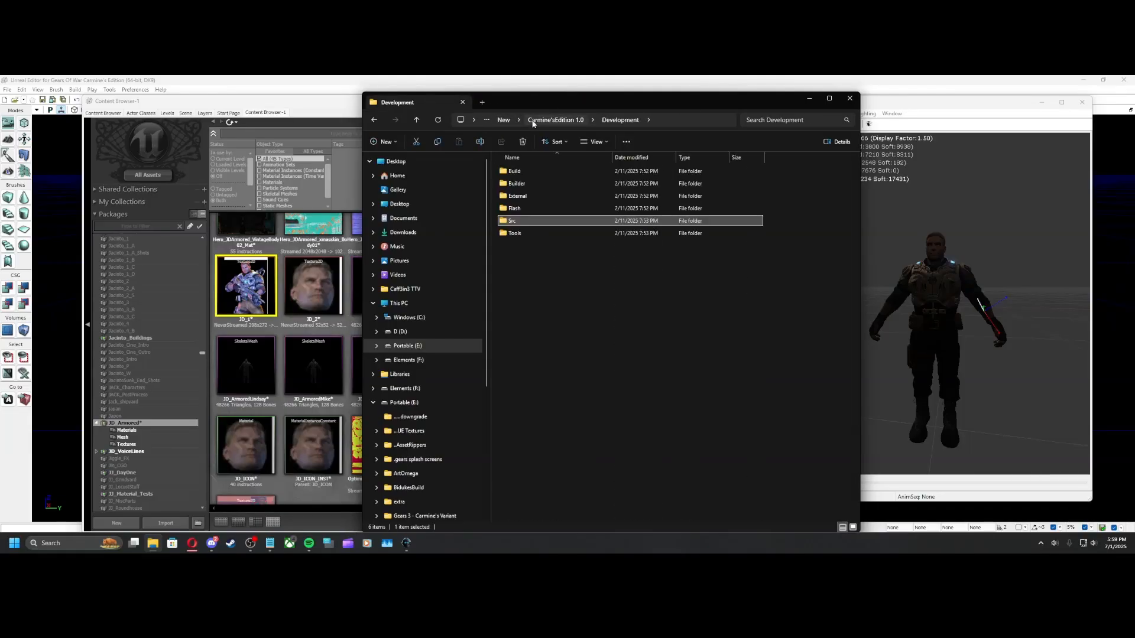
left_click(539, 120)
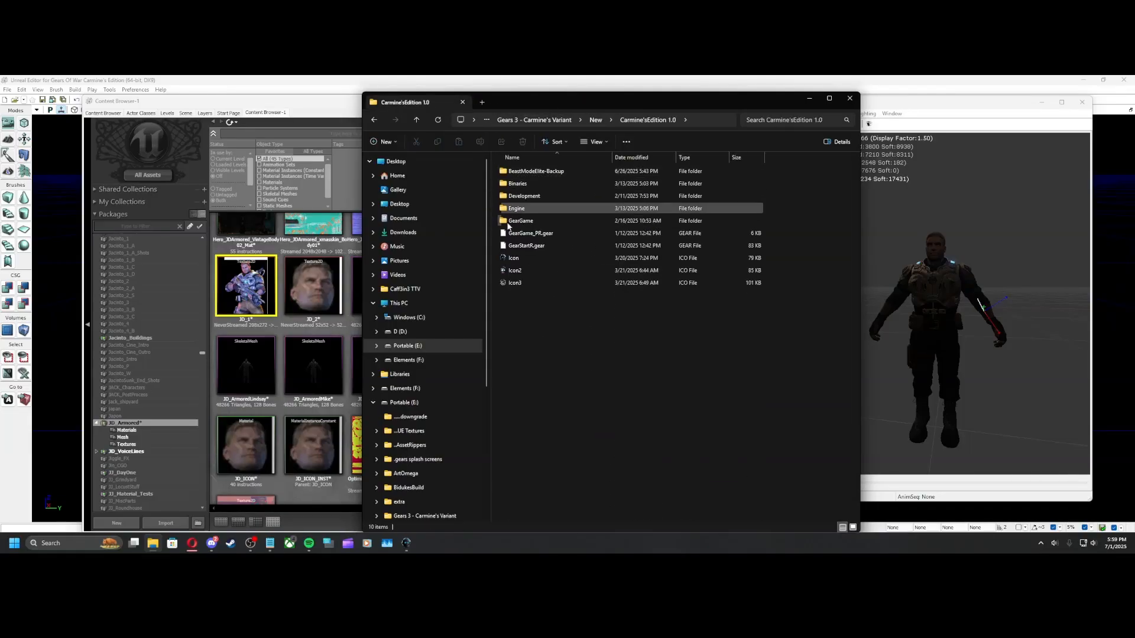
left_click_drag(498, 184, 546, 225)
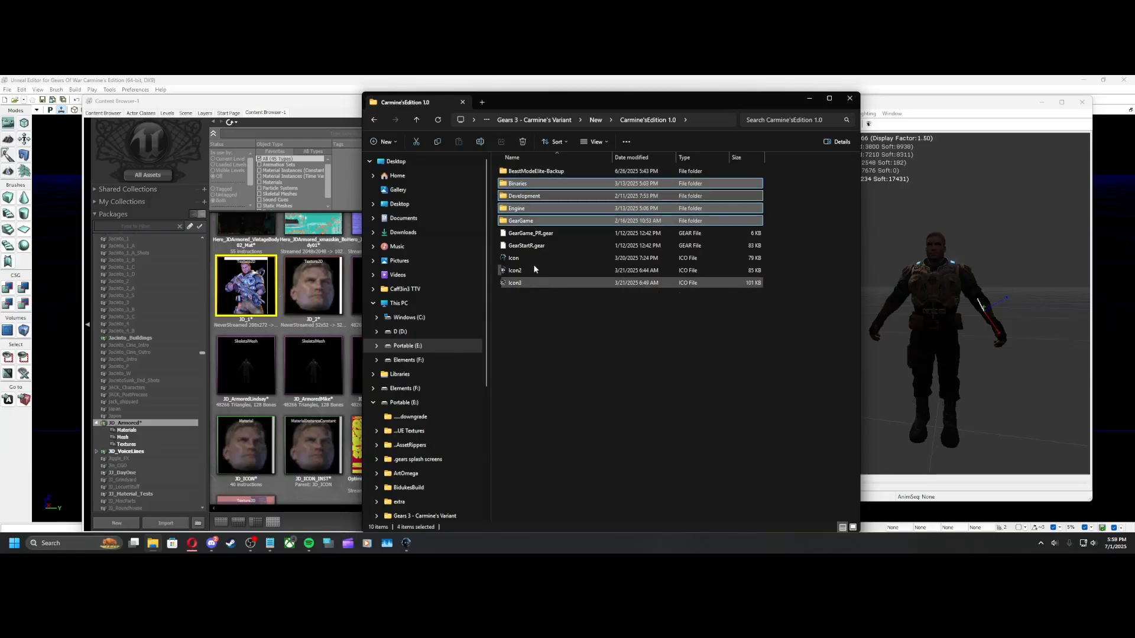
left_click(632, 383)
double_click(528, 196)
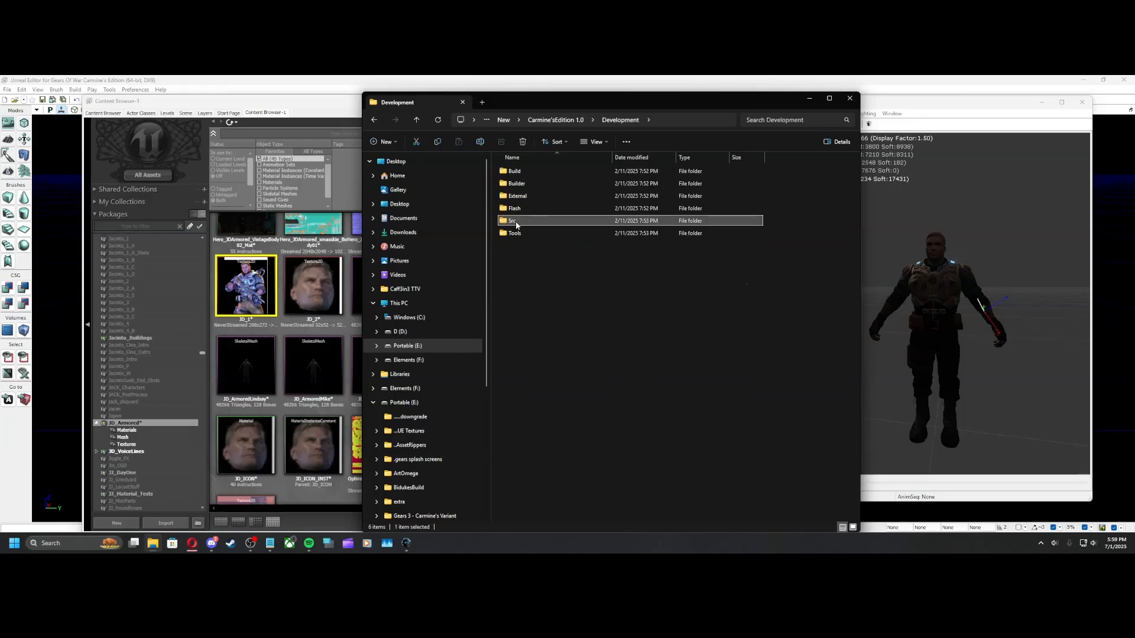
double_click(516, 223)
mouse_move(525, 273)
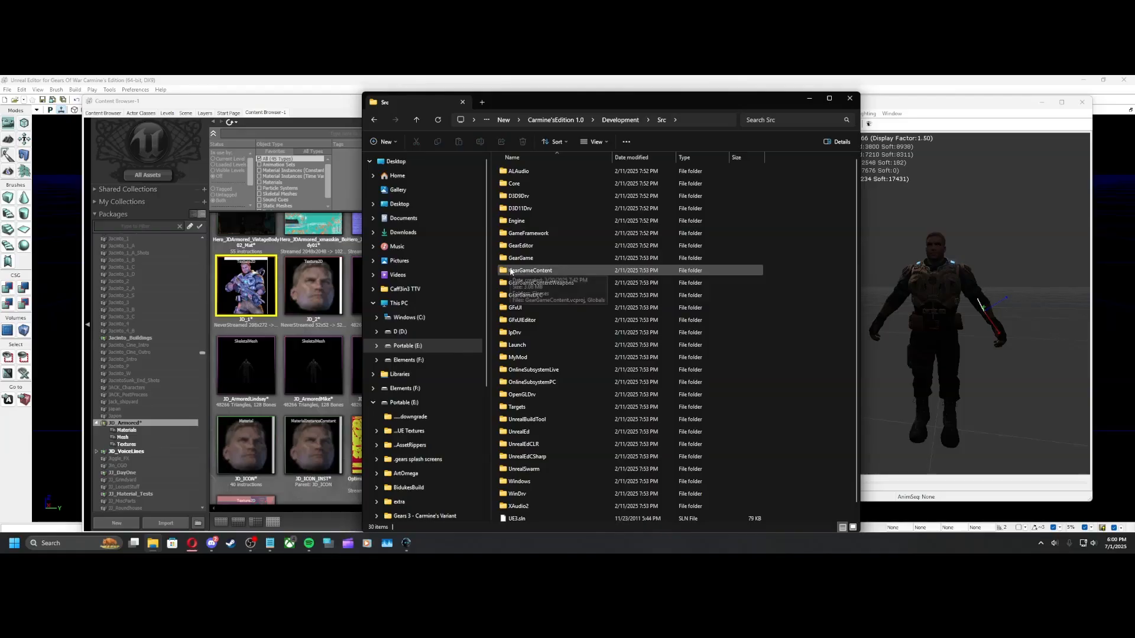
double_click(548, 271)
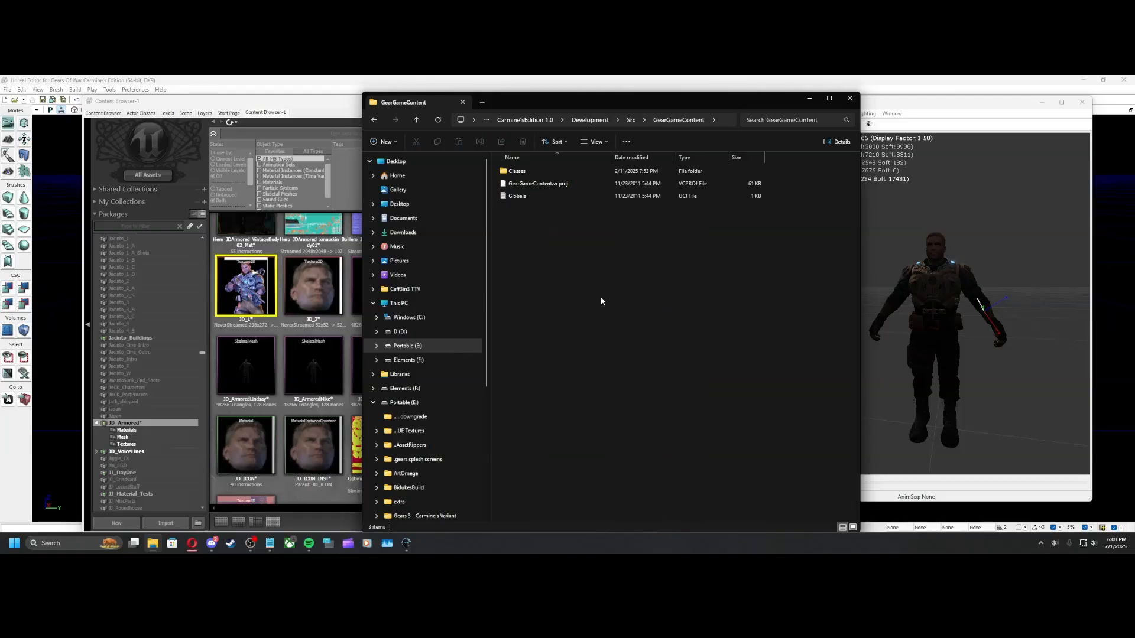
double_click(534, 175)
Look through the GearPawn_COG character class files in the Classes folder for one to use as a template
scroll(857, 174, "down", 10)
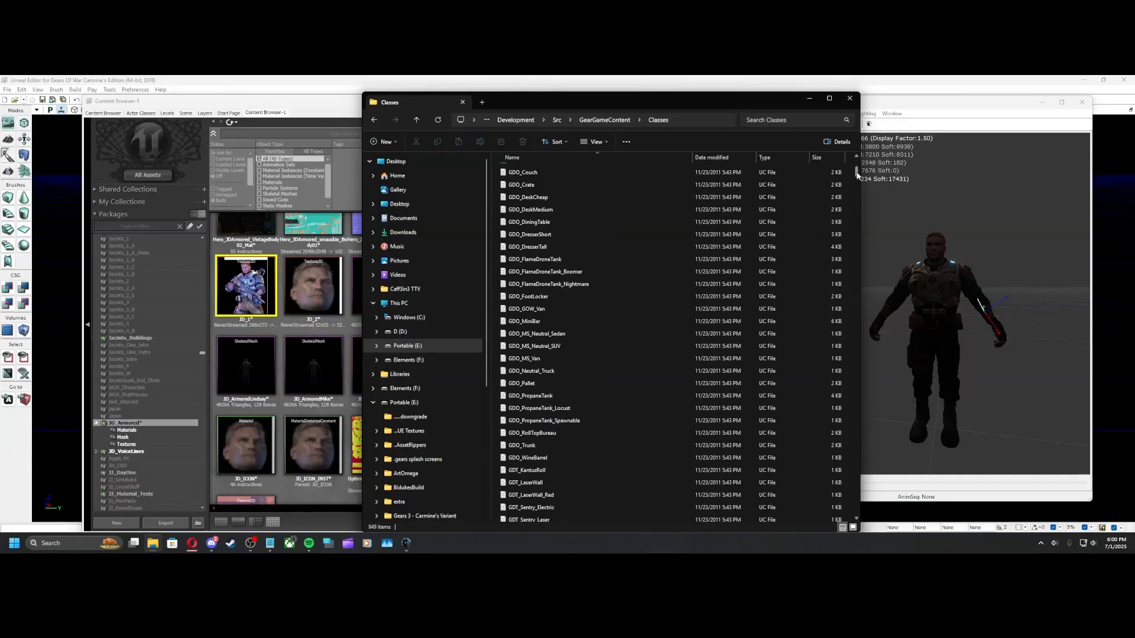
left_click_drag(857, 175, 849, 226)
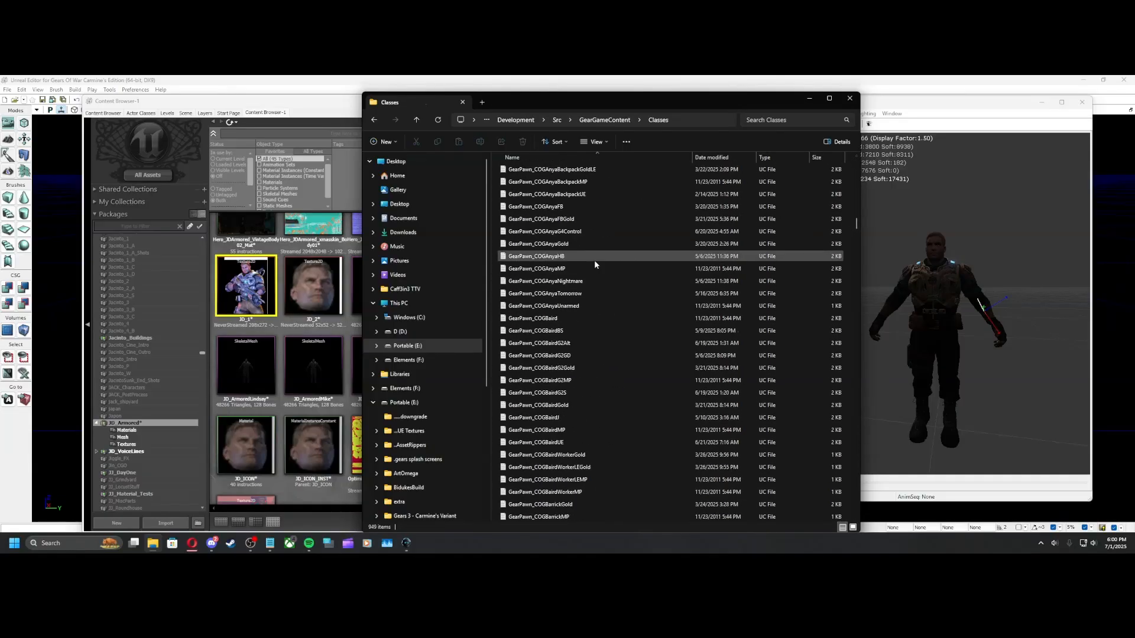
scroll(594, 260, "up", 8)
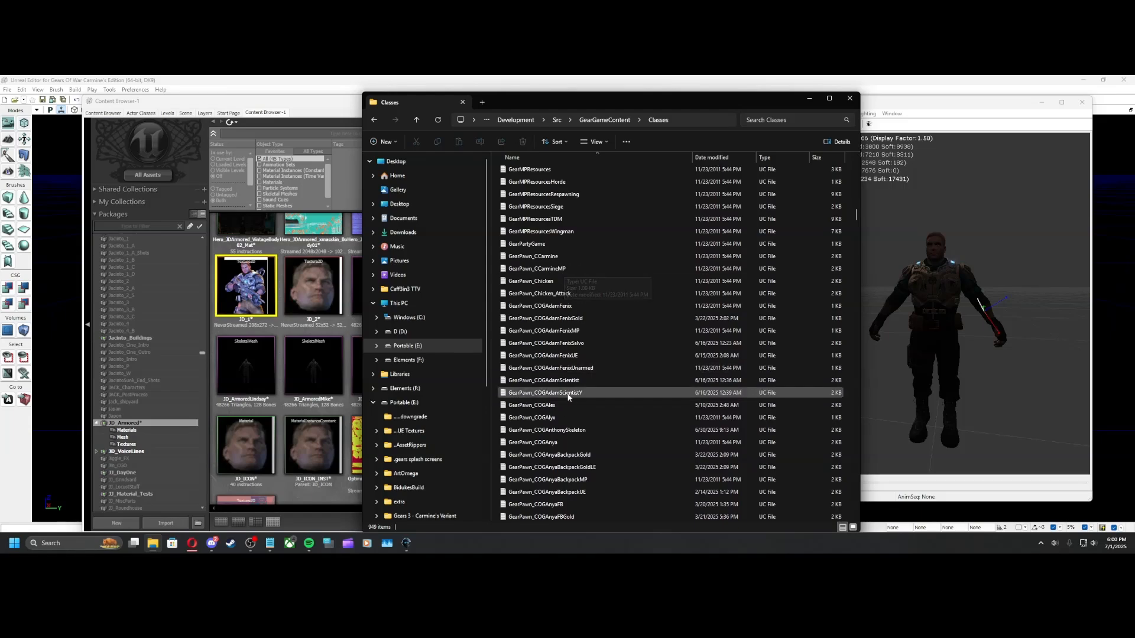
scroll(544, 331, "down", 2)
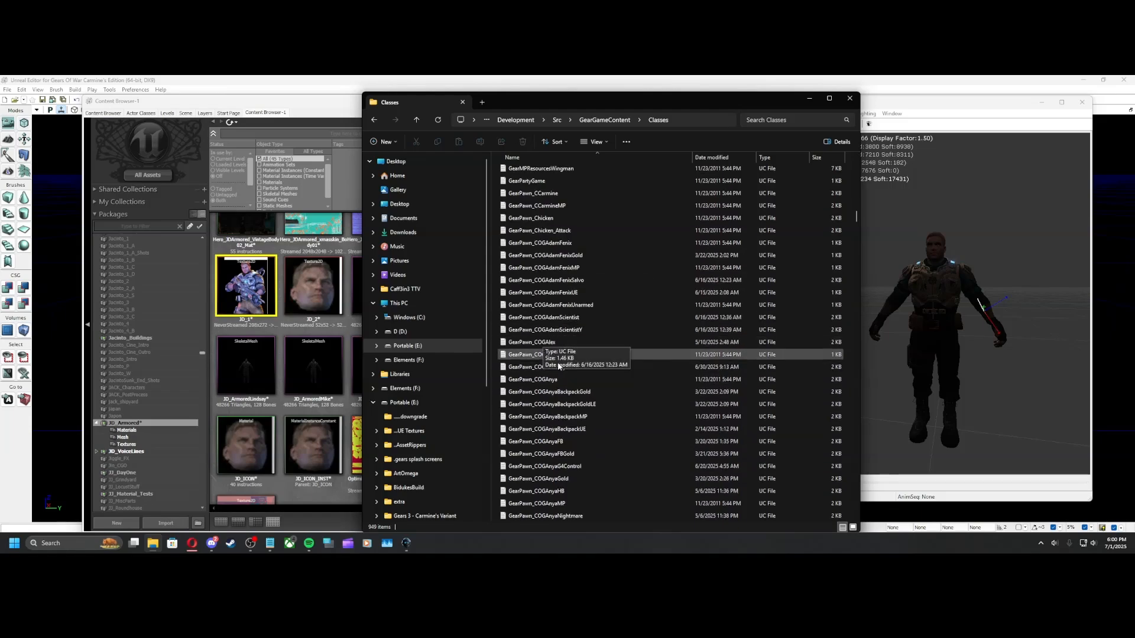
scroll(543, 360, "down", 7)
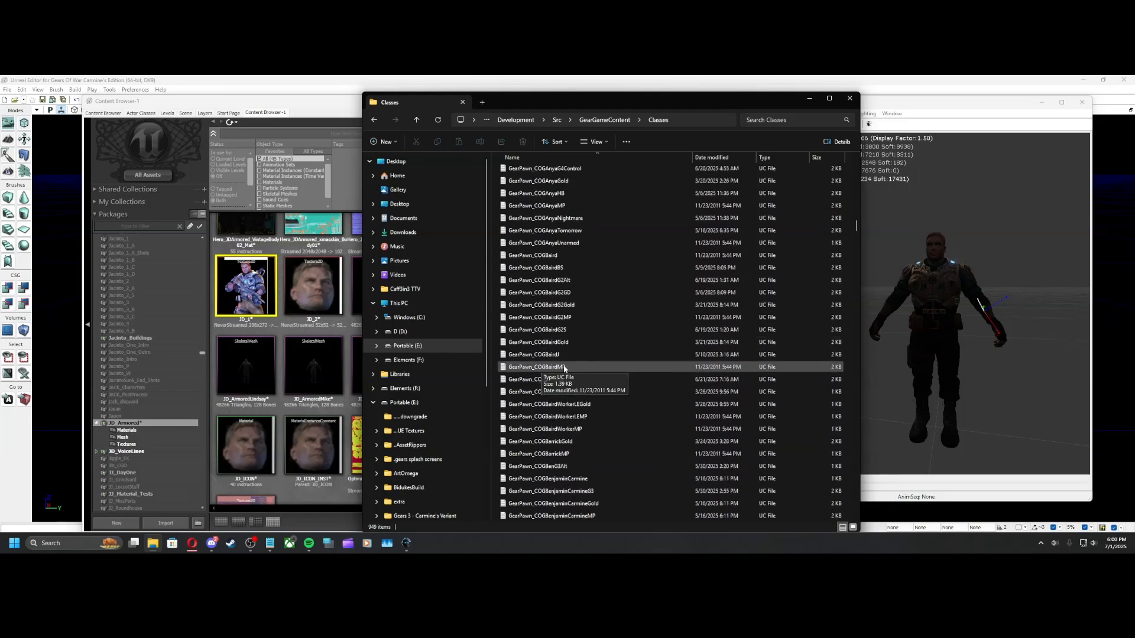
scroll(555, 372, "down", 1)
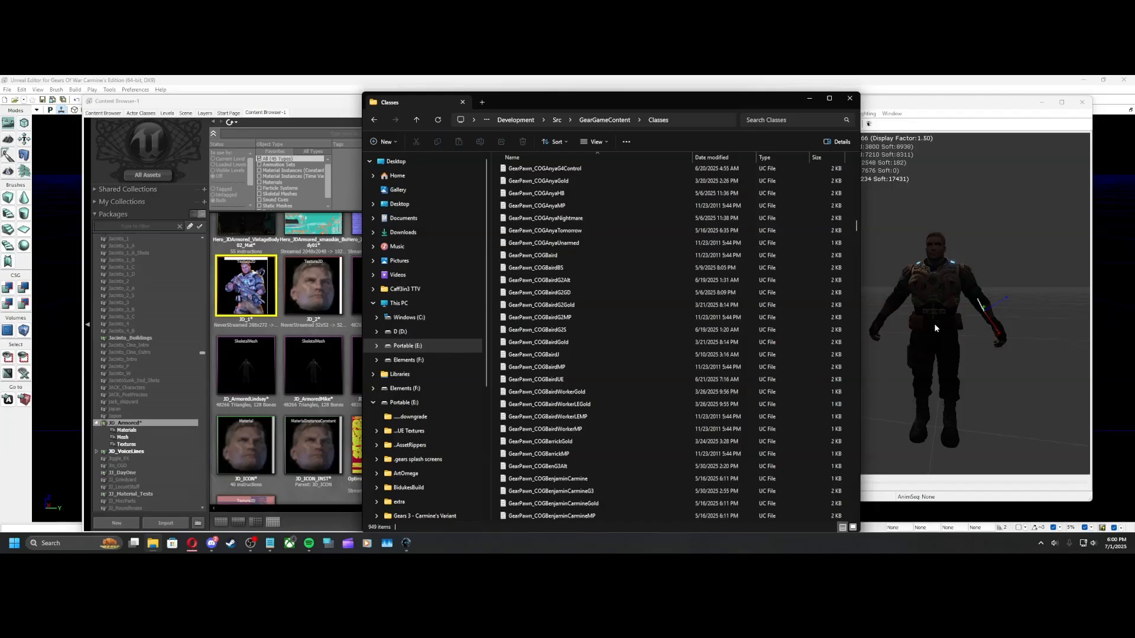
scroll(625, 407, "down", 4)
scroll(625, 406, "down", 15)
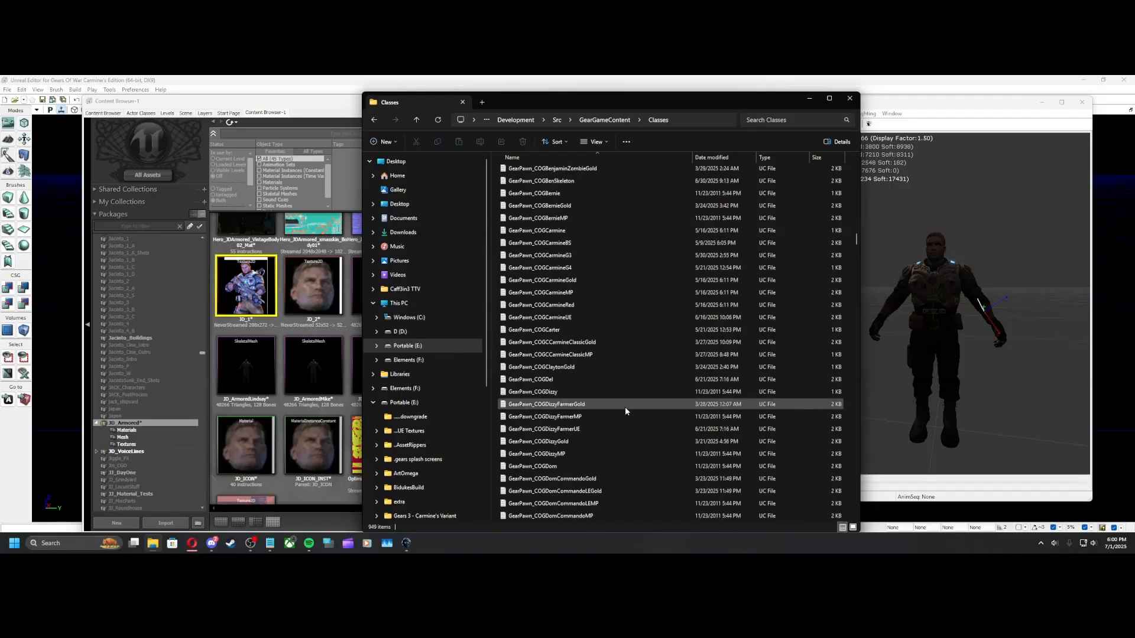
scroll(625, 407, "down", 10)
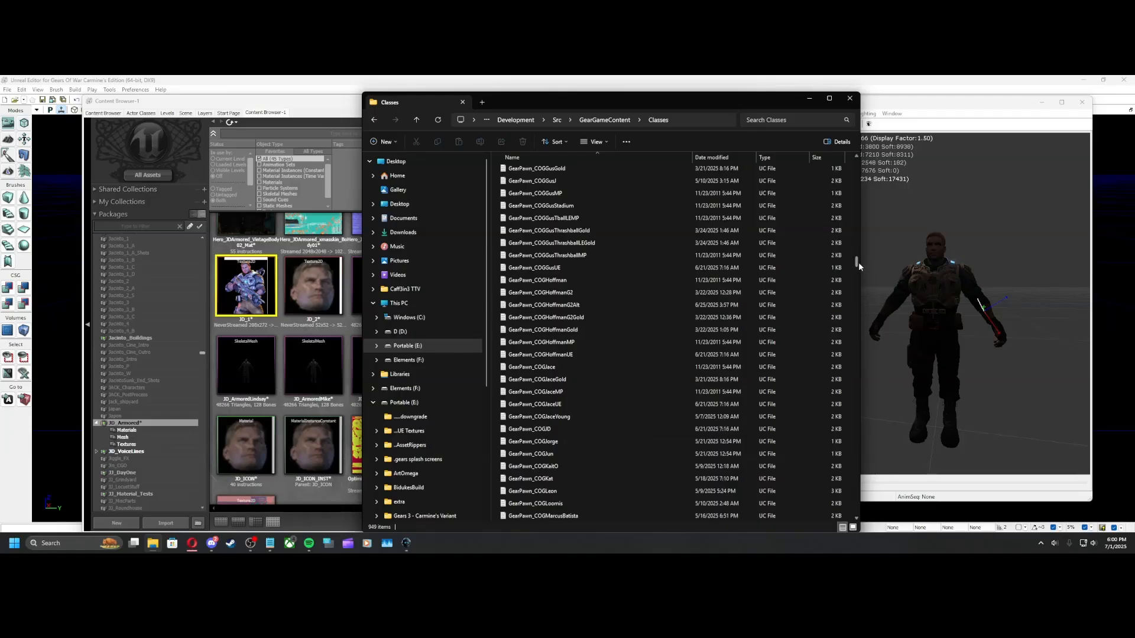
left_click_drag(856, 263, 853, 228)
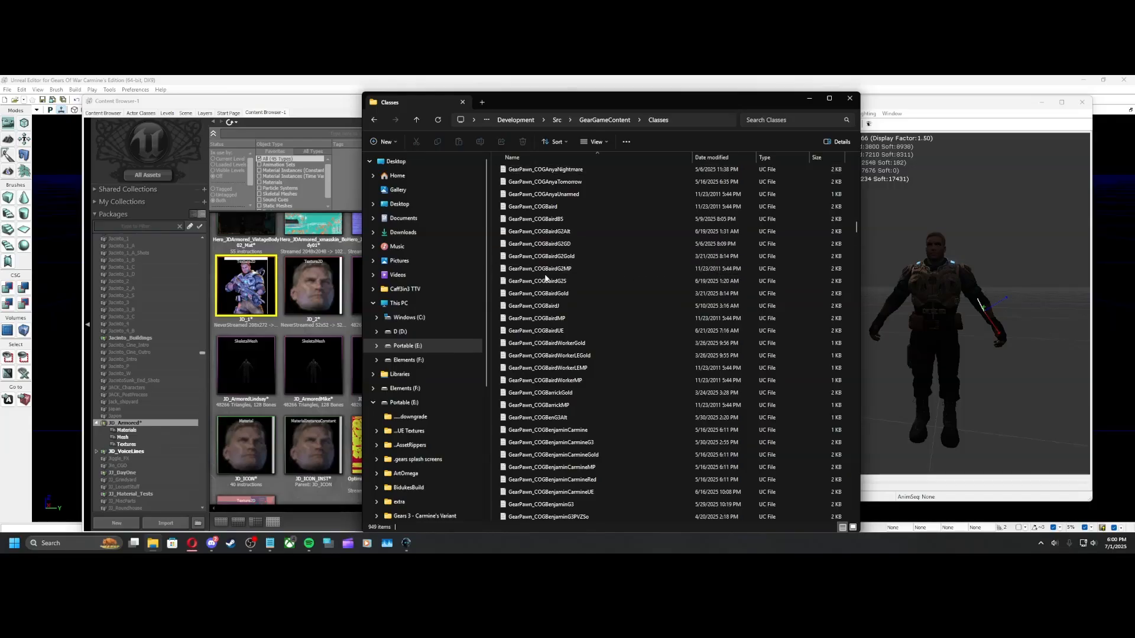
Duplicate the GearPawn_COGBairdG2MP class file within the Classes folder
left_click(562, 269)
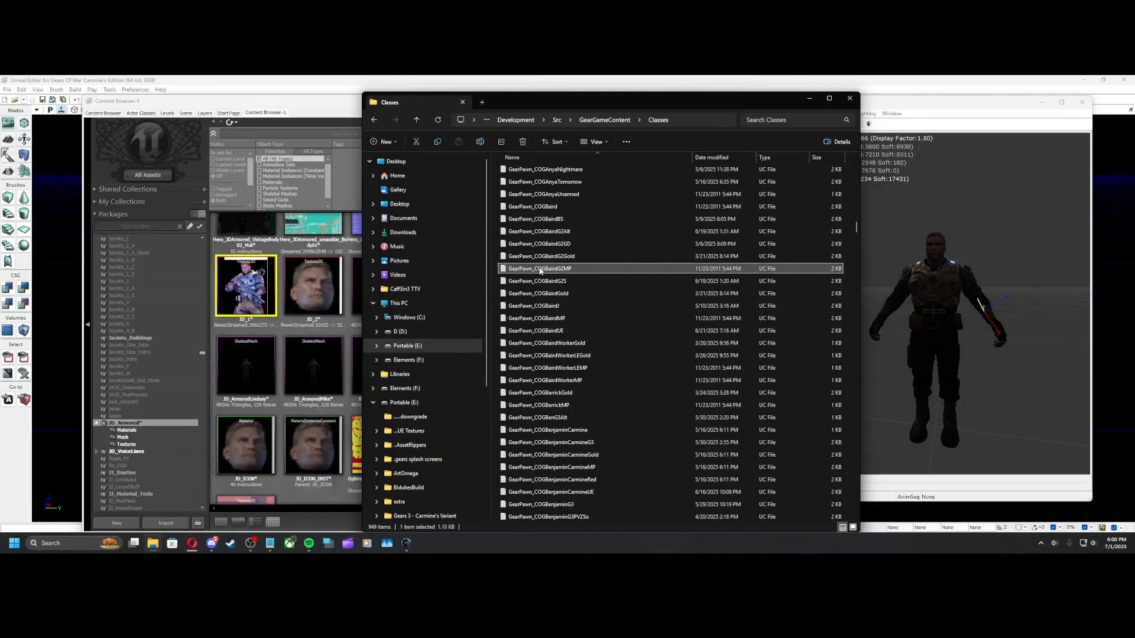
right_click(561, 274)
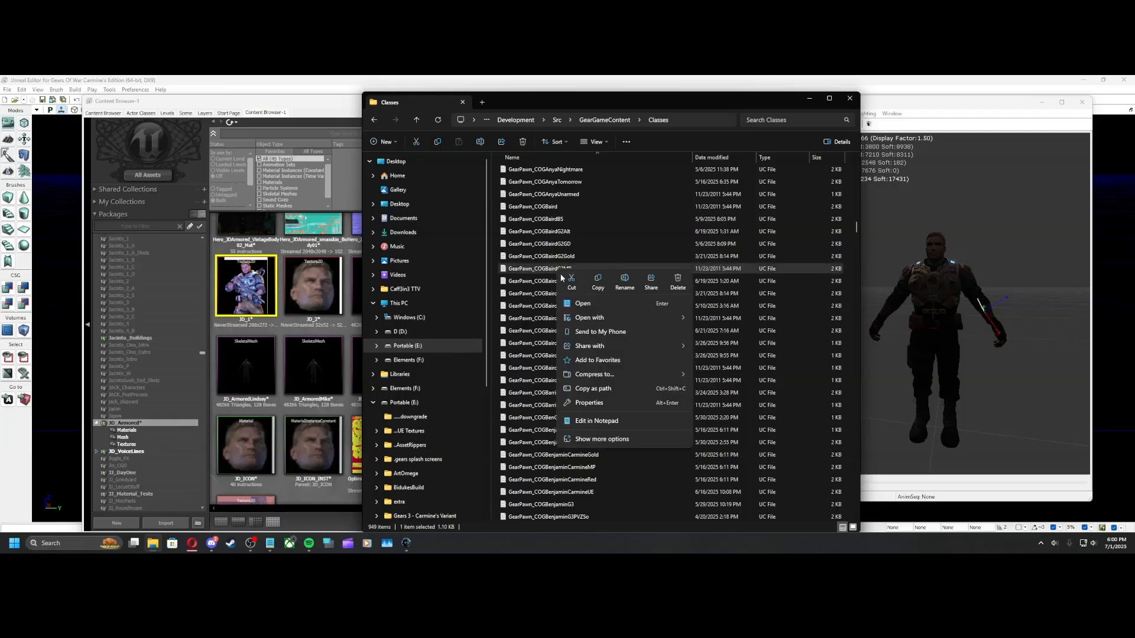
left_click(598, 288)
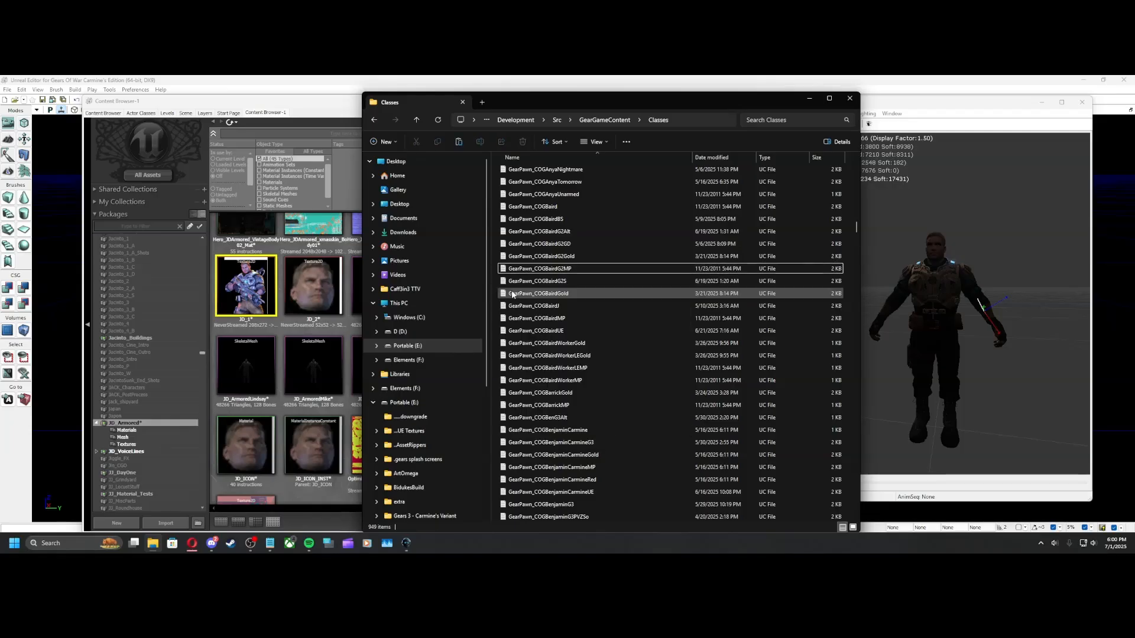
key("ctrl+v")
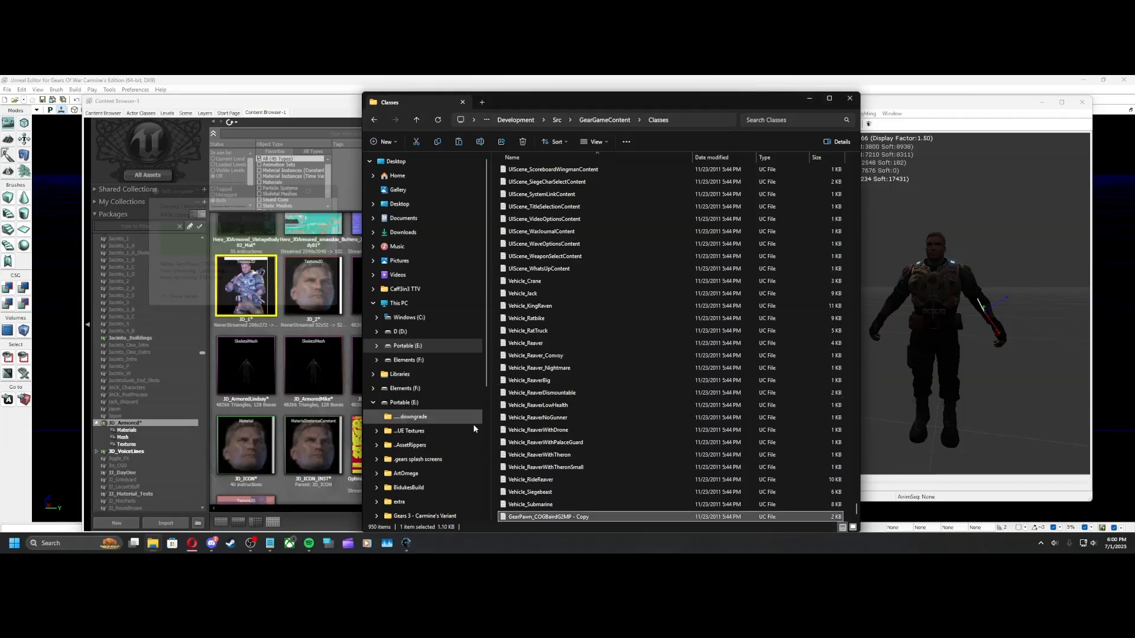
Rename the duplicated class file as GearPawn_COGJDVintage
right_click(579, 519)
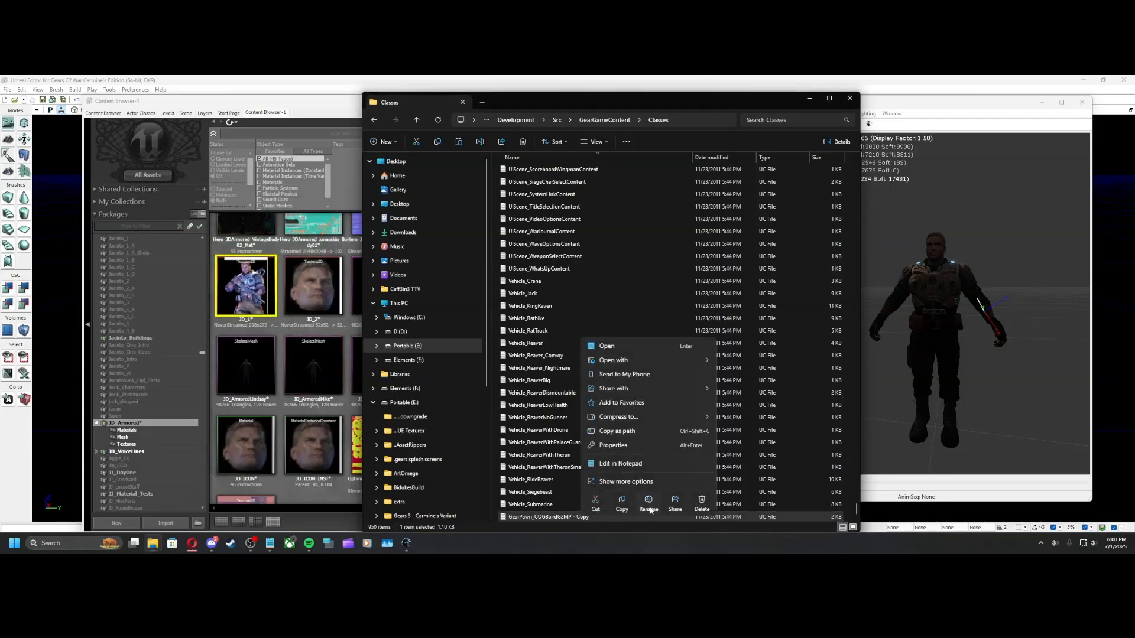
left_click(651, 509)
left_click_drag(601, 518, 545, 518)
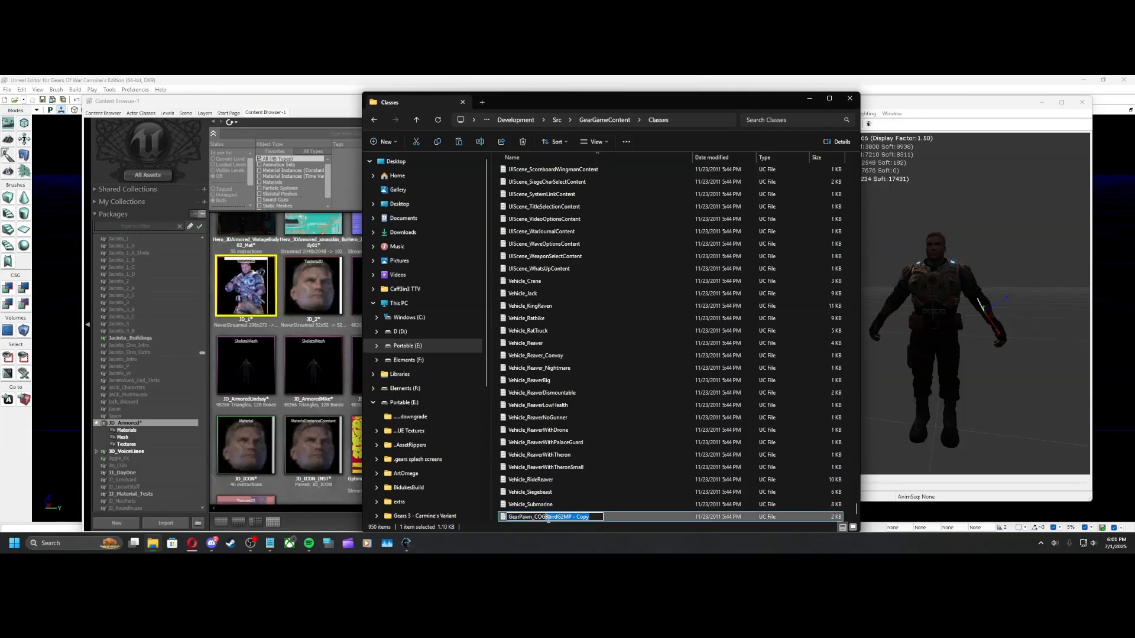
type("JDVintage")
key("Return")
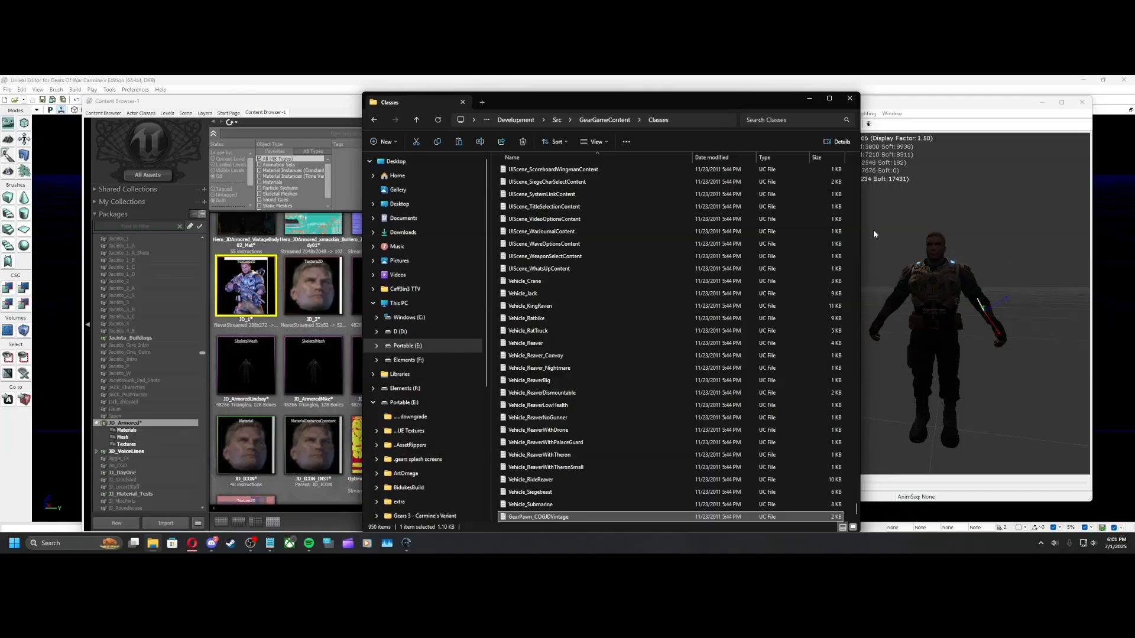
Open GearPawn_COGJDVintage in Notepad and change the class name in its first line to GearPawn_COGJDVintage
double_click(579, 517)
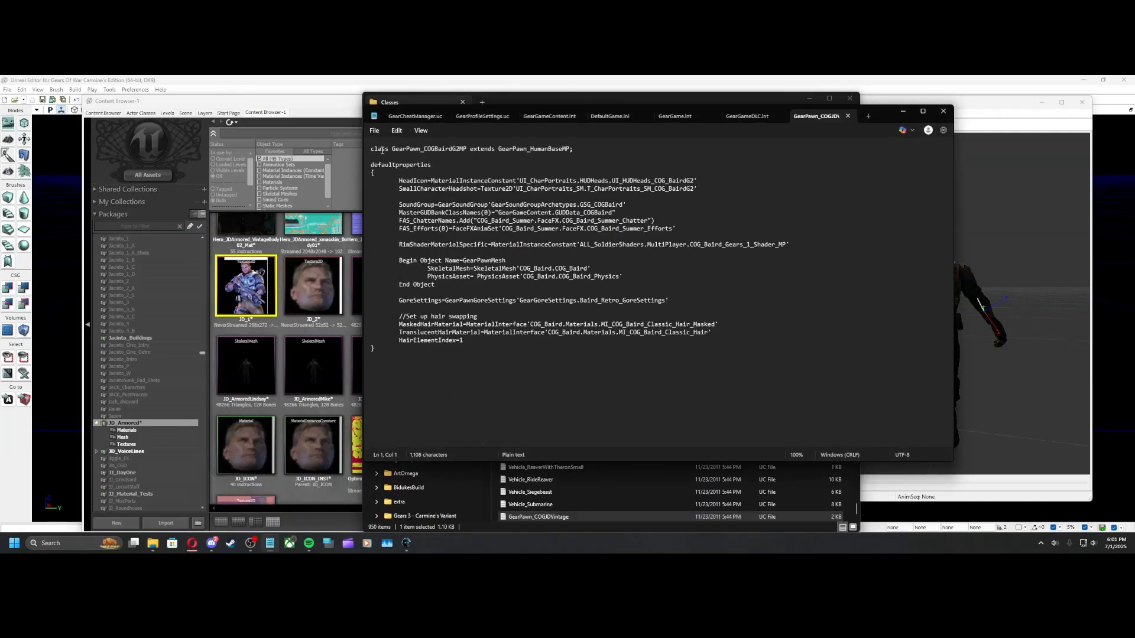
left_click_drag(466, 149, 435, 151)
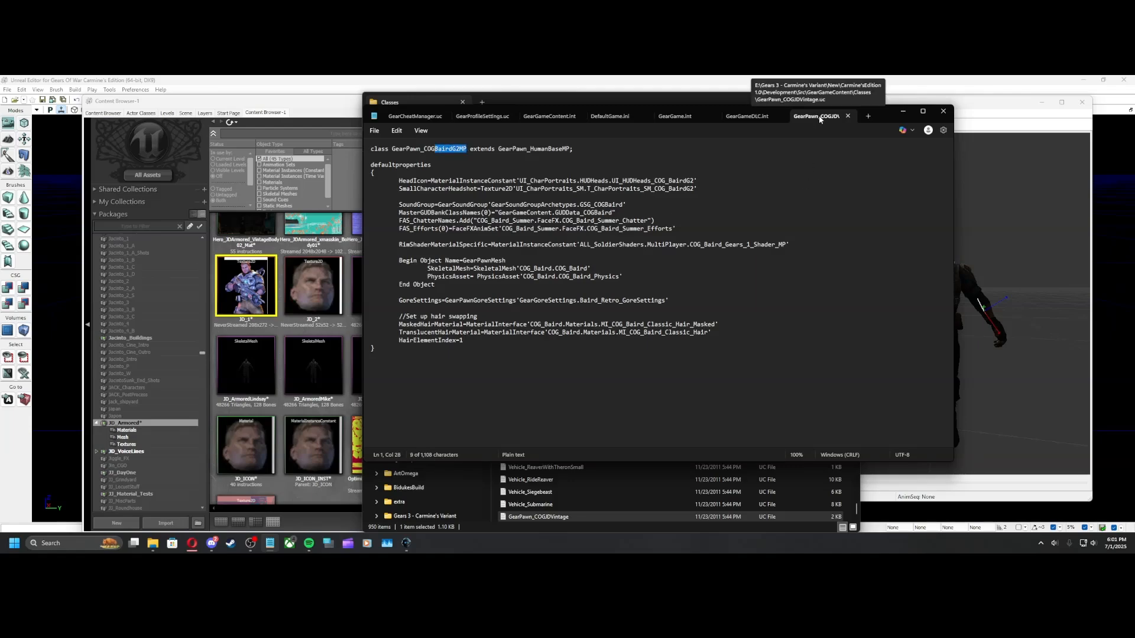
left_click_drag(466, 148, 436, 152)
type("JDVintage")
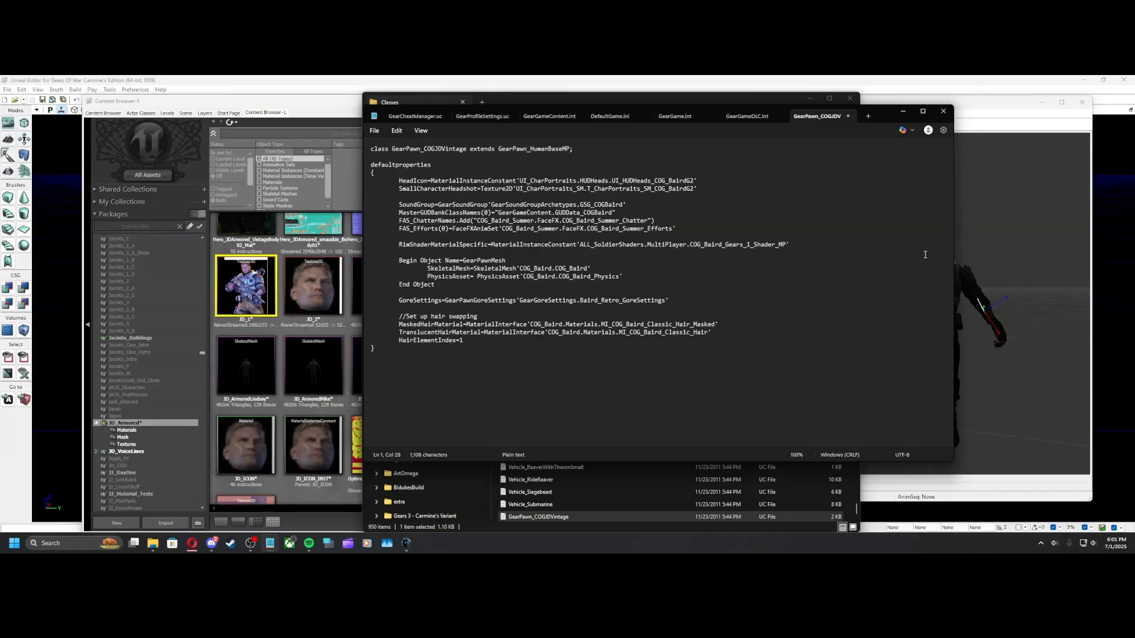
Examine the parent class declaration in GearPawn_LocustSkorgeBS as a comparison for the HumanBaseMP part of GearPawn_COGJDVintage, and close that file
left_click_drag(571, 148, 530, 149)
left_click(858, 512)
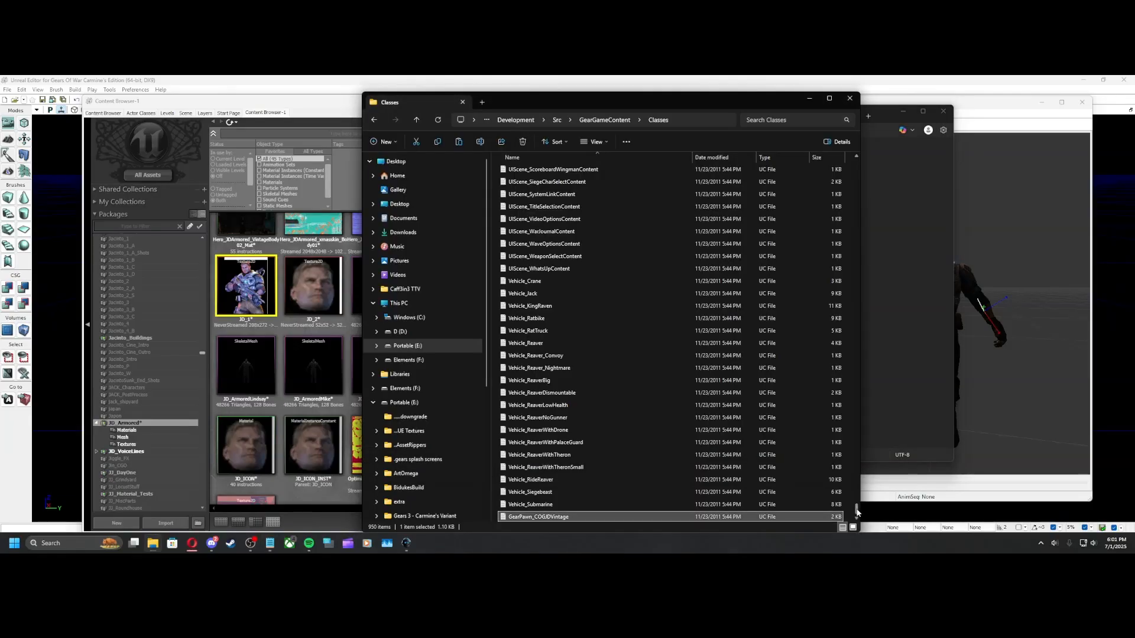
left_click_drag(858, 512, 838, 349)
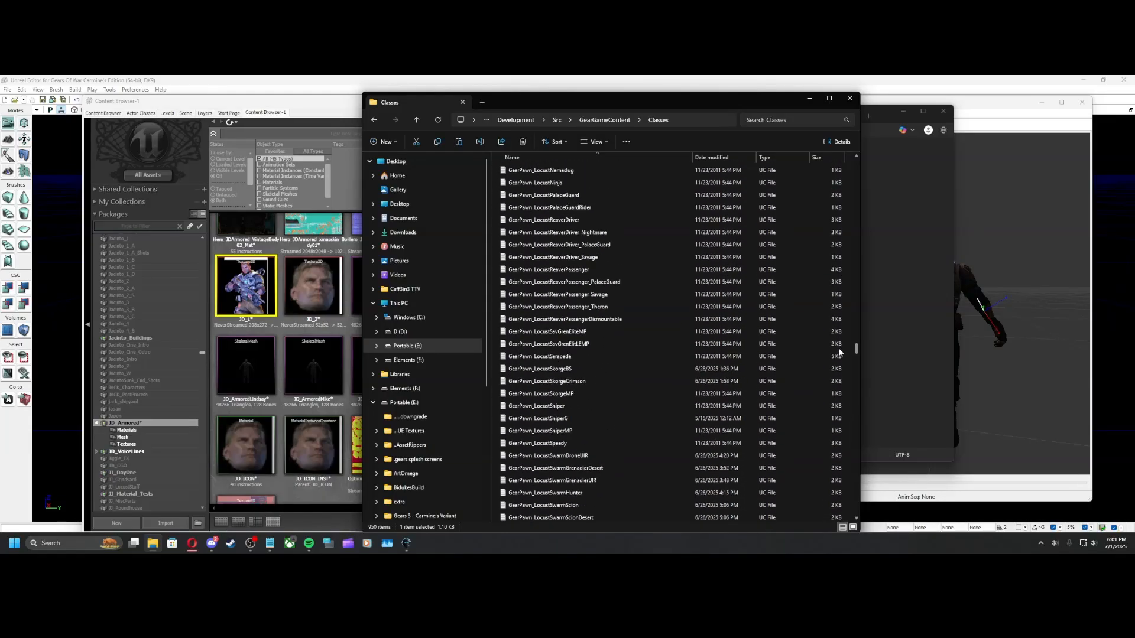
double_click(594, 368)
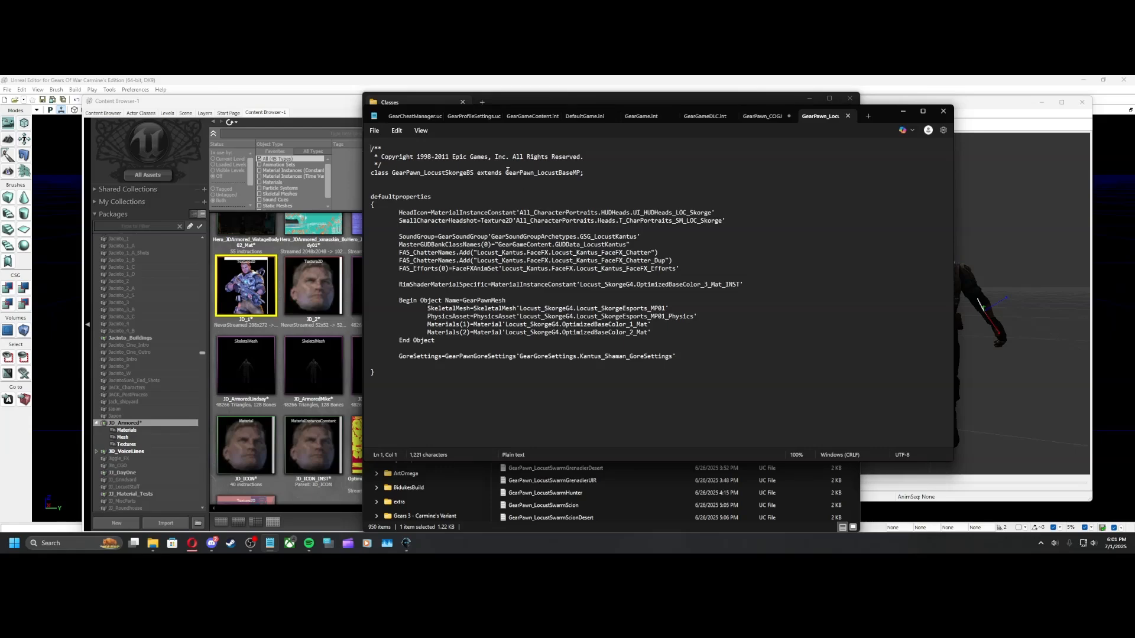
left_click_drag(506, 173, 581, 175)
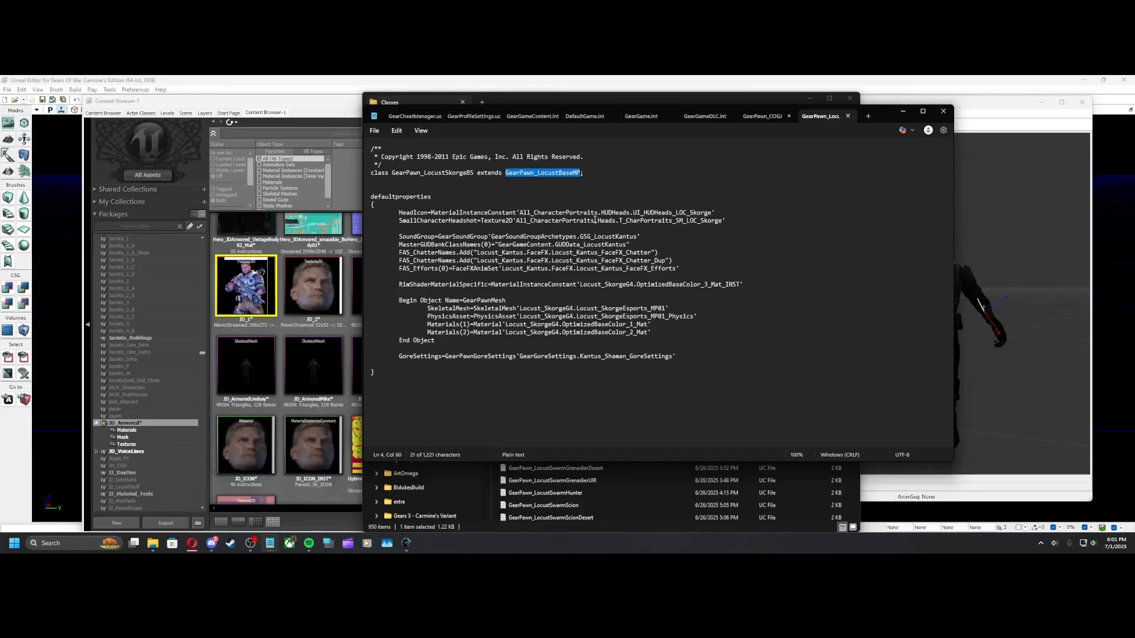
left_click(848, 116)
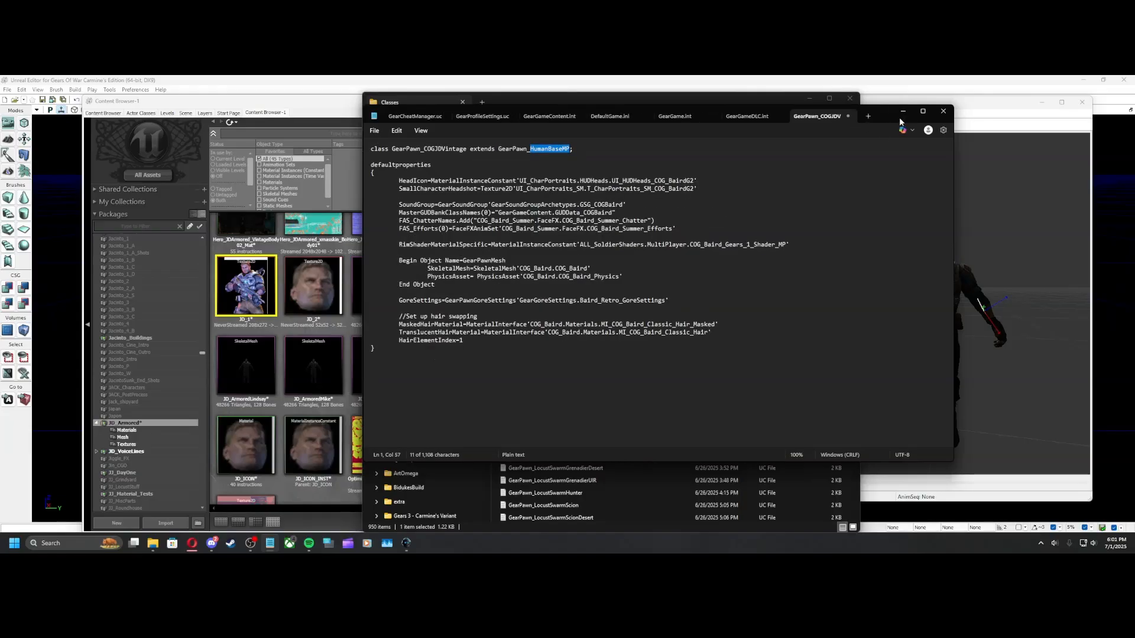
Open GearPawn_LocustHunterNoArmorMP from the Classes folder, examine which base class it extends, and close it
left_click(738, 97)
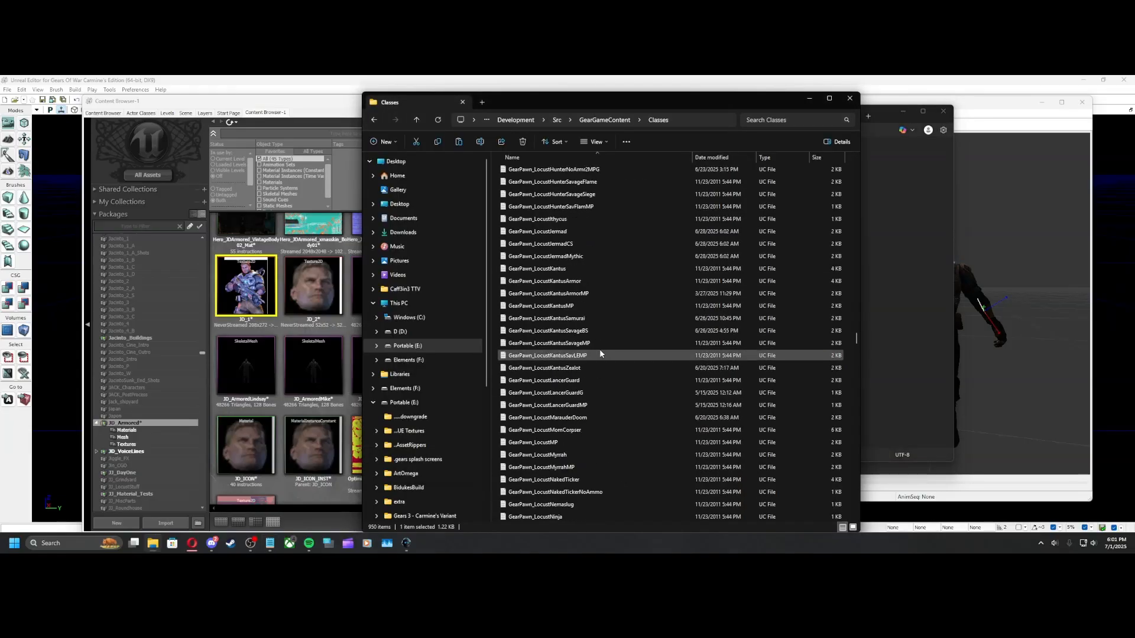
scroll(599, 348, "up", 15)
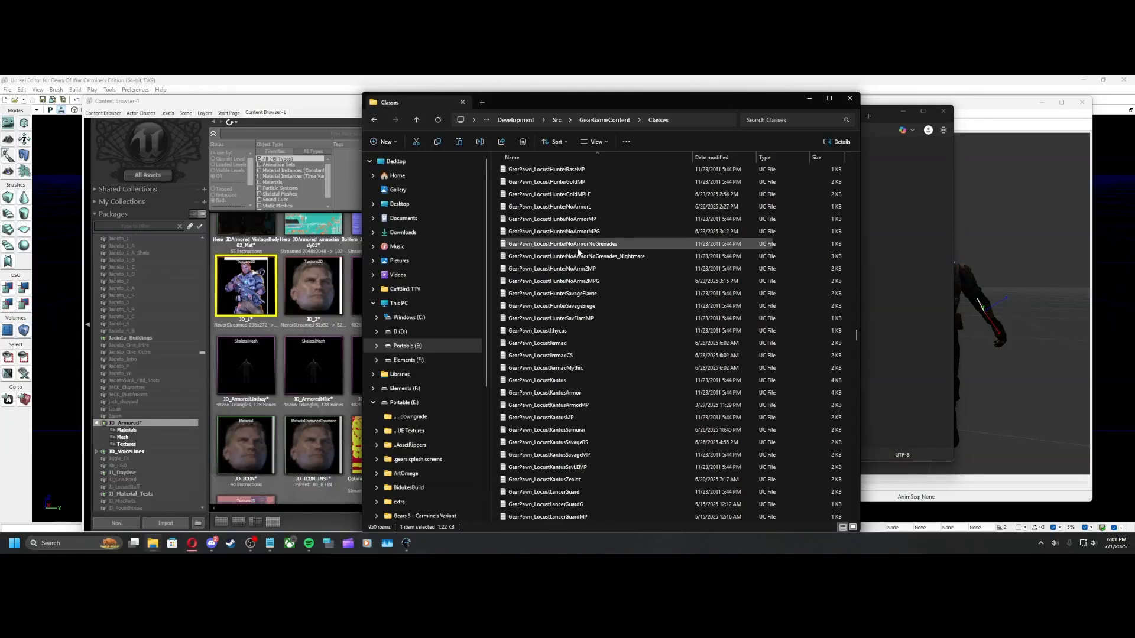
double_click(549, 219)
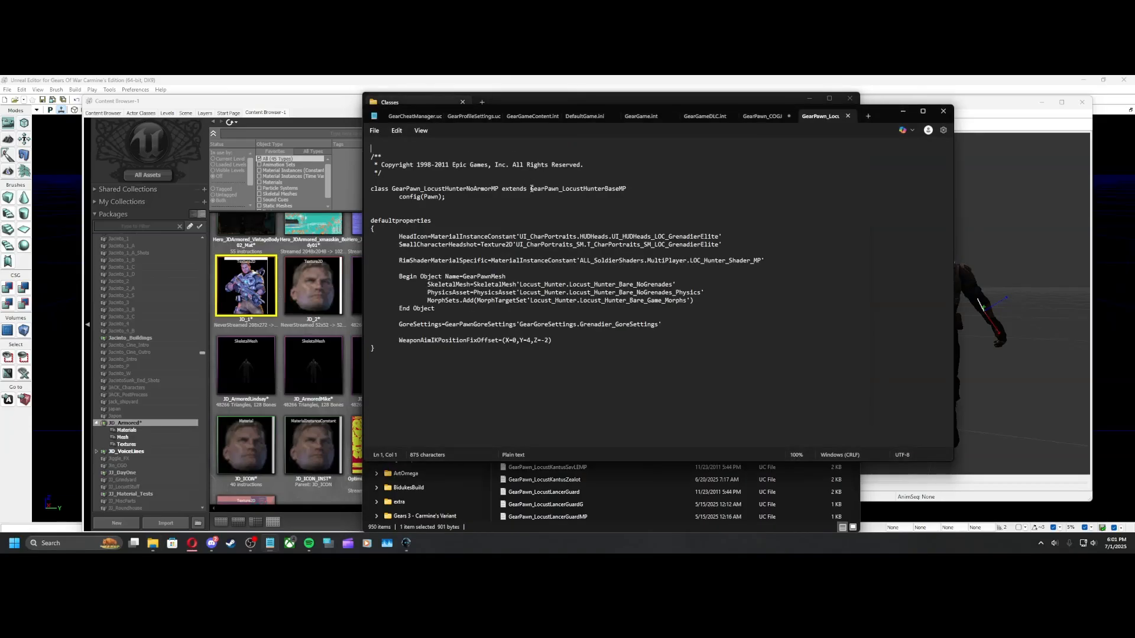
left_click_drag(532, 188, 627, 192)
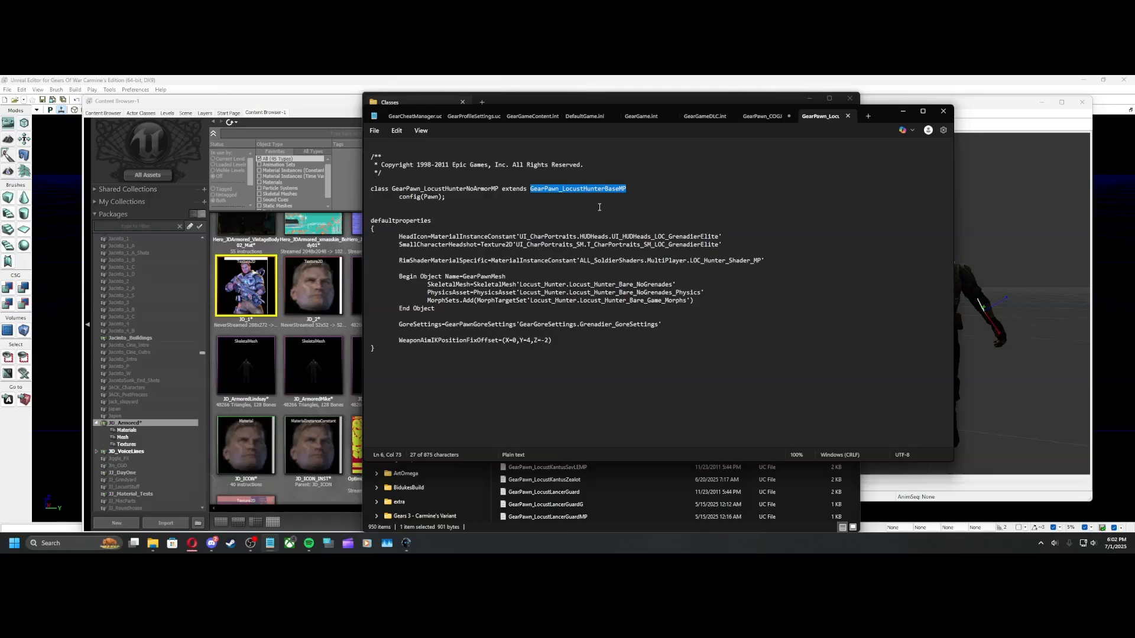
left_click(849, 117)
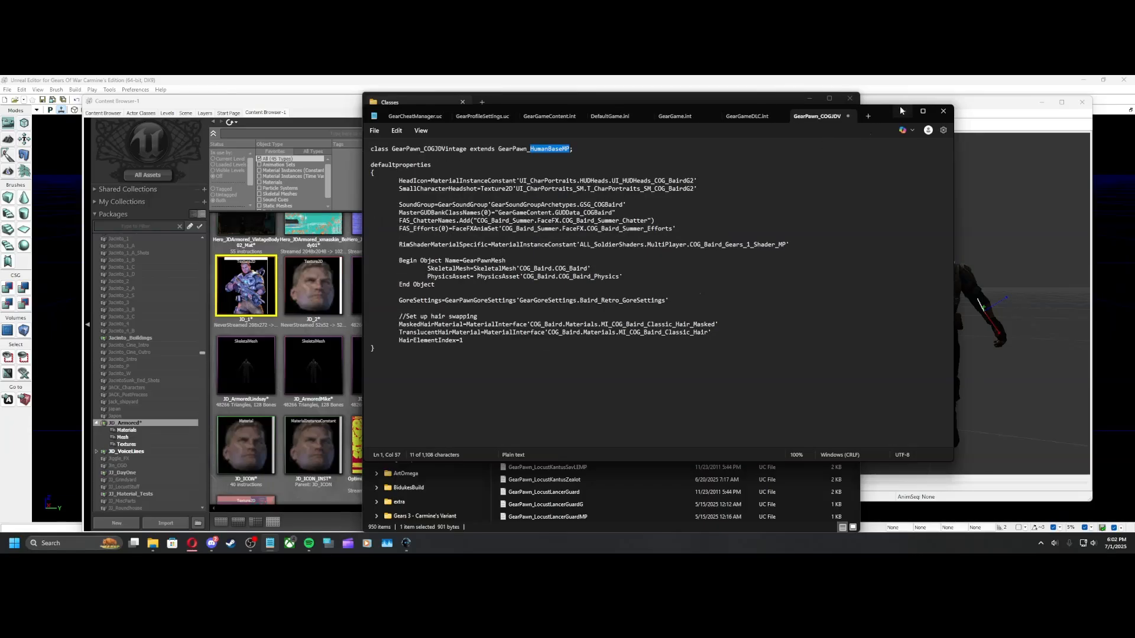
Open GearPawn_LocustJermadCS from the Classes folder, examine its extends and config declarations, and close it
left_click(757, 99)
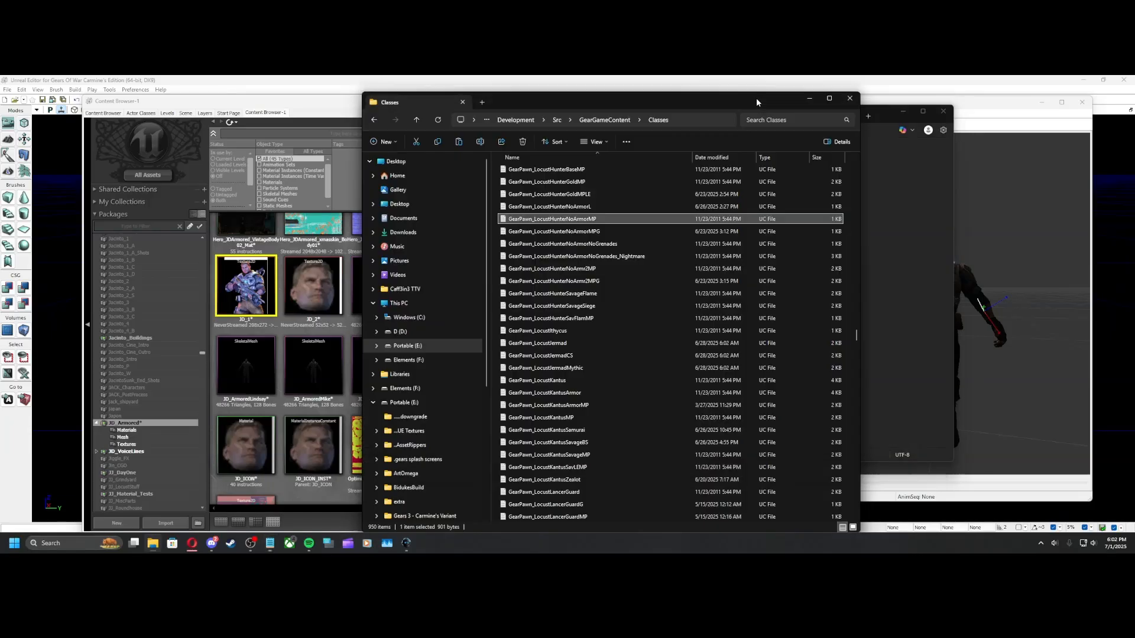
double_click(549, 355)
left_click_drag(581, 188, 535, 193)
left_click_drag(443, 198, 373, 196)
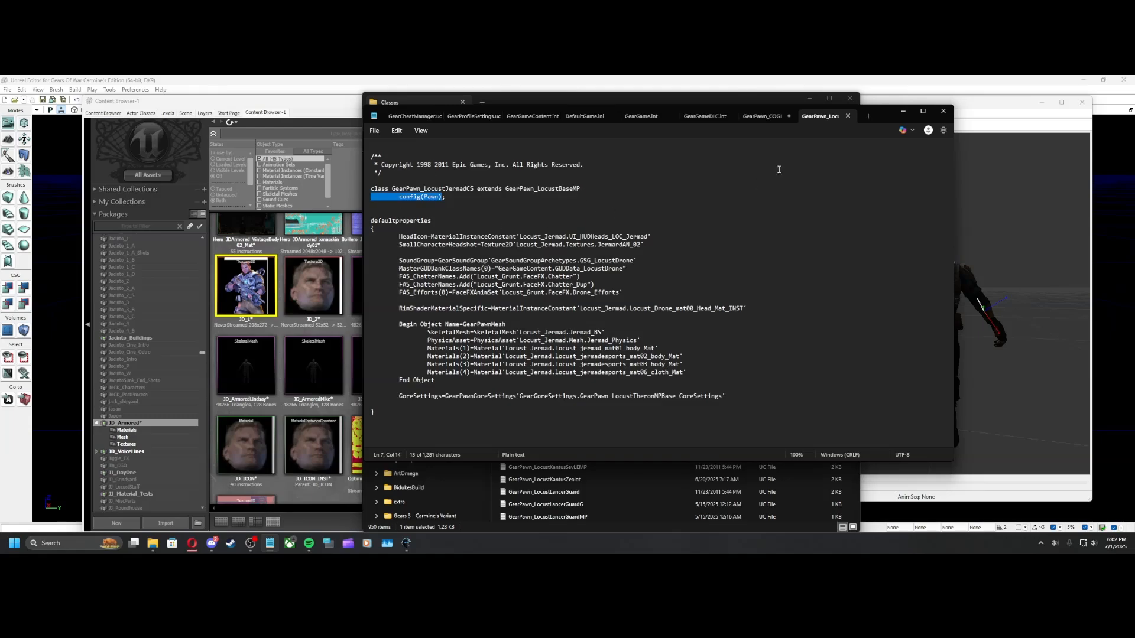
left_click(848, 117)
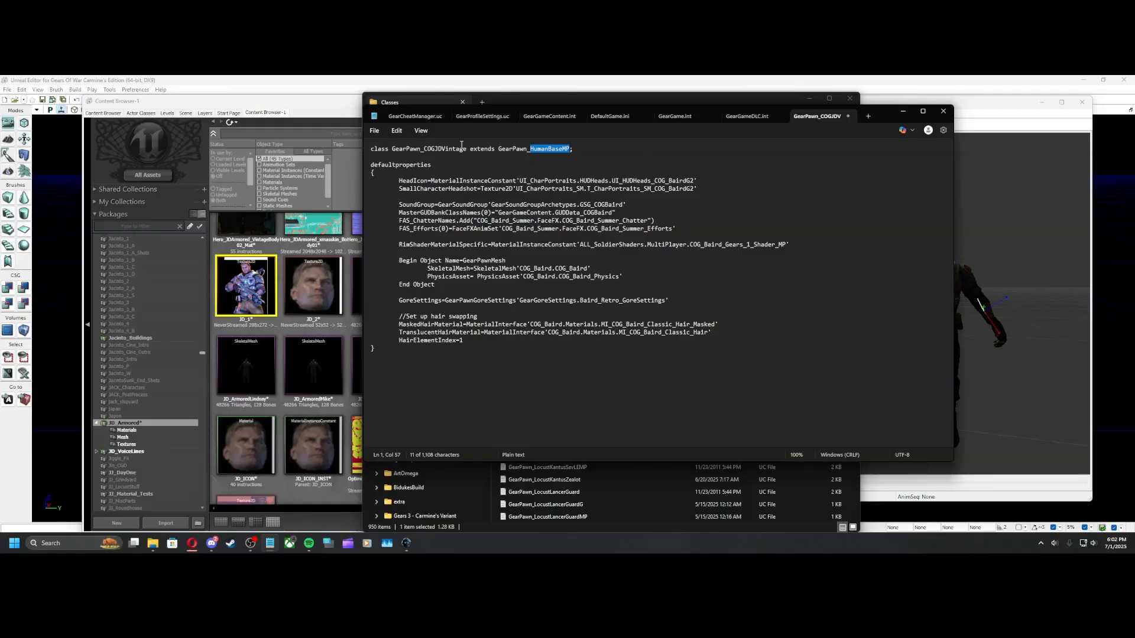
Review the HeadIcon, SmallCharacterHeadshot, sound group and FaceFX lines in the GearPawn_COGJDVintage script
left_click_drag(399, 181, 477, 190)
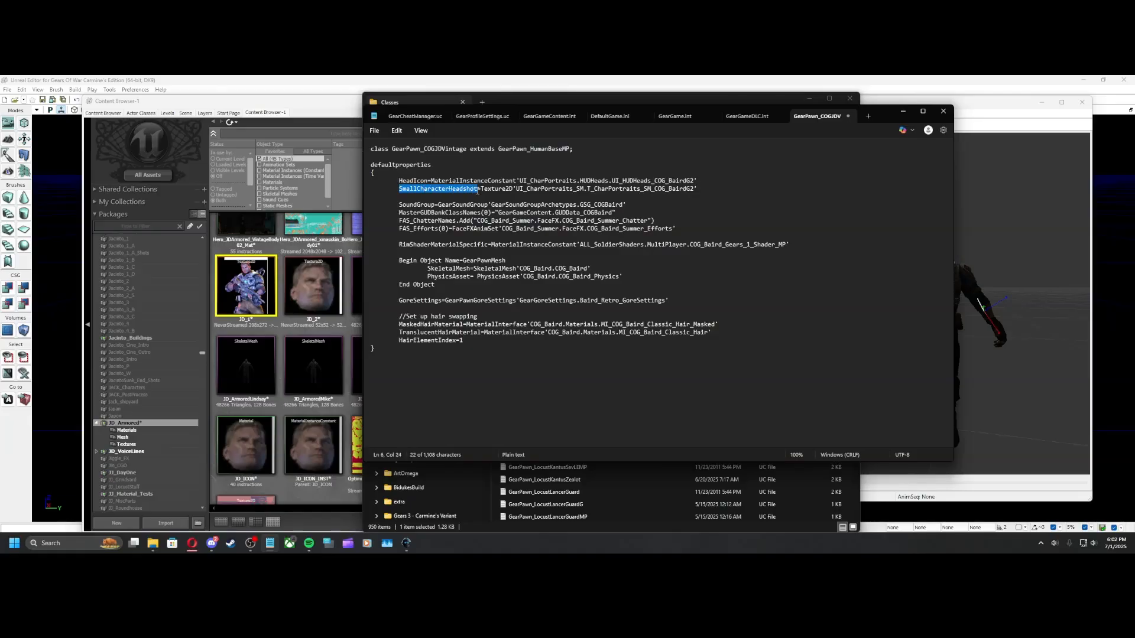
left_click_drag(699, 189, 369, 180)
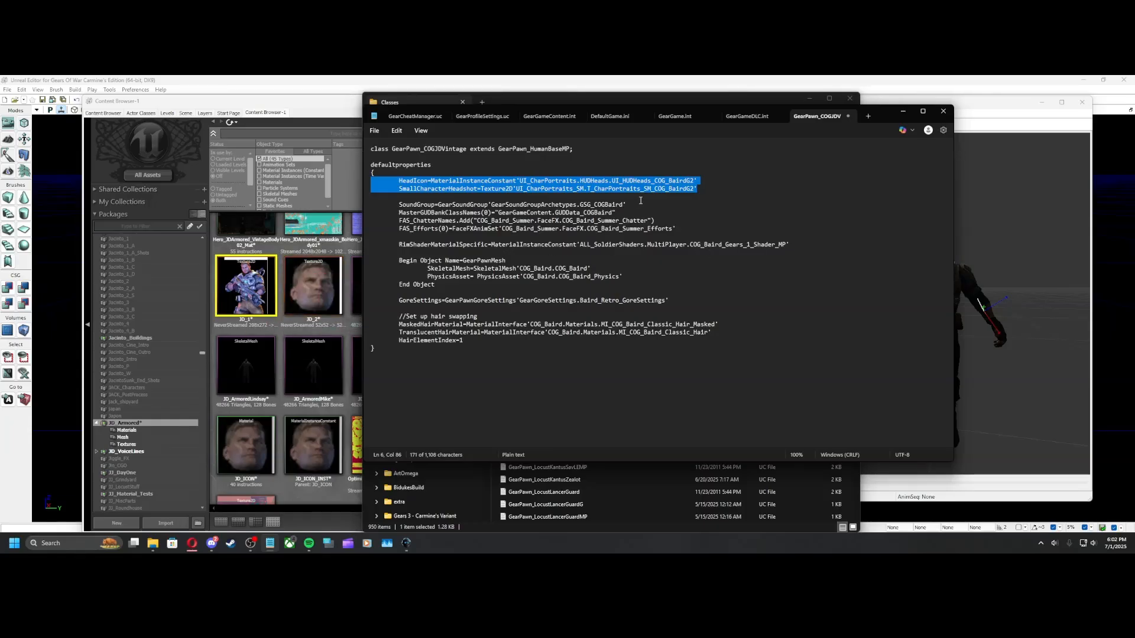
left_click_drag(688, 228, 375, 207)
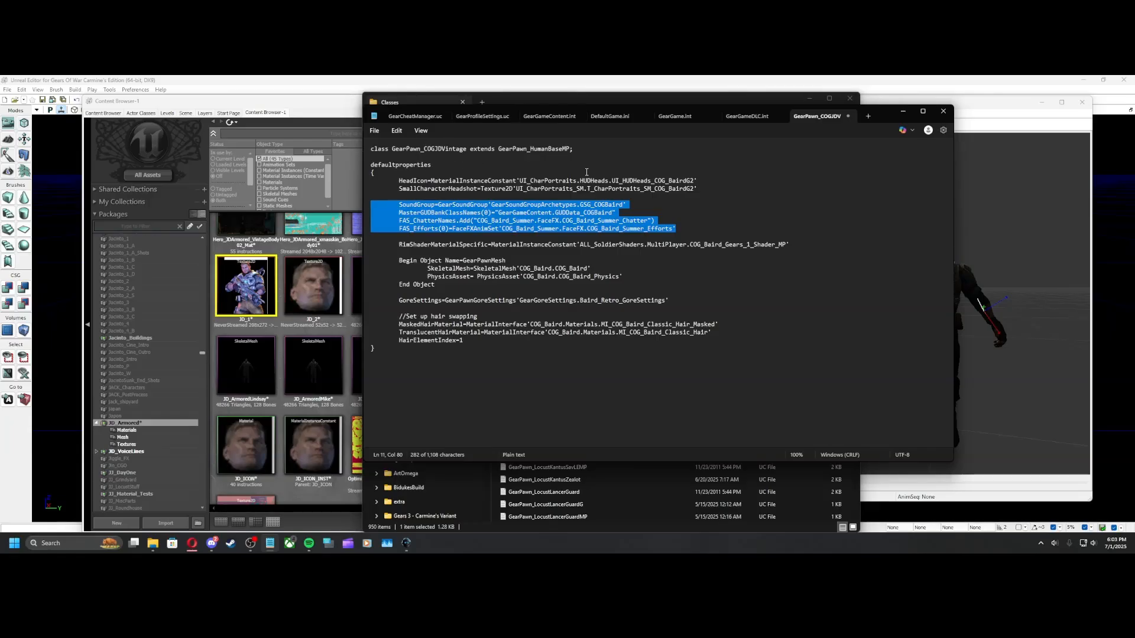
left_click_drag(631, 210, 379, 206)
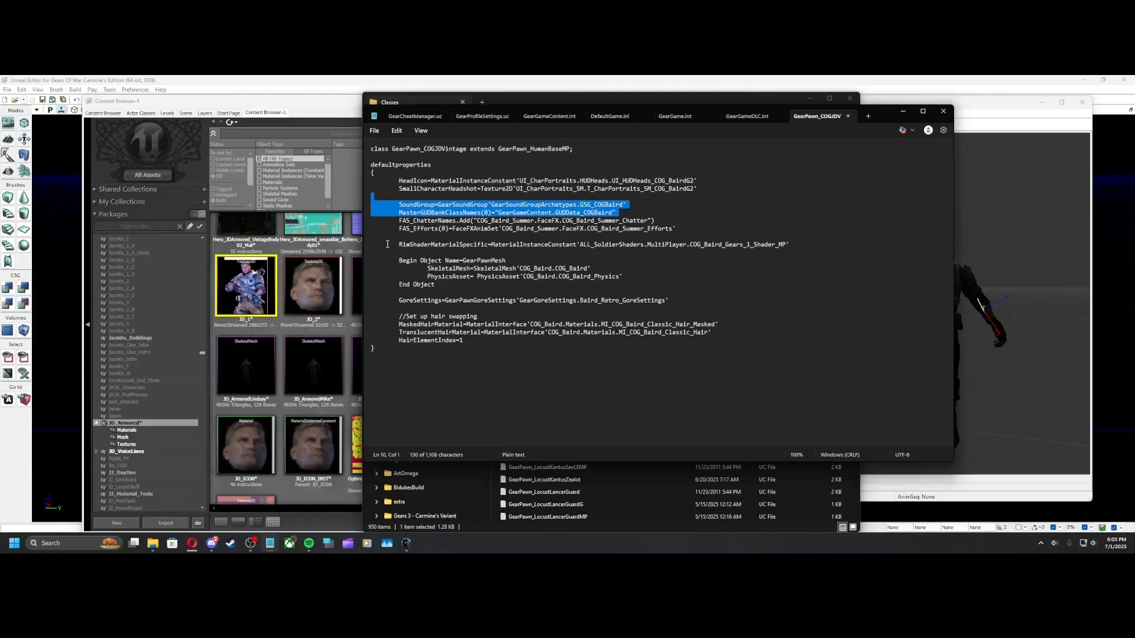
Locate the material in slot 0 of the JD_ArmoredVintage mesh and copy the full name of Hero_JDArmored_VintageBody01_Mat_INST from the Content Browser
left_click_drag(399, 244, 815, 246)
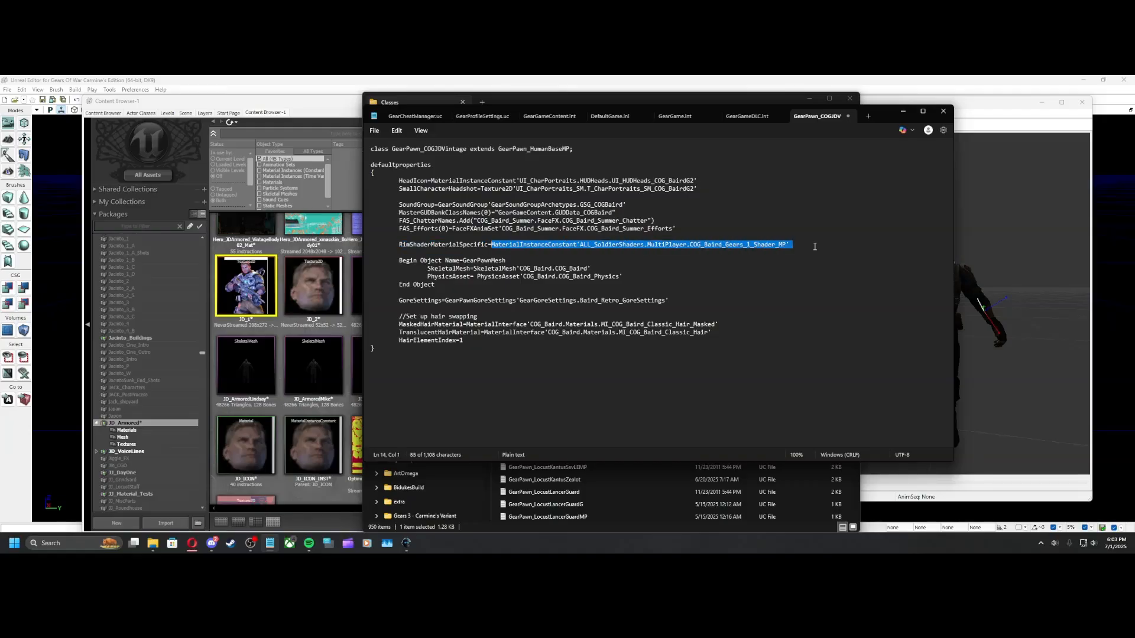
left_click(1032, 126)
left_click(681, 341)
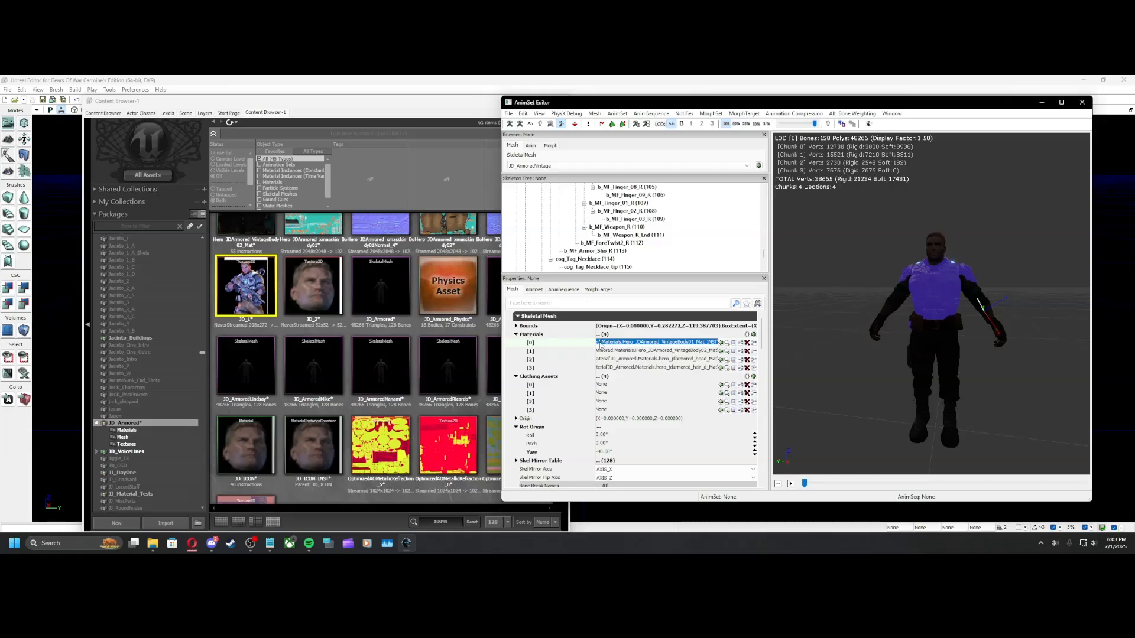
left_click(727, 344)
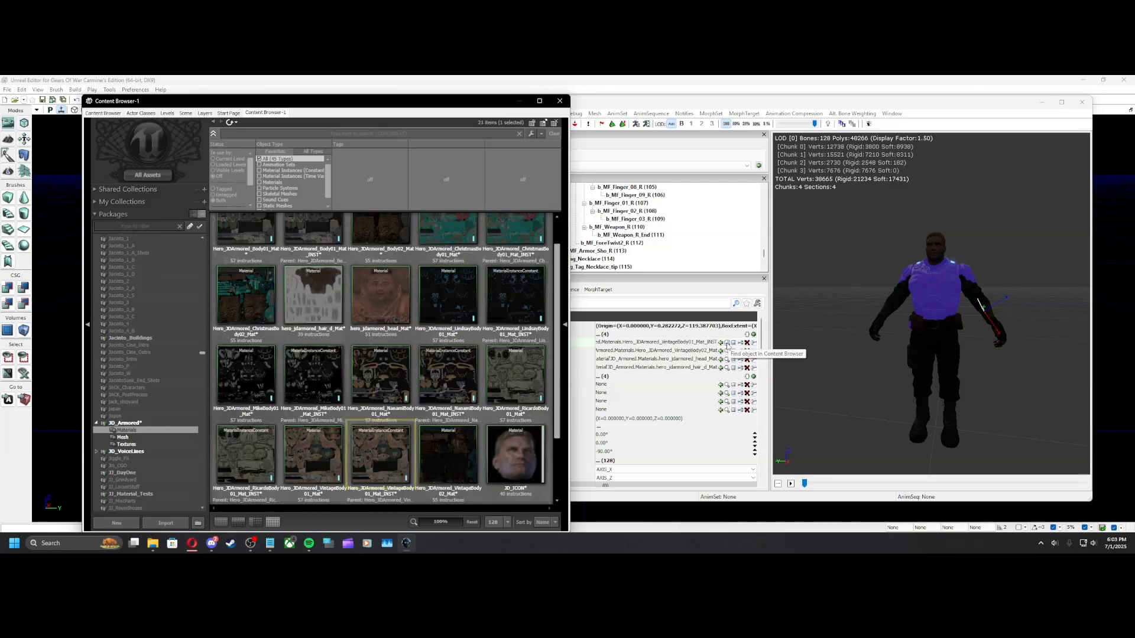
right_click(382, 450)
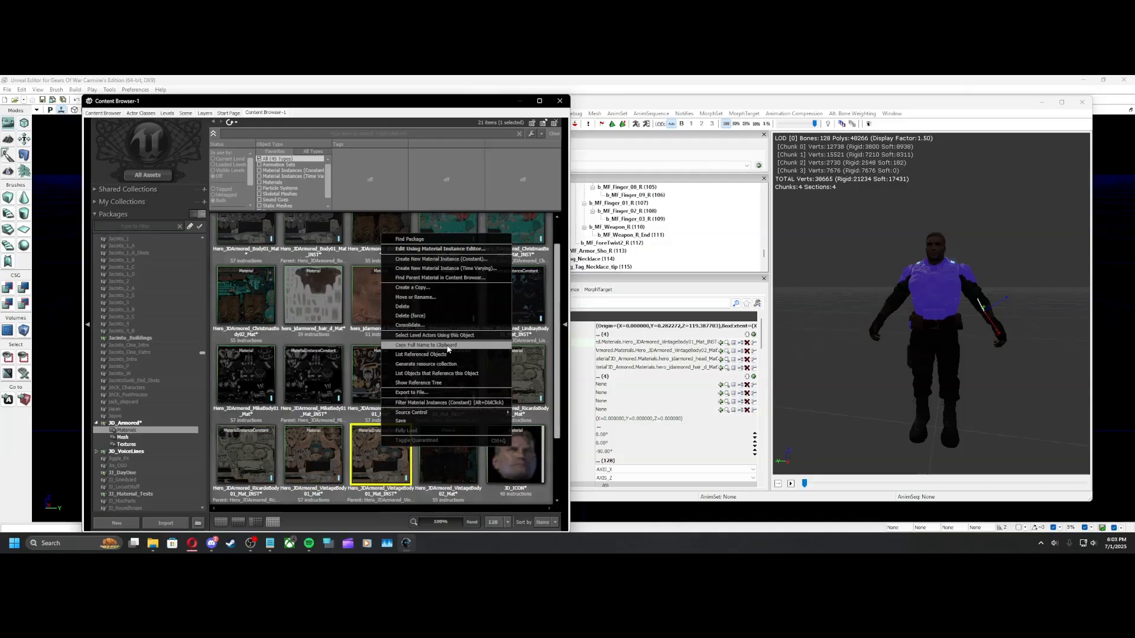
left_click(431, 345)
Replace the RimShaderMaterialSpecific value in the GearPawn_COGJDVintage script with MaterialInstanceConstant'JD_Armored.Materials.Hero_JDArmored_VintageBody01_Mat_INST'
left_click(270, 543)
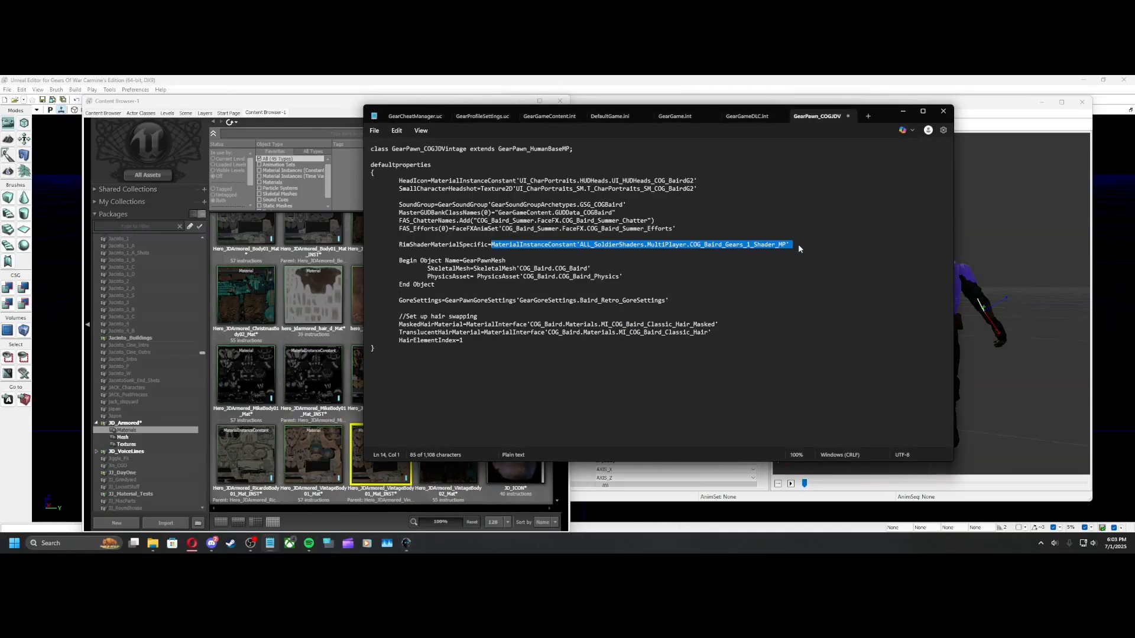
key("ctrl+v")
left_click_drag(405, 243, 787, 249)
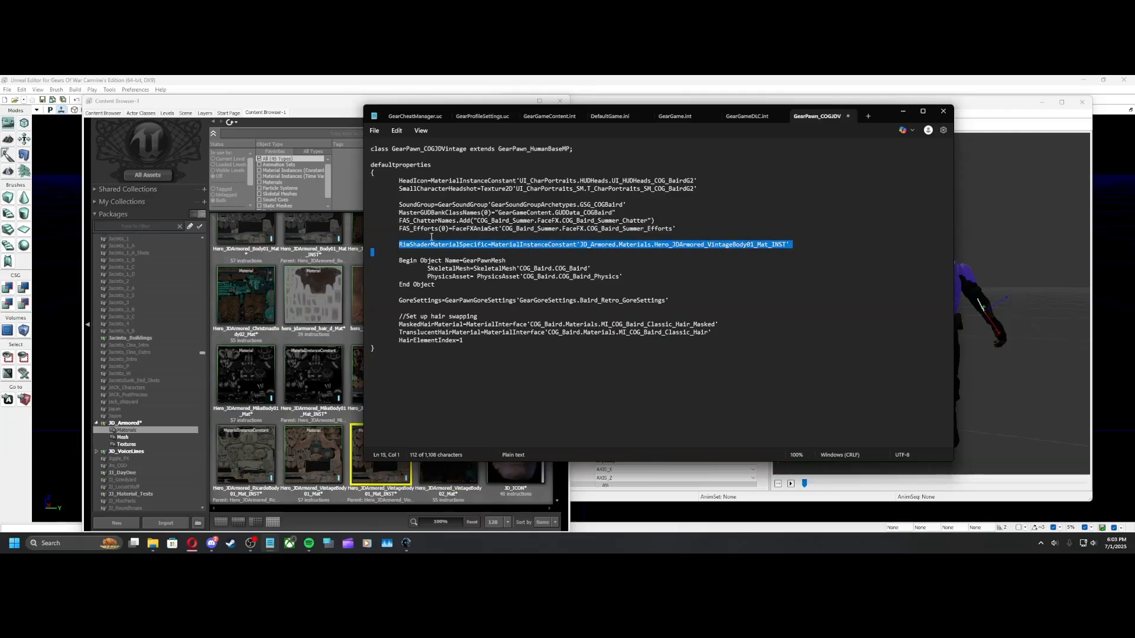
left_click(492, 244)
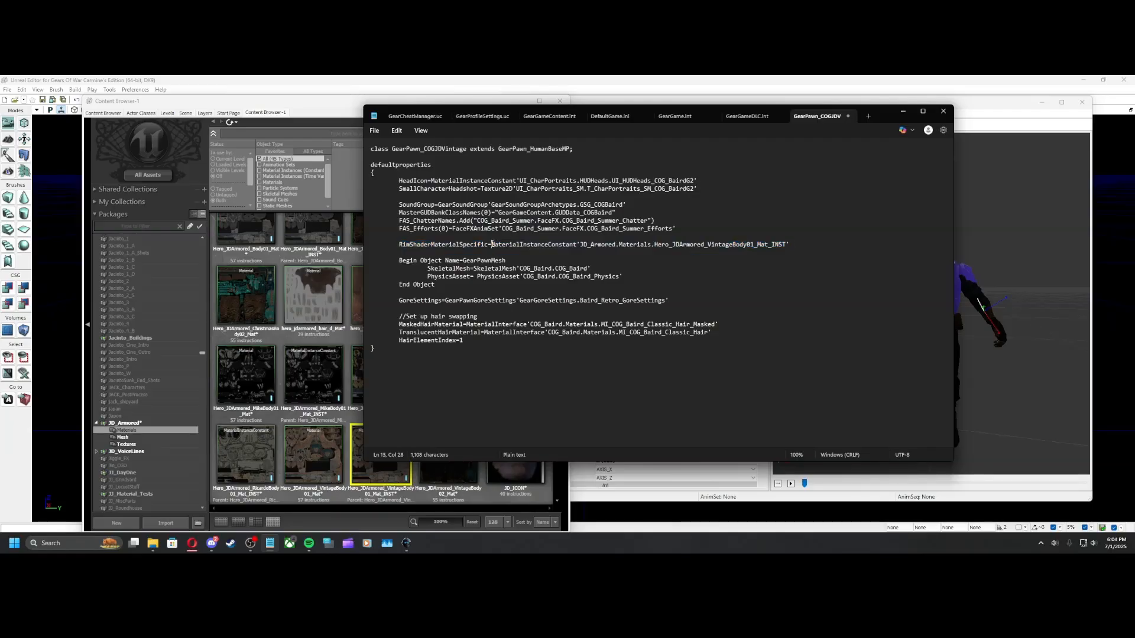
left_click_drag(492, 245, 719, 250)
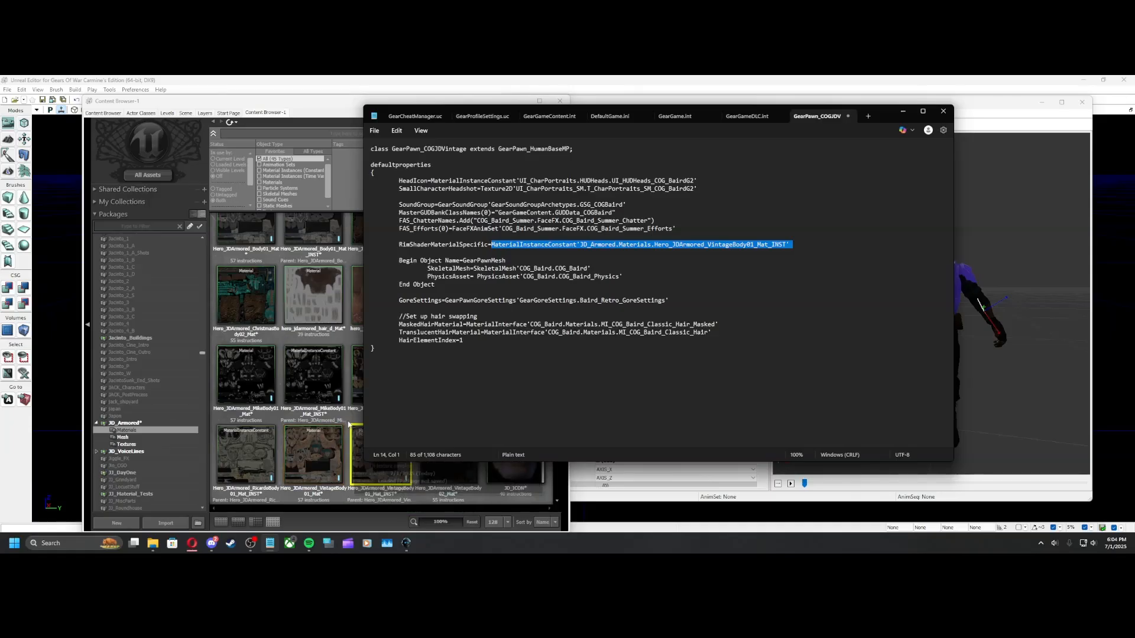
Find the JD_ArmoredVintage skeletal mesh in the JD_Armored package and copy its full name
left_click(379, 469)
left_click(127, 423)
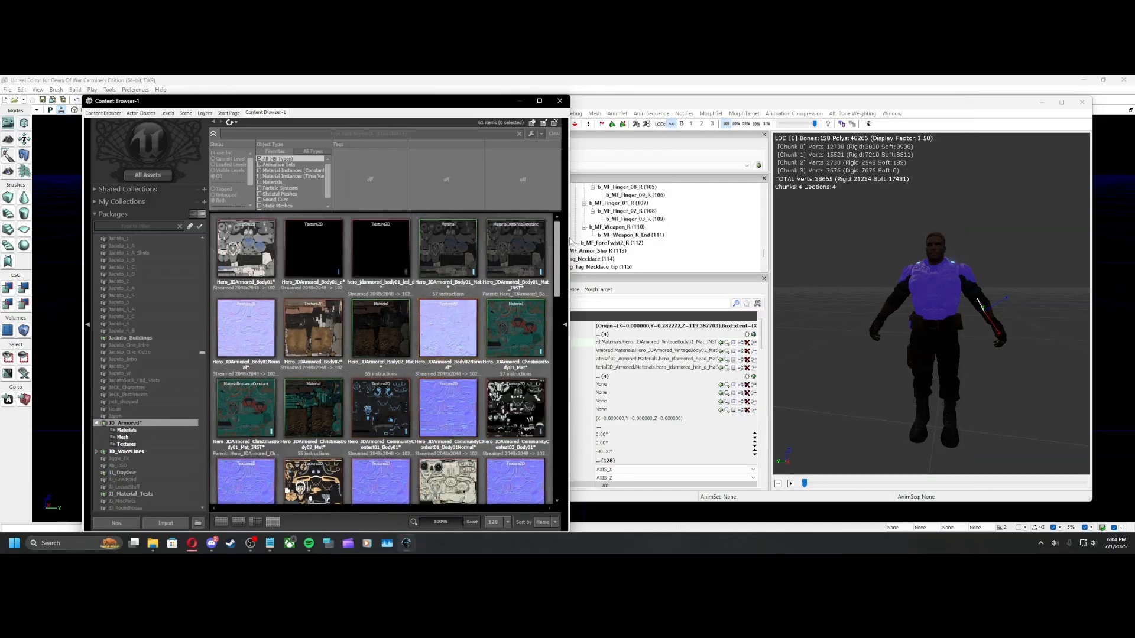
left_click_drag(556, 254, 552, 426)
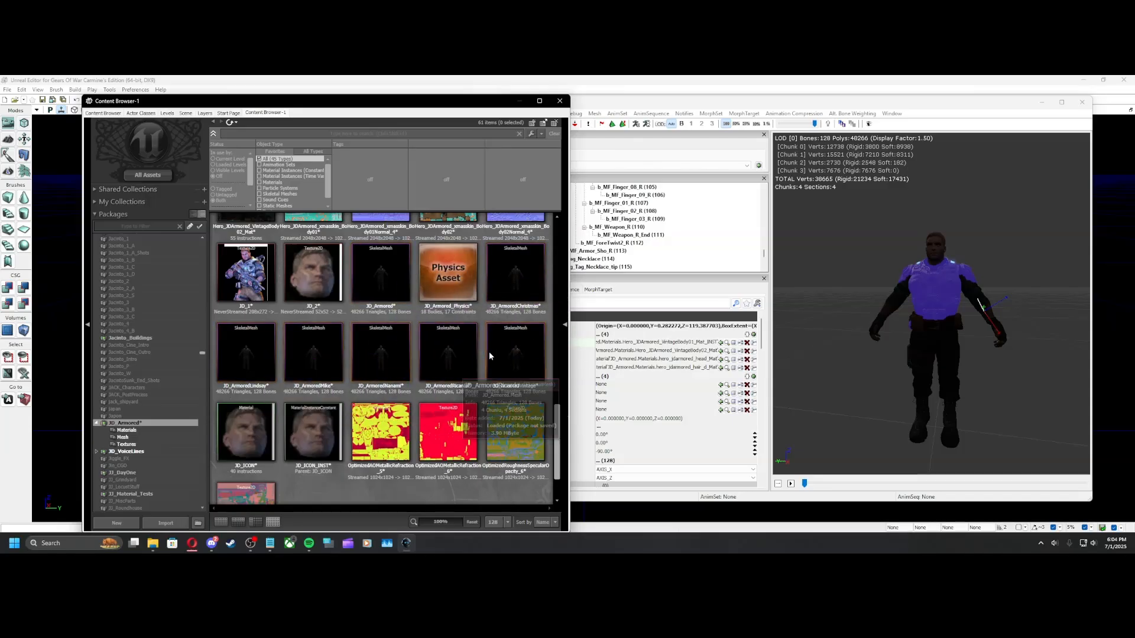
right_click(510, 355)
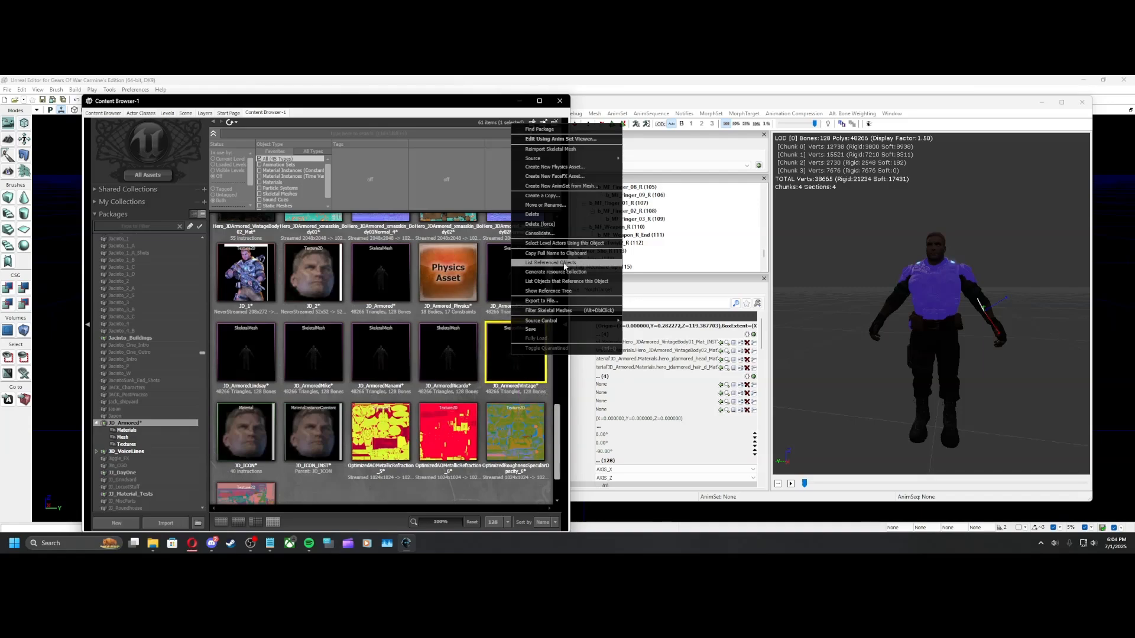
left_click(549, 254)
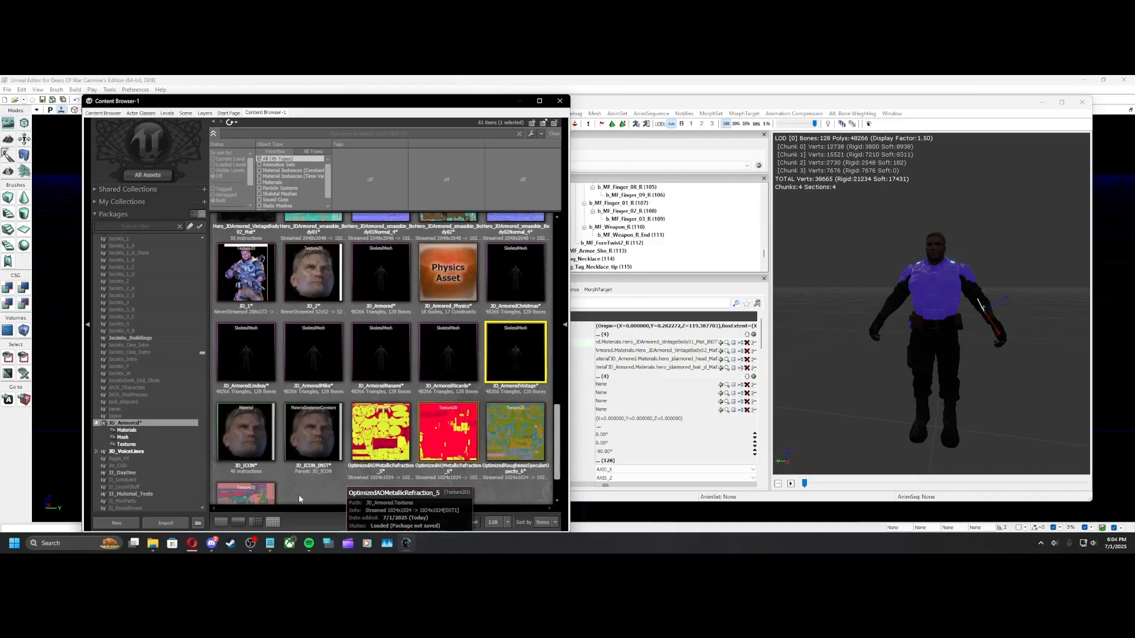
Replace the SkeletalMesh value in the GearPawn_COGJDVintage script with SkeletalMesh'JD_Armored.Mesh.JD_ArmoredVintage'
left_click(270, 543)
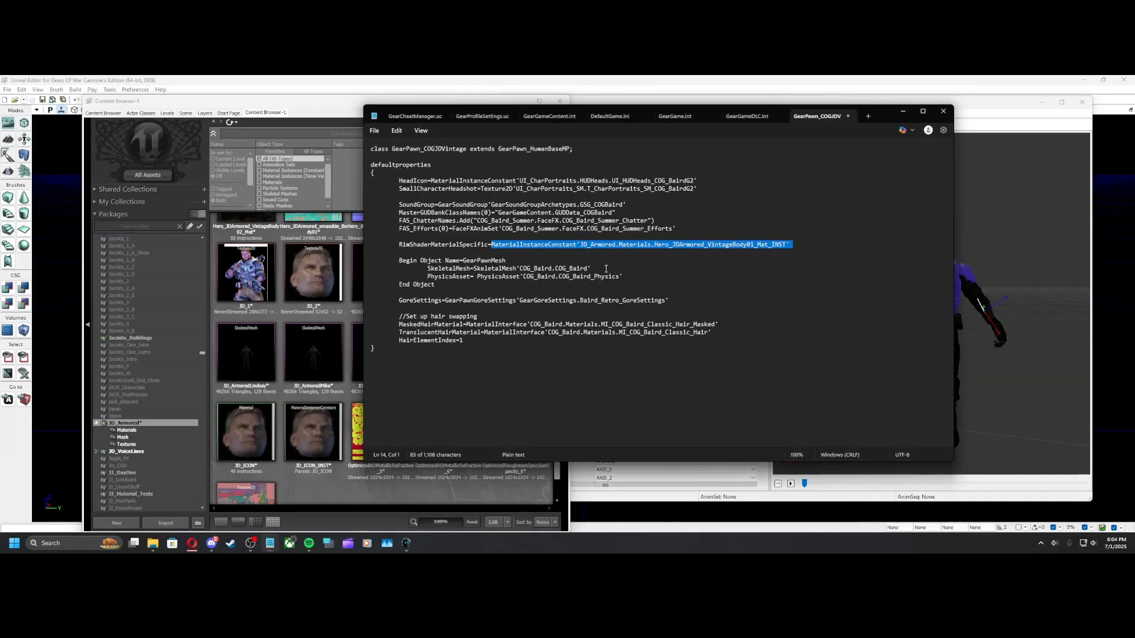
left_click_drag(590, 269, 474, 270)
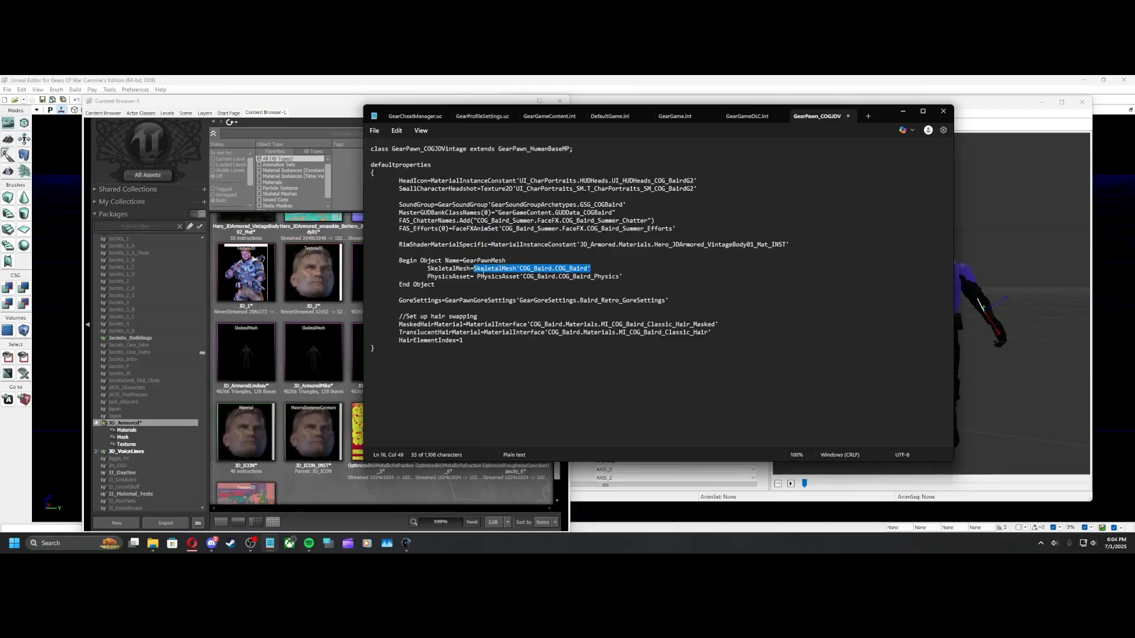
key("ctrl+v")
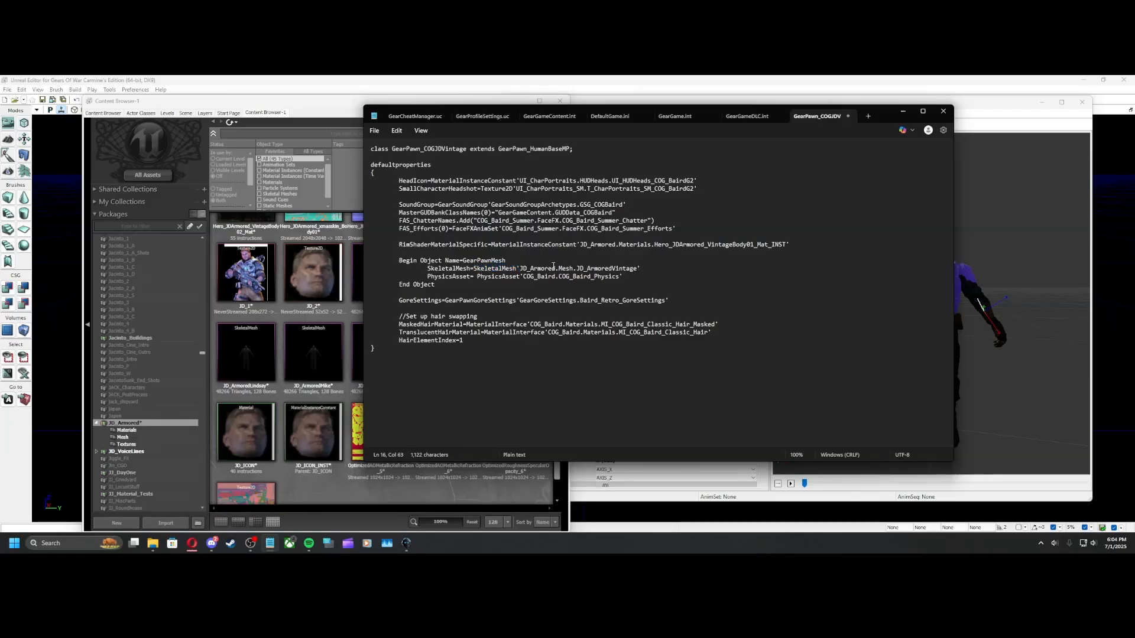
Create a physics asset named JD_ArmoredVintage_Physics for the JD_ArmoredVintage mesh in the Mesh group of JD_Armored, keeping the default generation settings
left_click(338, 391)
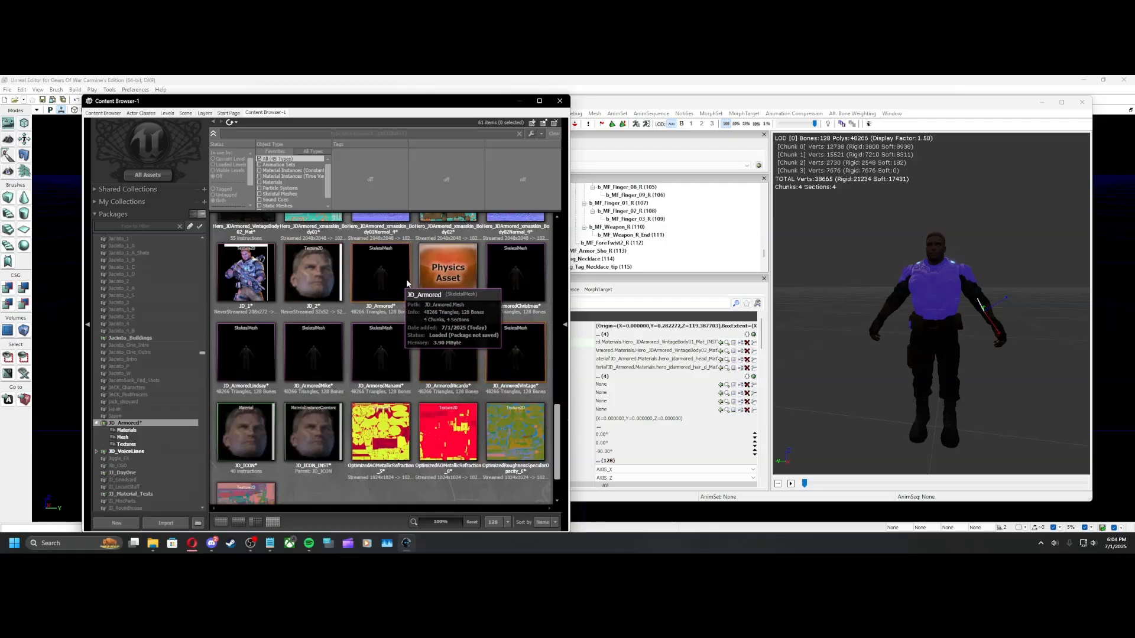
left_click(520, 345)
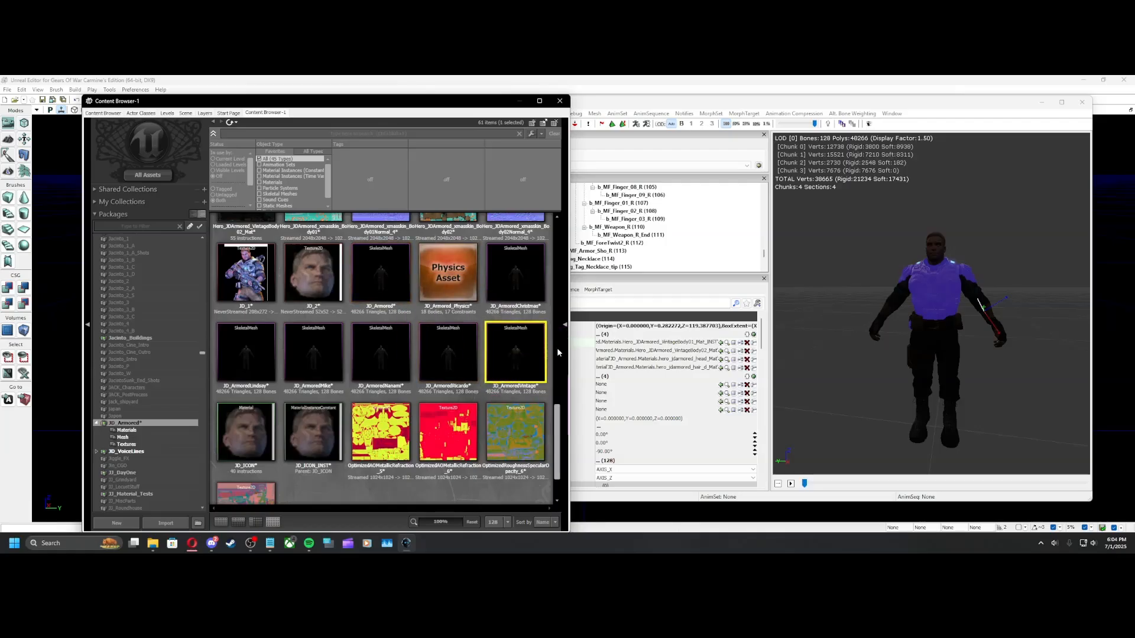
right_click(514, 353)
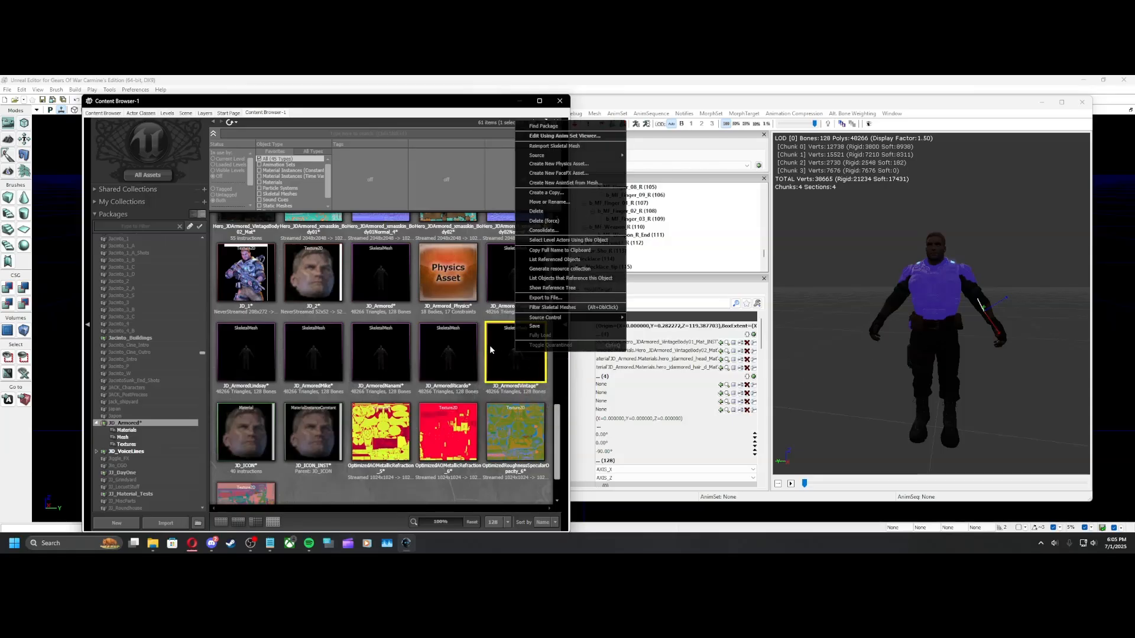
left_click(559, 165)
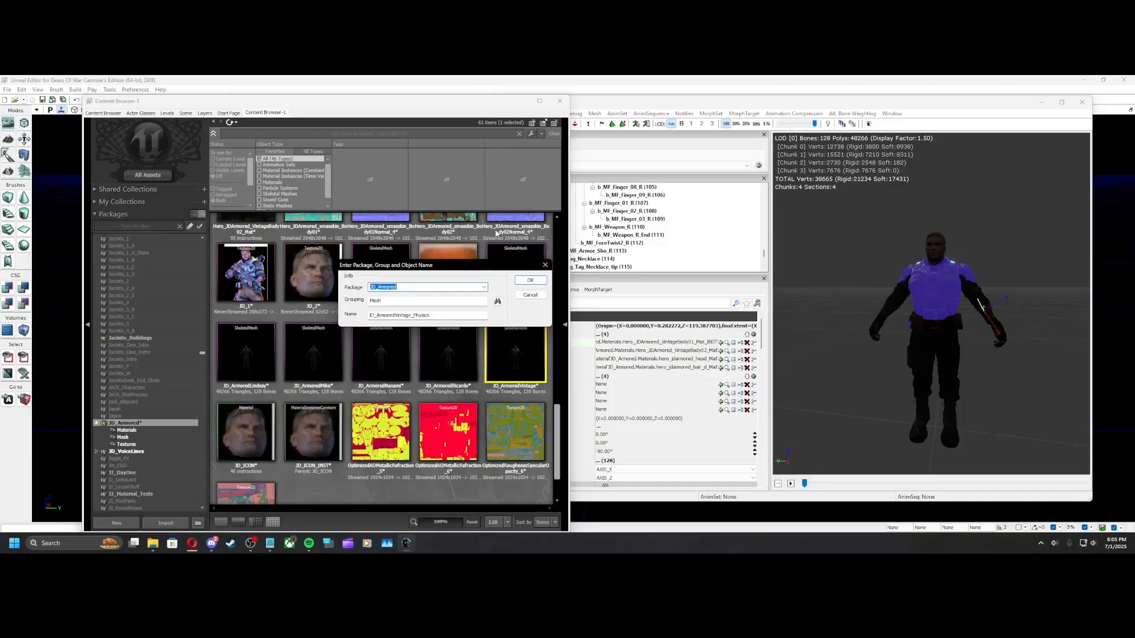
left_click(431, 317)
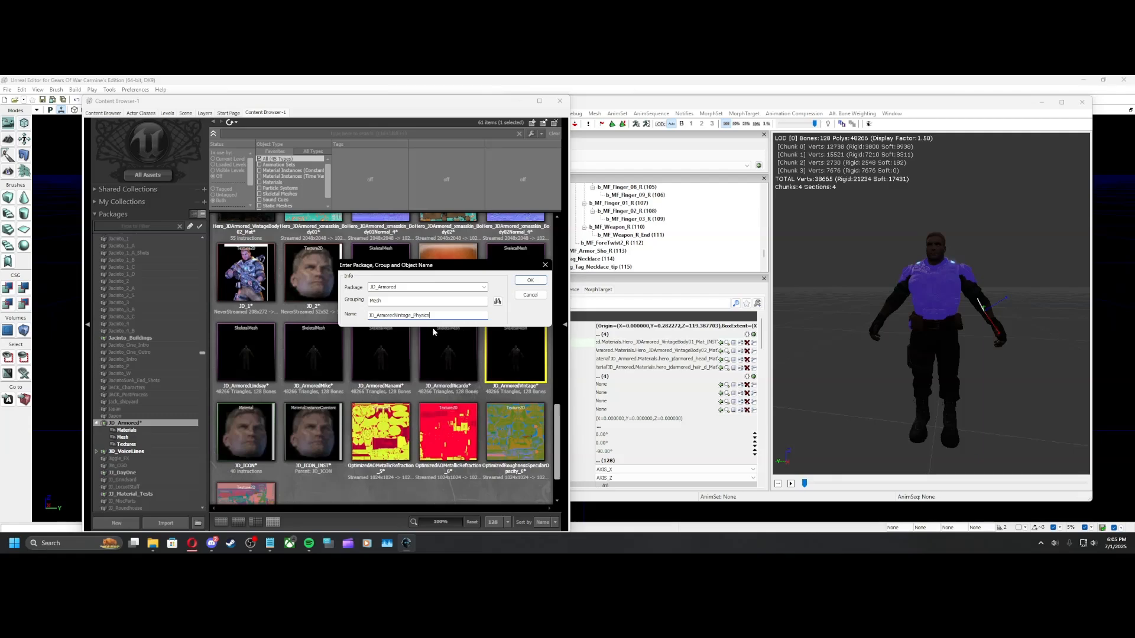
left_click(531, 282)
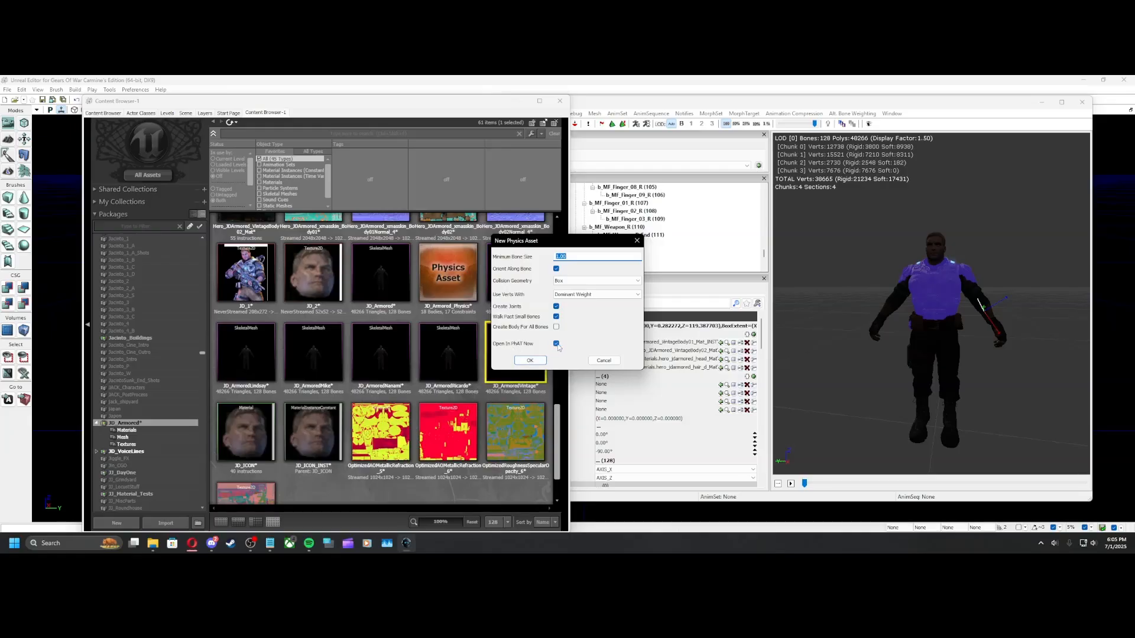
left_click(530, 360)
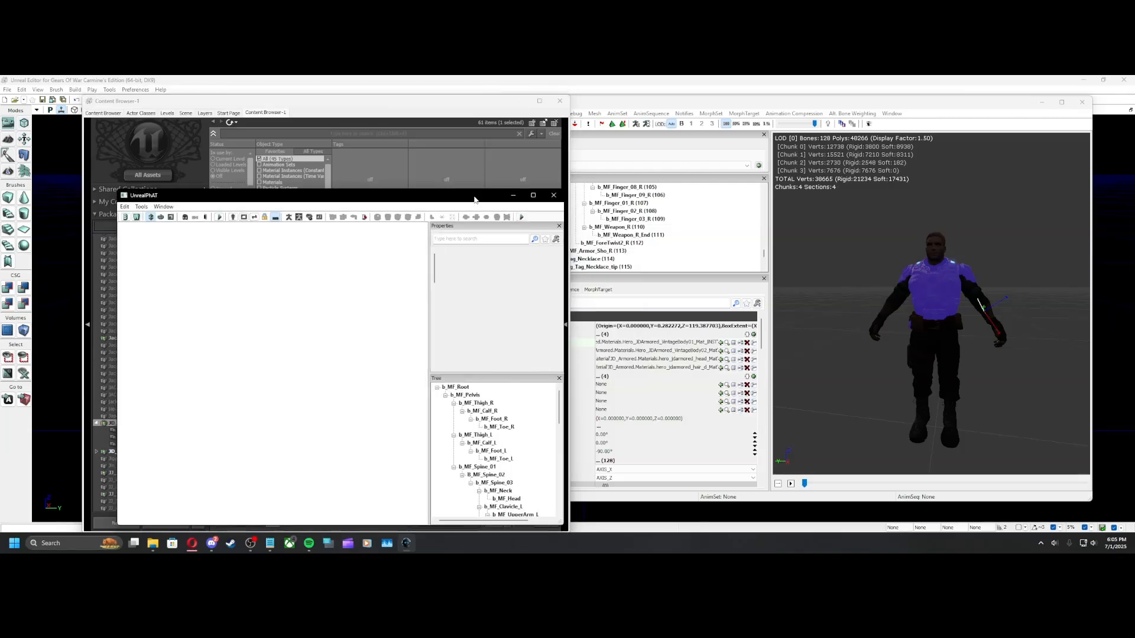
Inspect the new physics asset's collision bodies around the character from several angles, and close the physics editor
left_click_drag(416, 199, 601, 175)
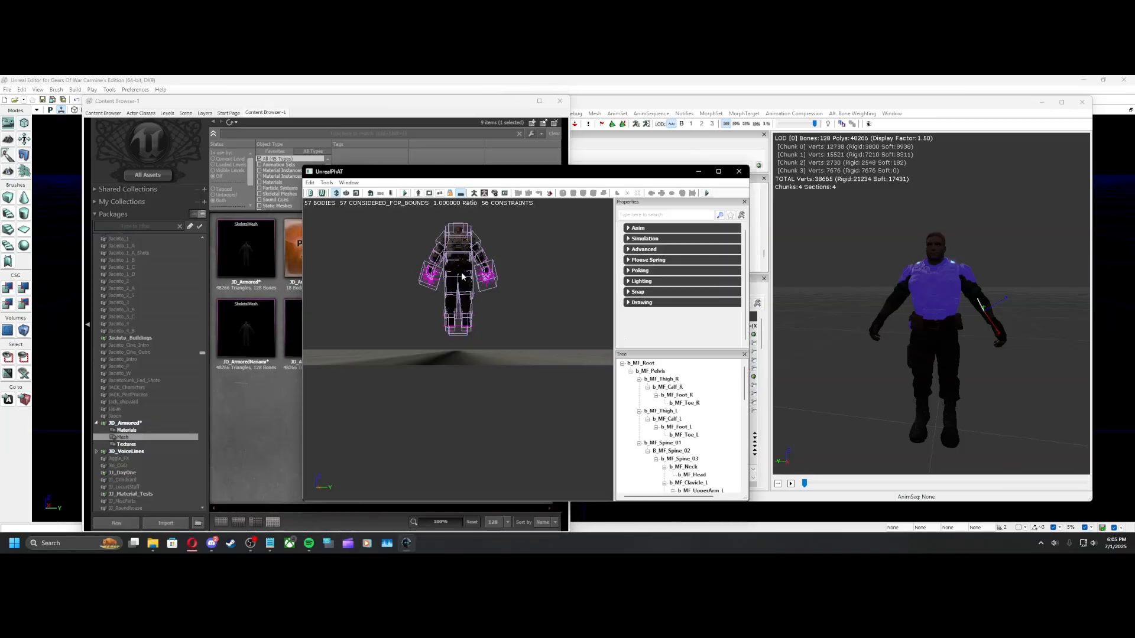
right_click_drag(462, 273, 549, 301)
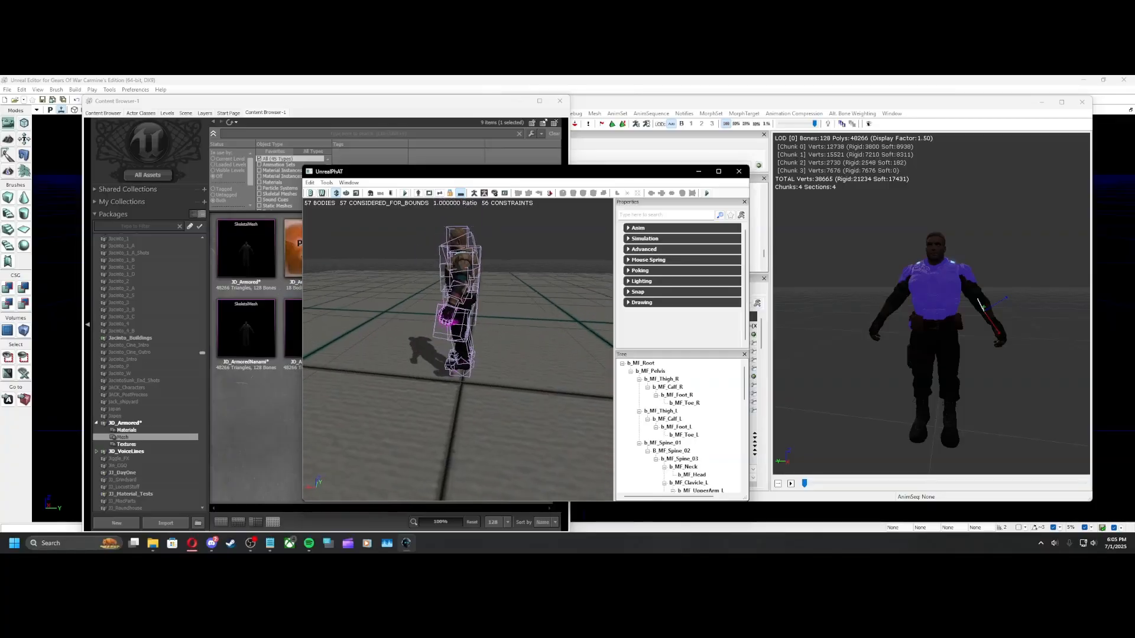
right_click_drag(402, 272, 496, 288)
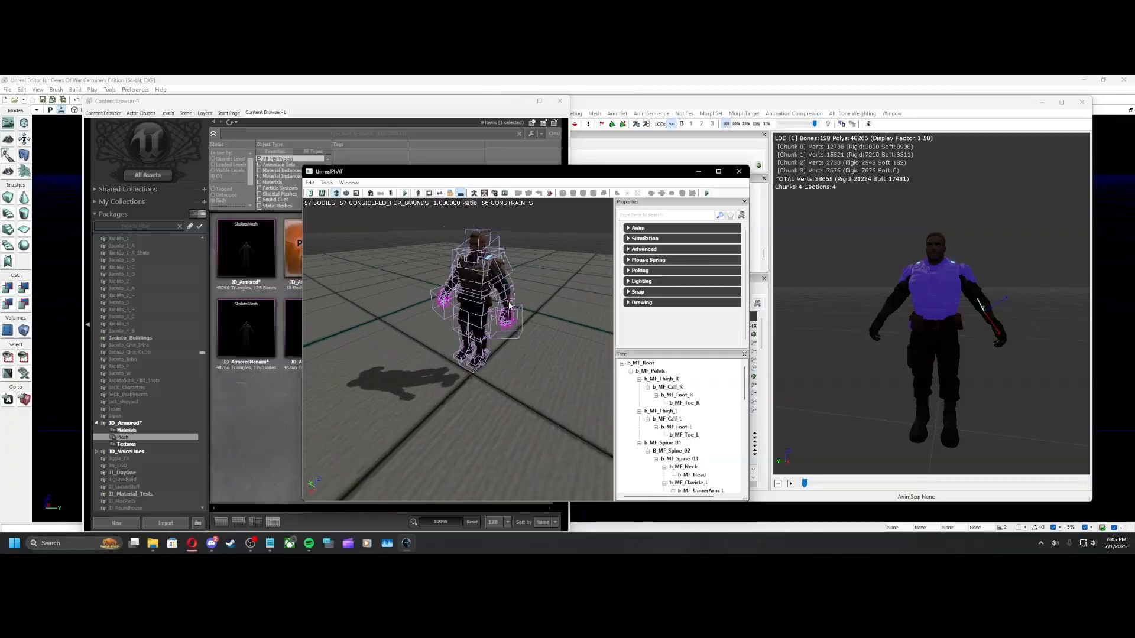
left_click(739, 171)
left_click(527, 390)
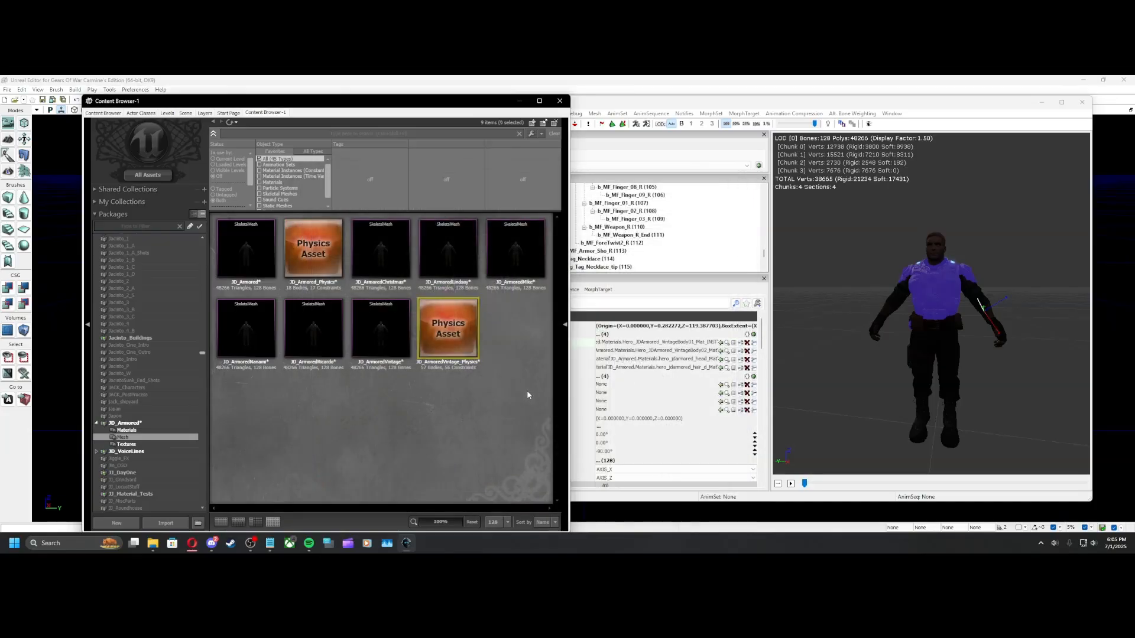
Copy the new physics asset's full name and replace the script's PhysicsAsset value with PhysicsAsset'JD_Armored.Mesh.JD_ArmoredVintage_Physics'
left_click(451, 340)
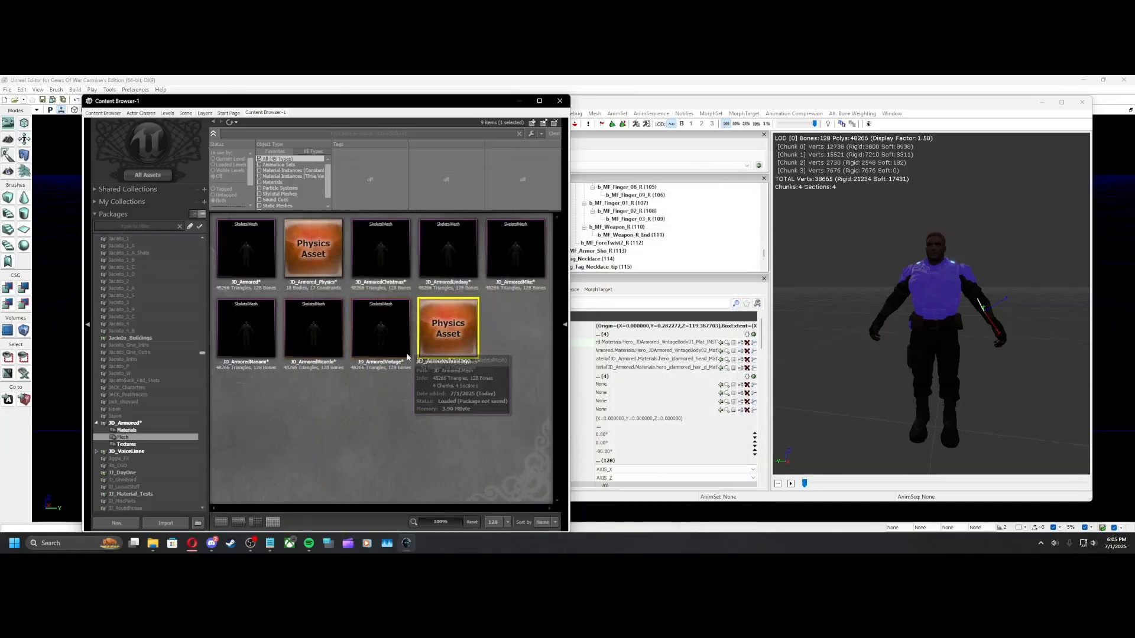
right_click(446, 338)
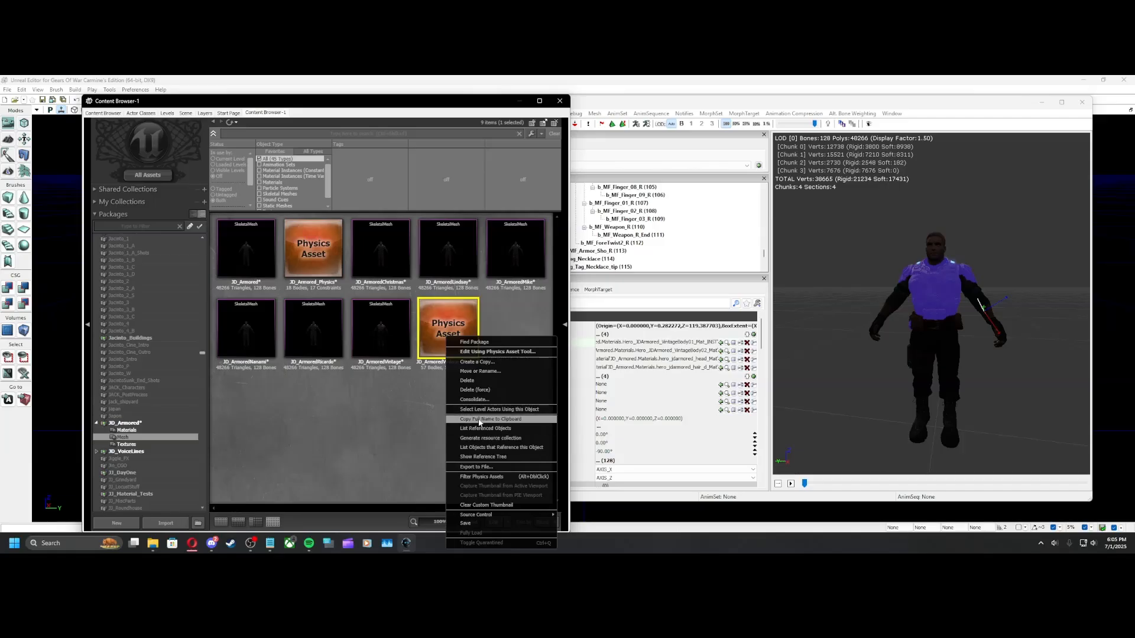
key("Escape")
left_click(270, 543)
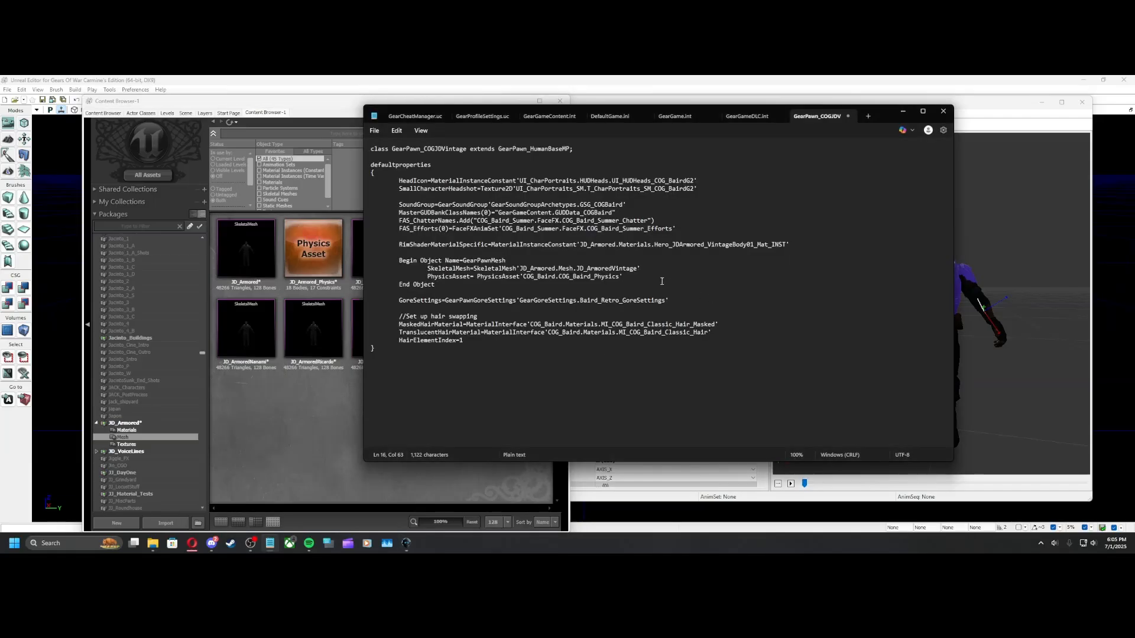
left_click_drag(628, 277, 474, 278)
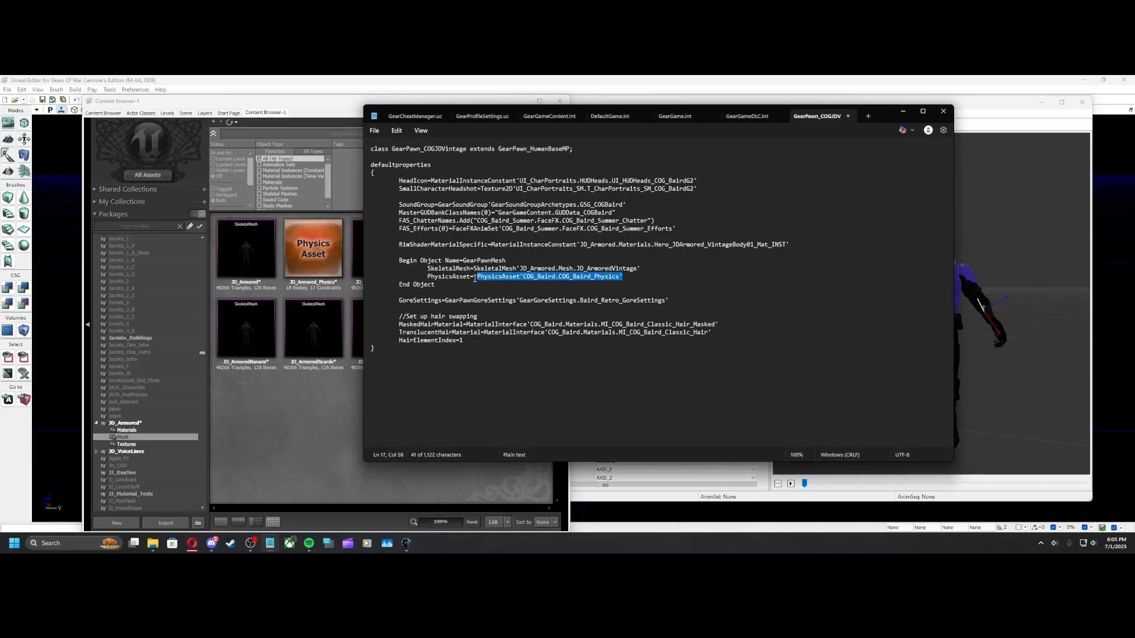
type("PhysicsAsset'JD_Armored.Mesh.JD_ArmoredVintage_Physics'")
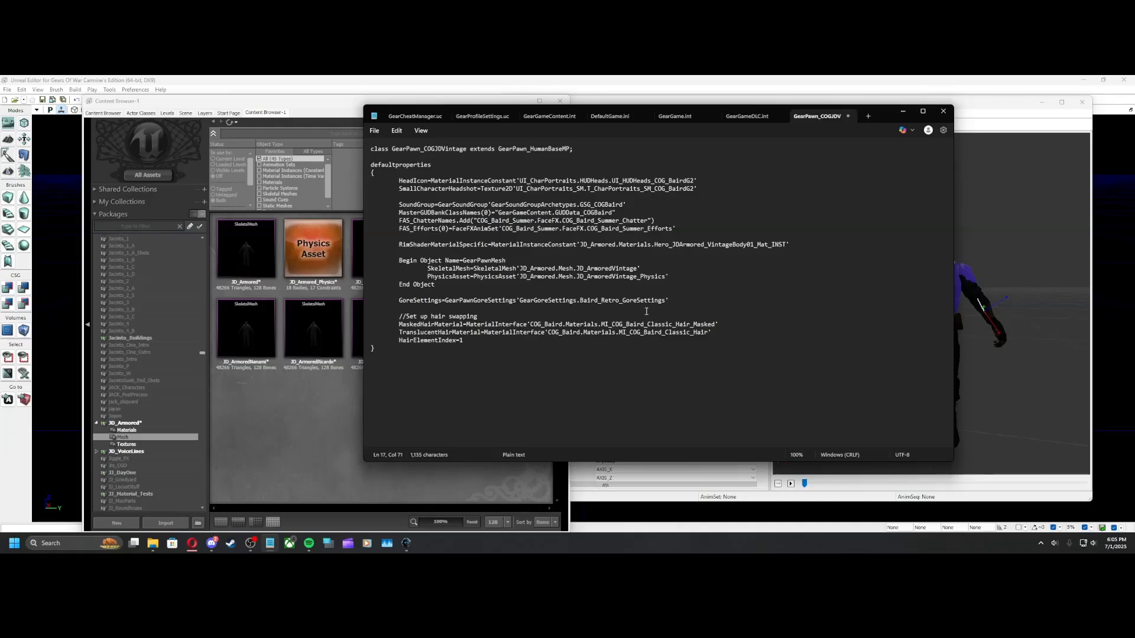
Add empty Materials(1)=, Materials(2)= and Materials(3)= lines below the PhysicsAsset line in the GearPawnMesh object
left_click(1012, 209)
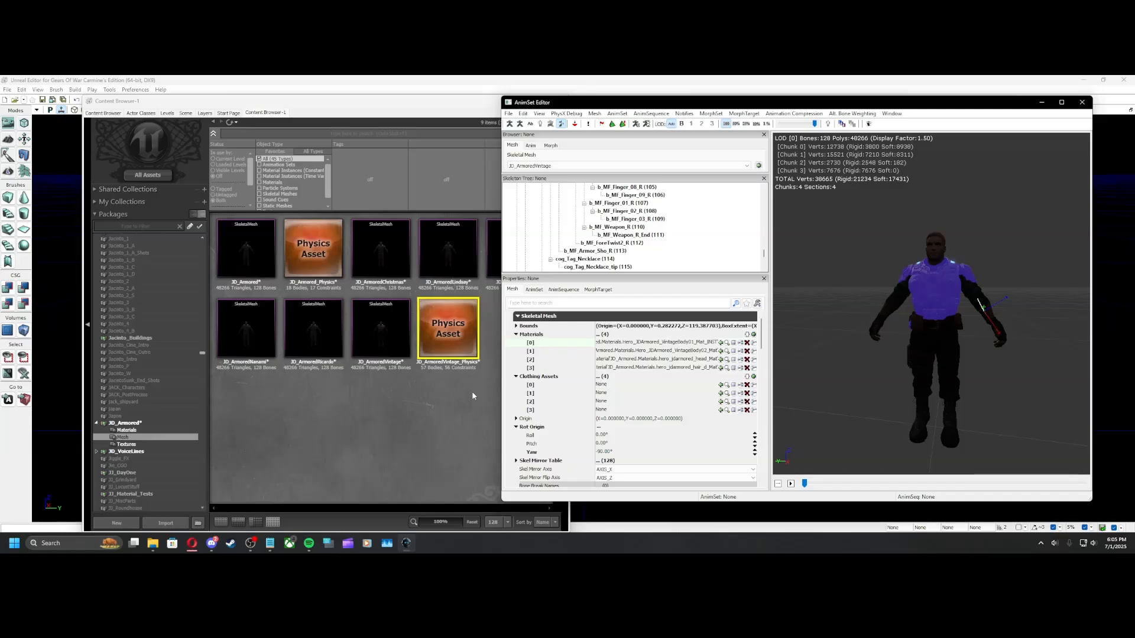
left_click(270, 543)
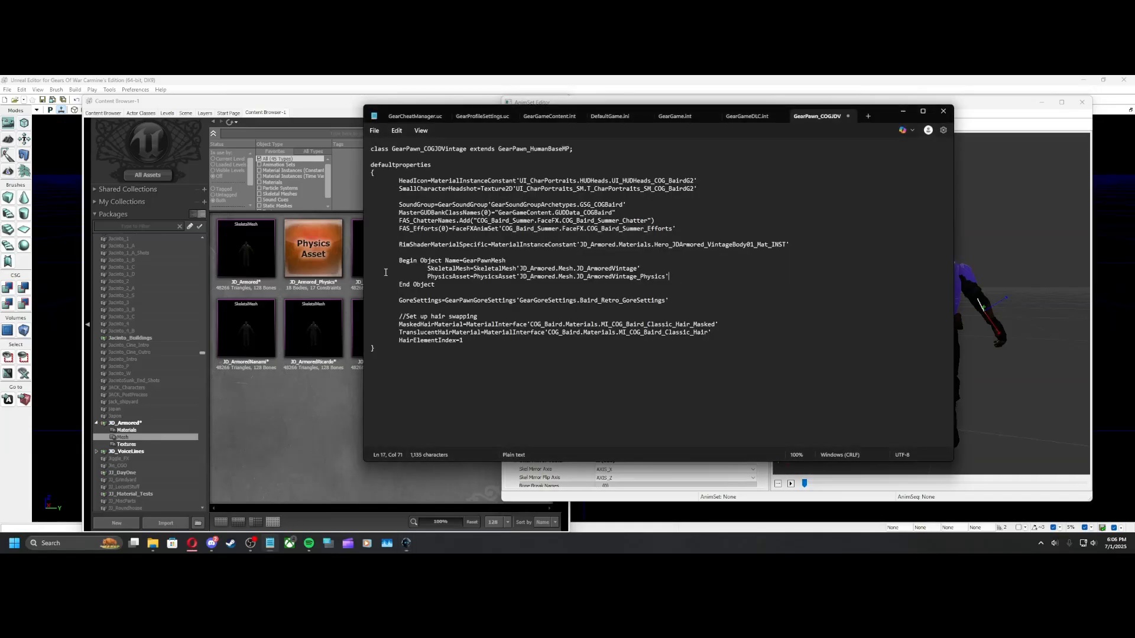
key("Return")
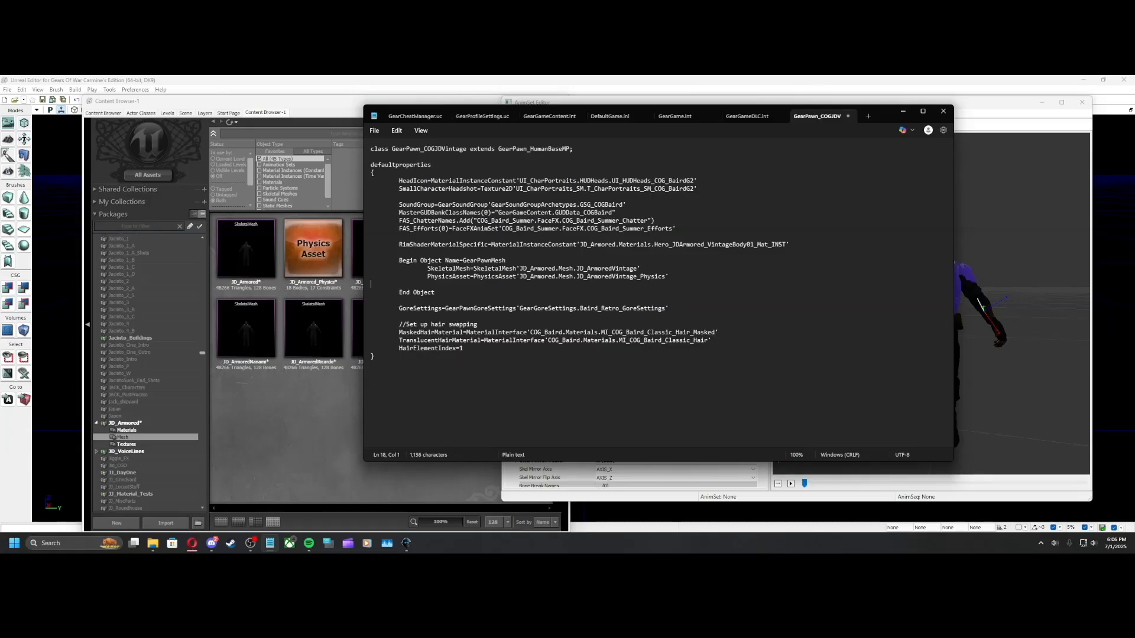
type("Materials(1)=")
key("Return")
key("Tab")
type("Materials(")
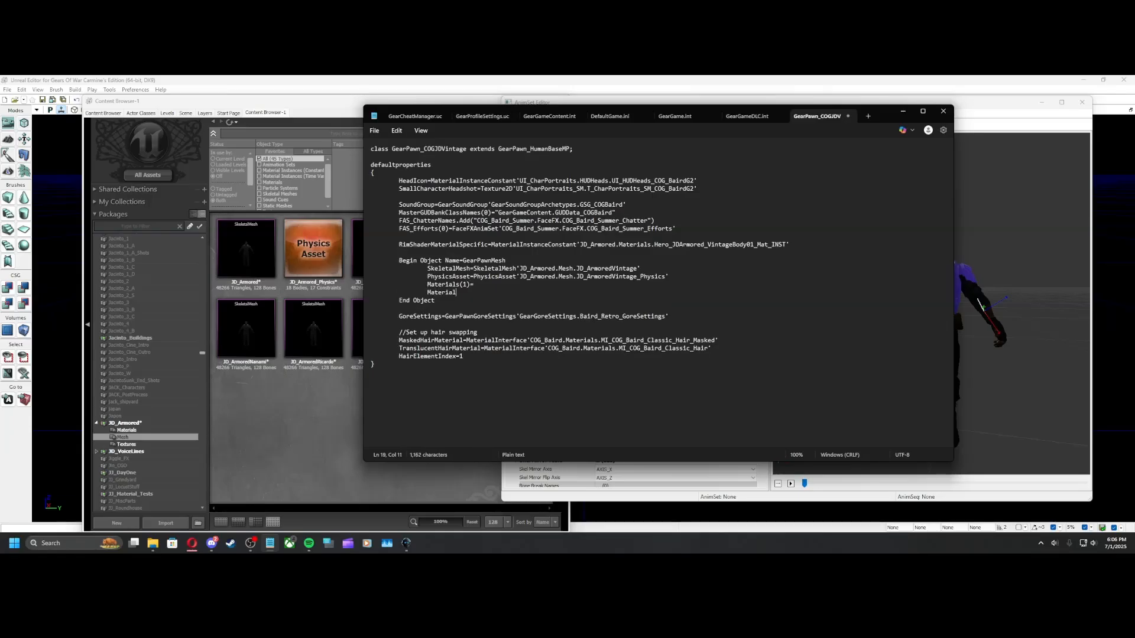
key("Return")
key("Tab")
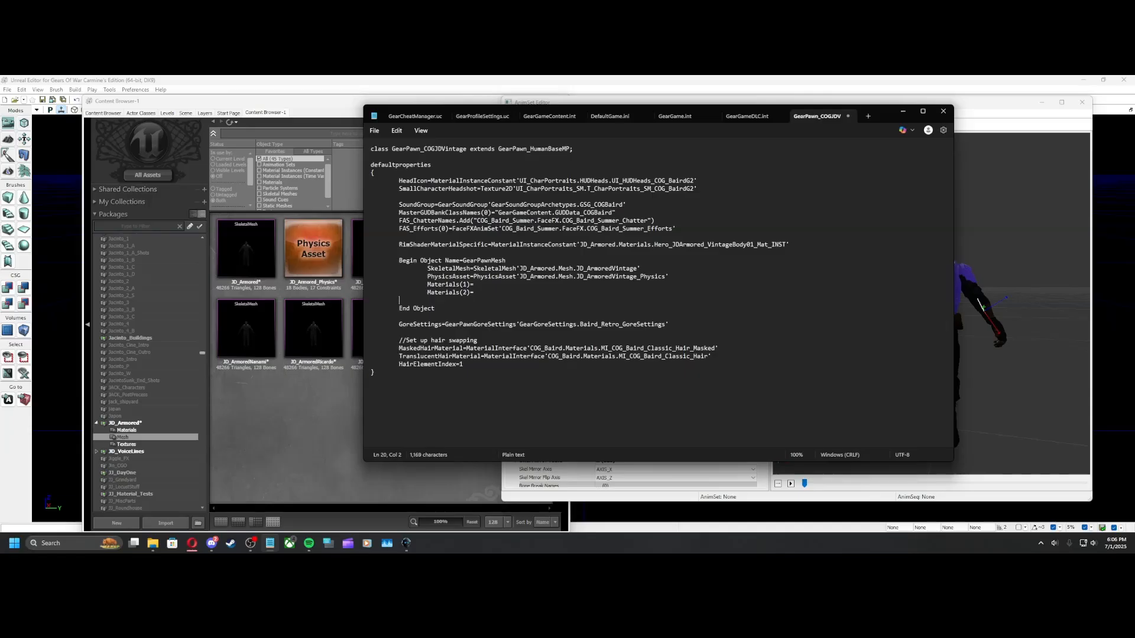
type("Materials(3)=")
Copy the full name of the mesh's slot 1 material and set Materials(1) to Material'JD_Armored.Materials.Hero_JDArmored_VintageBody02_Mat'
left_click(1029, 375)
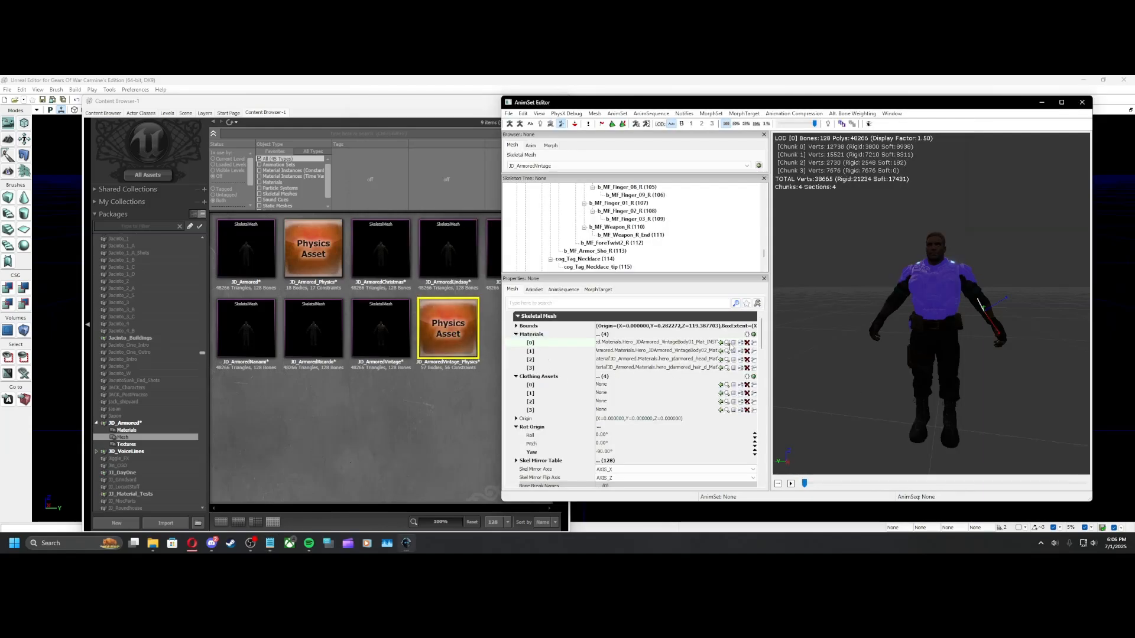
left_click(727, 351)
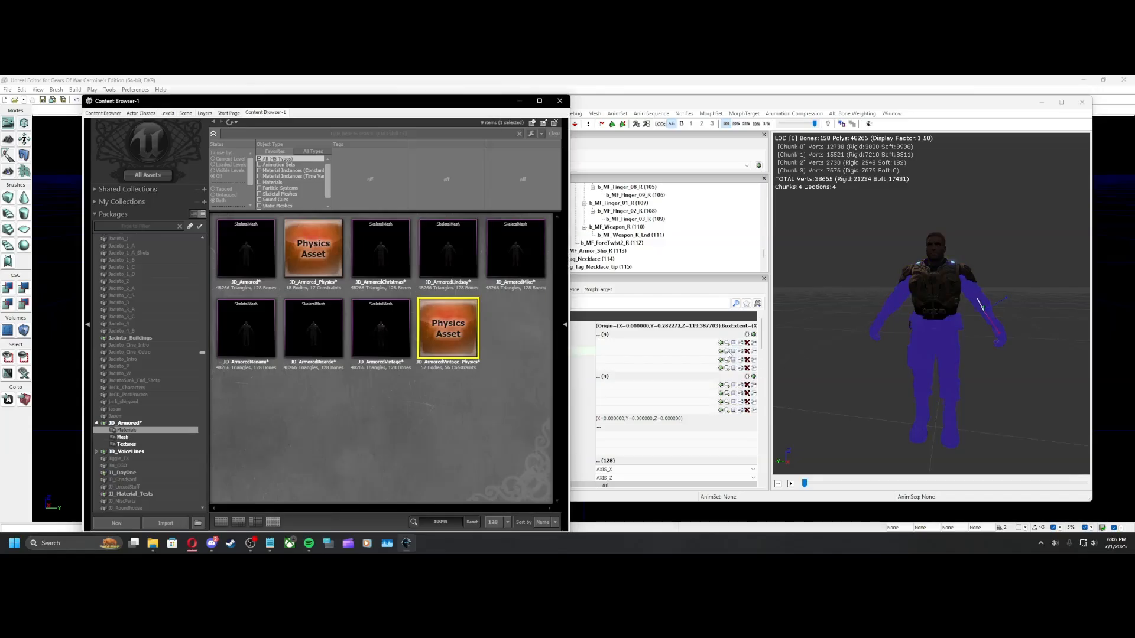
right_click(456, 449)
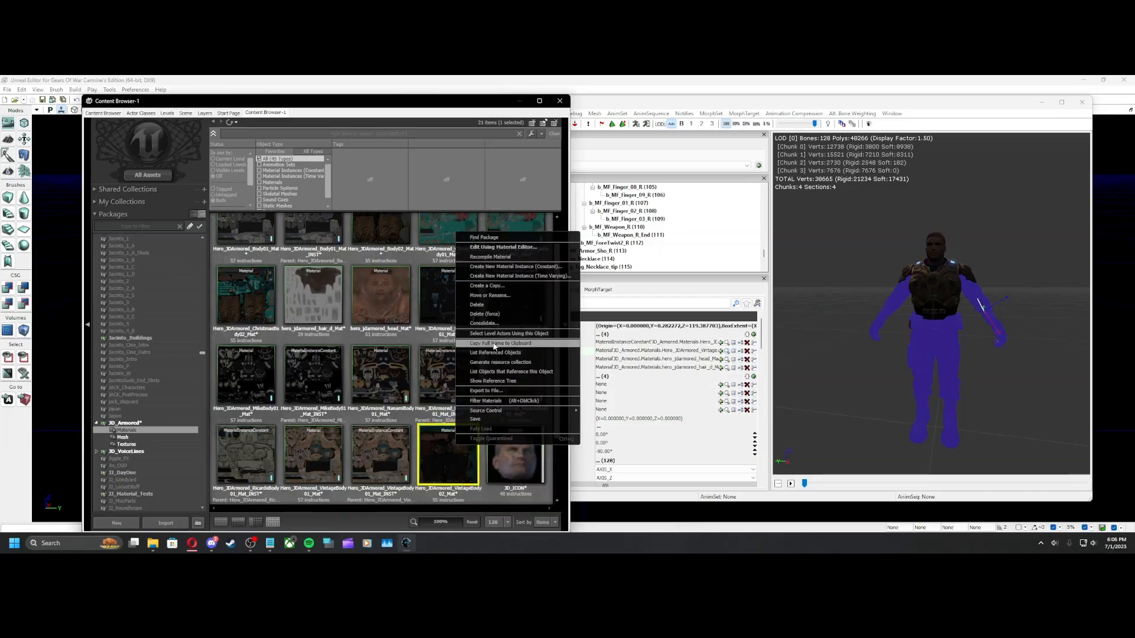
key("Escape")
left_click(269, 544)
left_click(478, 286)
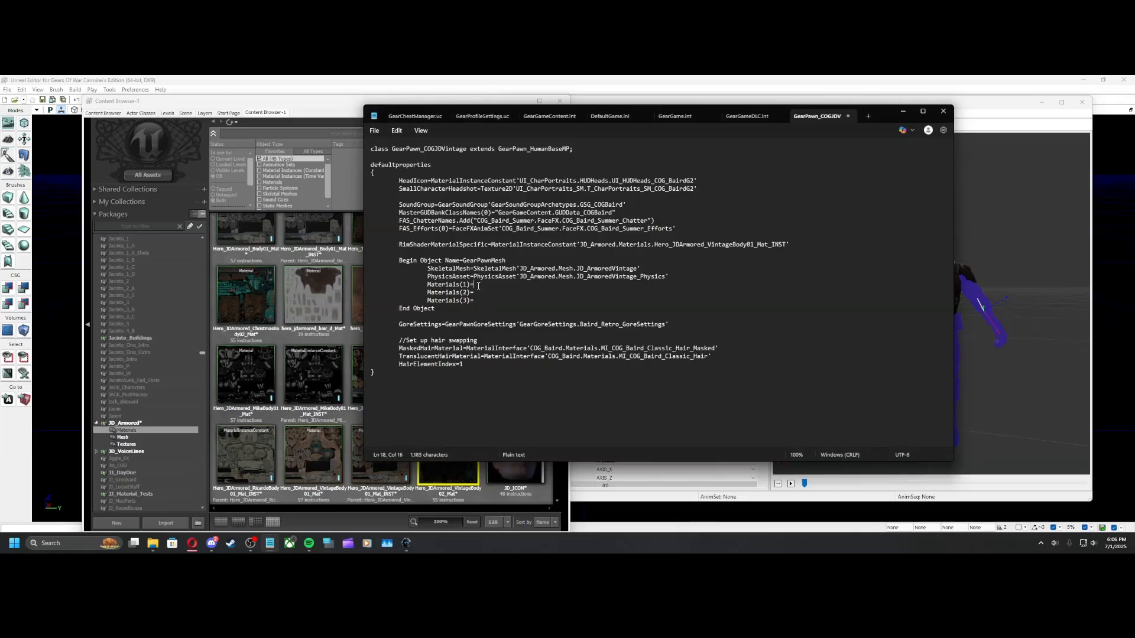
type("Material'JD_Armored.Materials.Hero_JDArmored_VintageBody02_Mat'")
Copy the full name of the mesh's slot 2 head material and set Materials(2) to Material'JD_Armored.Materials.hero_jdarmored_head_Mat'
left_click(1013, 370)
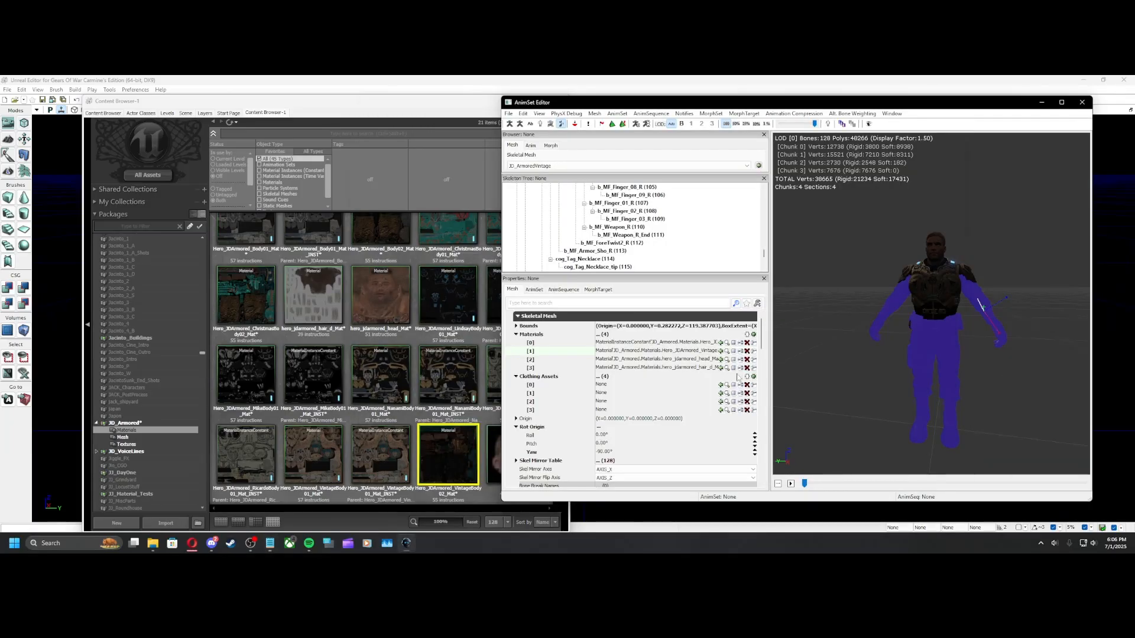
left_click(726, 360)
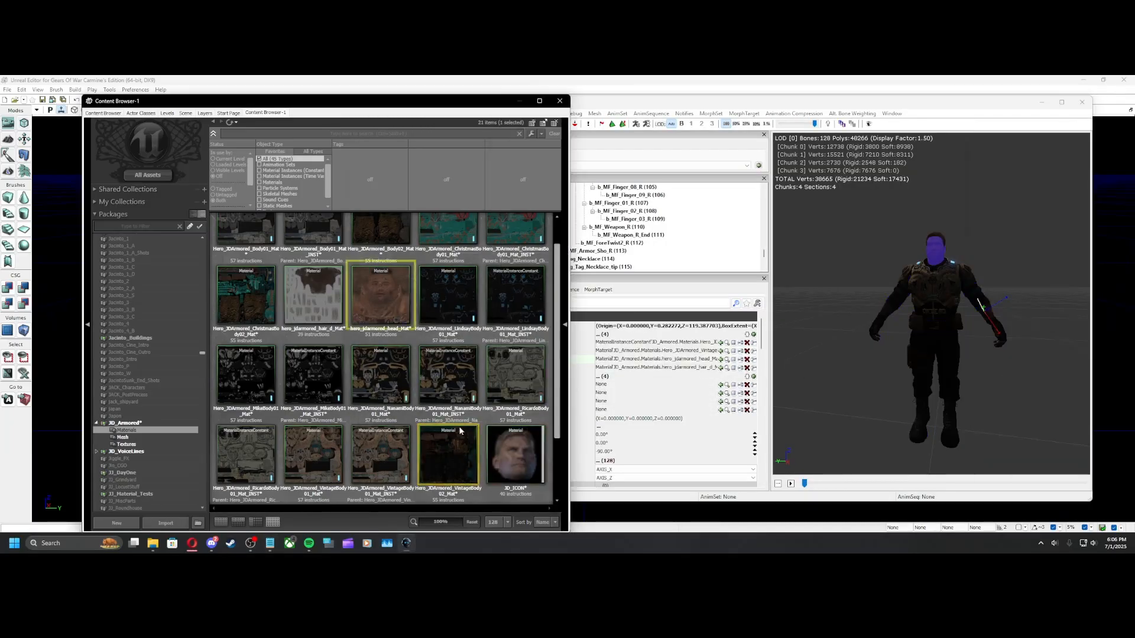
right_click(387, 296)
left_click(412, 412)
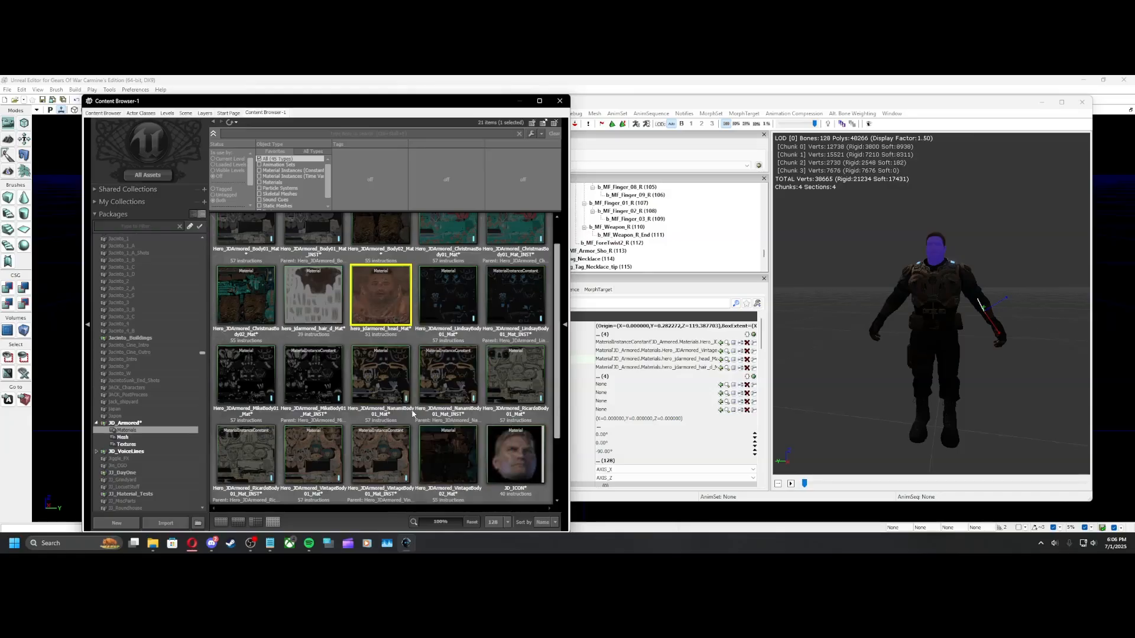
left_click(270, 542)
key("Down")
type("Material'JD_Armored.Materials.hero_jdarmored_head_Mat'")
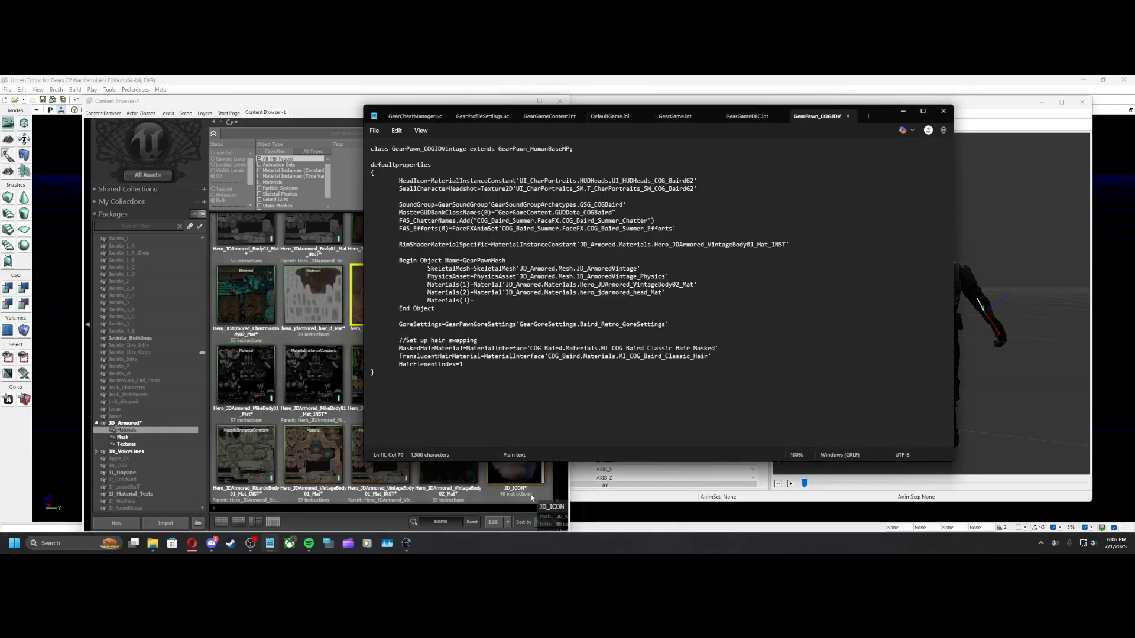
Copy the full name of the mesh's slot 3 hair material and set Materials(3) to Material'JD_Armored.Materials.hero_jdarmored_hair_d_Mat'
left_click(589, 518)
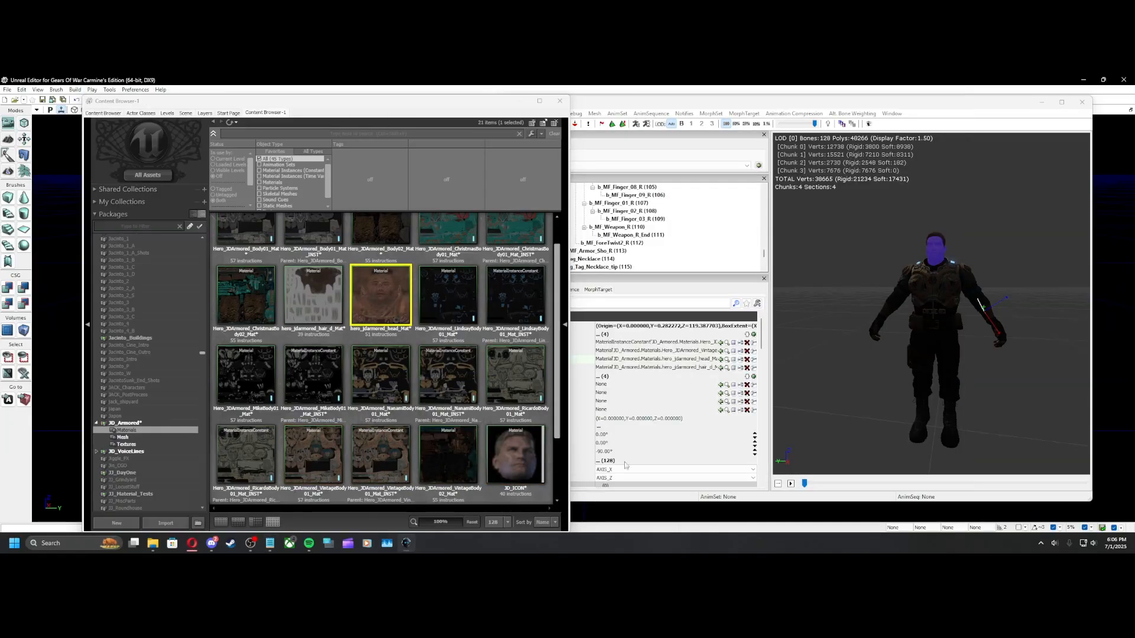
left_click(726, 367)
right_click(307, 302)
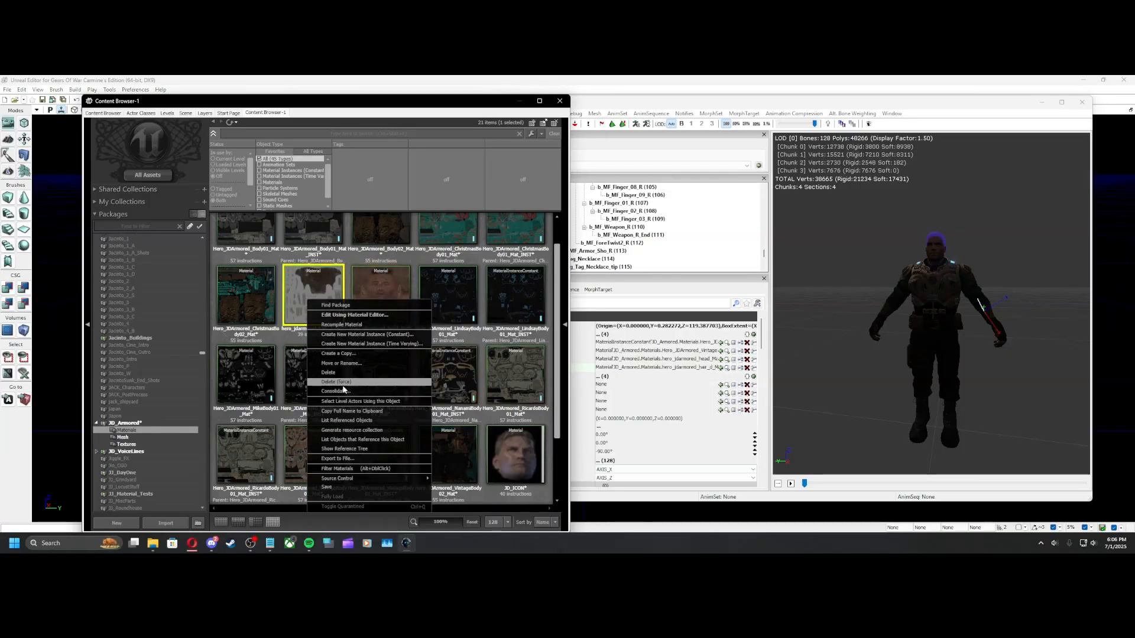
left_click(343, 411)
left_click(270, 544)
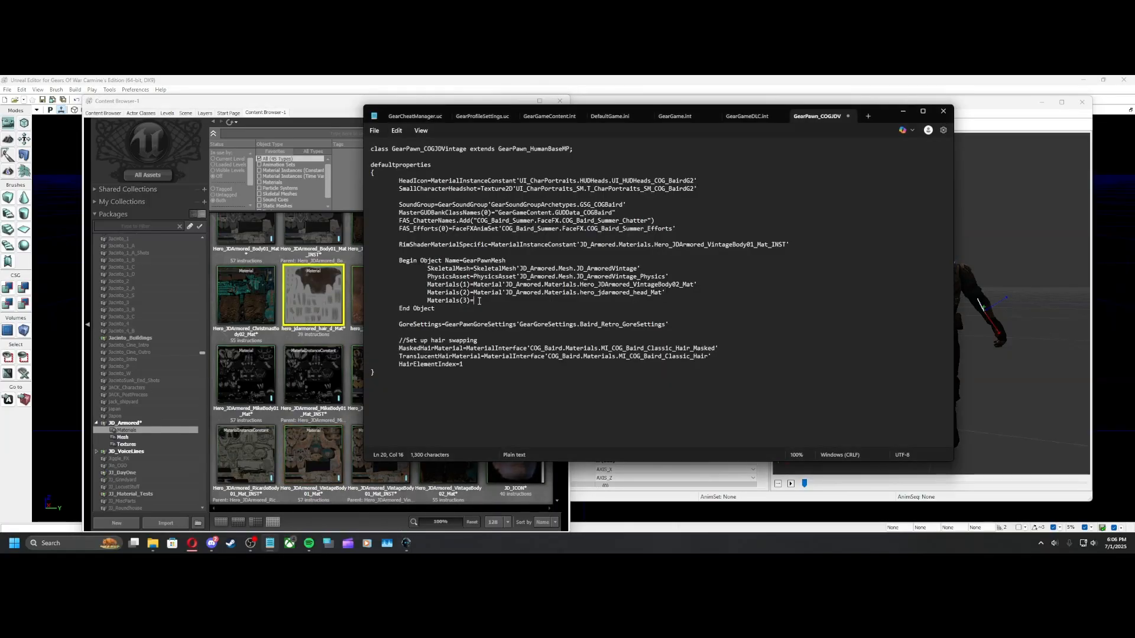
key("ctrl+v")
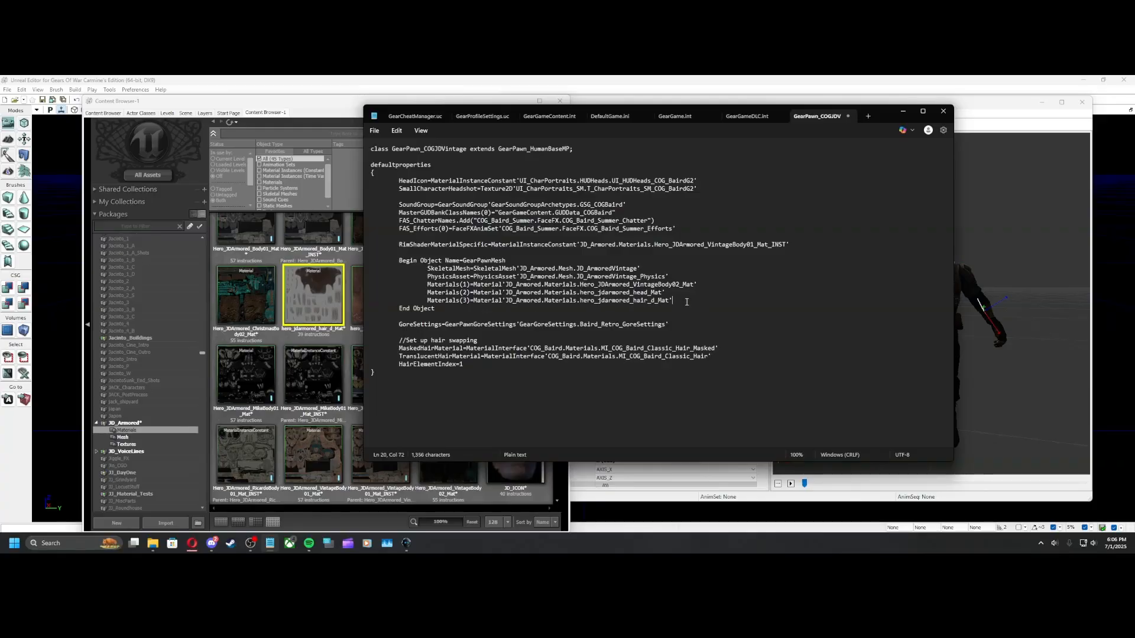
Delete the hair swapping block from the class script: its comment and the MaskedHairMaterial, TranslucentHairMaterial and HairElementIndex lines
left_click_drag(687, 302, 376, 268)
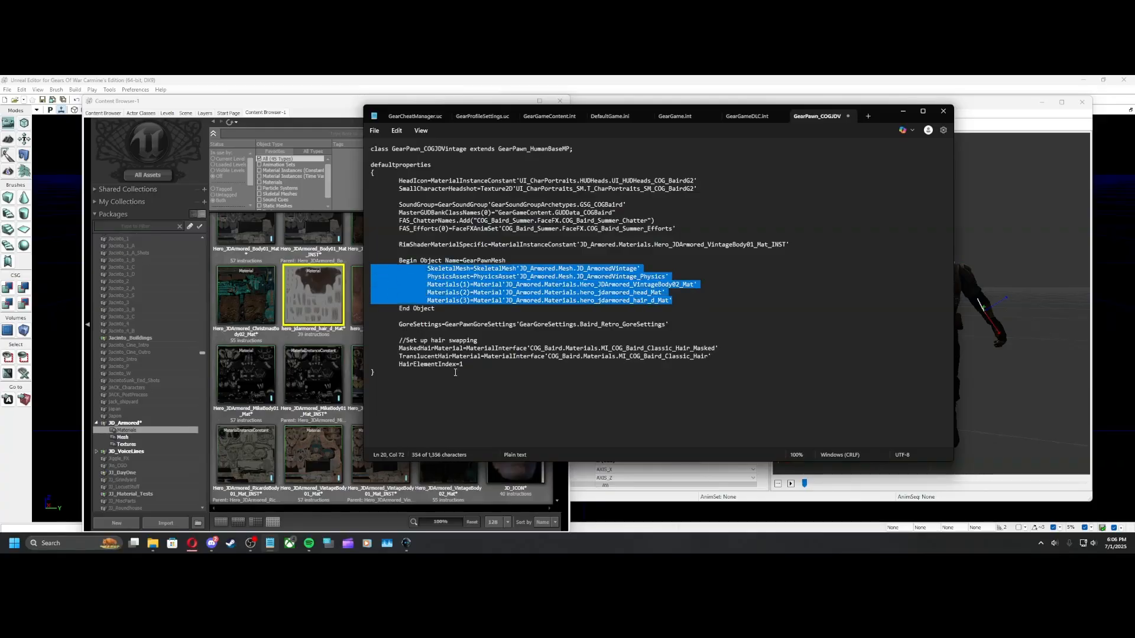
left_click(485, 365)
left_click_drag(483, 367, 373, 336)
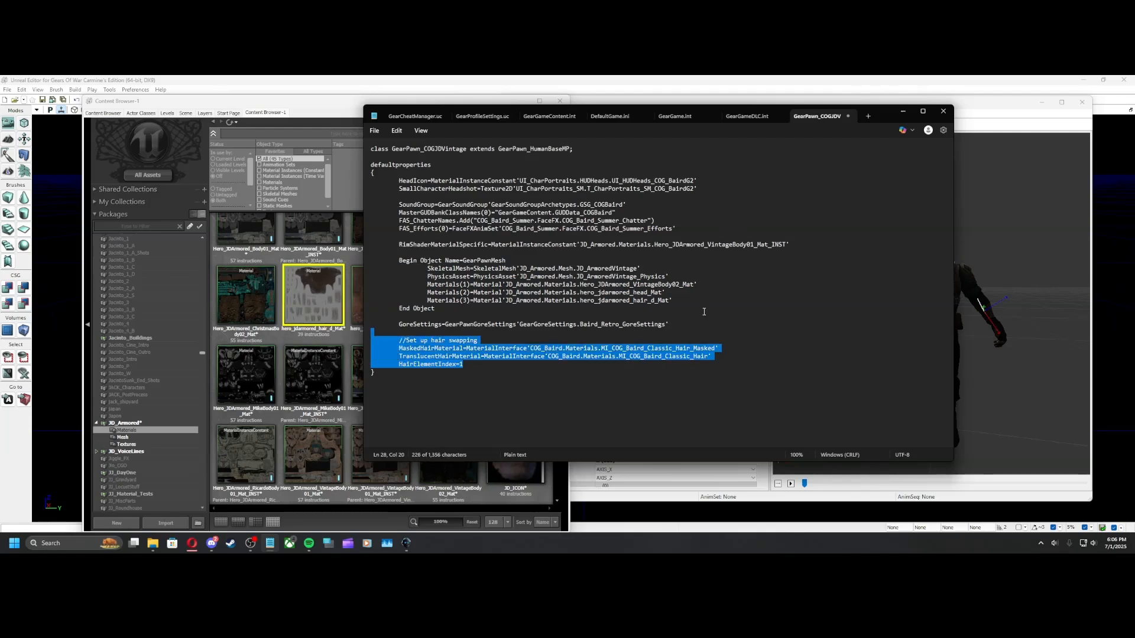
left_click(1020, 324)
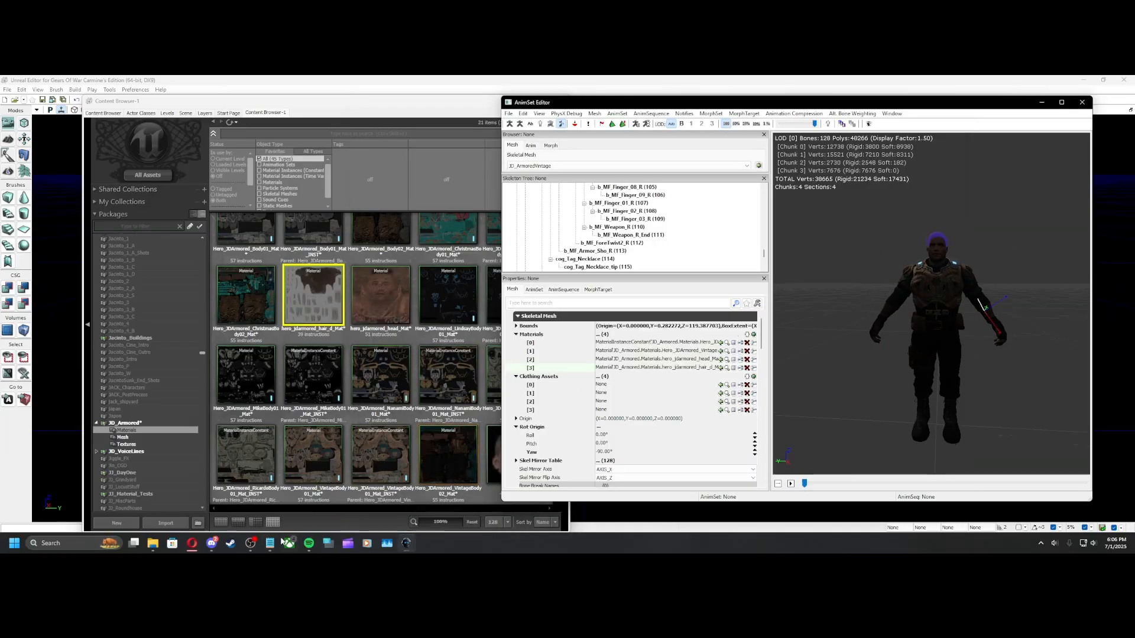
key("alt+Tab")
left_click_drag(468, 365, 371, 334)
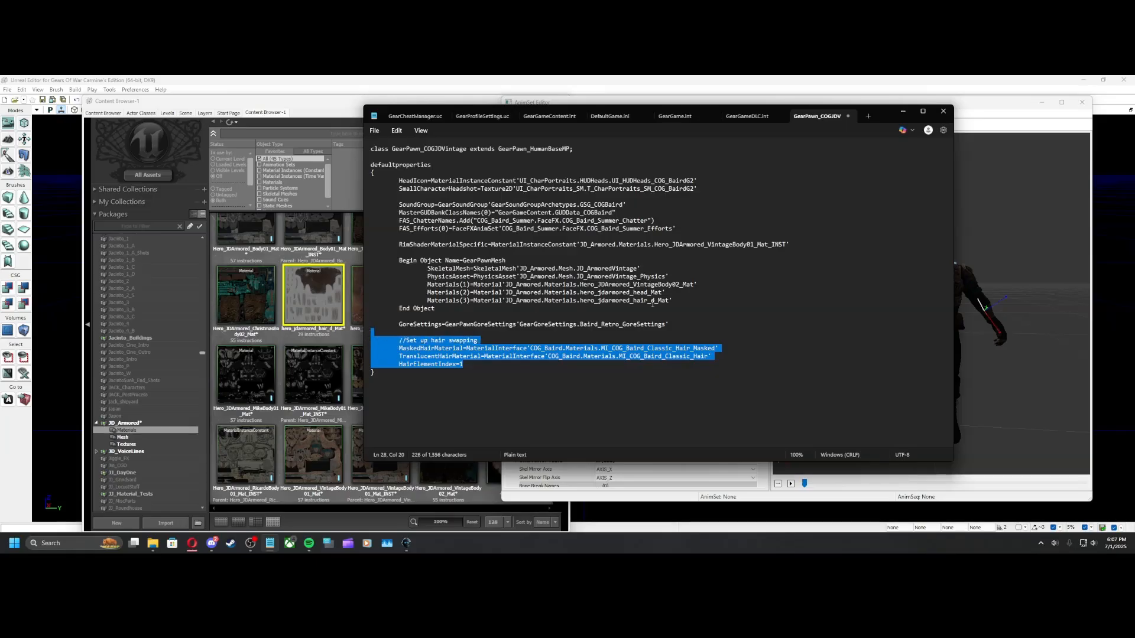
key("BackSpace")
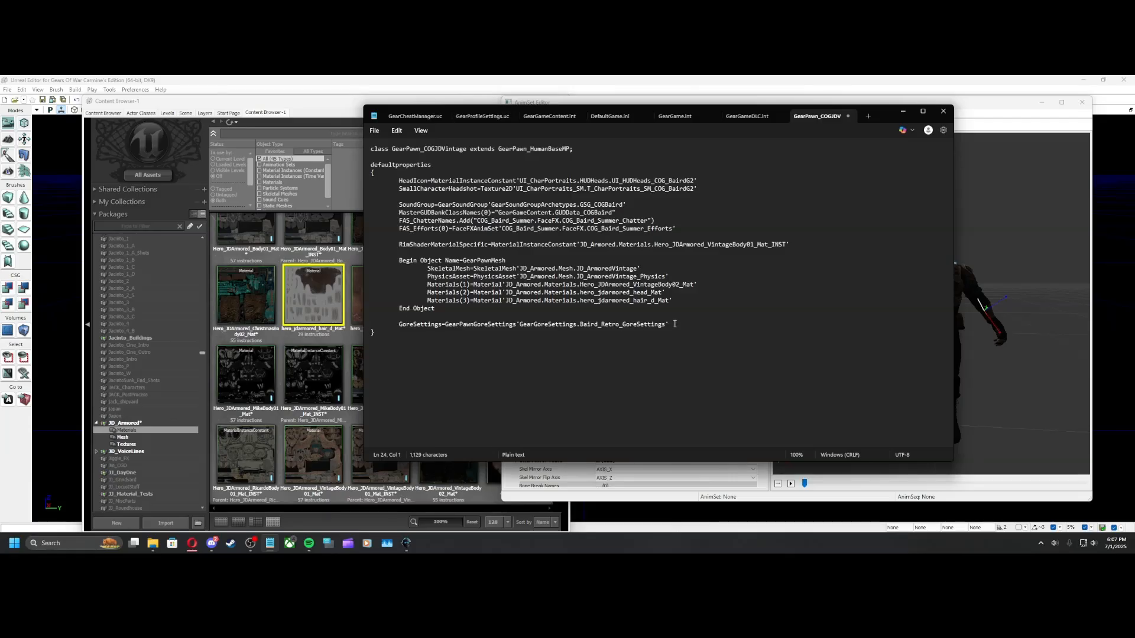
Review the GoreSettings line and the rest of the GearPawn_COGJDVintage class script, and save the file
left_click_drag(674, 324, 372, 325)
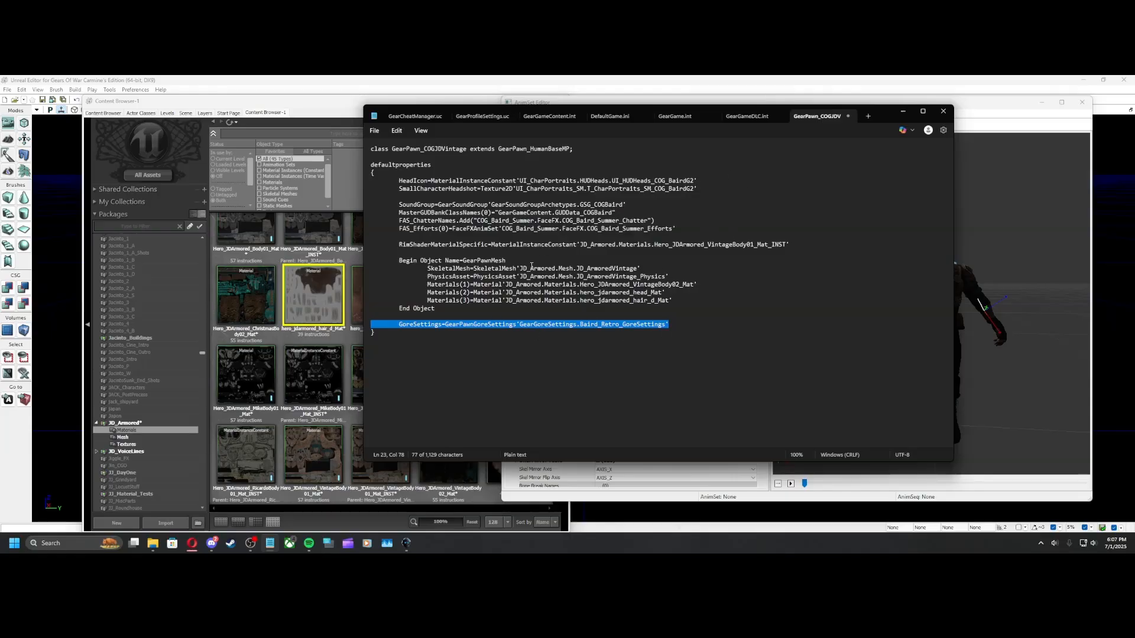
left_click_drag(373, 148, 707, 326)
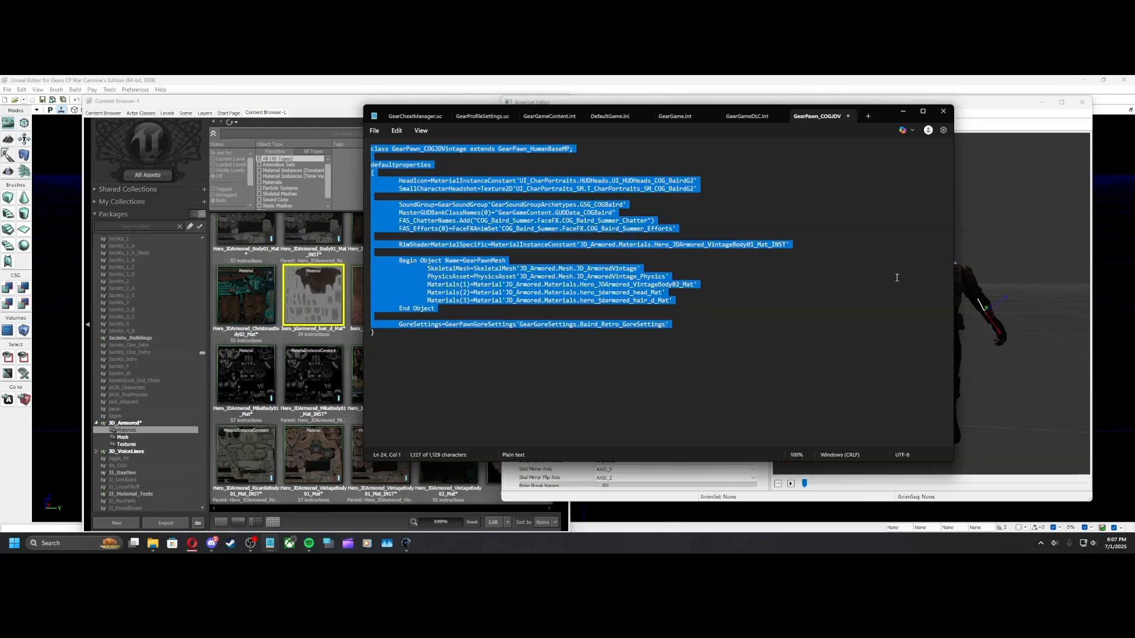
right_click(371, 143)
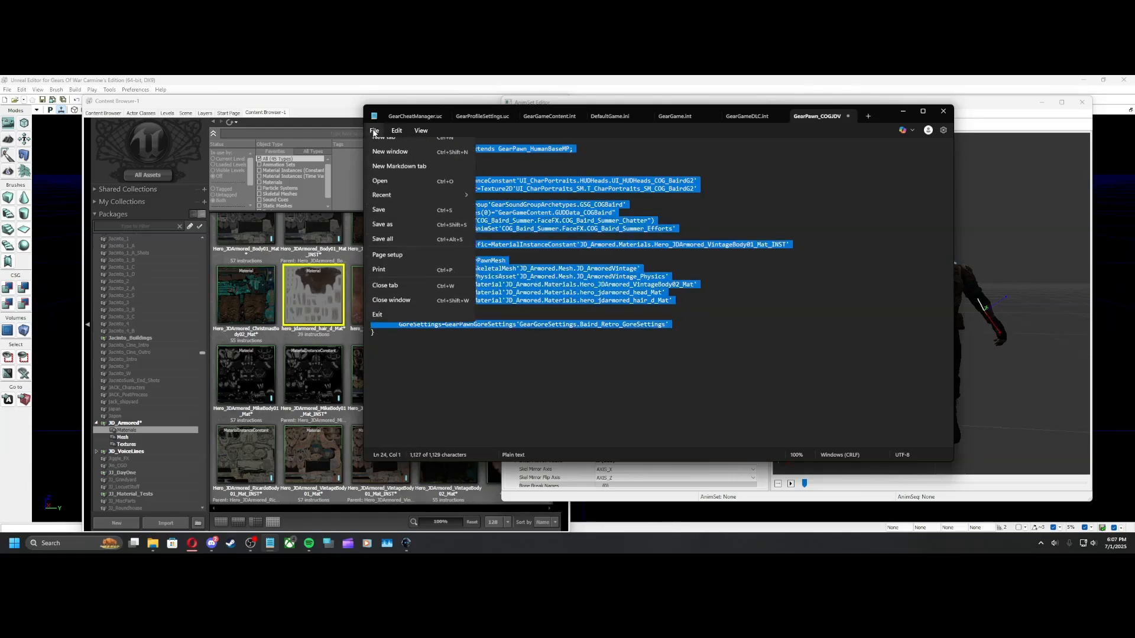
left_click(385, 217)
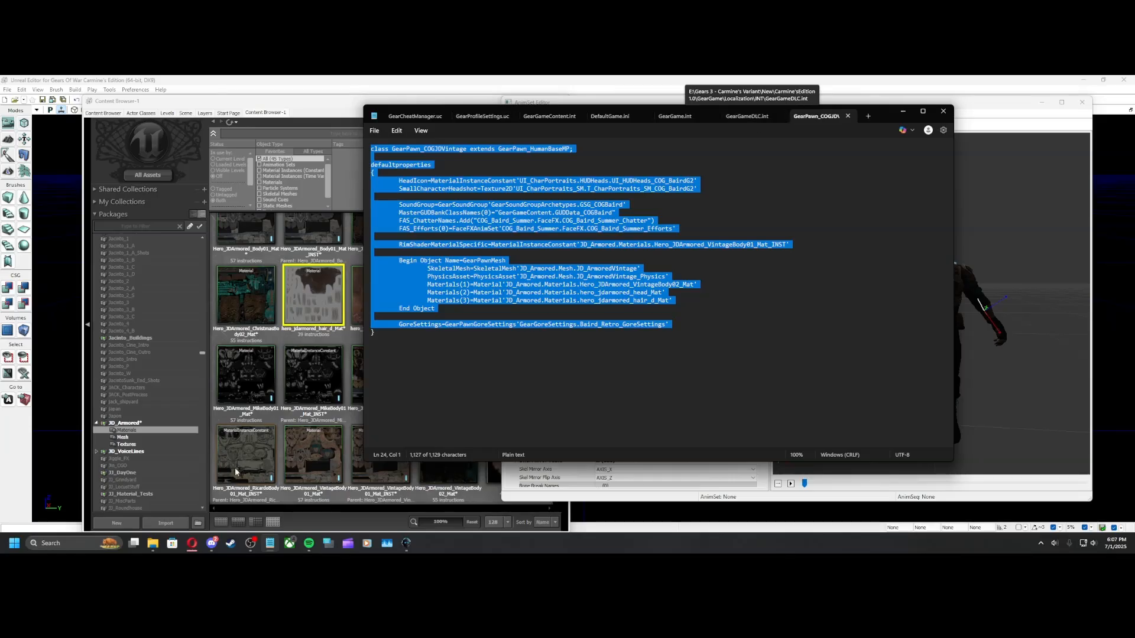
Switch to the GearCheatManager script and go to the end of the SpawnPawnList.Add character entries, just above the Weapons section
left_click(153, 545)
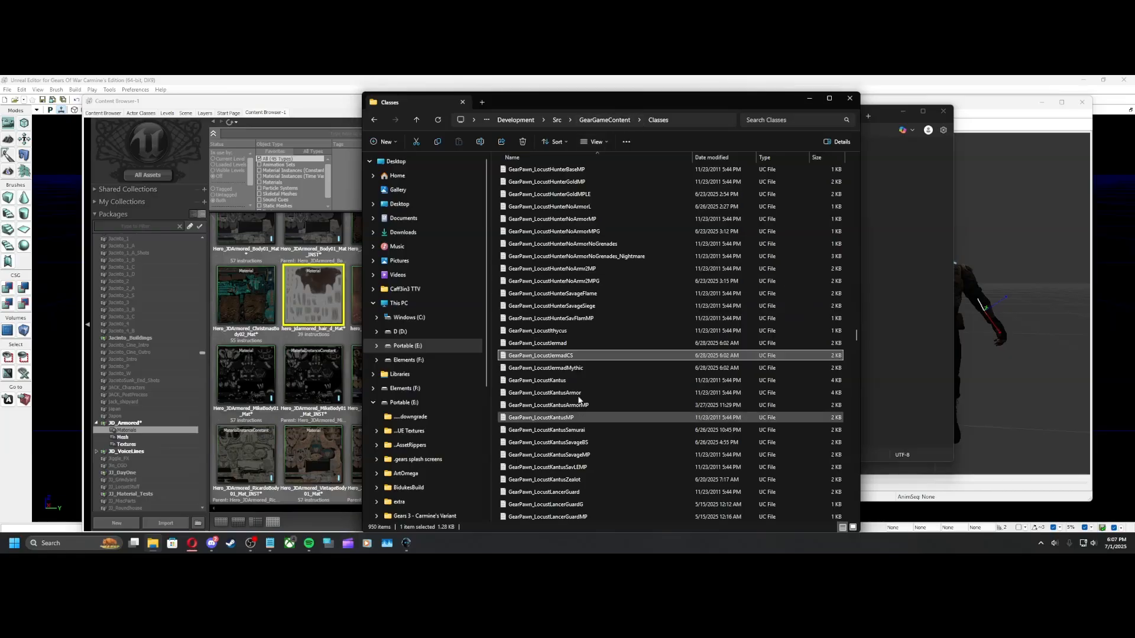
left_click(810, 98)
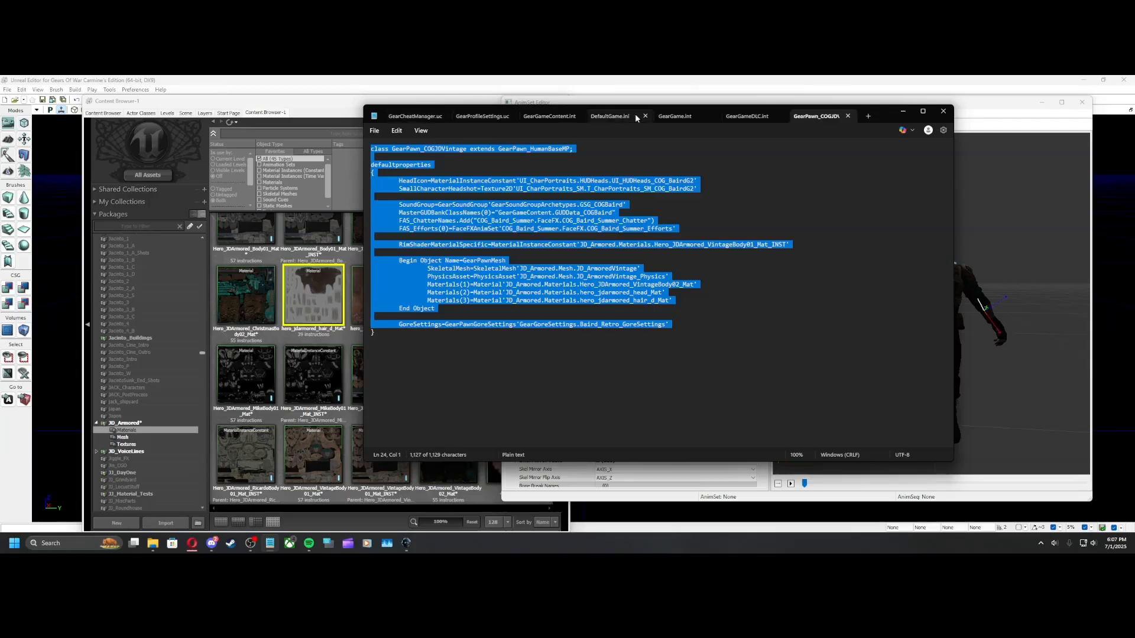
left_click(402, 117)
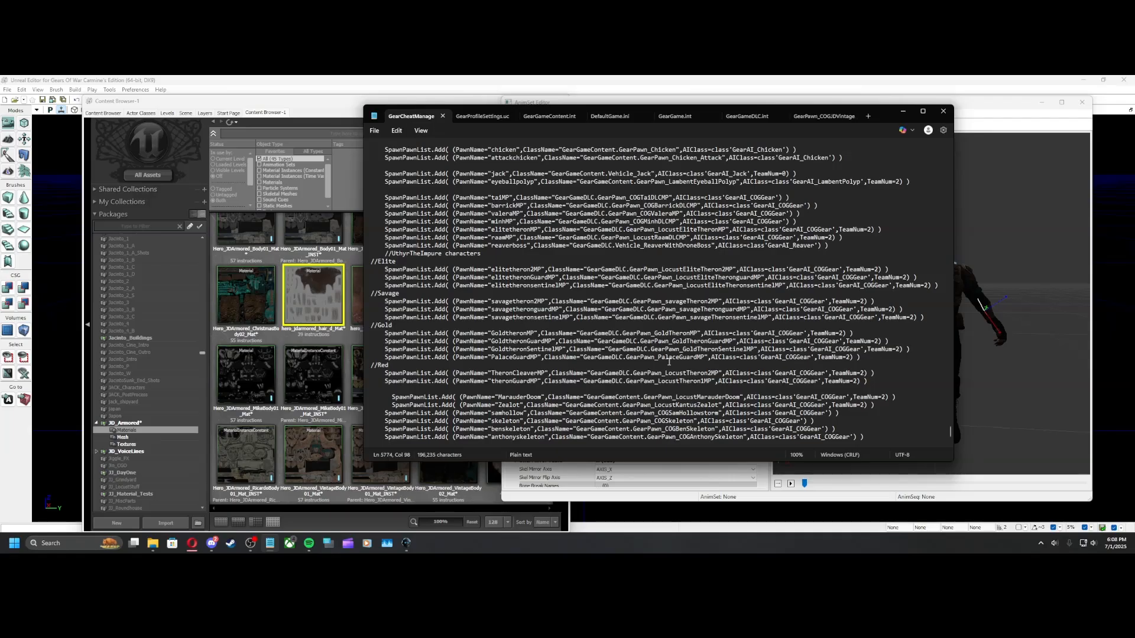
scroll(669, 361, "down", 1)
scroll(678, 397, "down", 6)
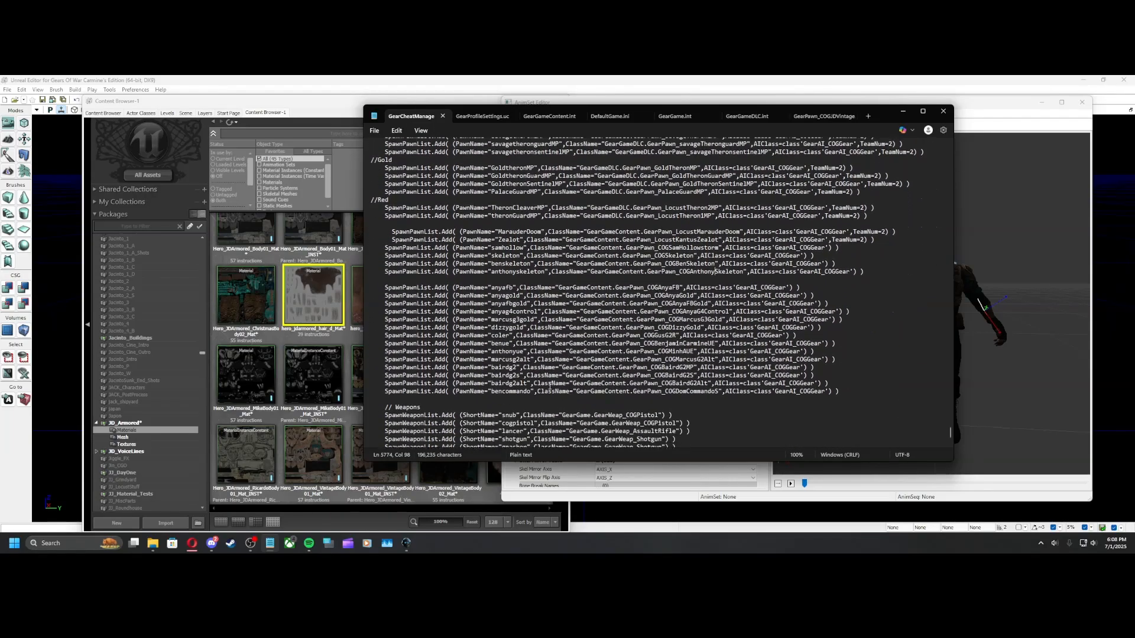
Examine the SpawnPawnList entries in GearCheatManager.uc, comparing the COG lines with the Zealot line's TeamNum=2 parameter
scroll(539, 210, "up", 1)
scroll(949, 431, "down", 15)
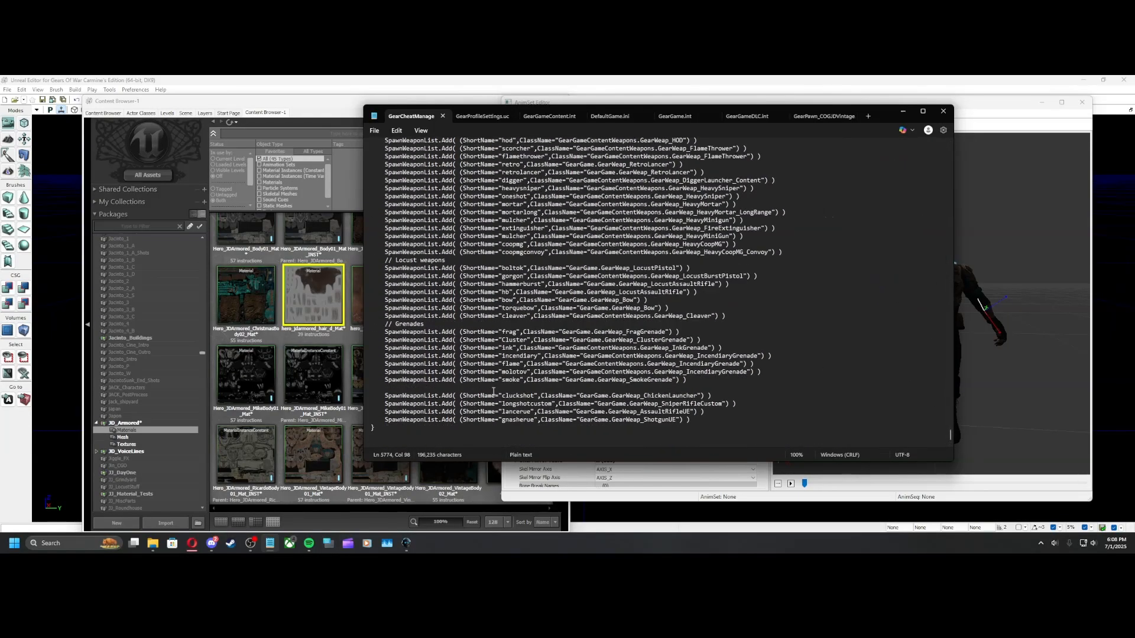
scroll(504, 403, "up", 6)
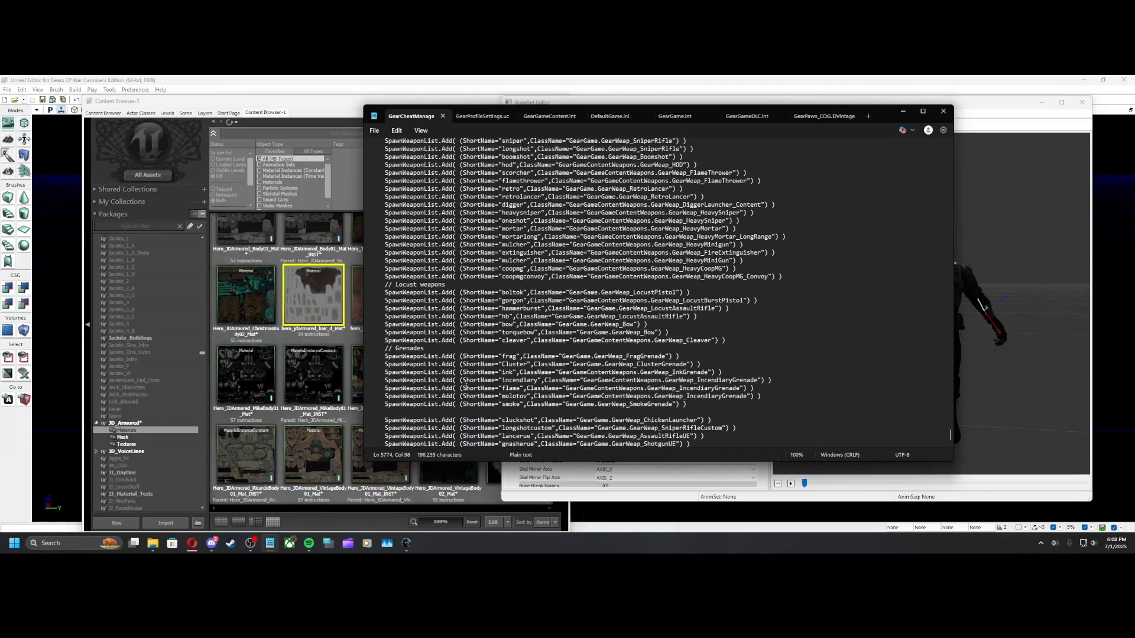
scroll(491, 351, "up", 7)
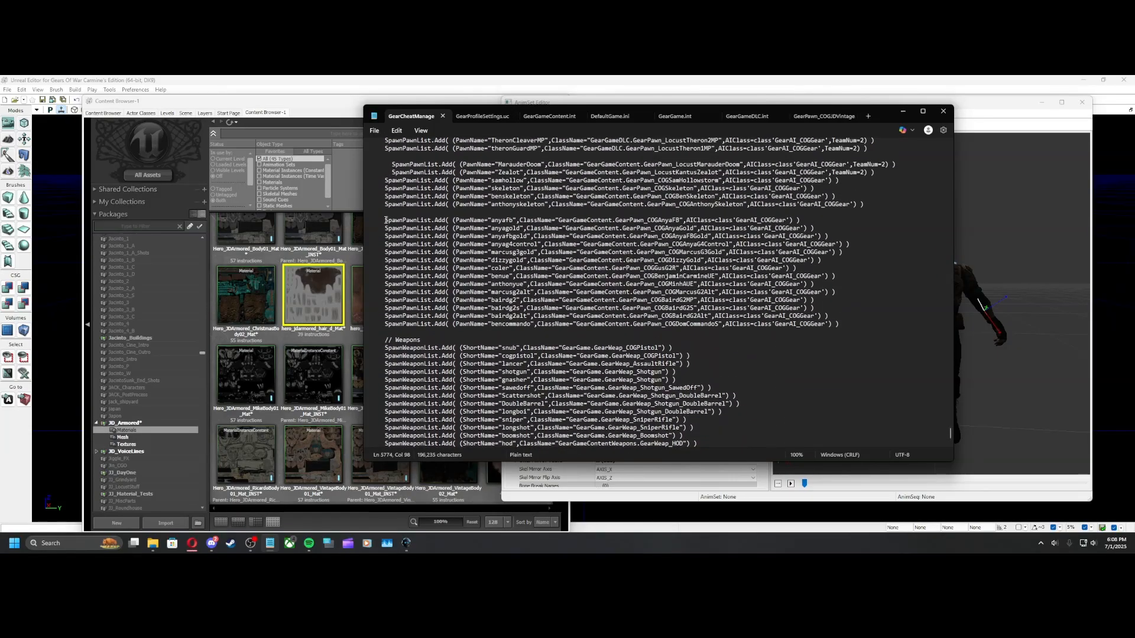
left_click_drag(385, 220, 802, 220)
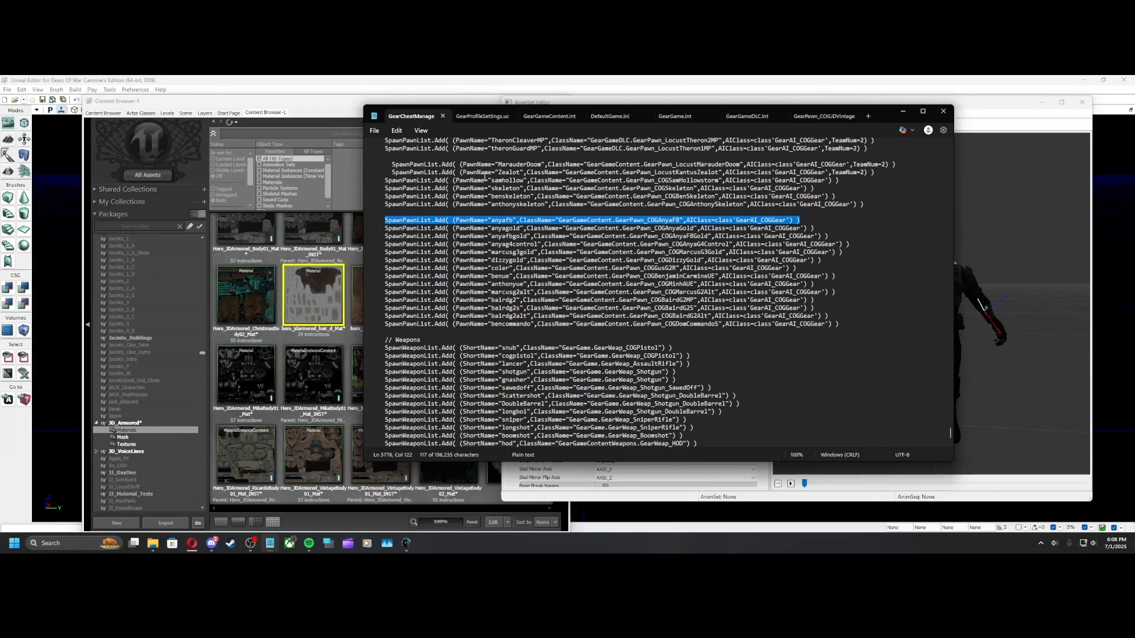
mouse_move(372, 188)
left_mouse_down()
mouse_move(629, 188)
mouse_move(431, 188)
mouse_move(372, 176)
left_mouse_up()
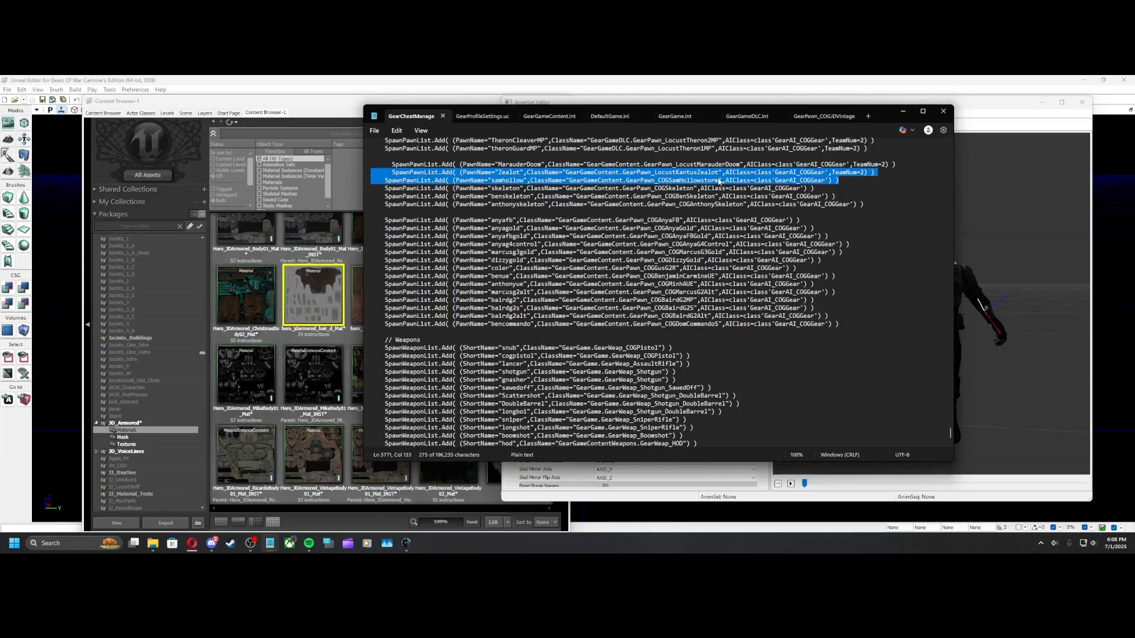
left_click(841, 179)
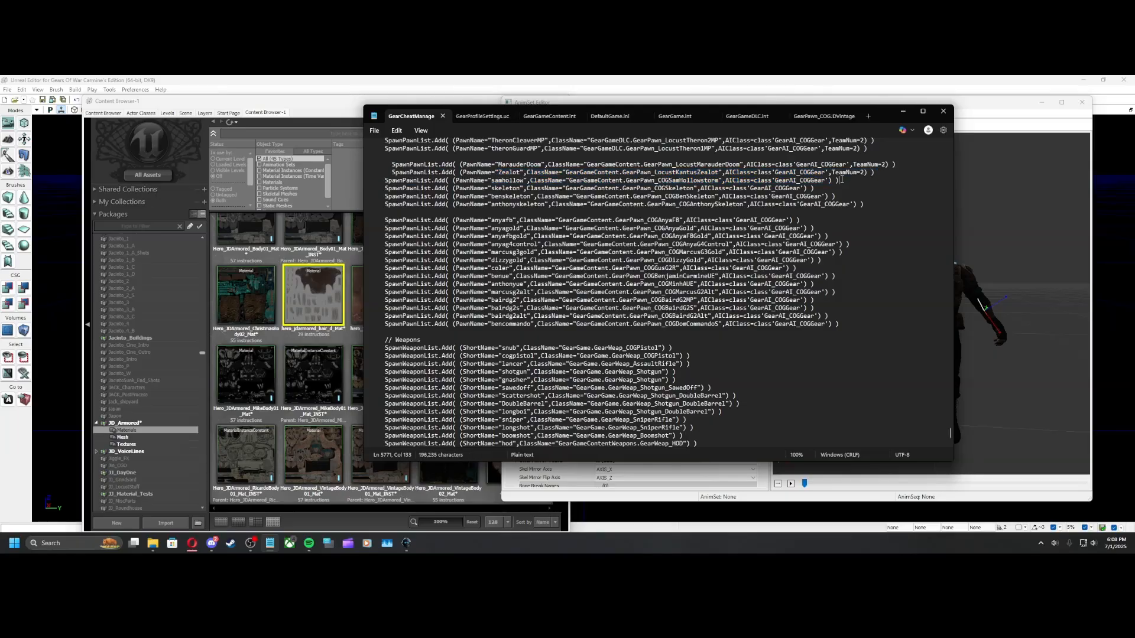
left_click_drag(653, 172, 716, 180)
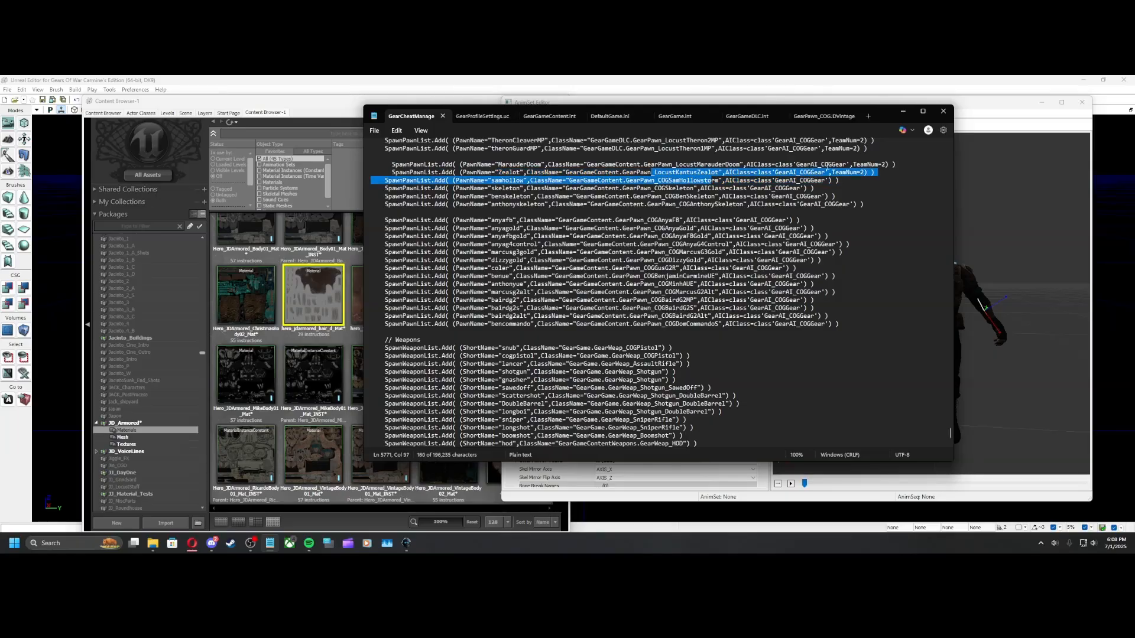
left_click(829, 172)
left_click_drag(829, 172, 866, 174)
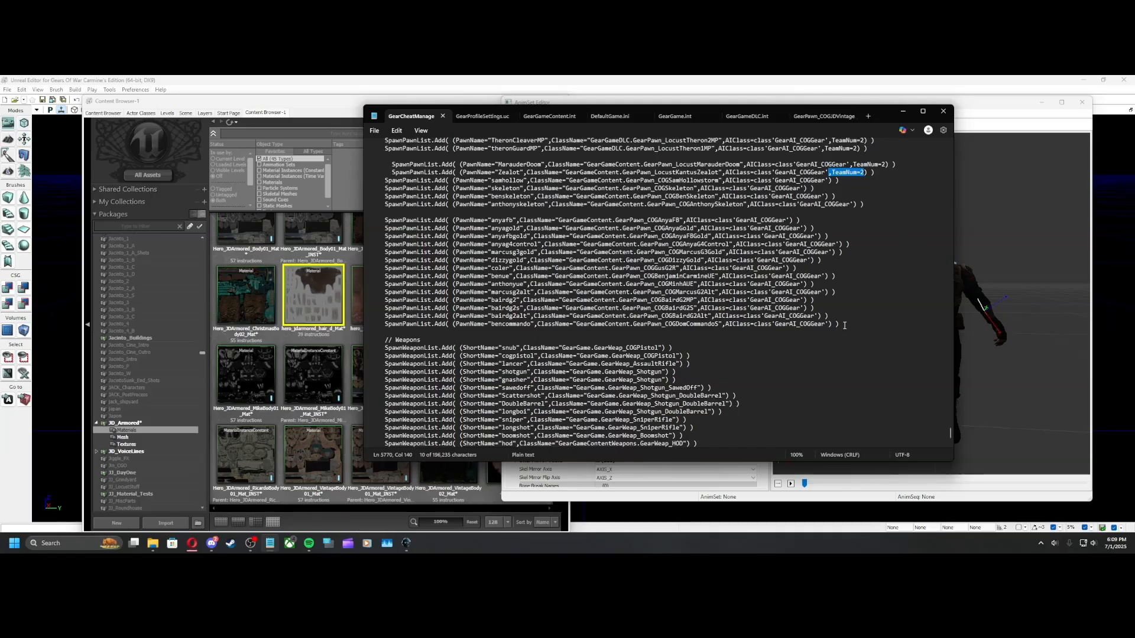
Duplicate the bencommando SpawnPawnList line directly below itself, leaving blank lines before the Weapons section
left_click_drag(844, 325, 798, 331)
left_click(366, 325)
key("ctrl+c")
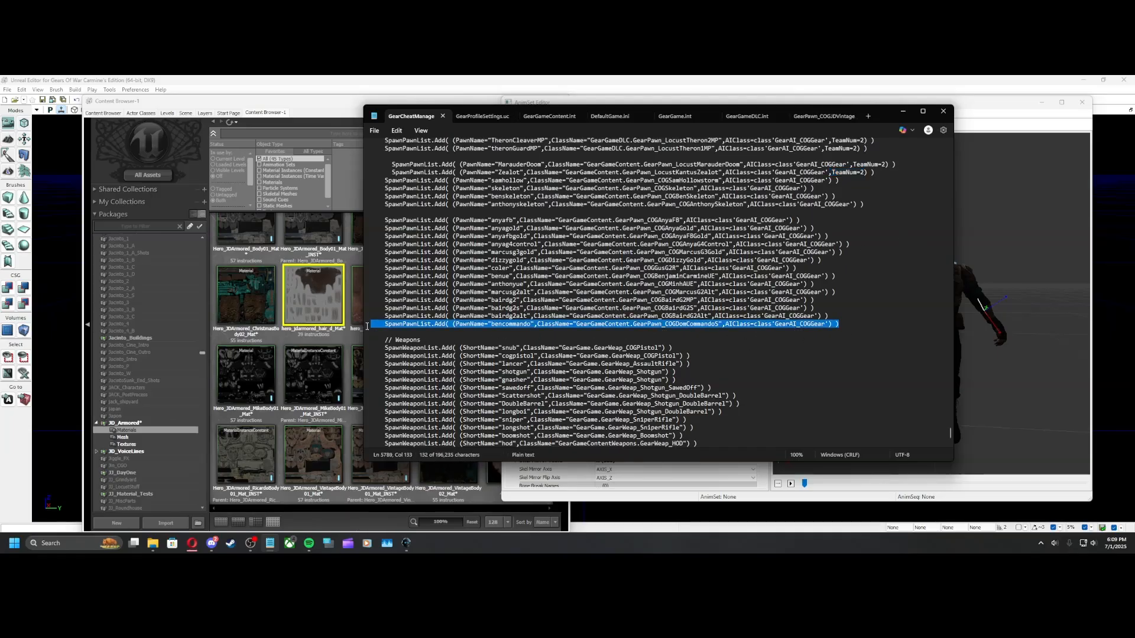
left_click(853, 327)
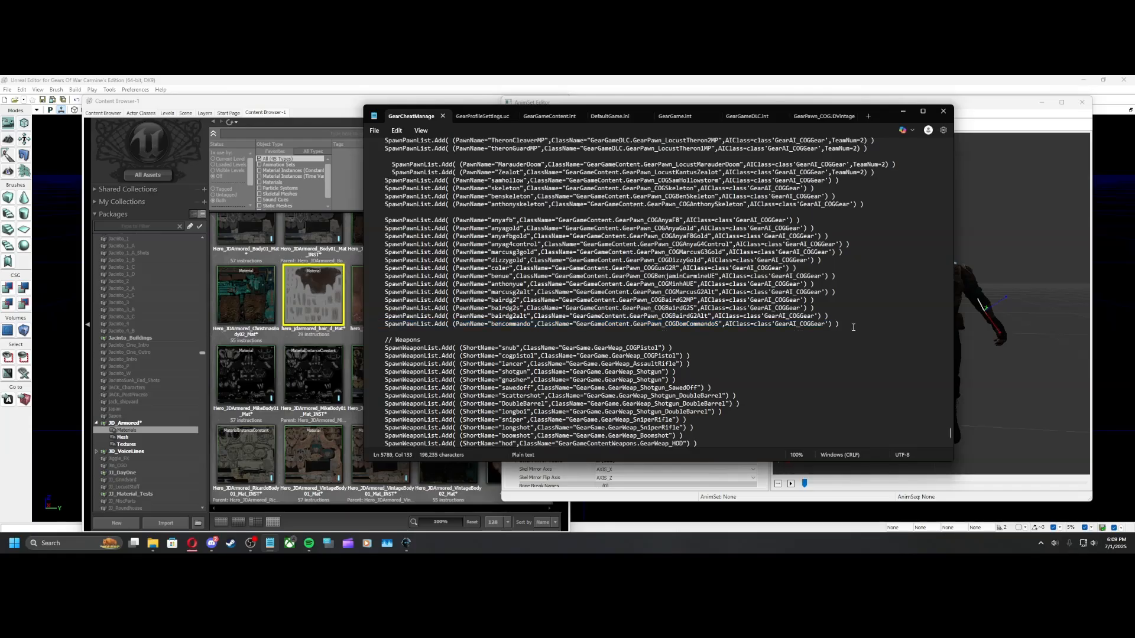
key("Return")
key("Return")
key("Return")
key("Return")
key("Return")
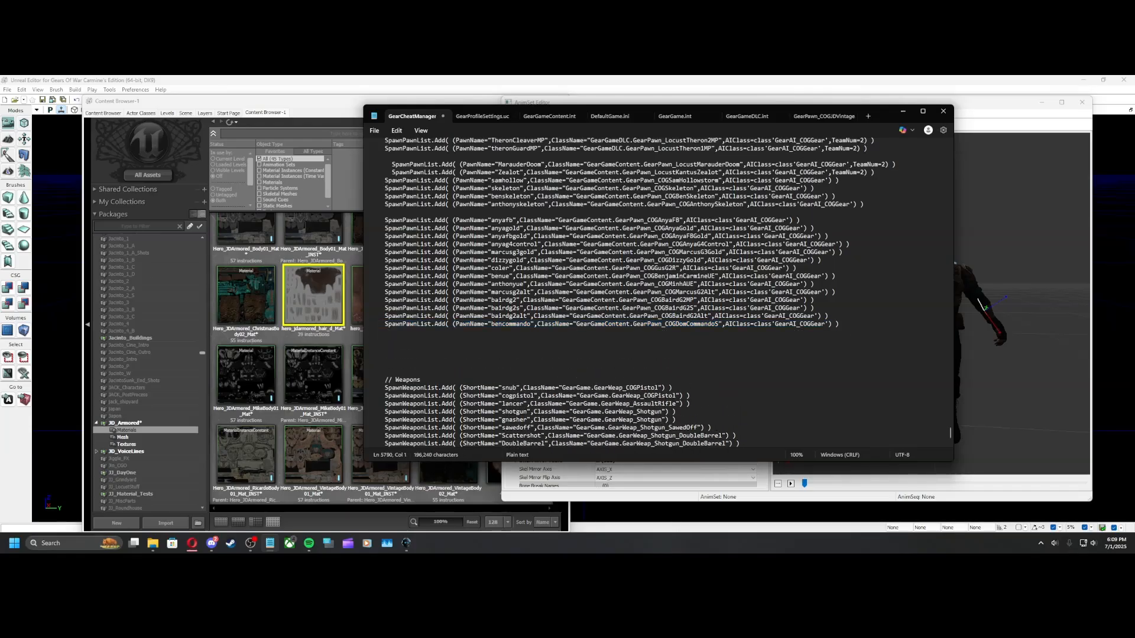
key("ctrl+v")
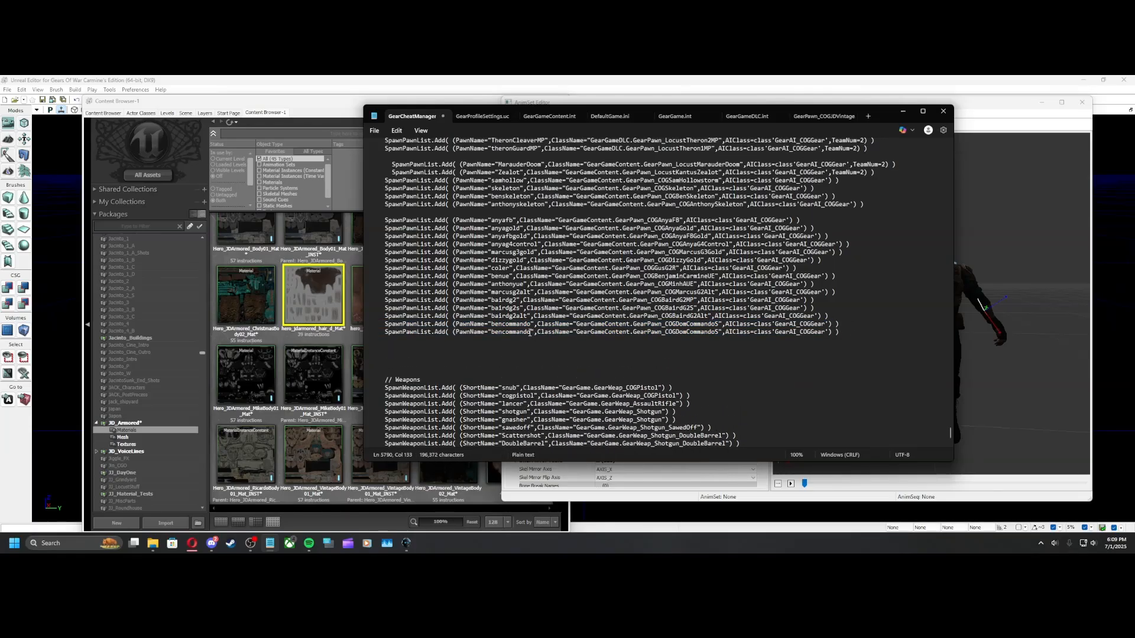
Set the duplicated line's PawnName to jdvintage and its class to GearPawn_COGJDVintage, and save the file
left_click_drag(539, 350, 493, 336)
double_click(493, 334)
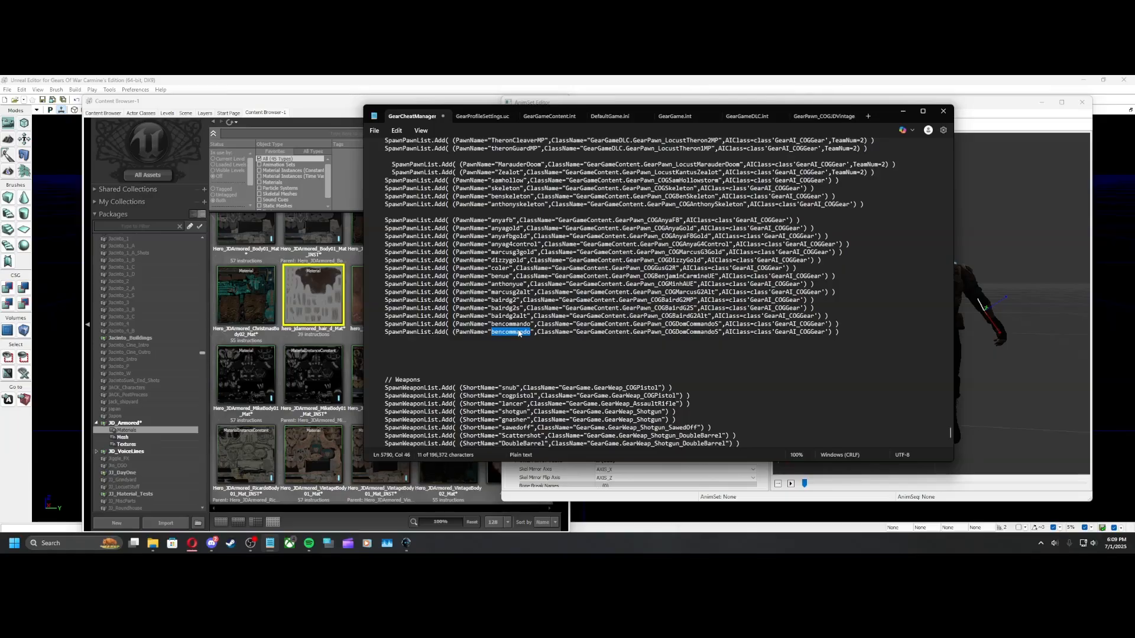
type("jdvintage")
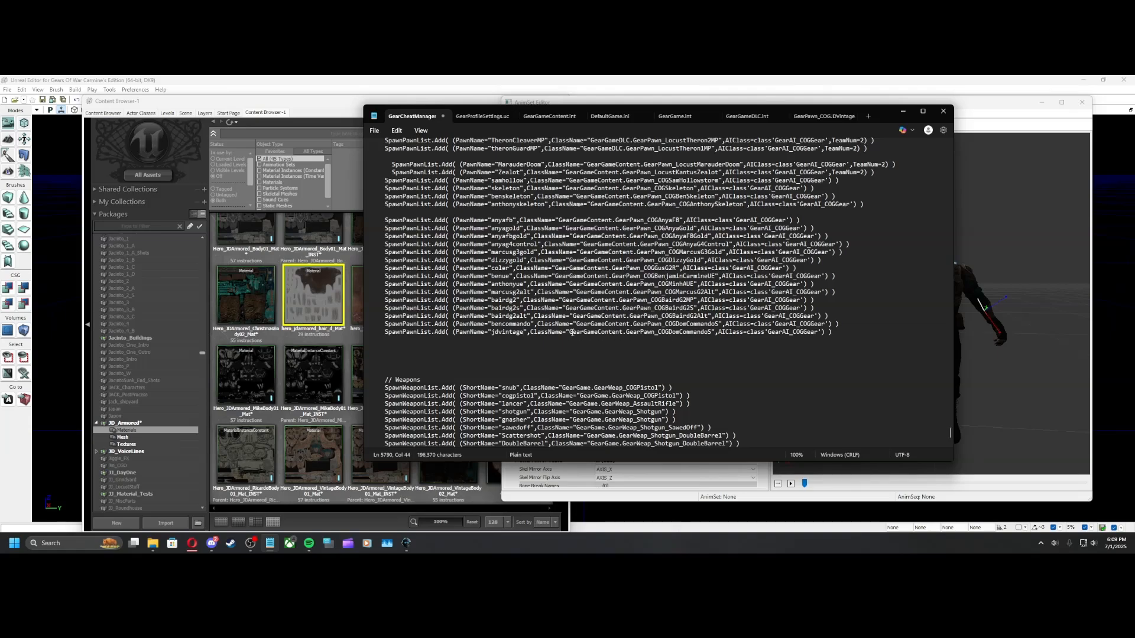
left_click_drag(669, 332, 712, 335)
type("JDVintage")
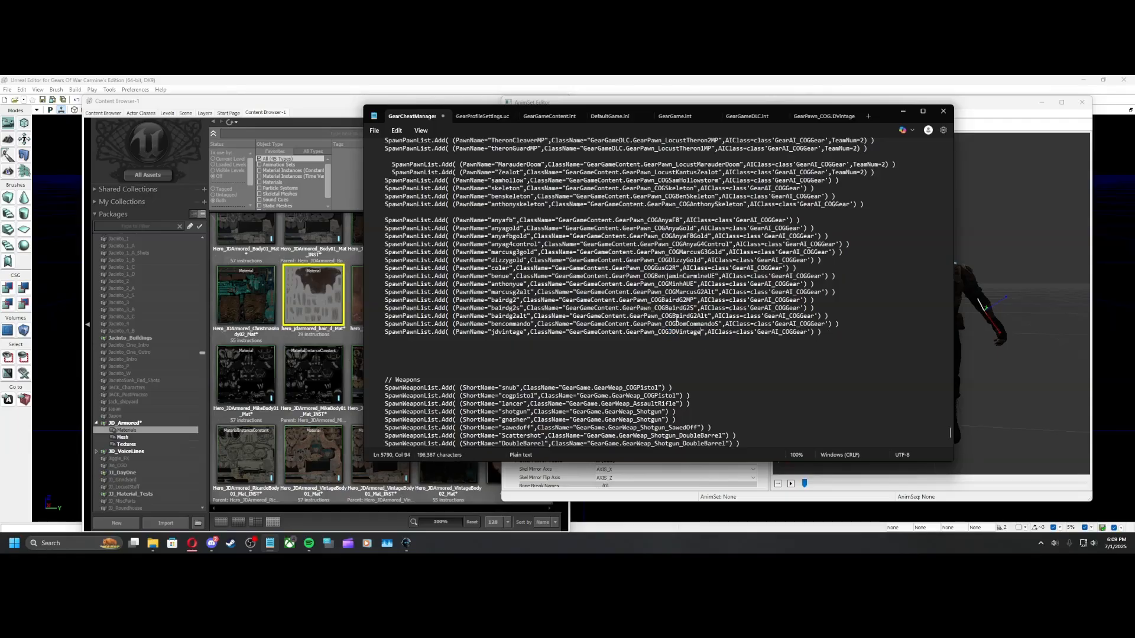
left_click(374, 131)
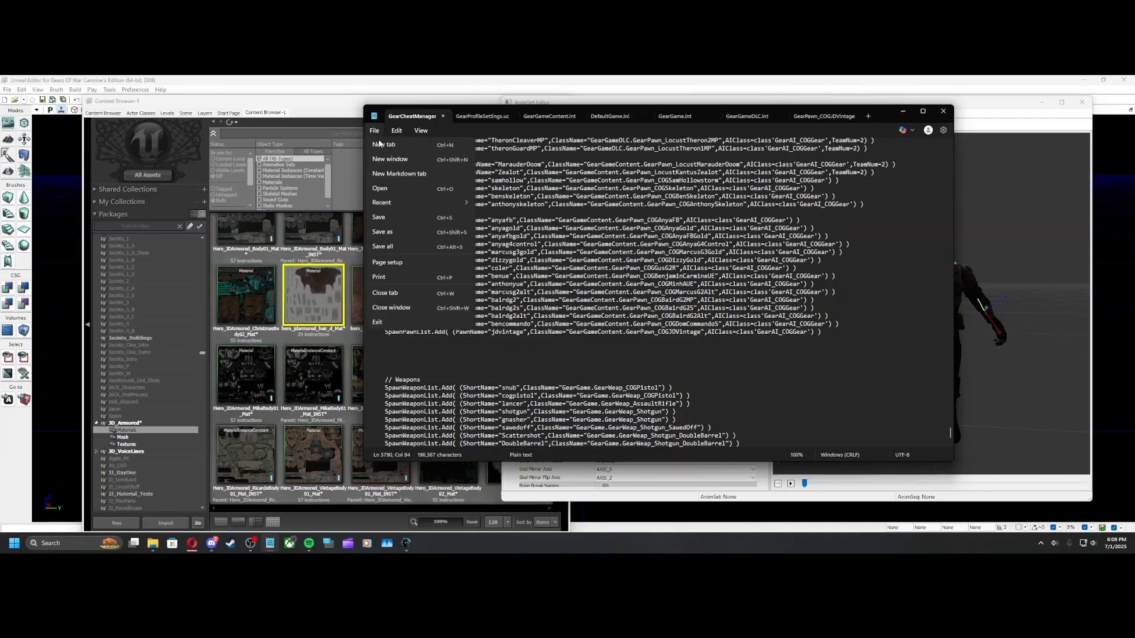
left_click(387, 219)
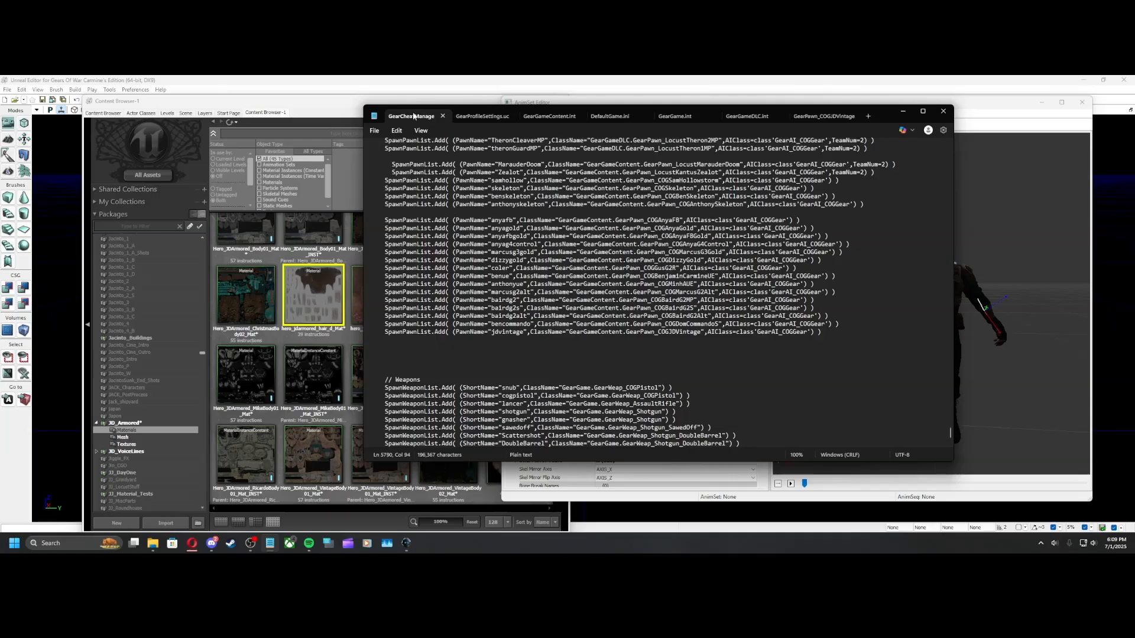
Examine the last entries of the COG and Locust character enums in GearProfileSettings.uc
left_click(480, 117)
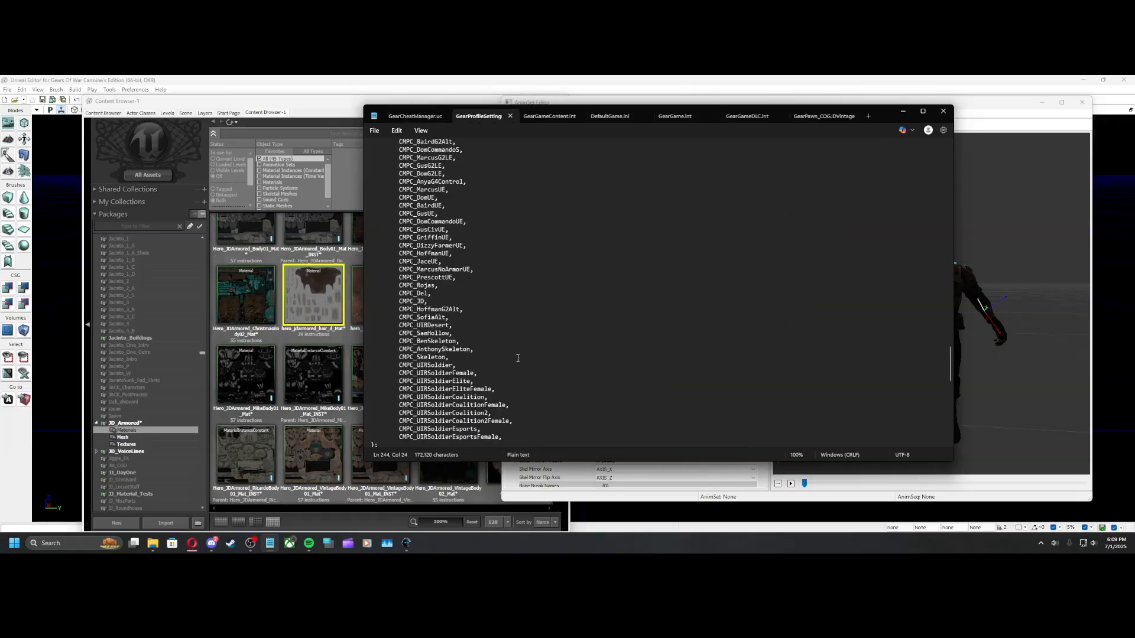
scroll(518, 358, "down", 4)
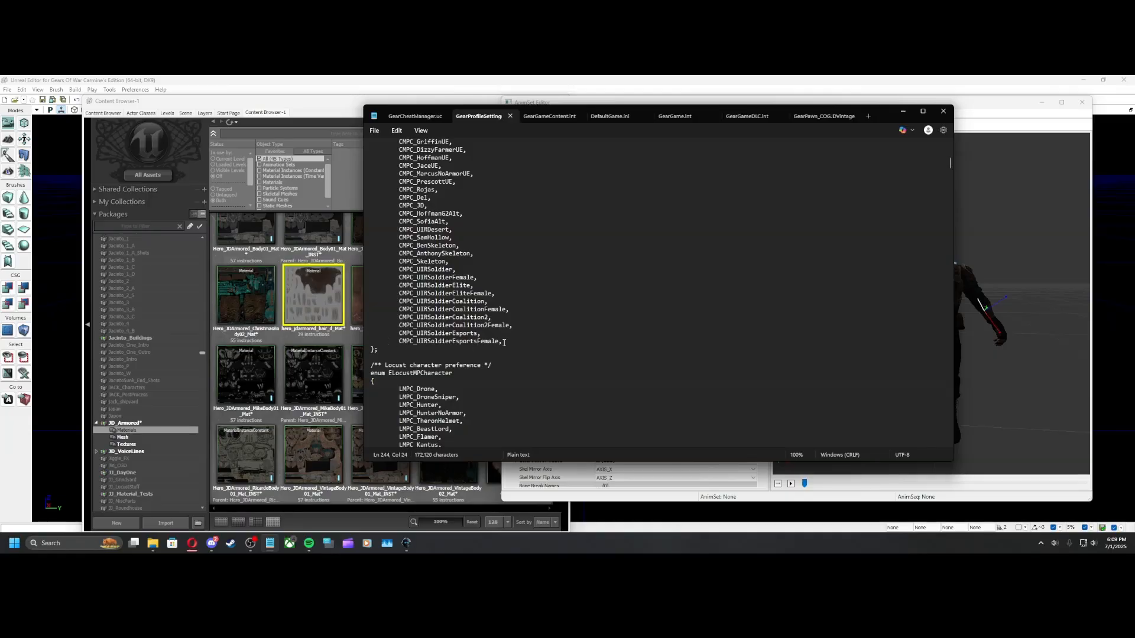
left_click_drag(502, 341, 368, 341)
scroll(456, 352, "down", 15)
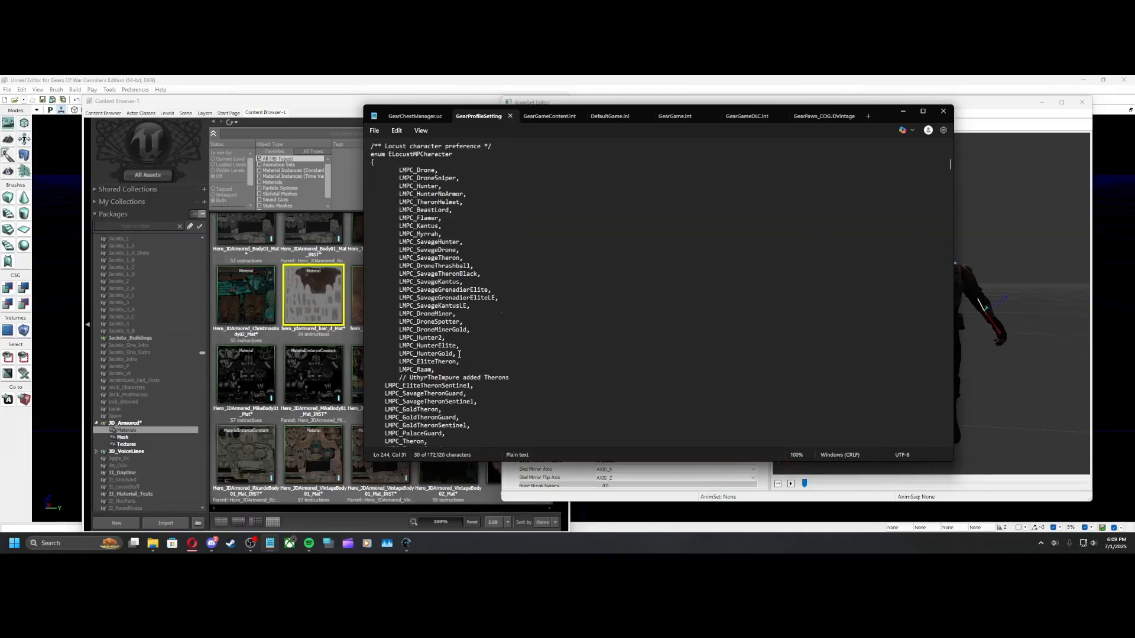
left_click_drag(463, 335, 369, 335)
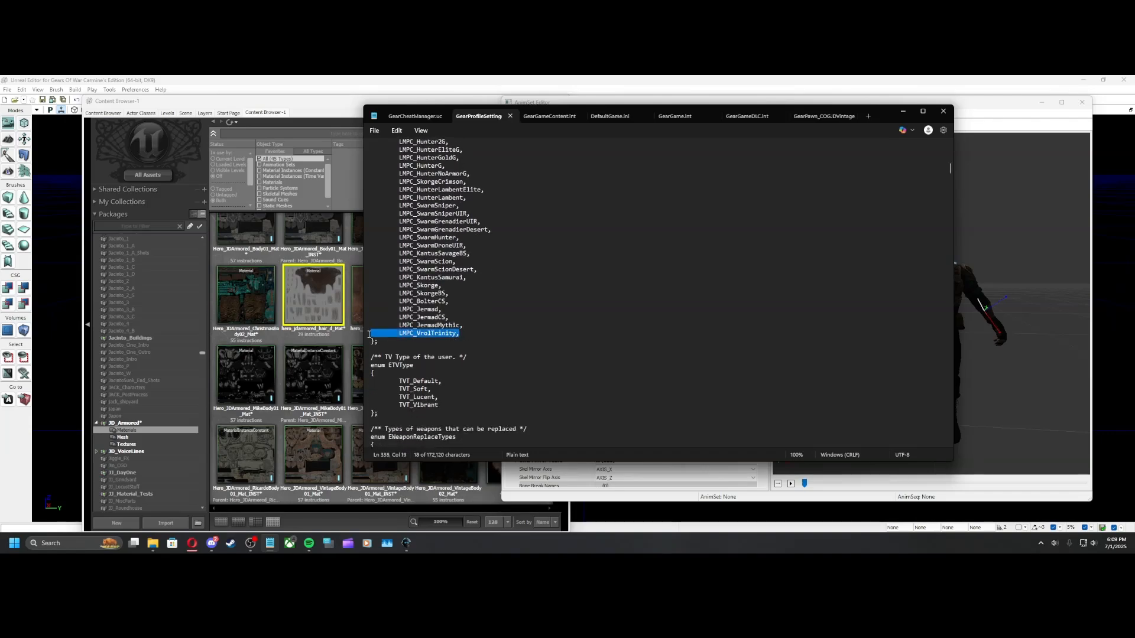
scroll(433, 340, "up", 15)
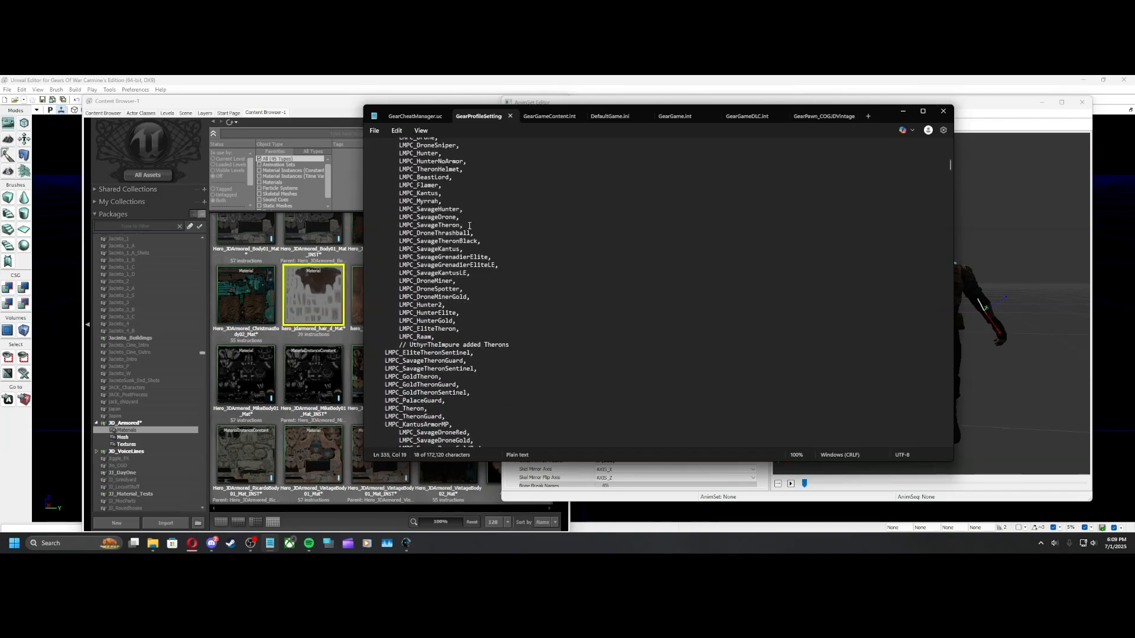
Add the entry CMPC_JDVintage, after CMPC_UIRSoldierEsportsFemale at the end of the COG character enum and save the file
scroll(476, 258, "up", 1)
left_click(505, 245)
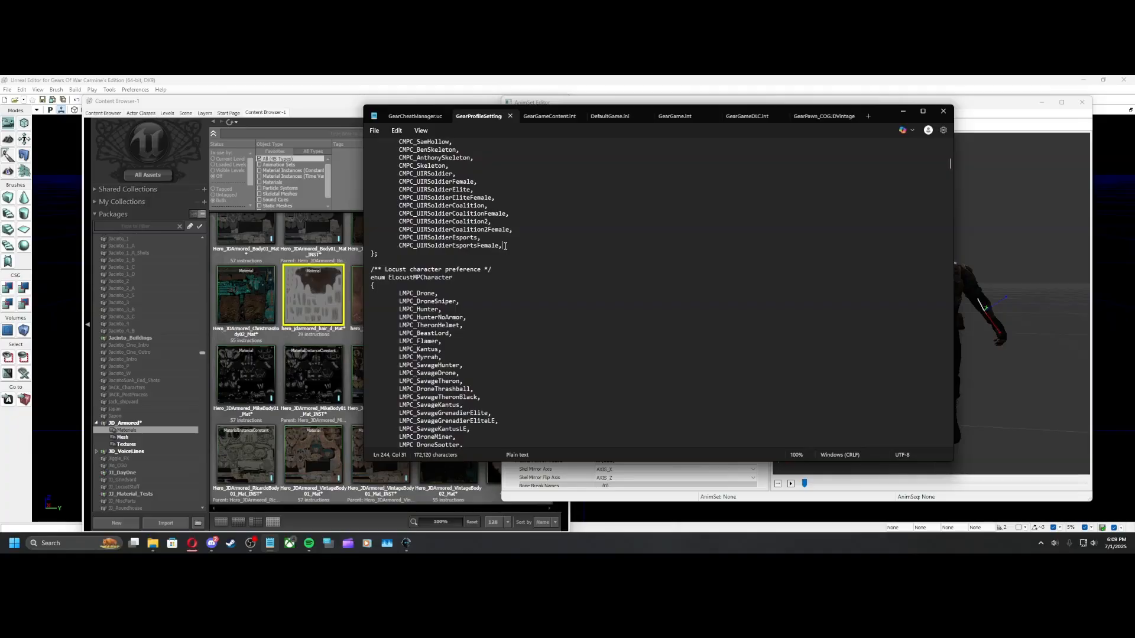
key("Return")
key("Tab")
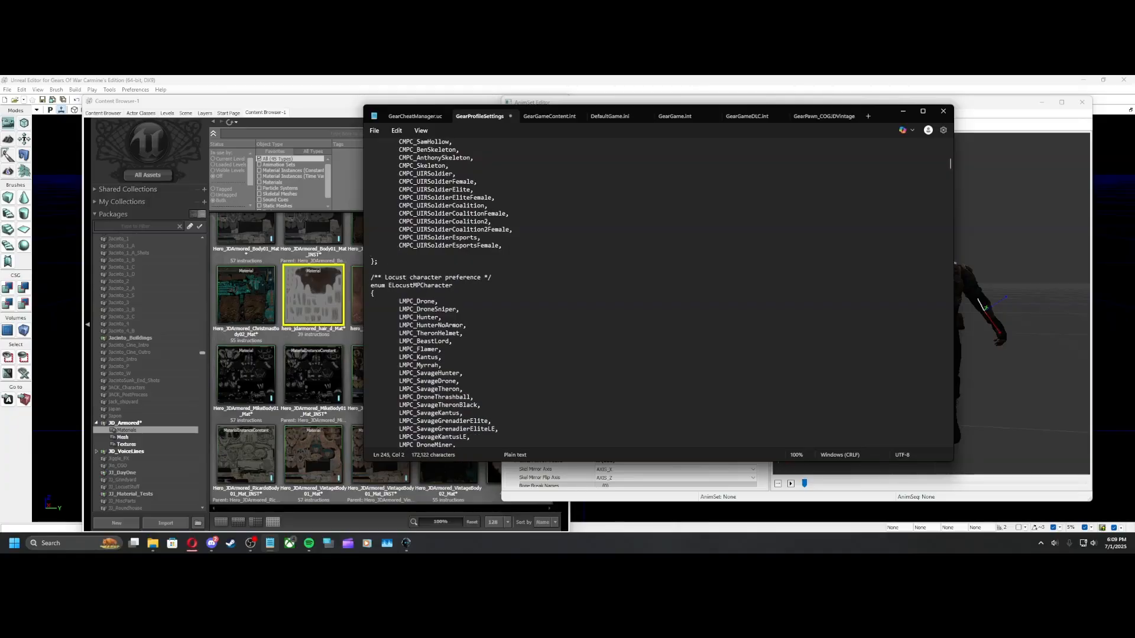
type("CMPC_JDVintage,")
double_click(450, 254)
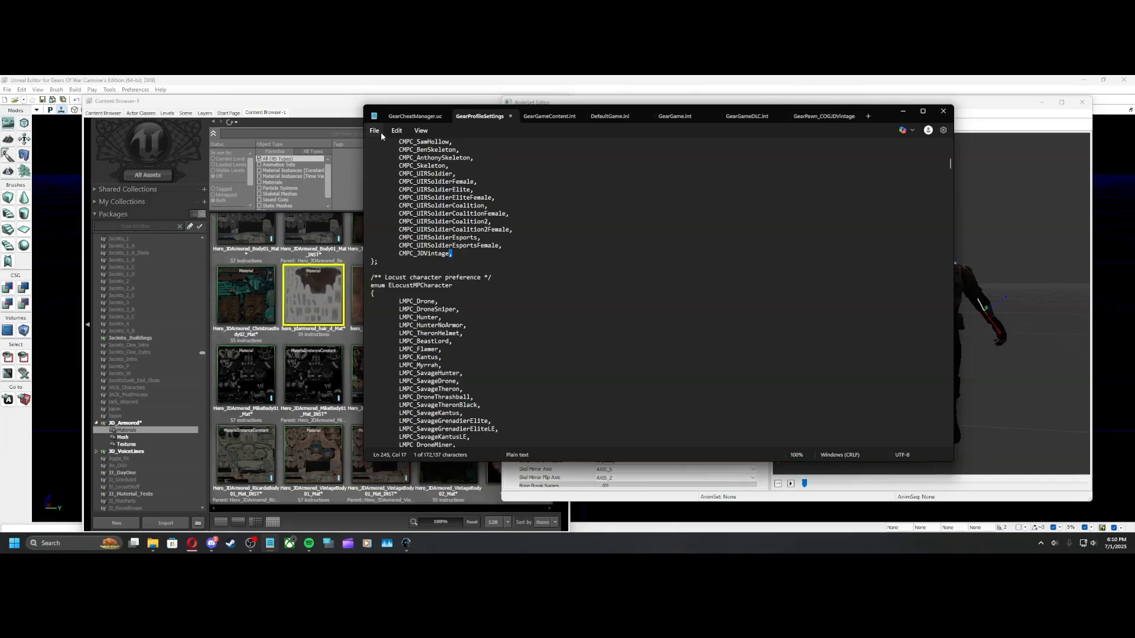
key("ctrl+s")
left_click_drag(461, 254, 372, 254)
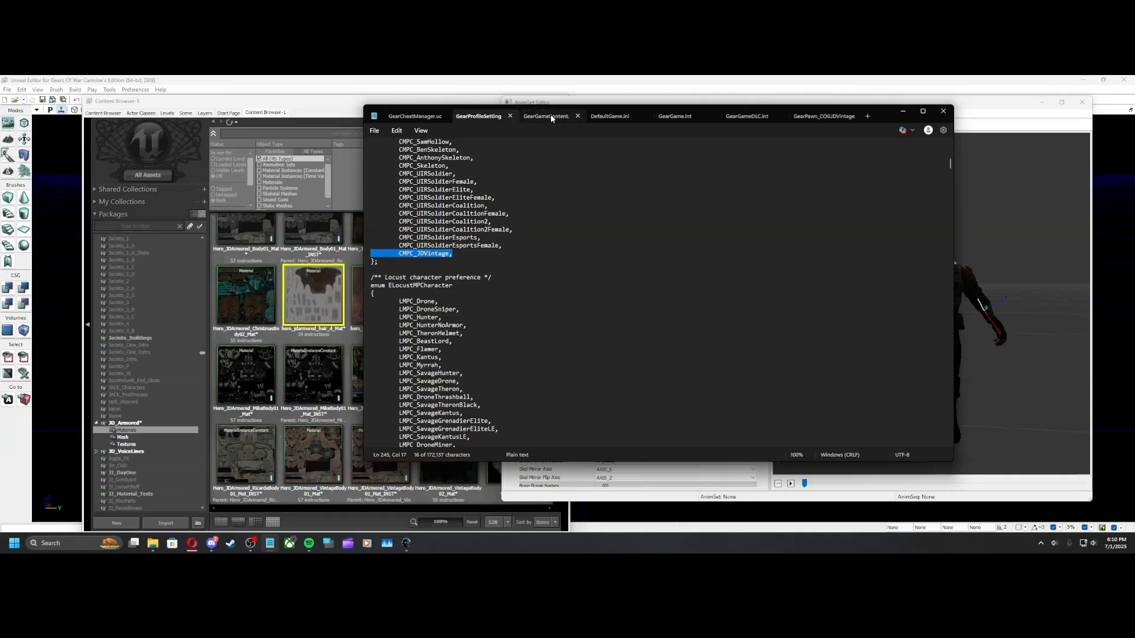
Move the open GearGameContent.int file between GearGame.int and GearGameDLC.int, and switch to DefaultGame.ini
left_click_drag(551, 115, 678, 113)
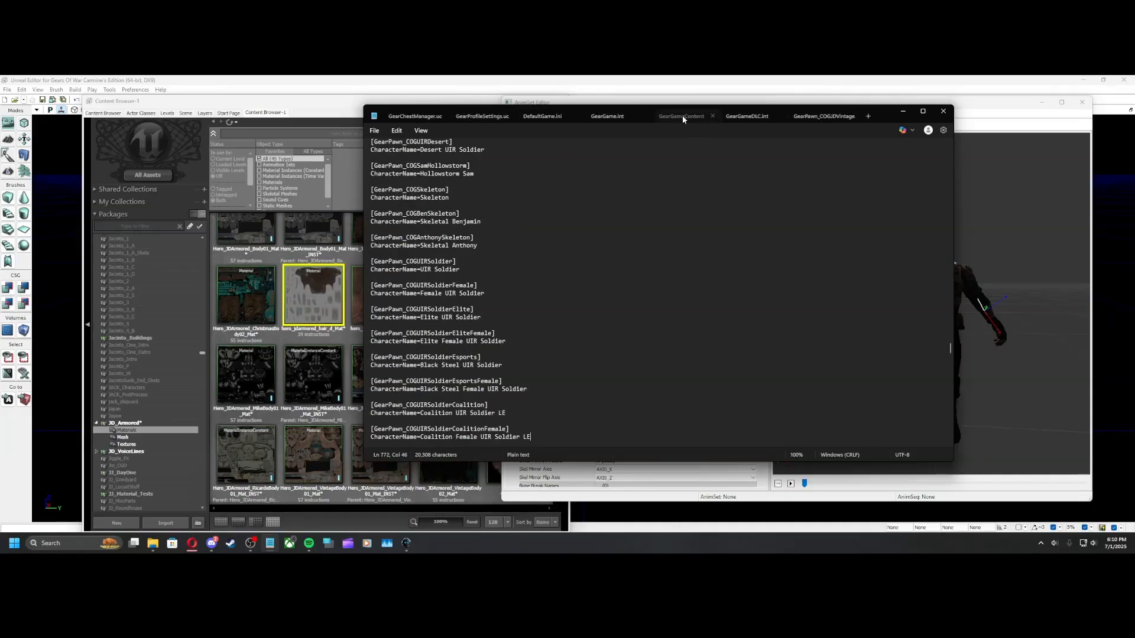
left_click(487, 116)
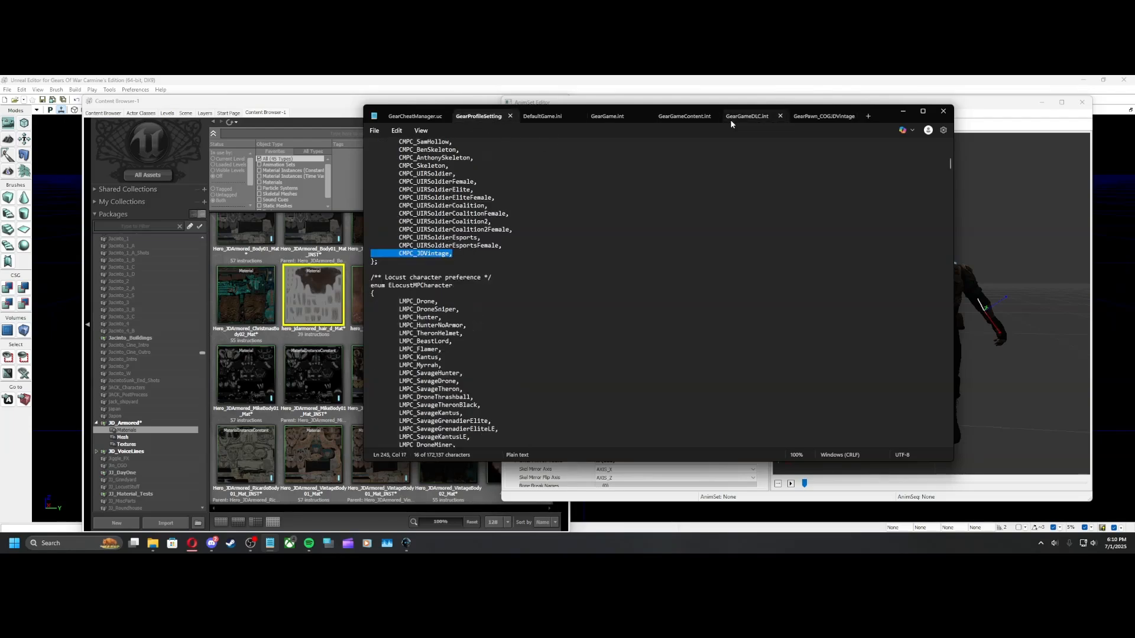
left_click(548, 115)
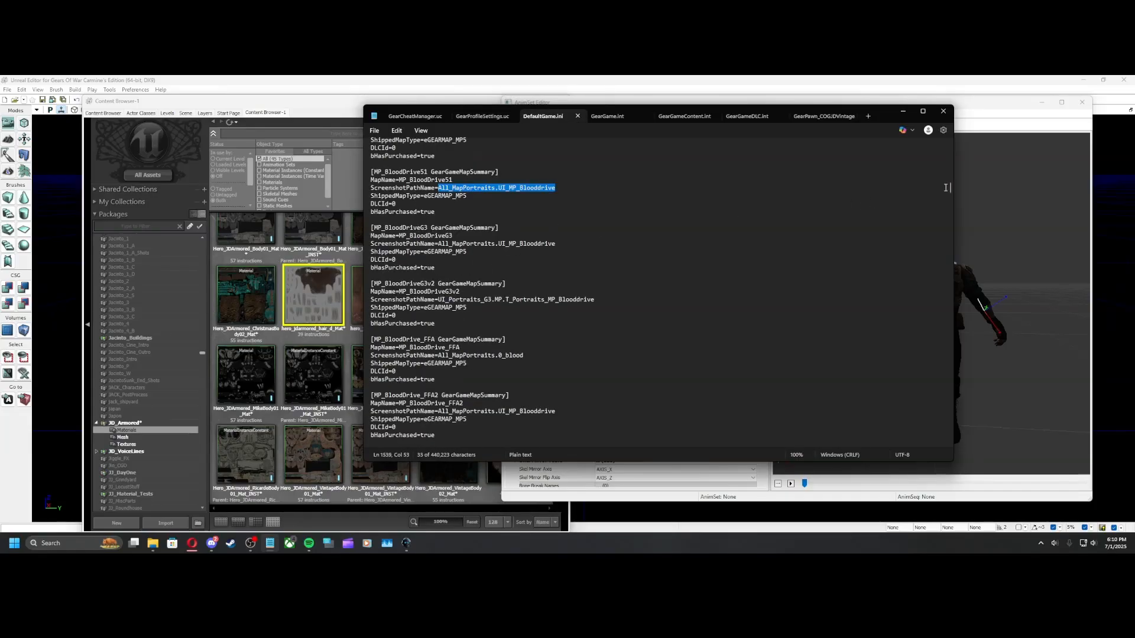
Find the [GearGame.GearMPResources_Base] section that holds the COGClassPaths entries in DefaultGame.ini
left_click_drag(949, 186, 956, 149)
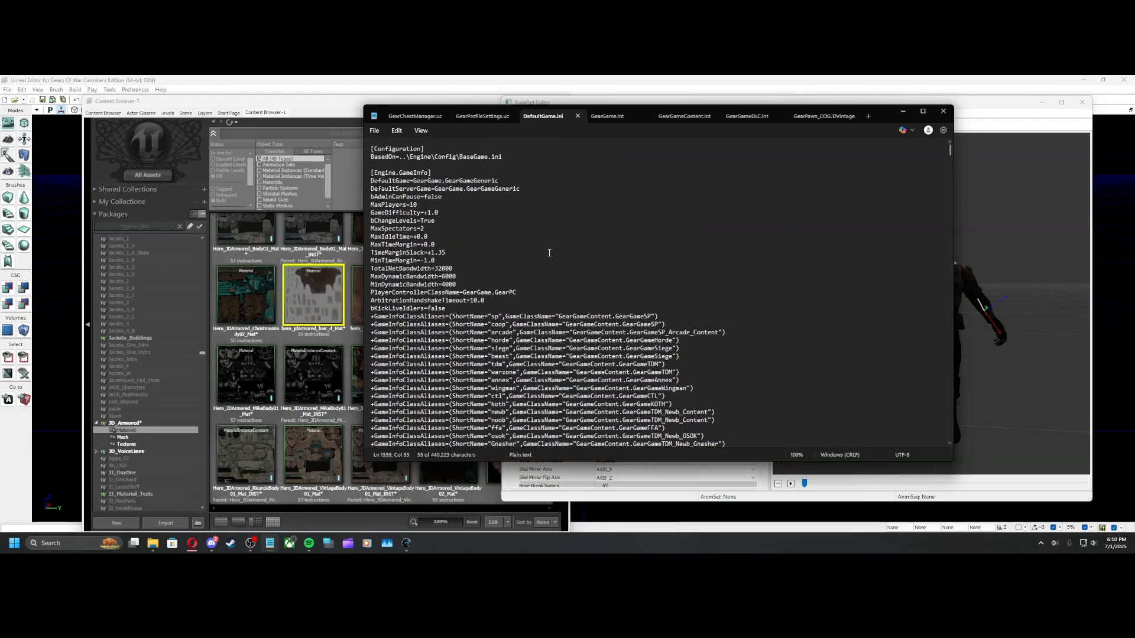
scroll(574, 319, "down", 20)
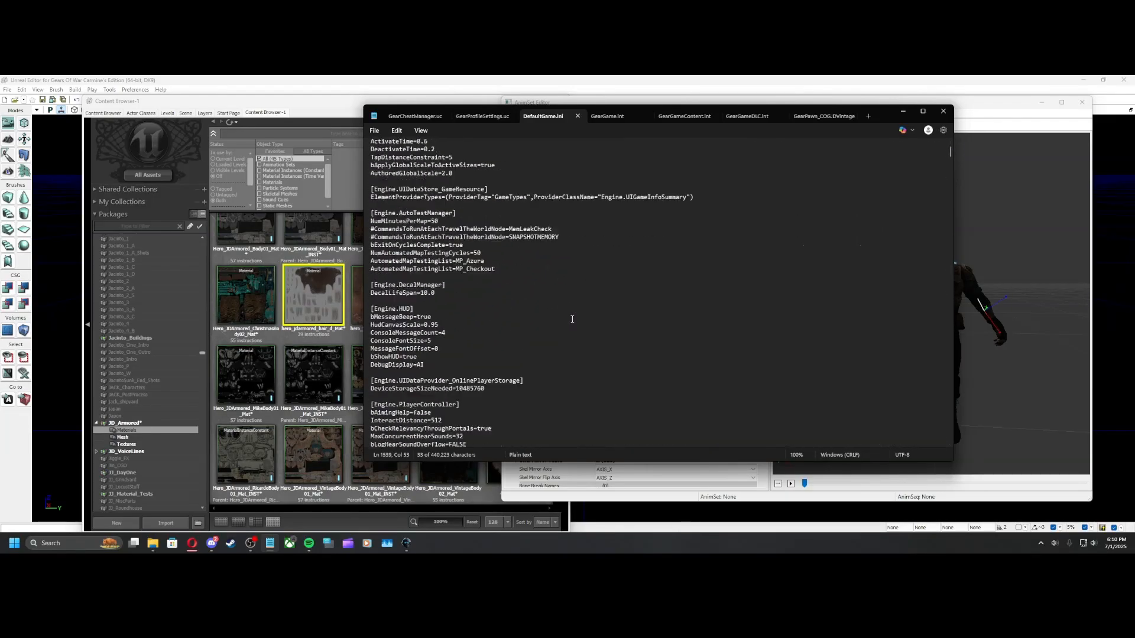
scroll(572, 319, "down", 11)
scroll(571, 319, "down", 20)
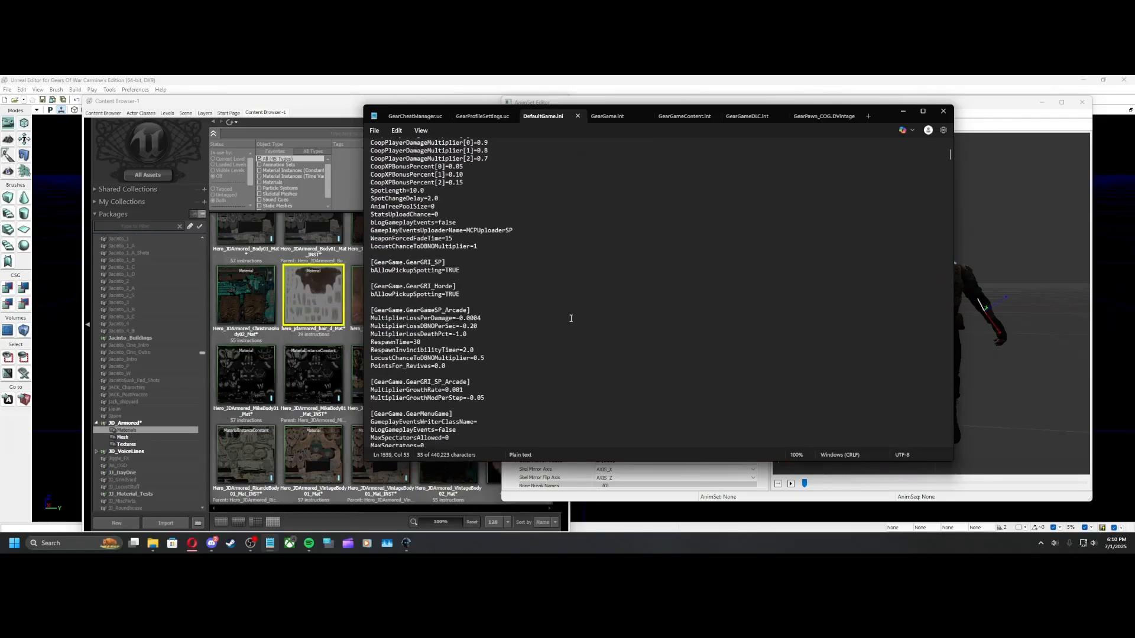
scroll(473, 296, "down", 10)
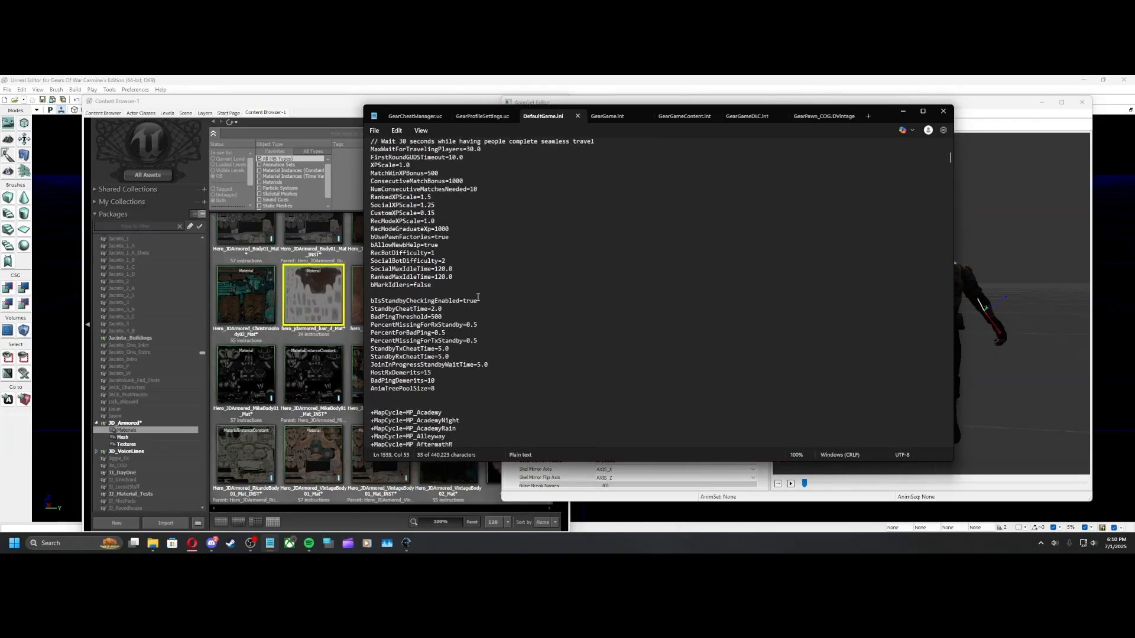
scroll(405, 266, "down", 3)
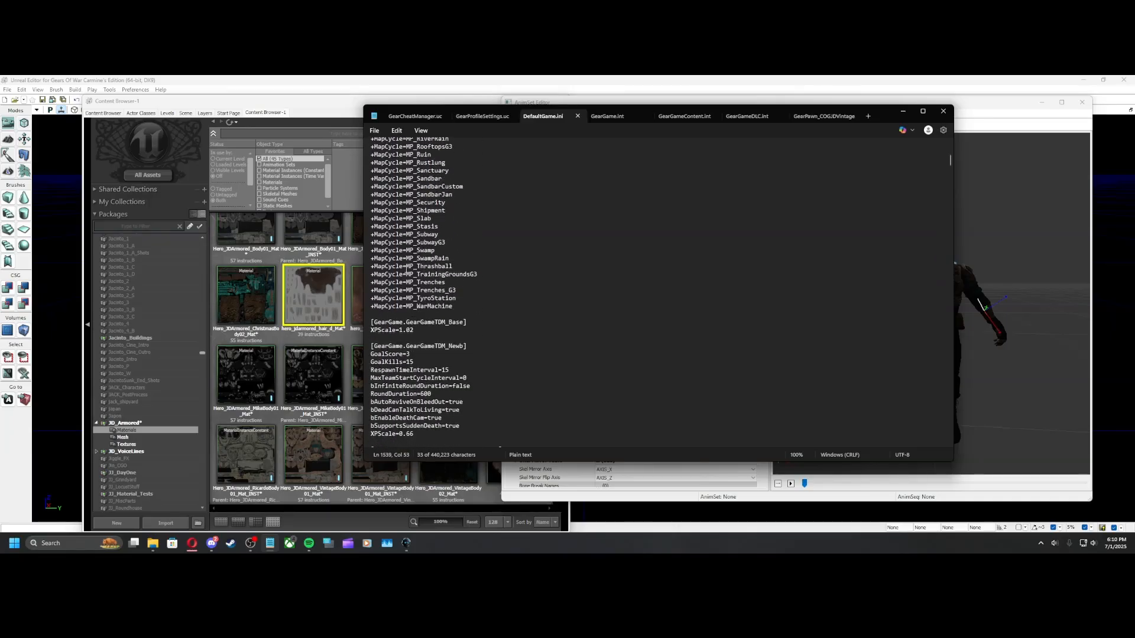
scroll(405, 267, "down", 15)
scroll(474, 294, "up", 6)
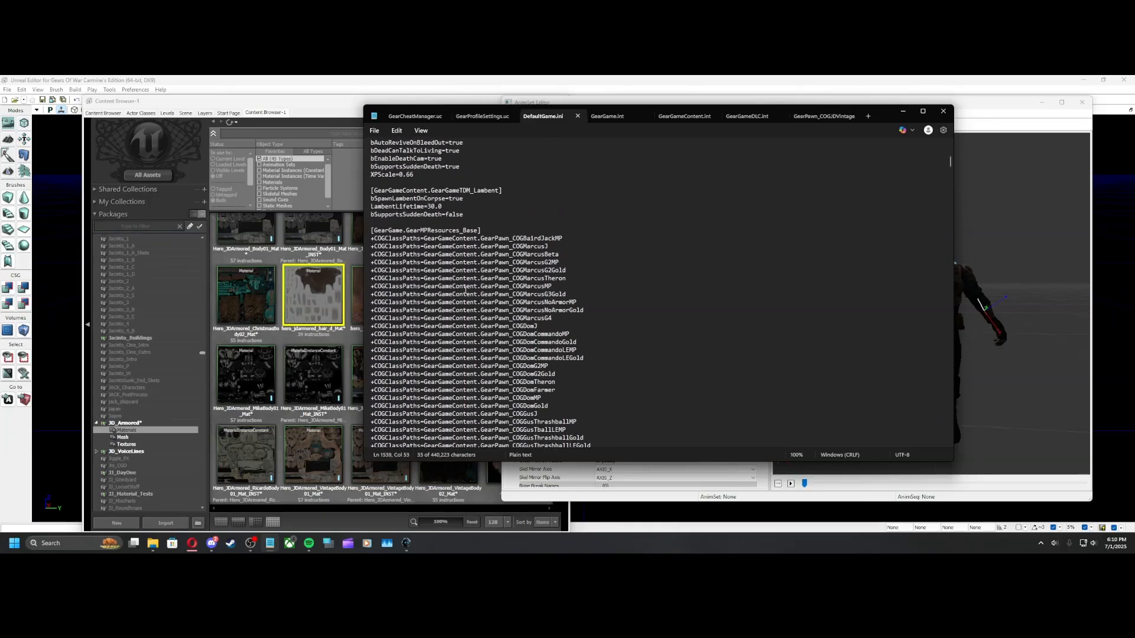
Examine the COGClassPaths entries in the GearMPResources_Base section down to the last one before the LocustClassPaths list
left_click_drag(371, 263, 511, 289)
scroll(512, 291, "down", 12)
scroll(512, 291, "down", 15)
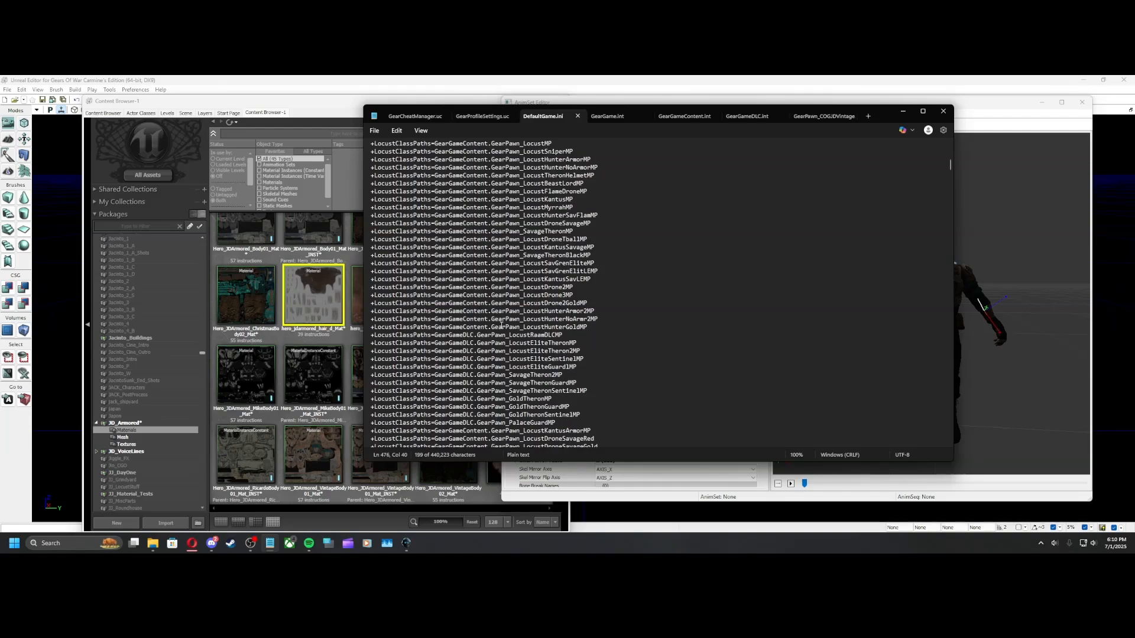
scroll(433, 334, "up", 1)
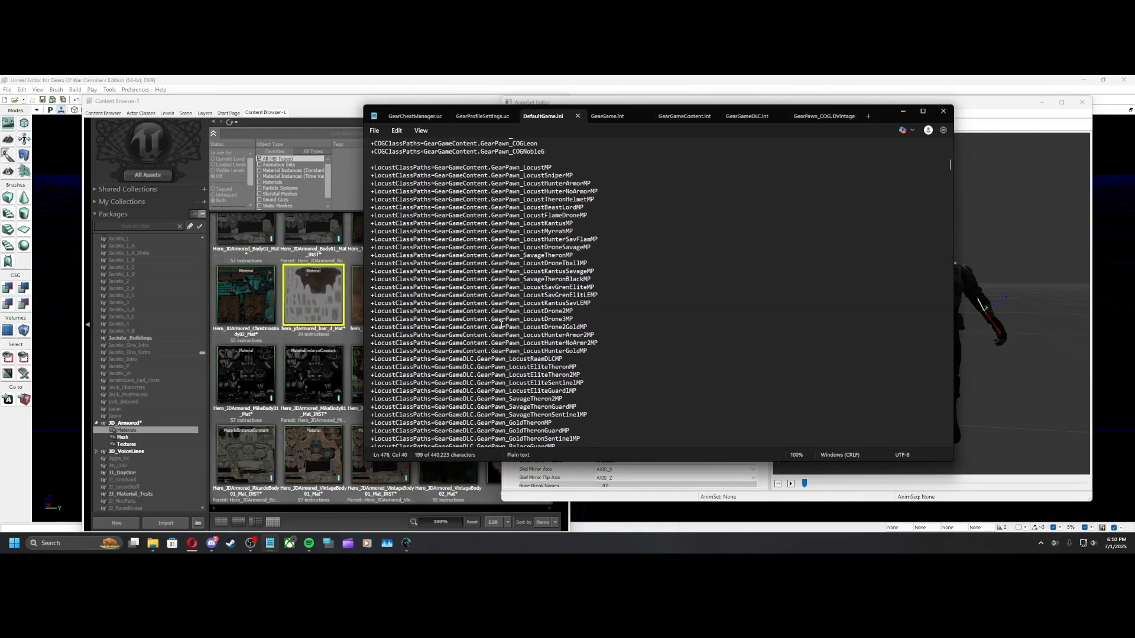
scroll(515, 351, "up", 3)
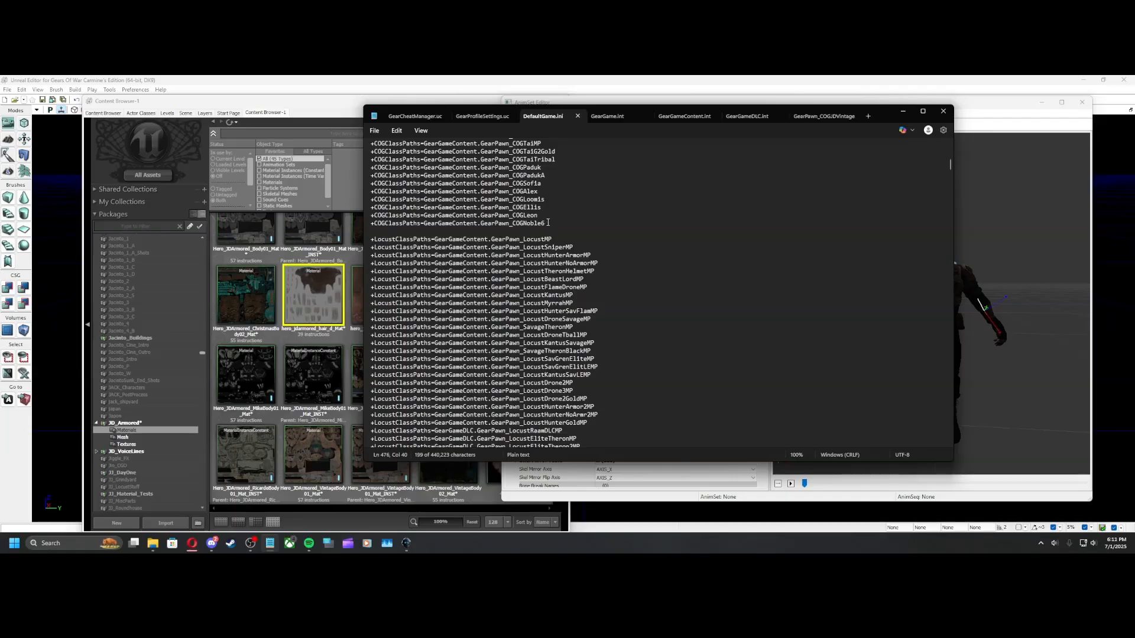
scroll(520, 260, "up", 6)
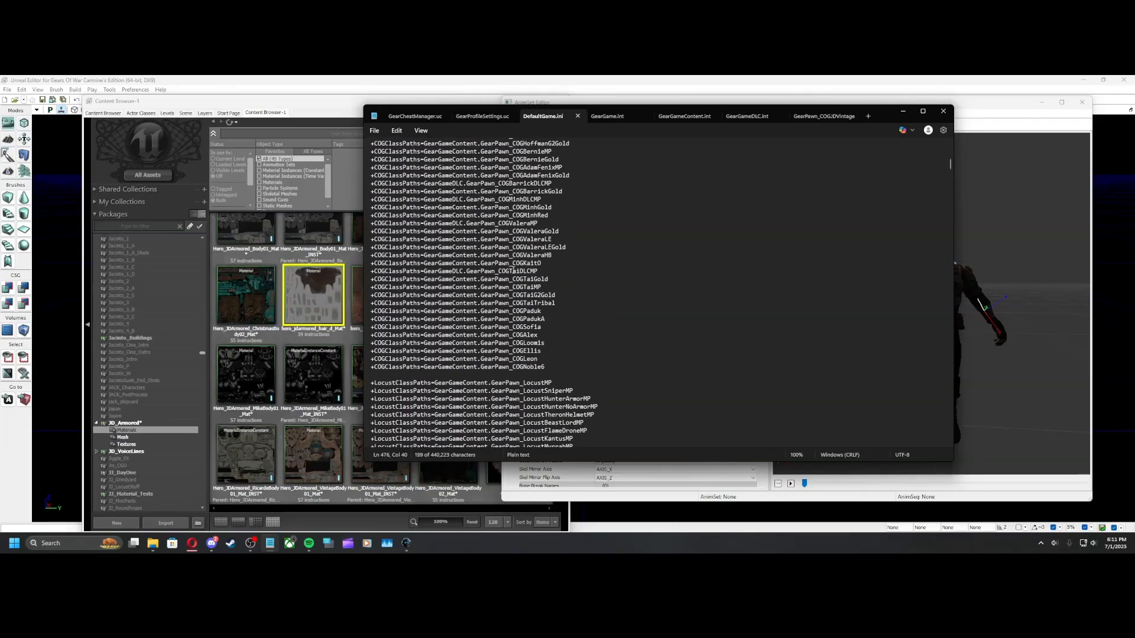
left_click_drag(541, 321, 373, 306)
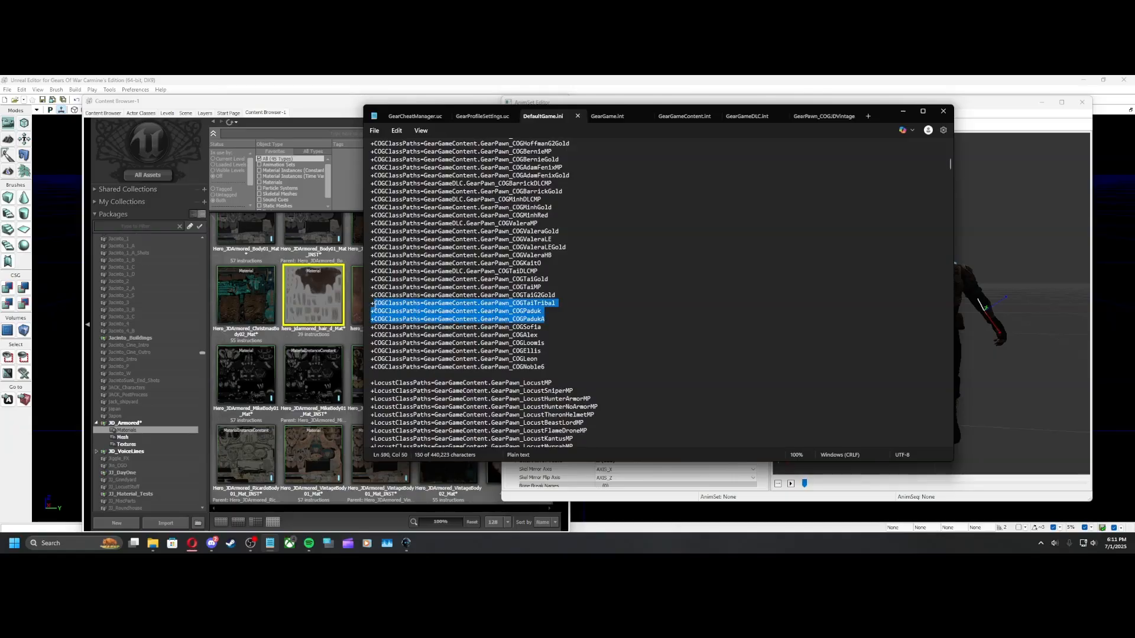
key("Down")
key("Down")
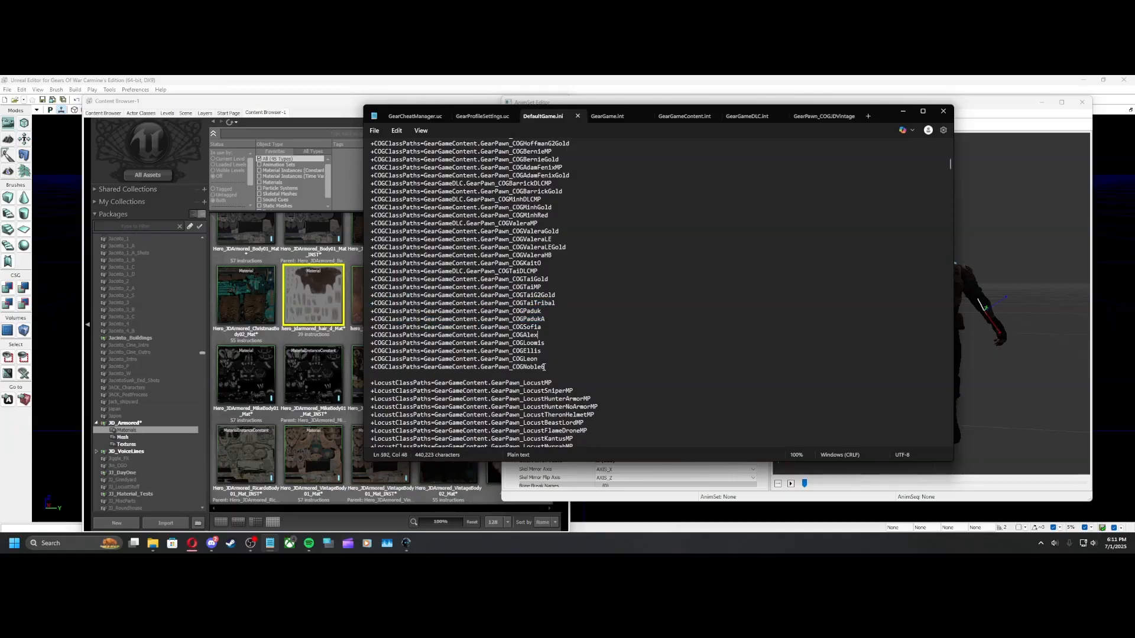
left_click_drag(548, 366, 382, 211)
scroll(571, 372, "down", 1)
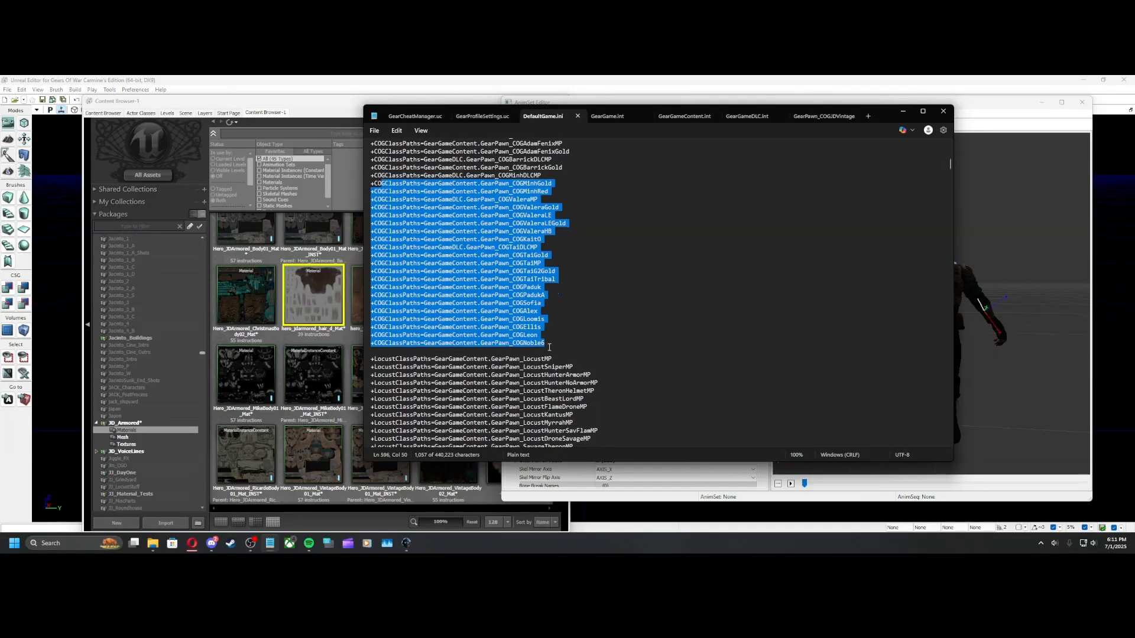
left_click(548, 343)
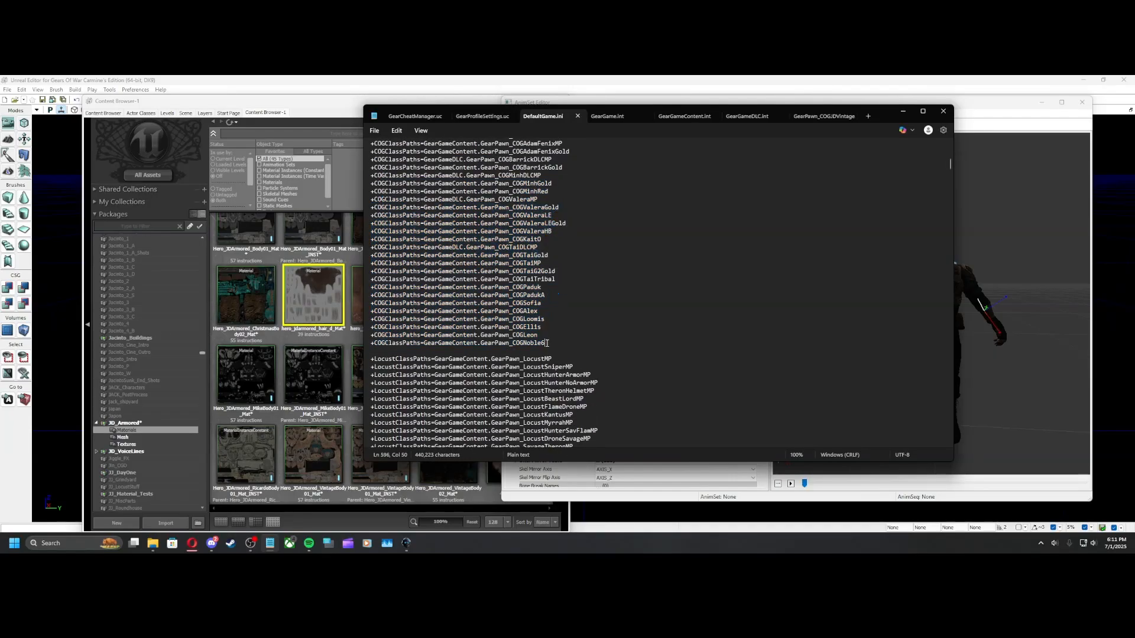
left_click_drag(548, 342, 371, 333)
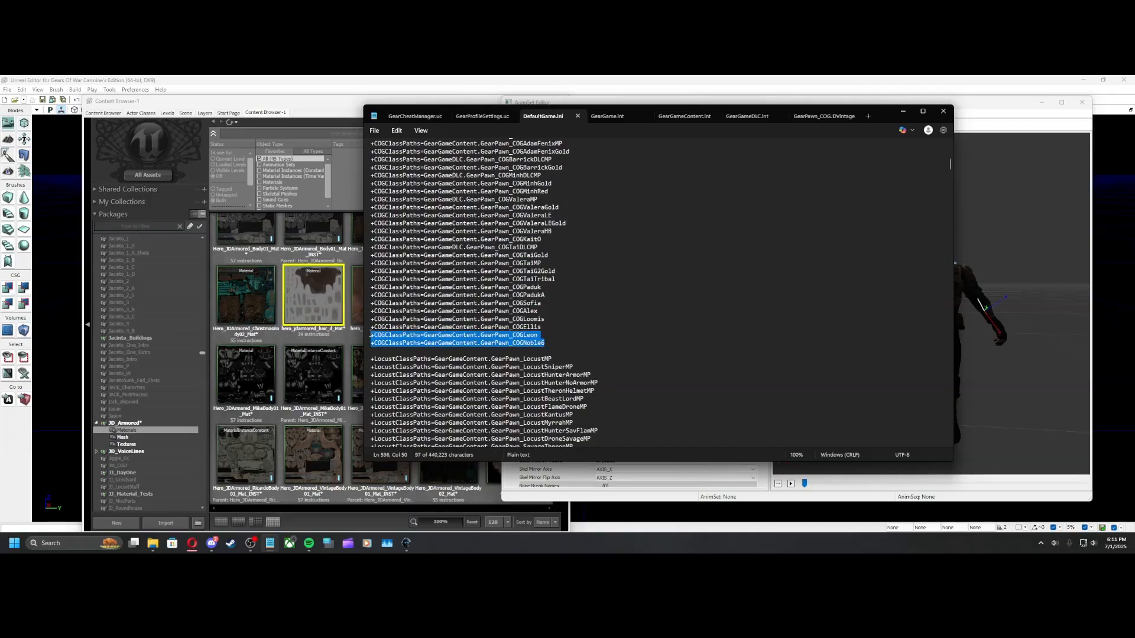
Add +COGClassPaths=GearGameContent.GearPawn_COGJDVintage directly below the GearPawn_COGNoble6 entry, leaving extra blank lines before the LocustClassPaths list
left_click(549, 345)
key("Return")
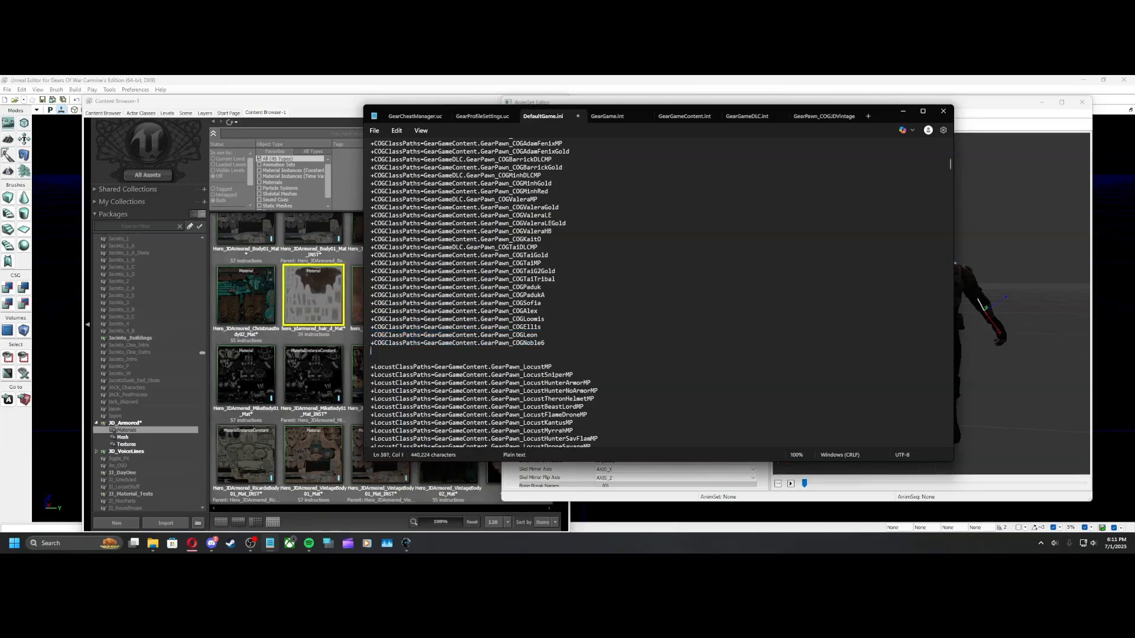
key("Return")
key("Return")
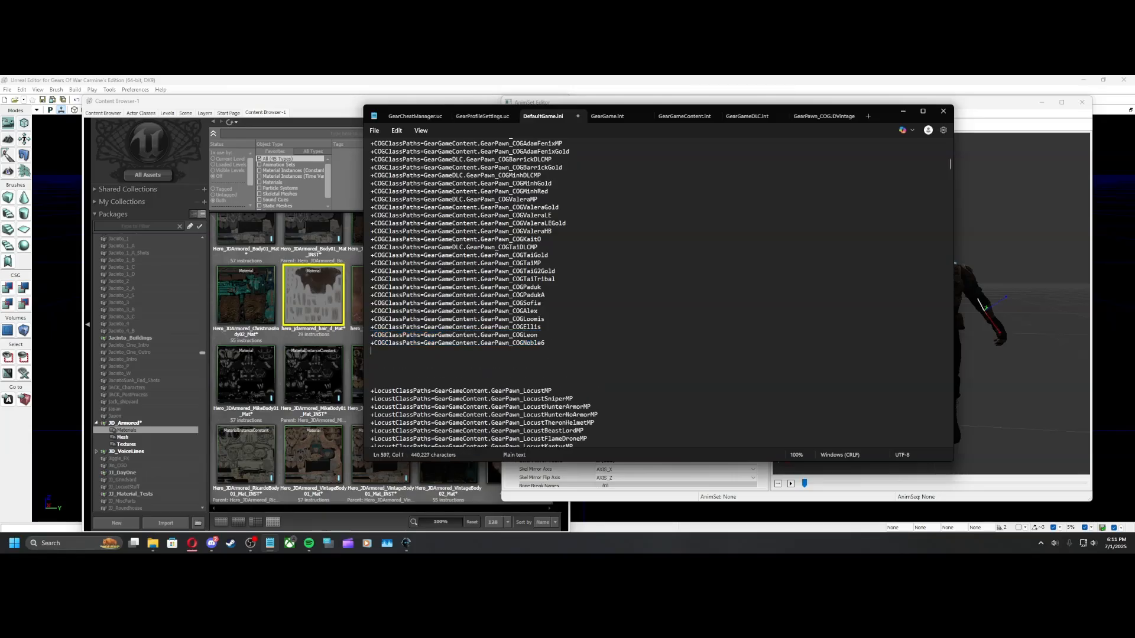
type("+COGClassPaths=GearGameContent.GearPO")
key("BackSpace")
type("aw")
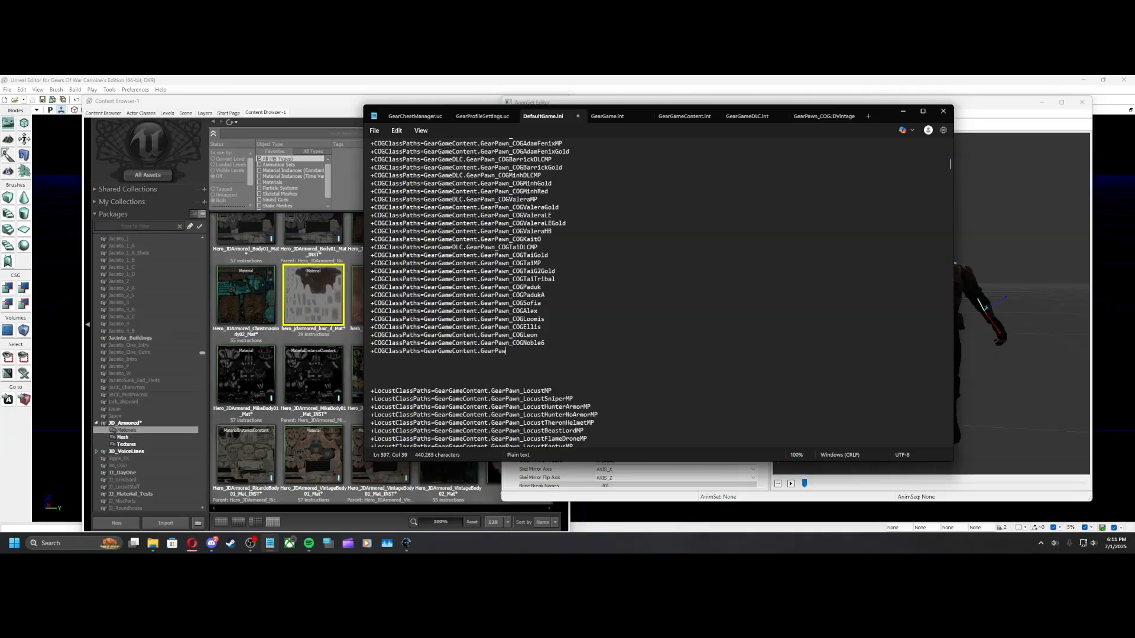
type("n_COGJDVintage")
left_click_drag(555, 351, 370, 351)
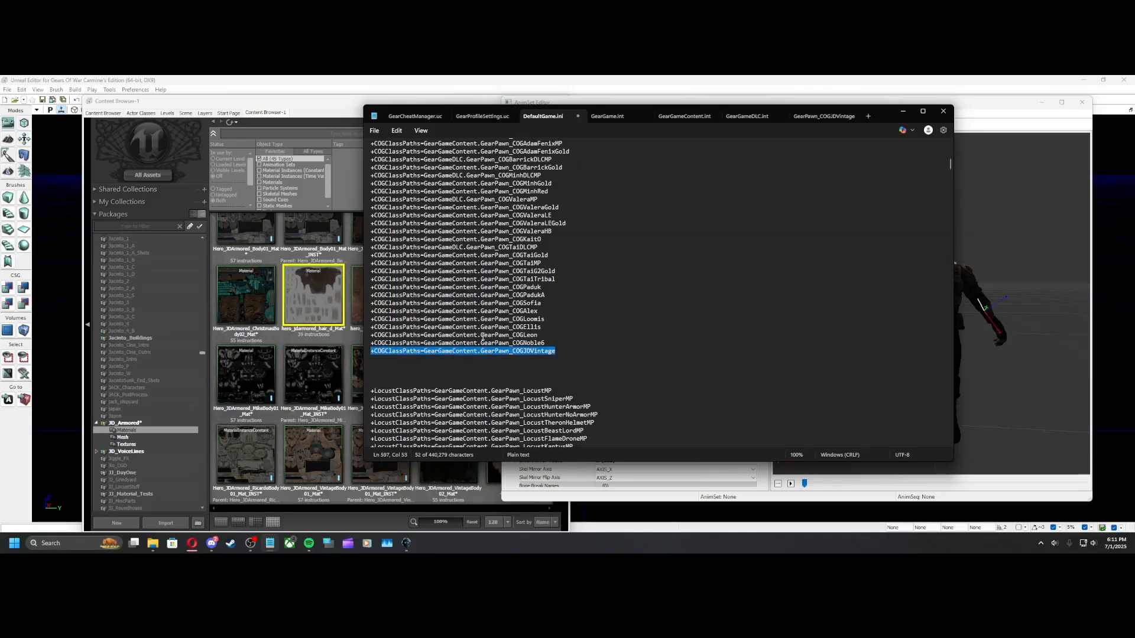
Look through the remaining LocustClassPaths entries and the COG class paths of the GearMPResourcesWingman section
scroll(672, 374, "down", 2)
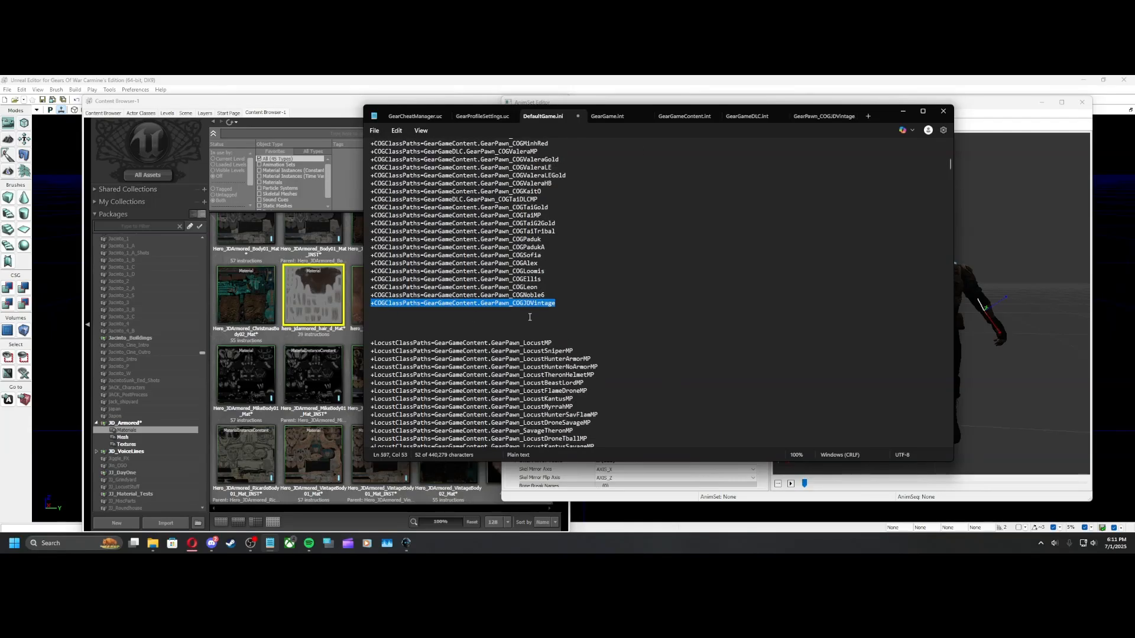
scroll(466, 354, "down", 15)
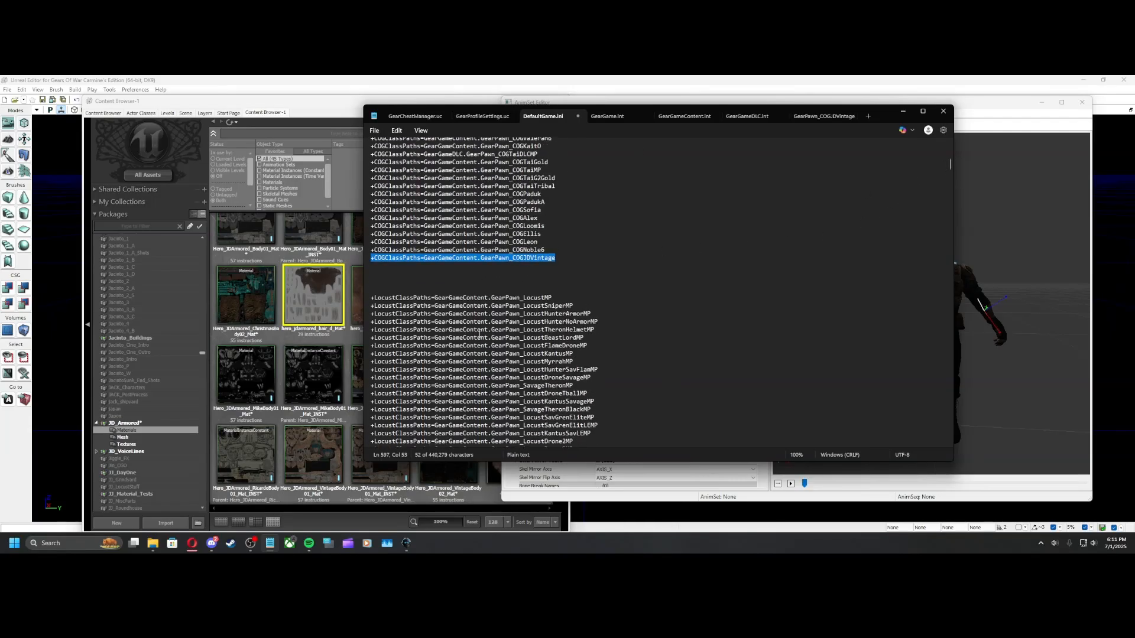
scroll(466, 353, "down", 4)
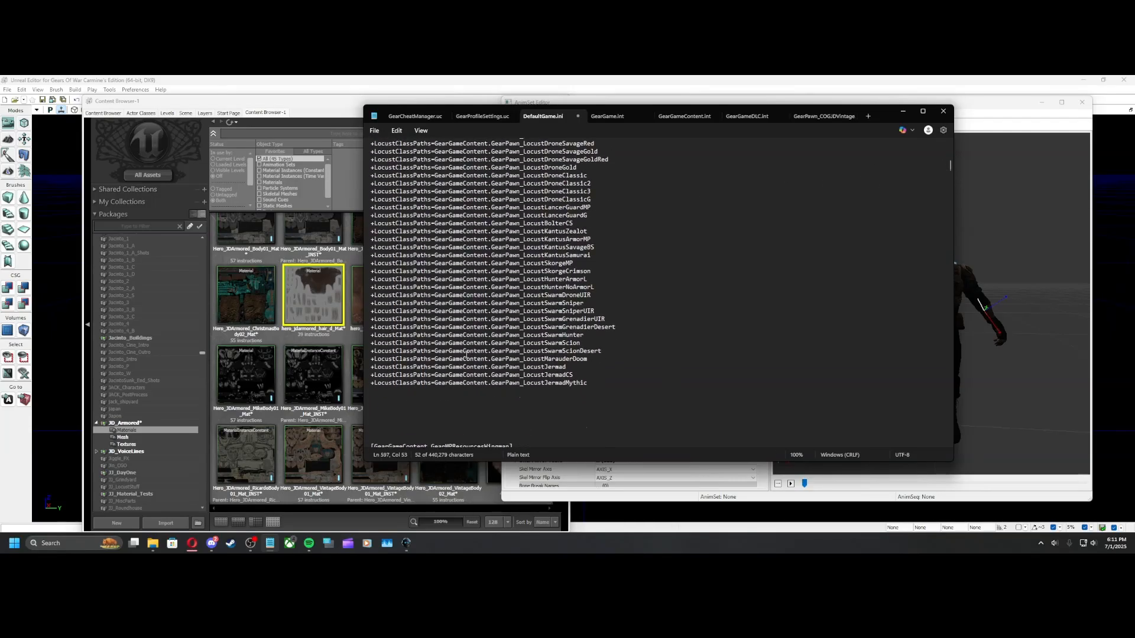
scroll(414, 352, "down", 4)
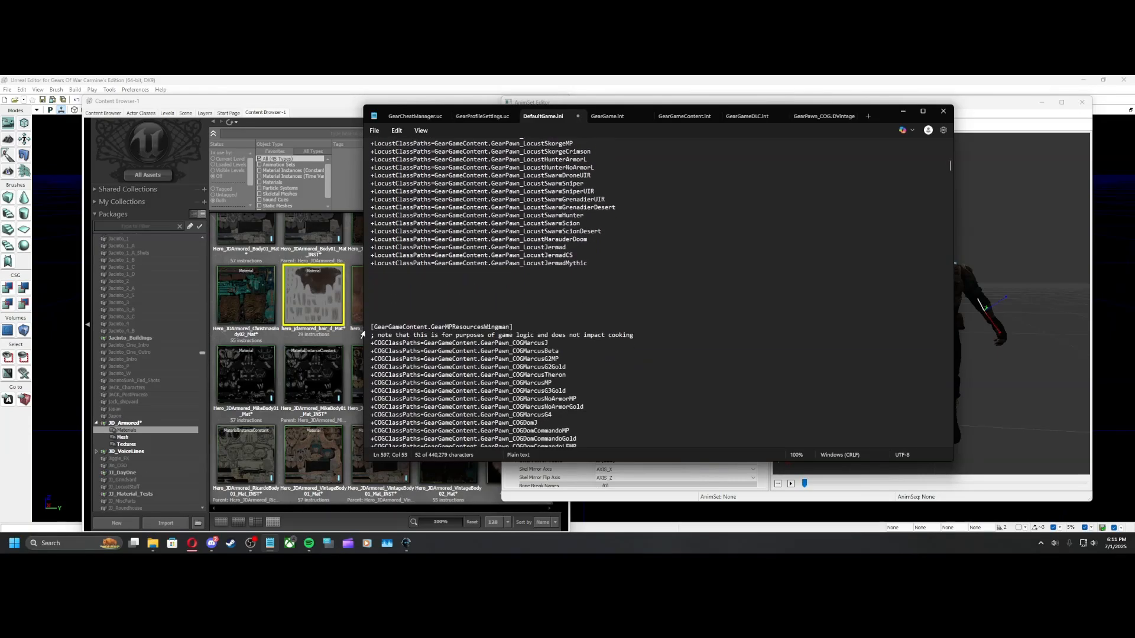
scroll(490, 269, "down", 2)
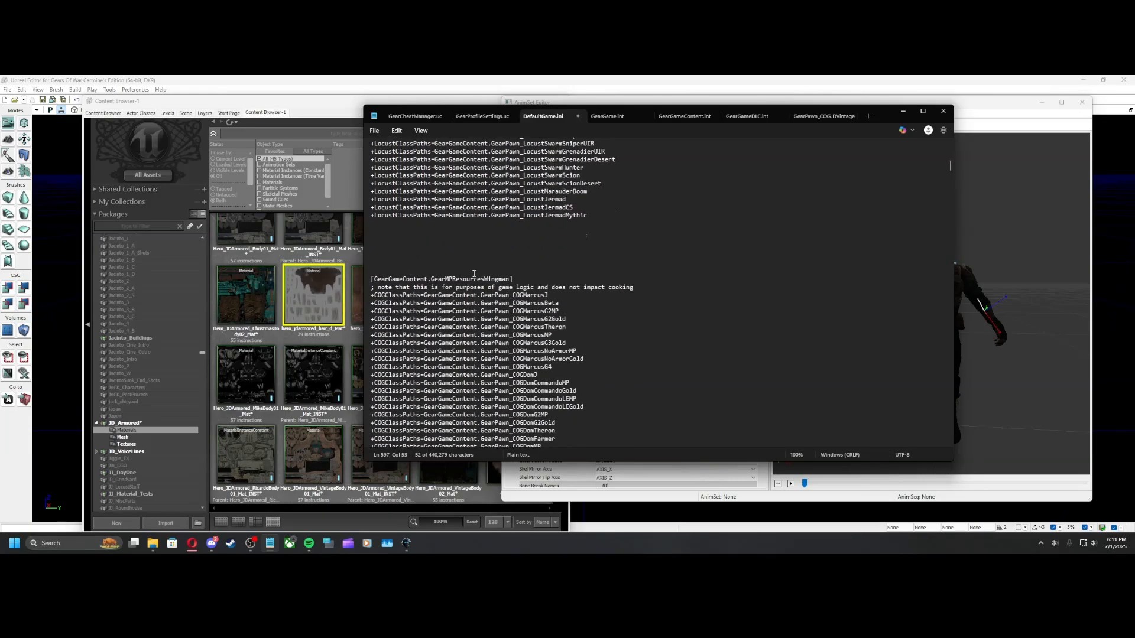
scroll(514, 269, "down", 4)
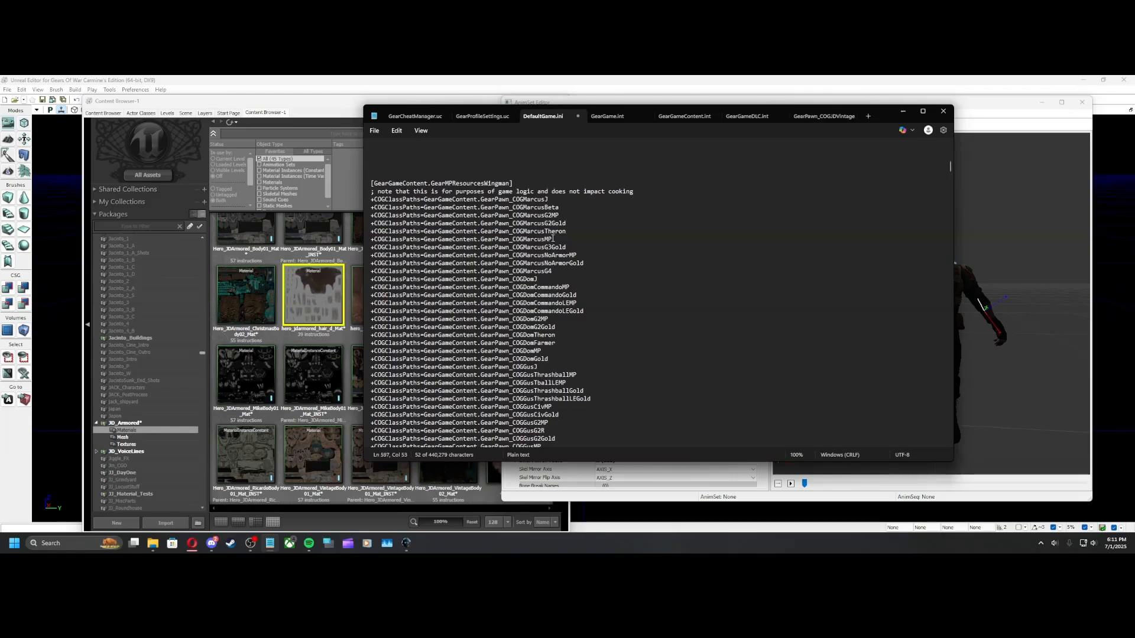
scroll(556, 248, "down", 15)
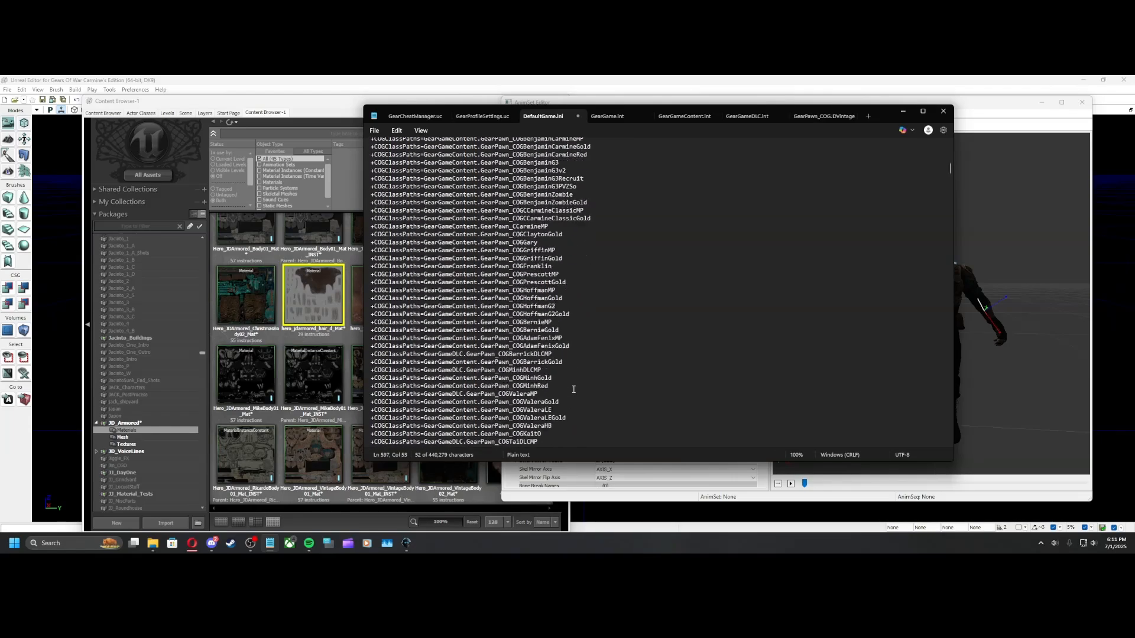
Find the Character Data Providers section of DefaultGame.ini and examine its first COGCharacterSummary blocks
left_click_drag(949, 168, 950, 185)
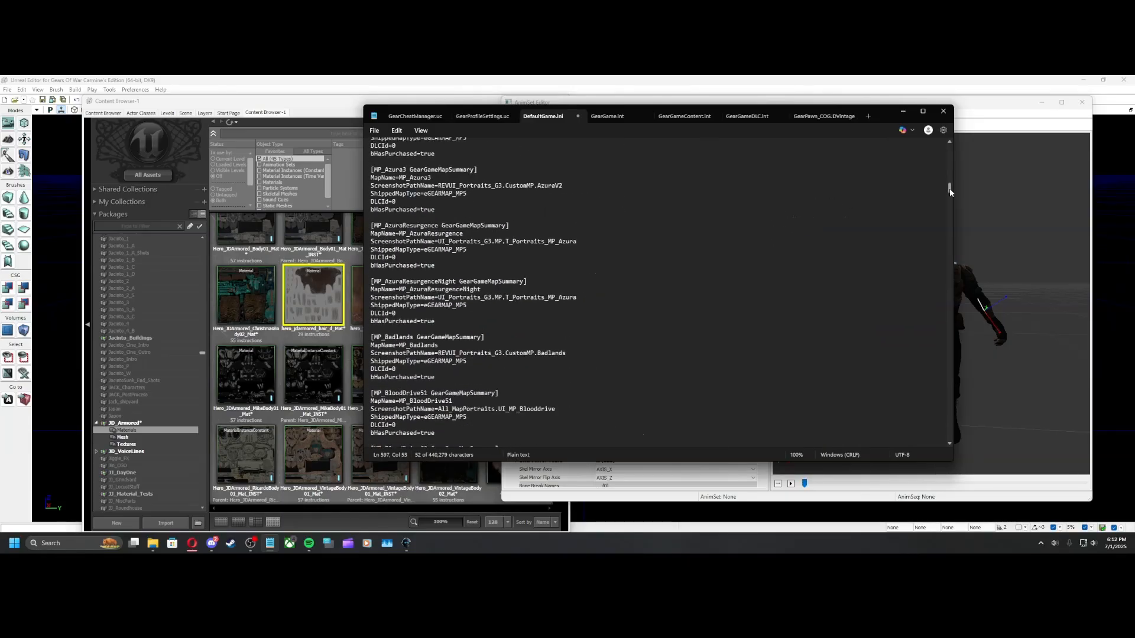
left_click_drag(950, 192, 941, 307)
scroll(620, 342, "down", 5)
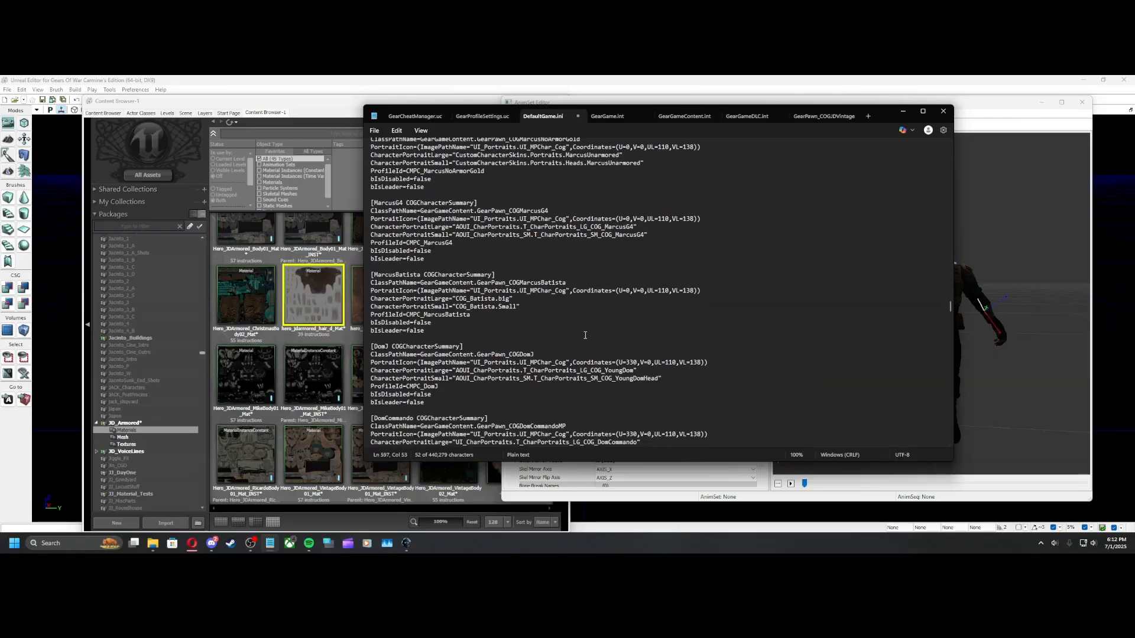
scroll(448, 312, "up", 15)
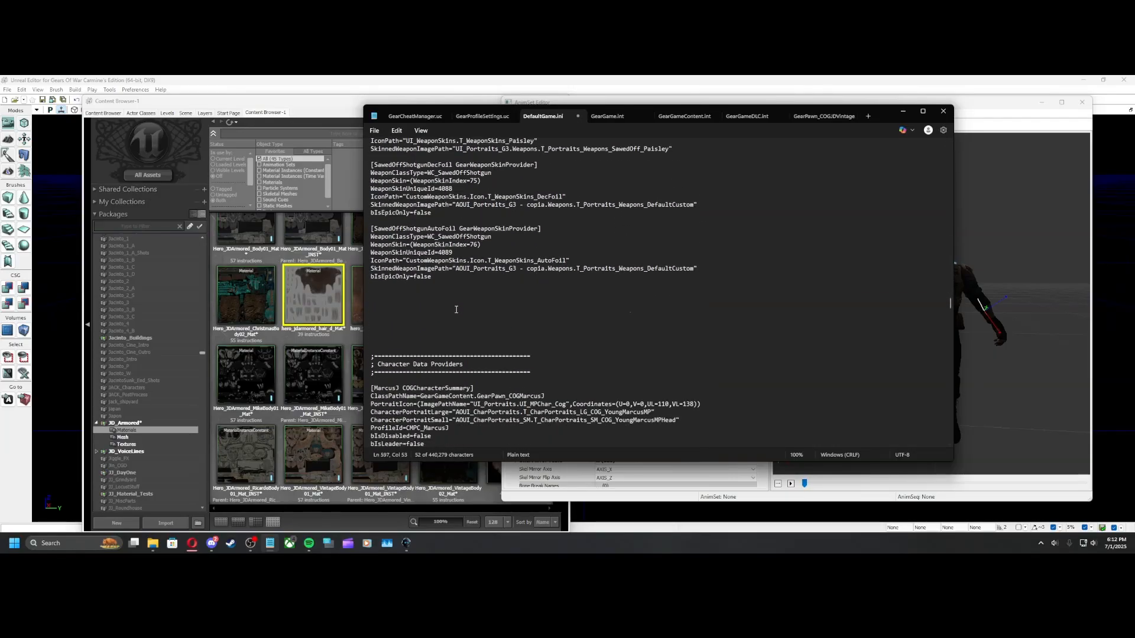
scroll(446, 311, "down", 3)
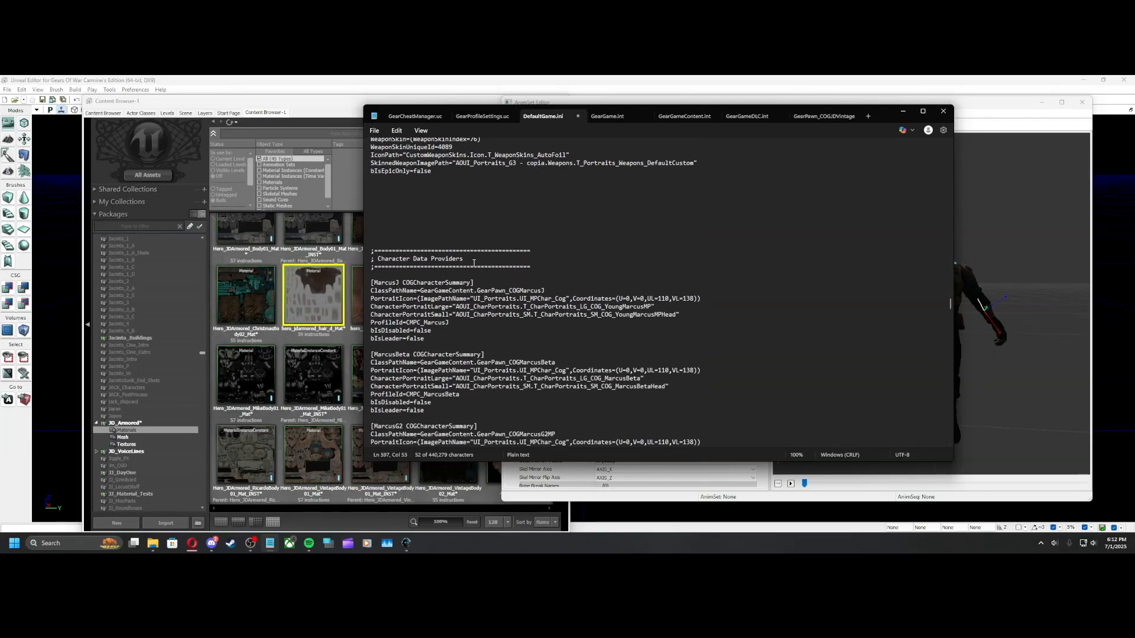
scroll(402, 277, "down", 3)
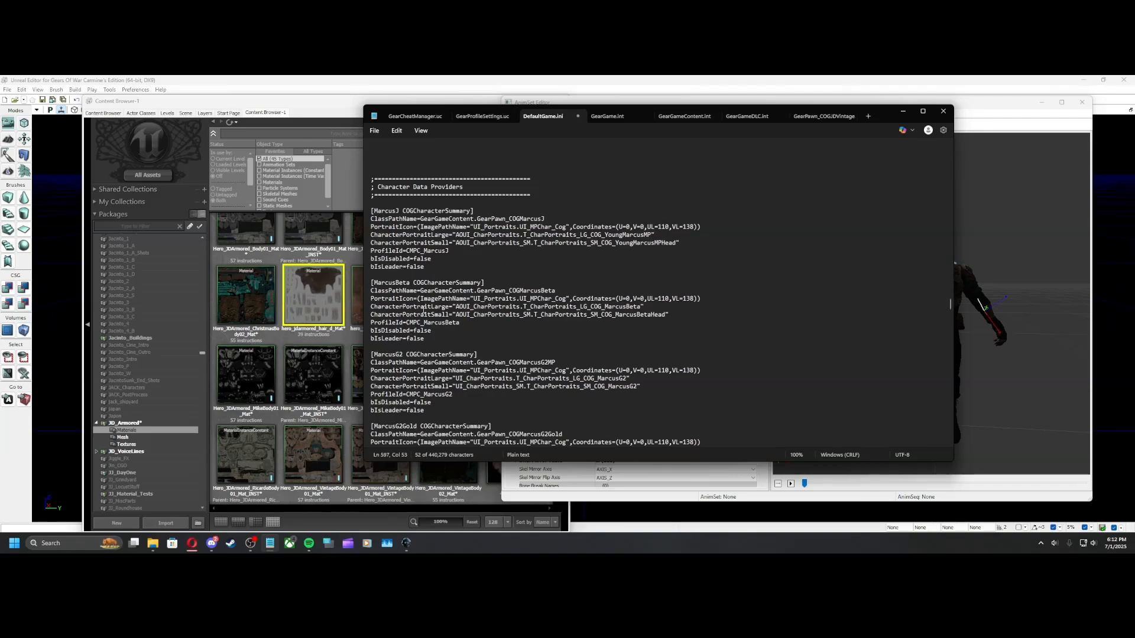
scroll(424, 310, "down", 1)
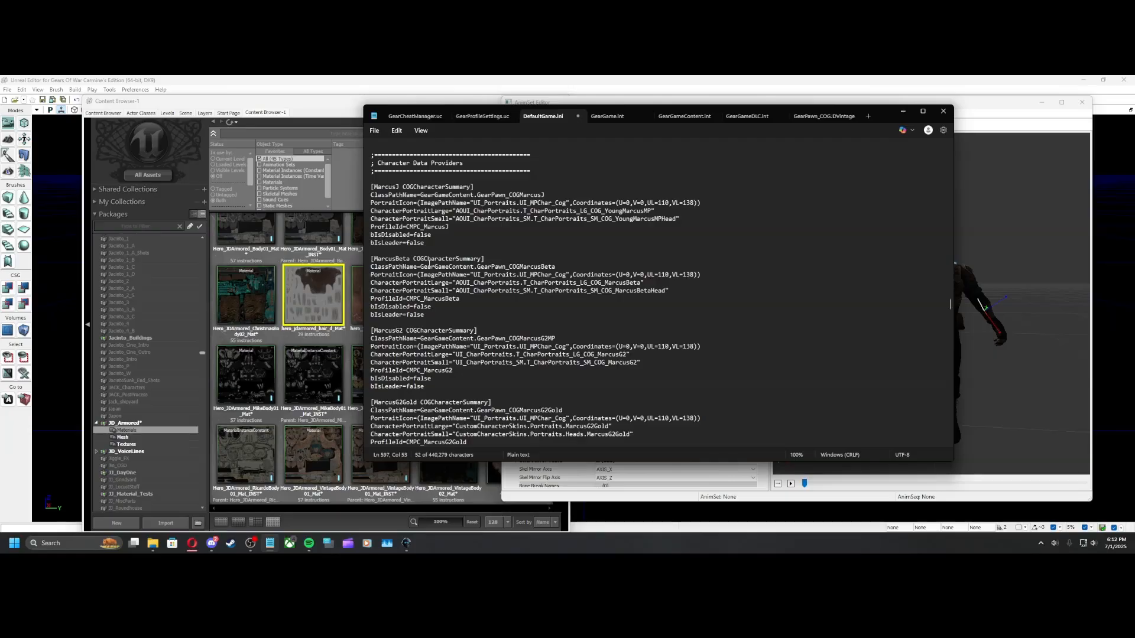
Look through the COGCharacterSummary blocks from the Marcus variants down to the gap between the KaitOutsider and Tai blocks
scroll(450, 314, "down", 3)
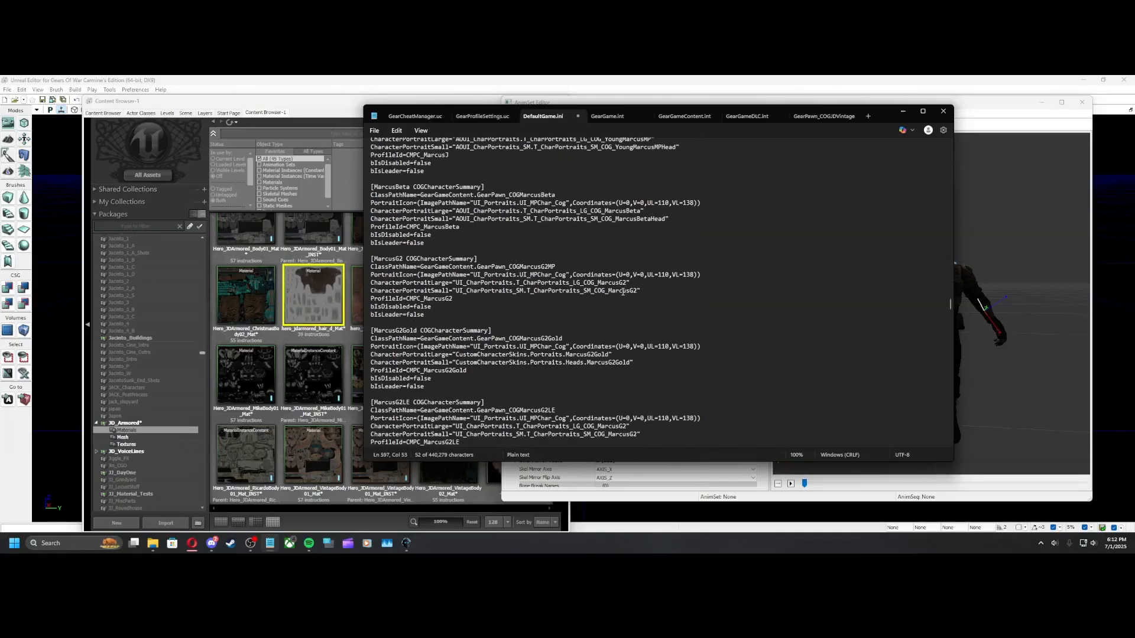
scroll(435, 344, "down", 3)
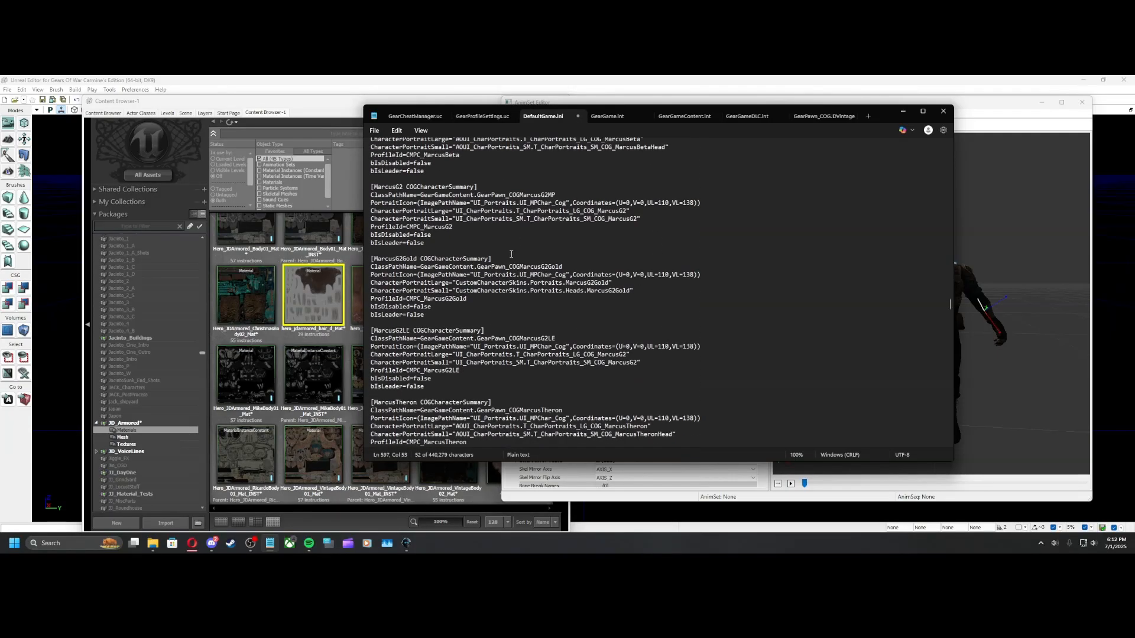
scroll(514, 277, "down", 4)
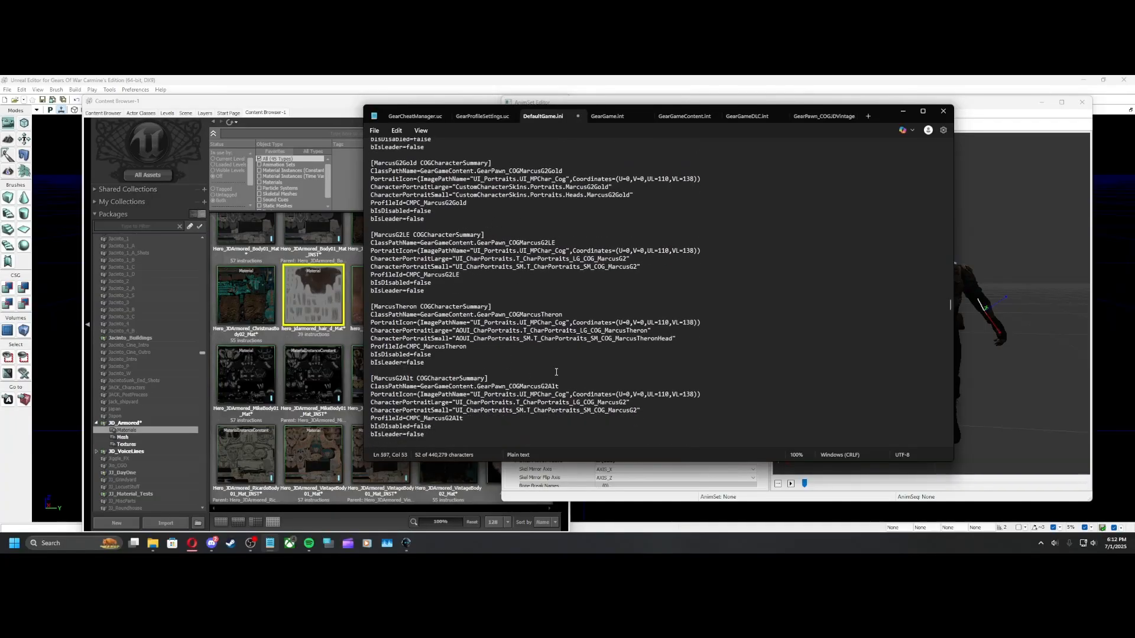
scroll(556, 372, "down", 5)
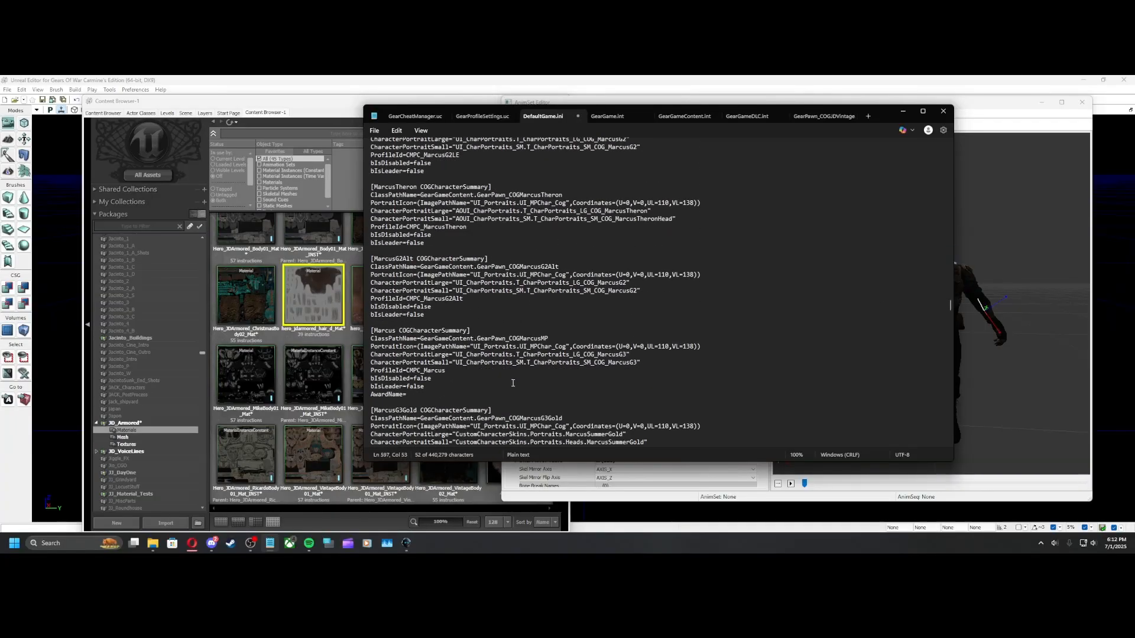
scroll(727, 365, "down", 10)
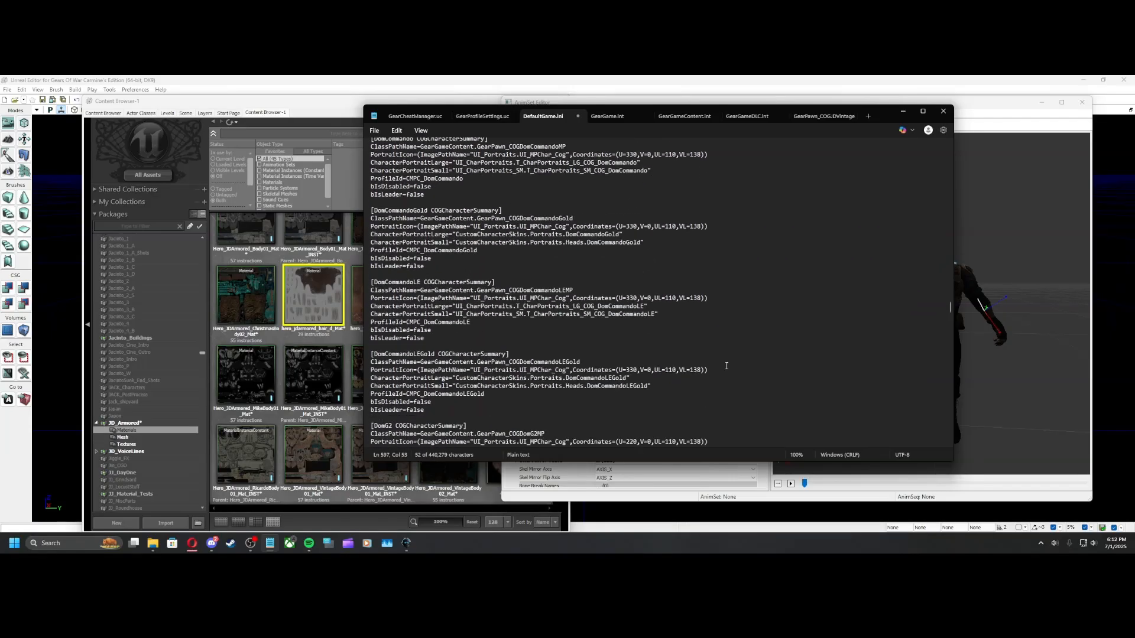
scroll(727, 365, "down", 15)
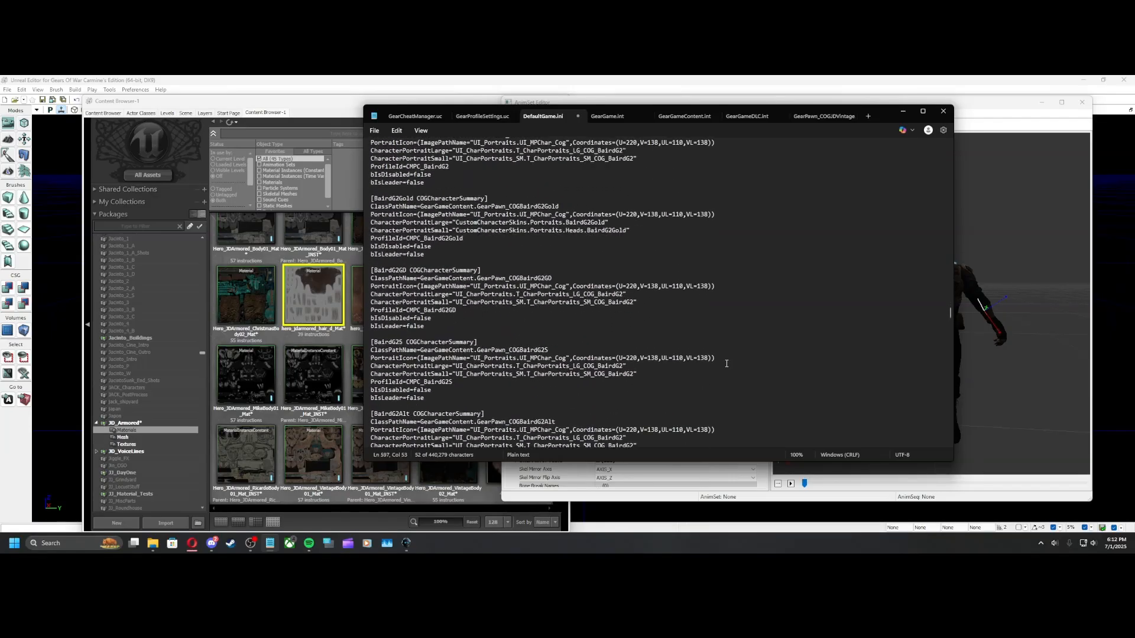
scroll(561, 363, "down", 15)
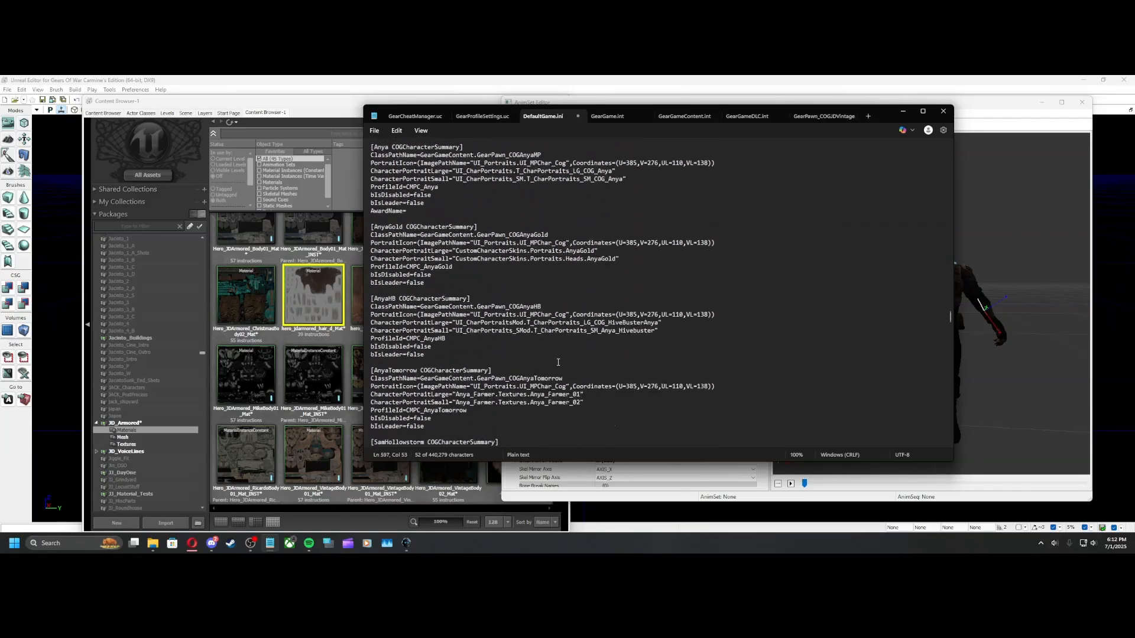
scroll(556, 363, "down", 15)
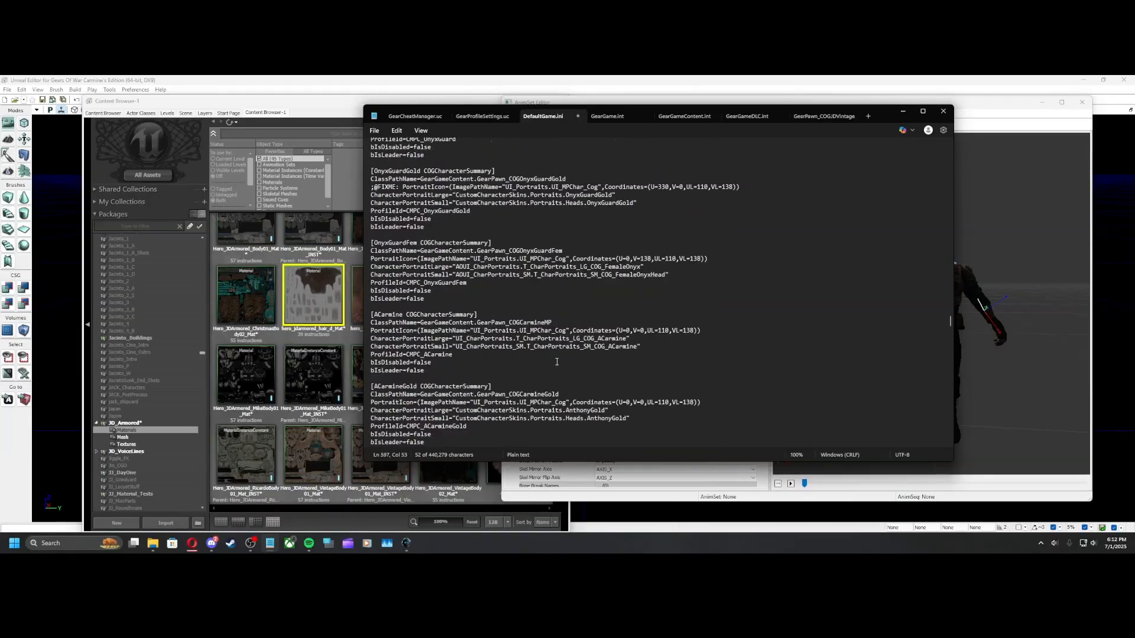
scroll(557, 362, "down", 15)
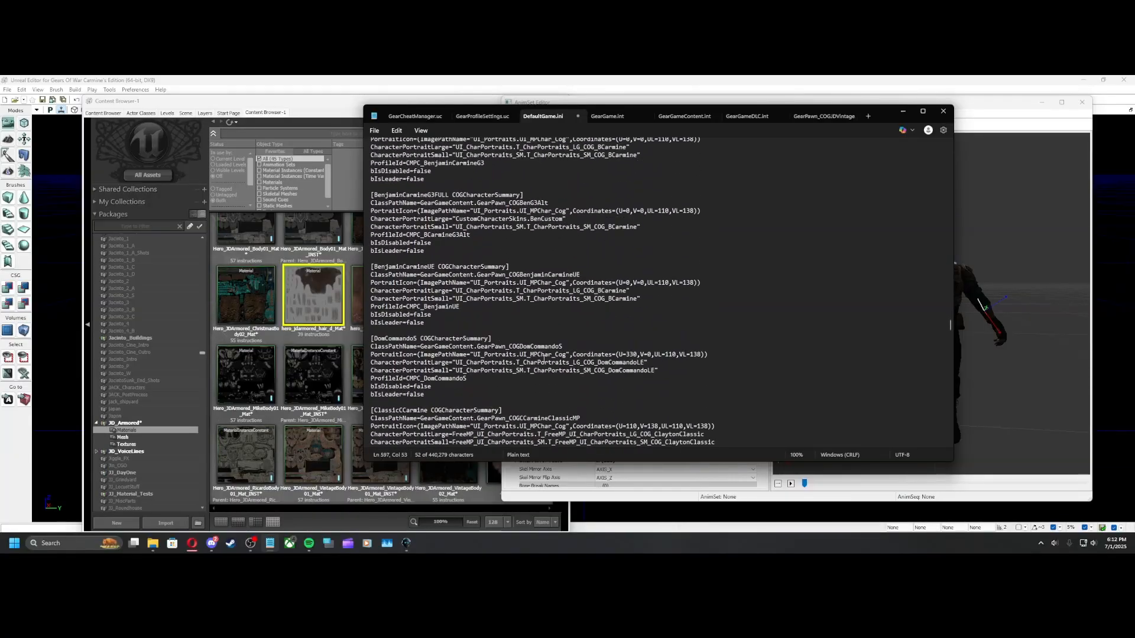
scroll(542, 358, "down", 15)
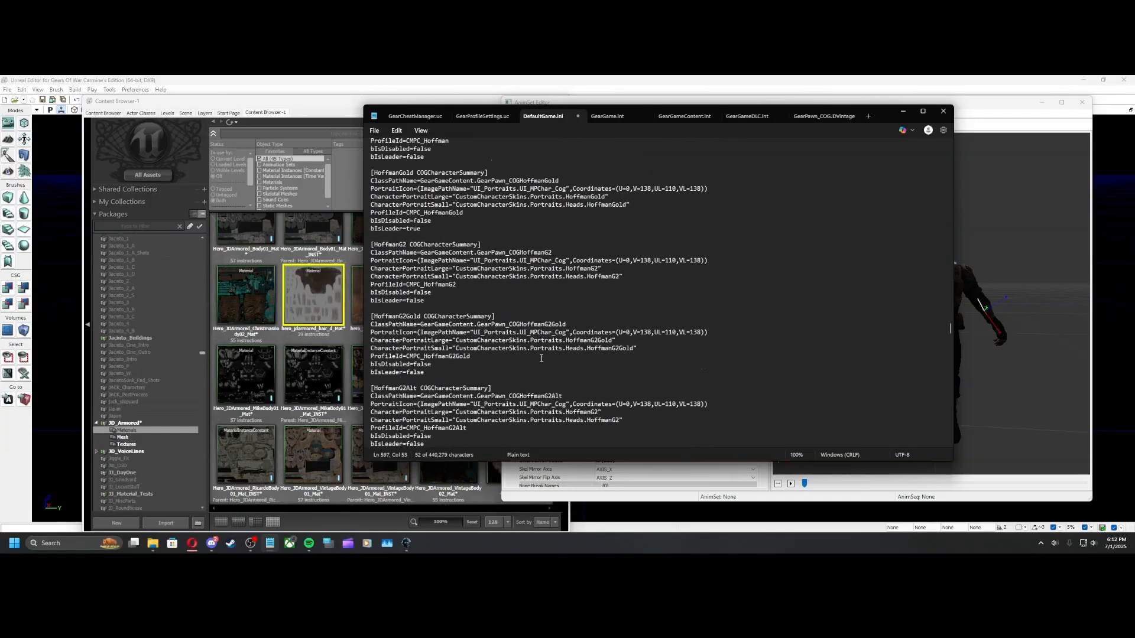
scroll(540, 359, "down", 15)
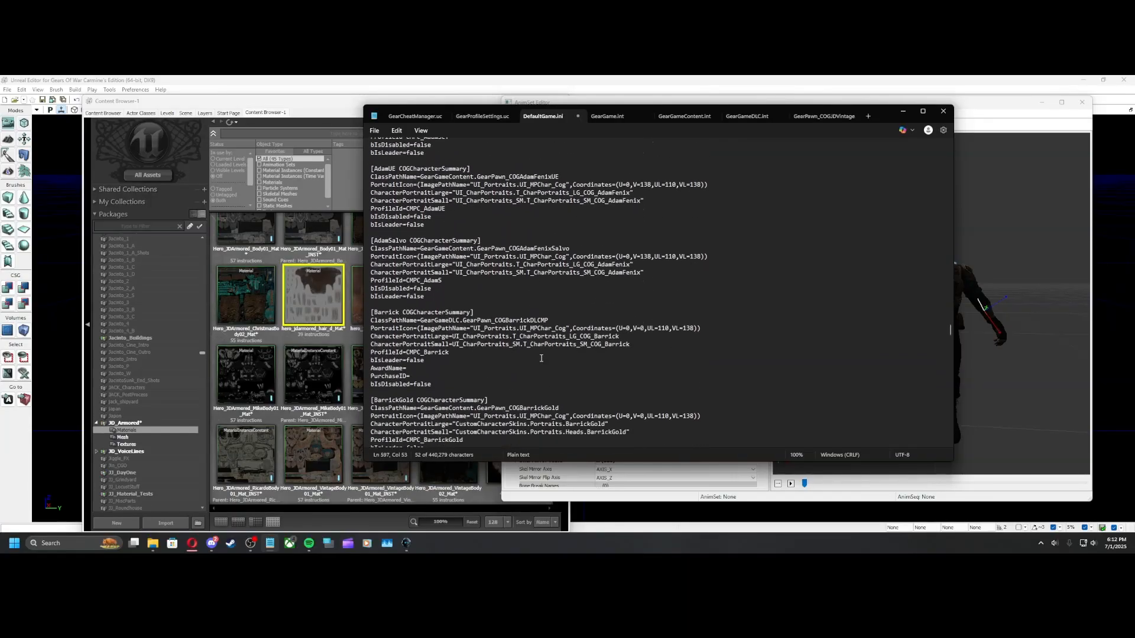
scroll(541, 358, "down", 15)
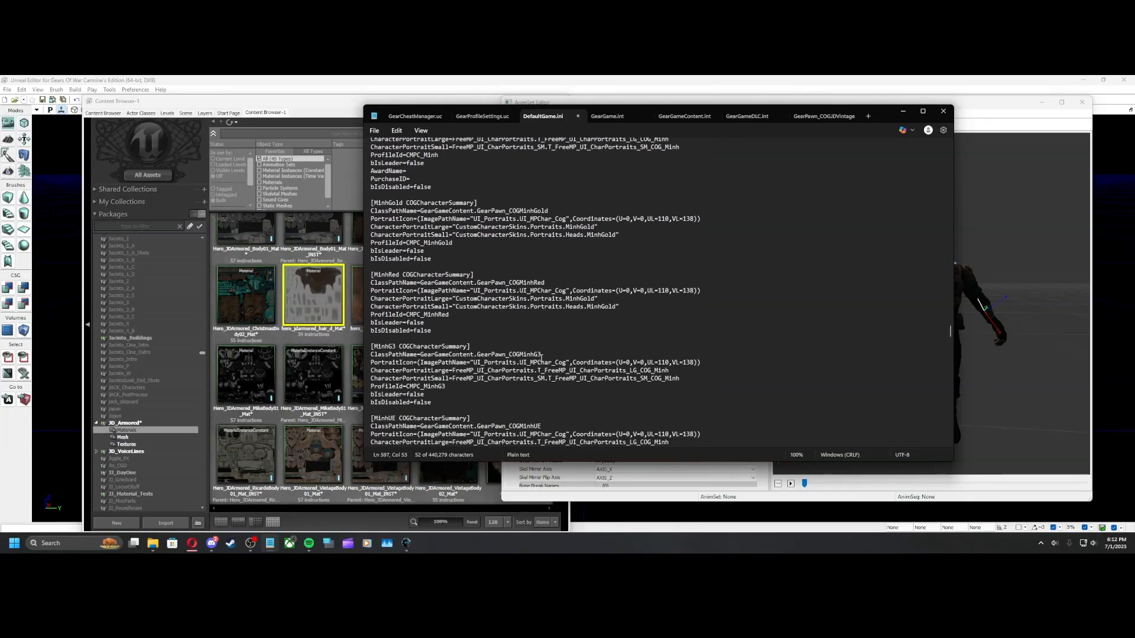
scroll(541, 358, "down", 15)
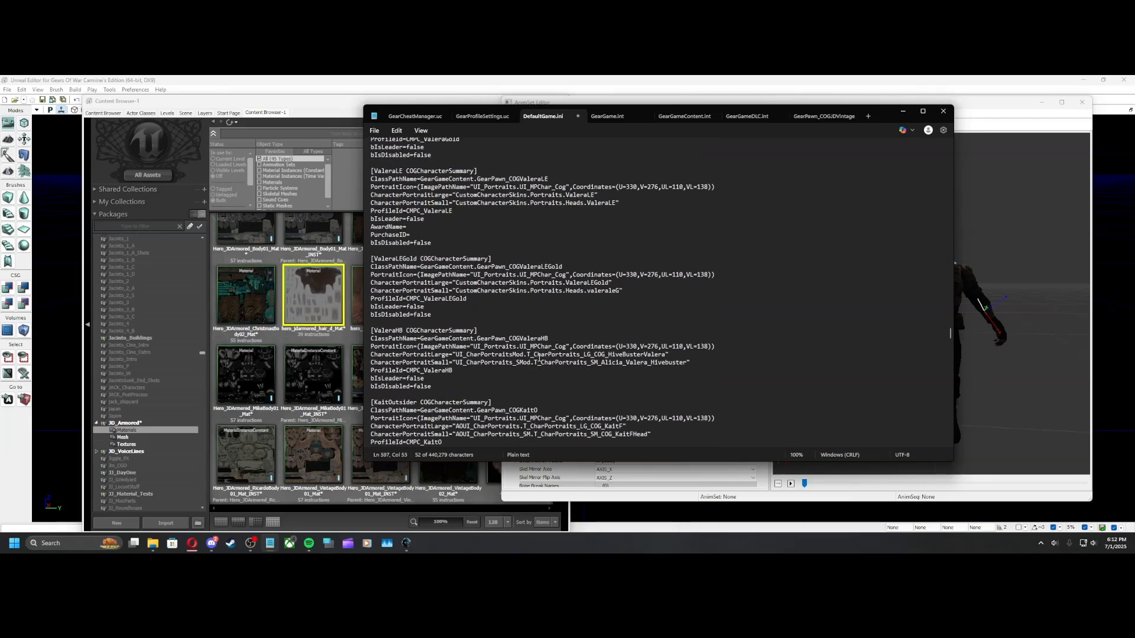
scroll(539, 358, "down", 11)
scroll(538, 358, "up", 10)
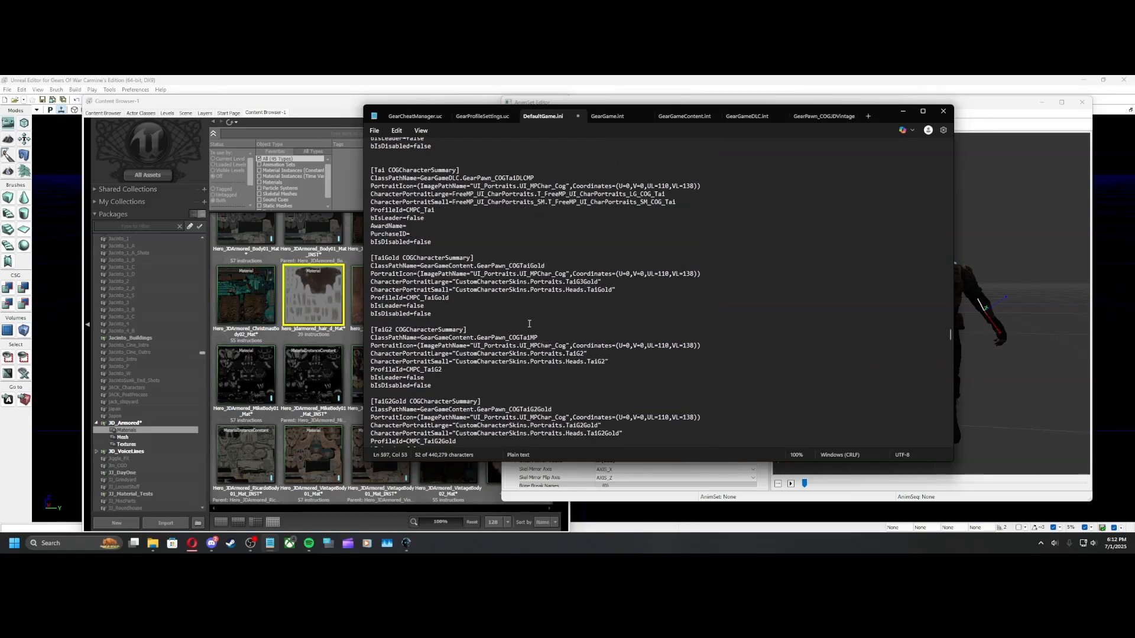
scroll(528, 315, "up", 5)
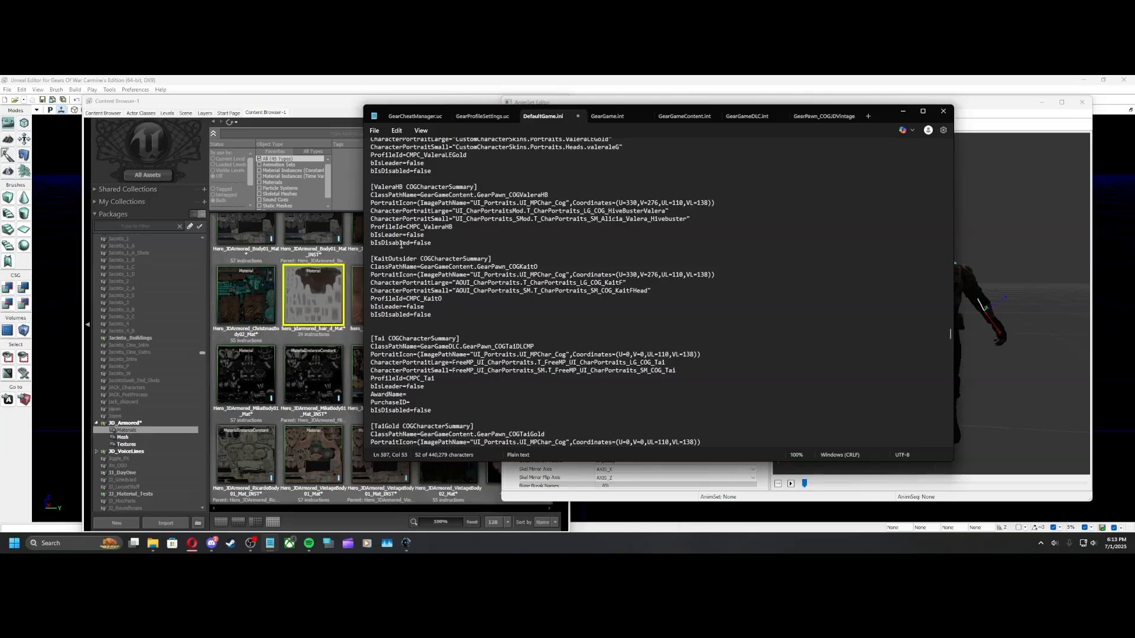
Start a new block headed [JDVintage COGCharacterSummary] between the KaitOutsider and Tai blocks
left_click(393, 324)
key("Return")
type("[")
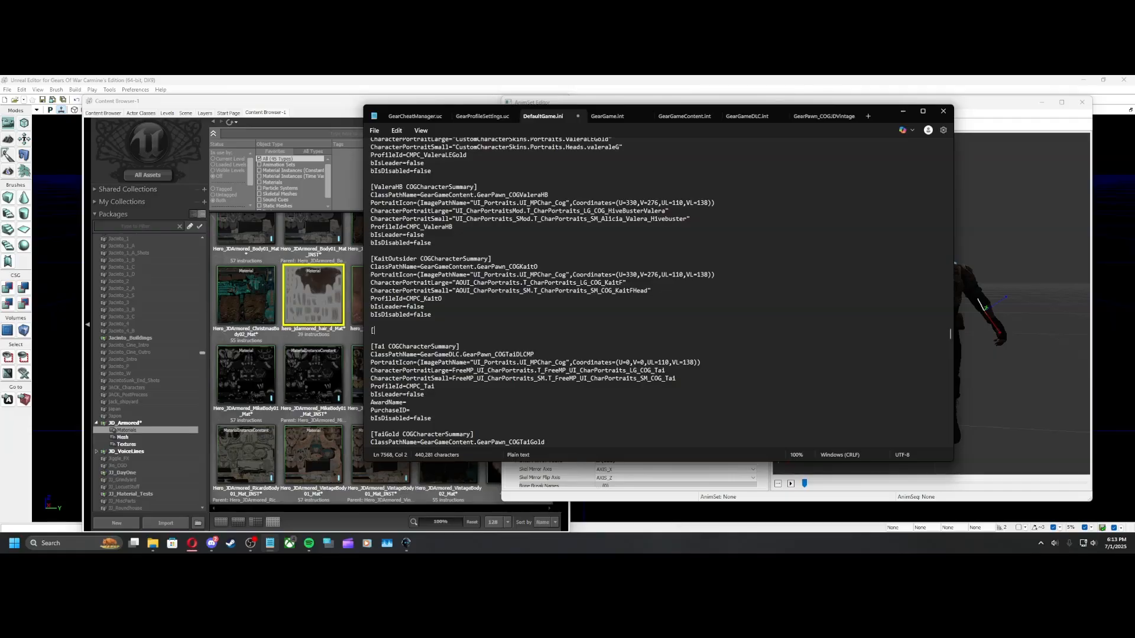
type("JDVintage COGCharacterS7u")
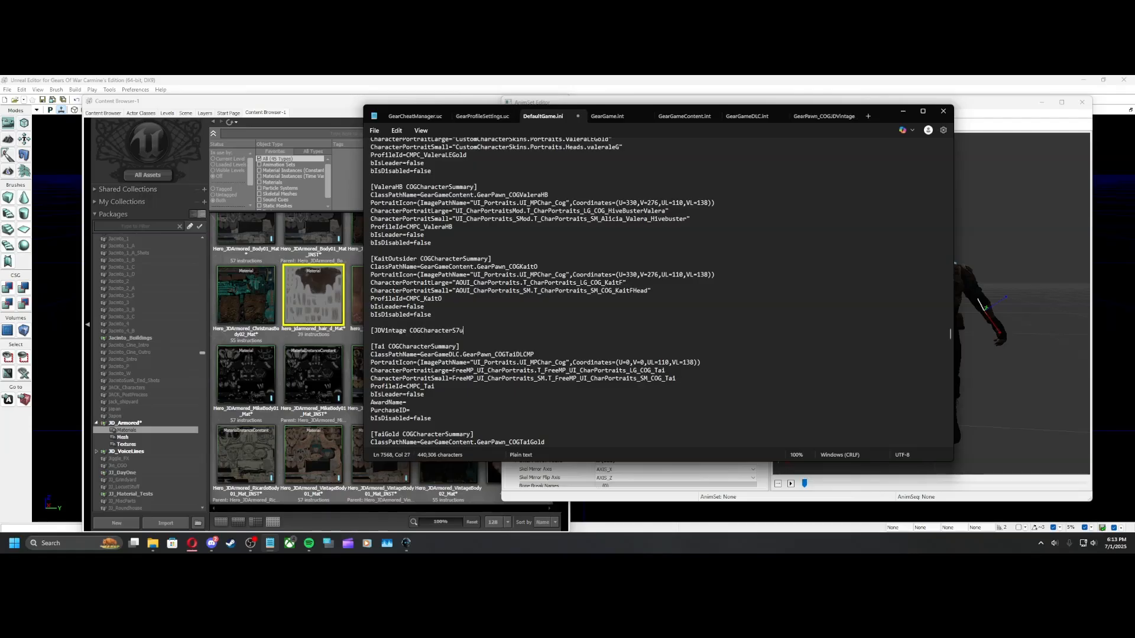
key("BackSpace")
key("BackSpace")
type("ummary]")
key("Return")
Add the line ClassPathName=GearGameContent.GearPawn_COGJDVintage under the JDVintage header
type("ClassP")
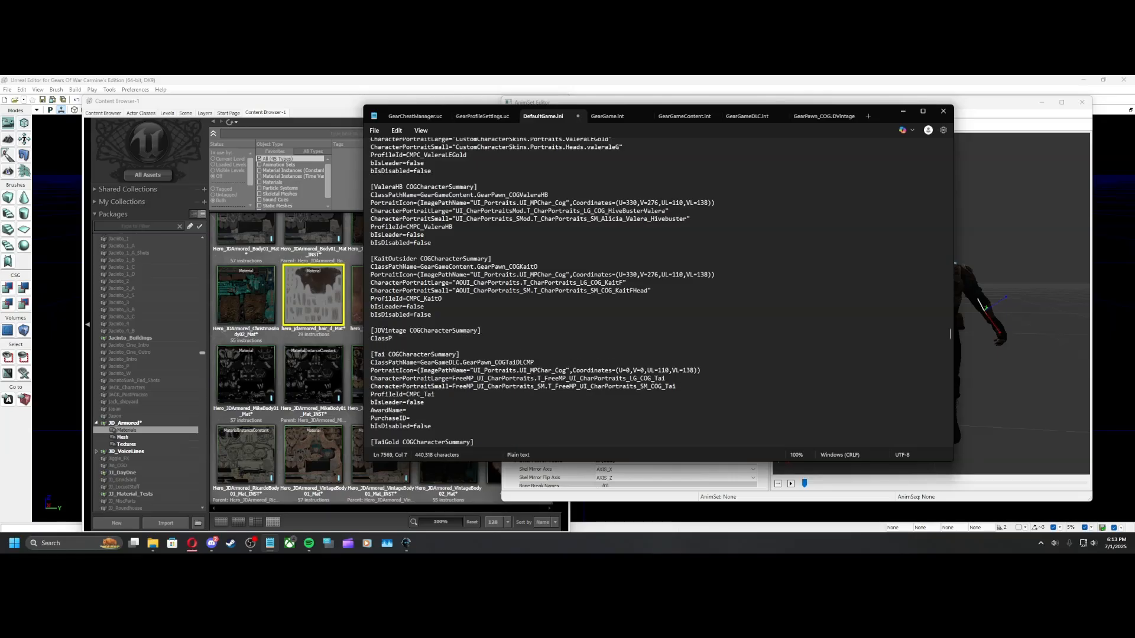
type("athName=GearGameContent.GearPawn_")
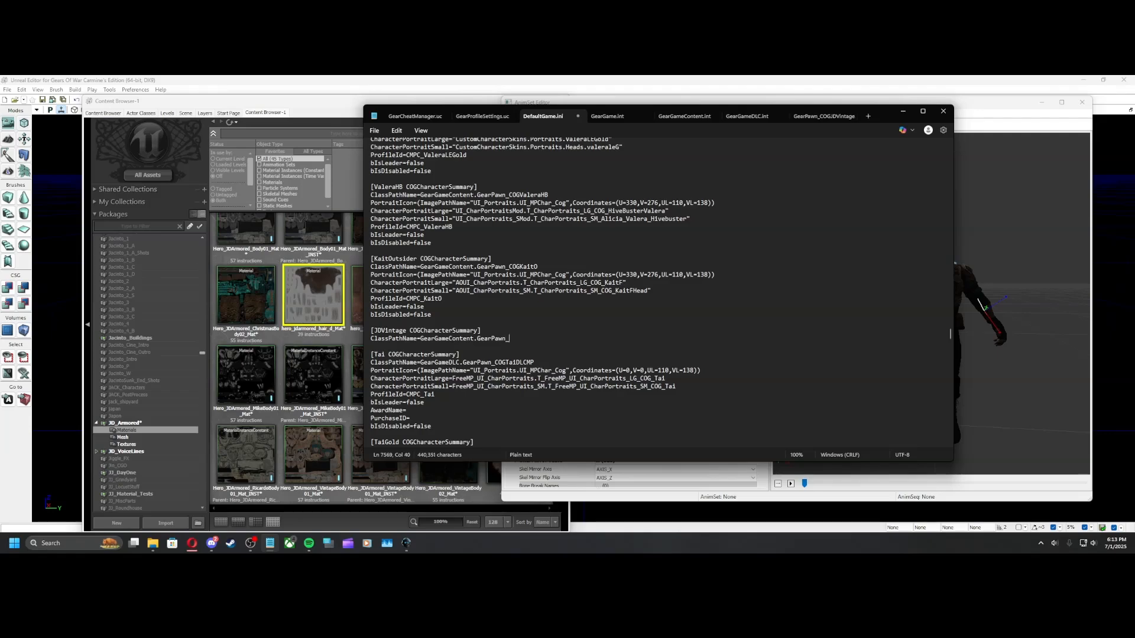
type("COGJDVintage")
key("Return")
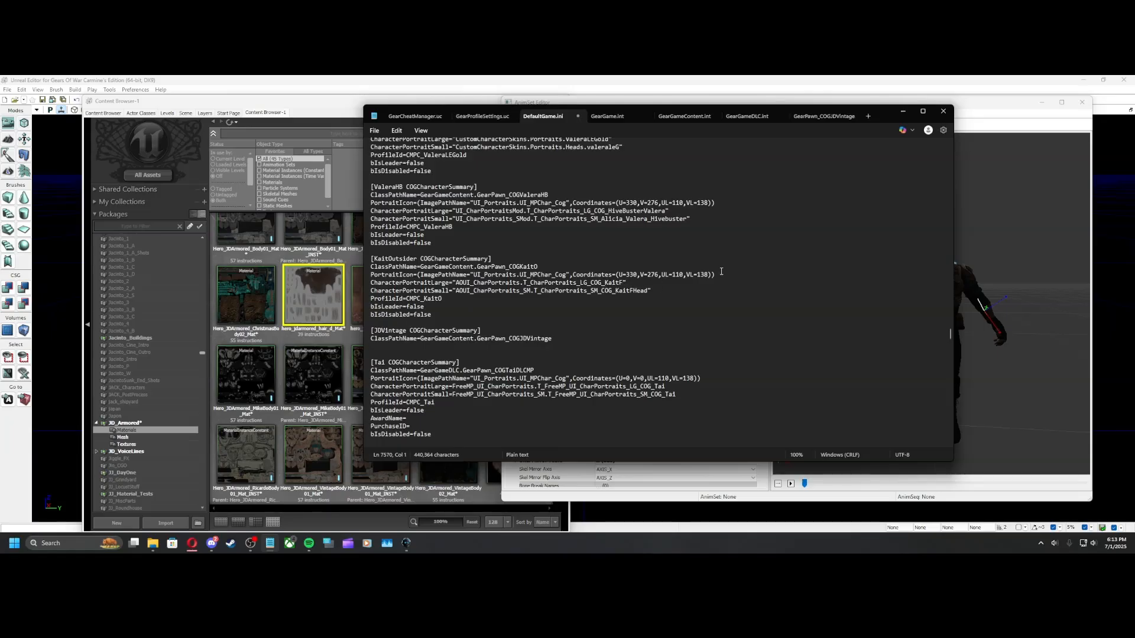
Copy the KaitOutsider block's PortraitIcon line into the JDVintage block below its ClassPathName
left_click_drag(720, 275, 368, 278)
key("ctrl+c")
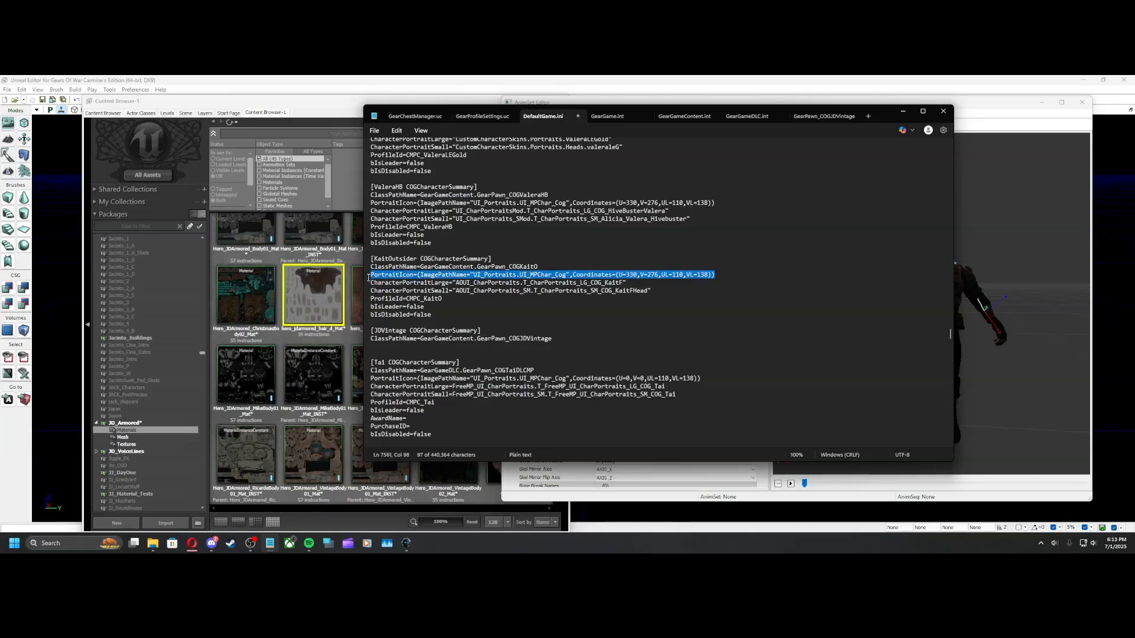
left_click(383, 348)
key("ctrl+v")
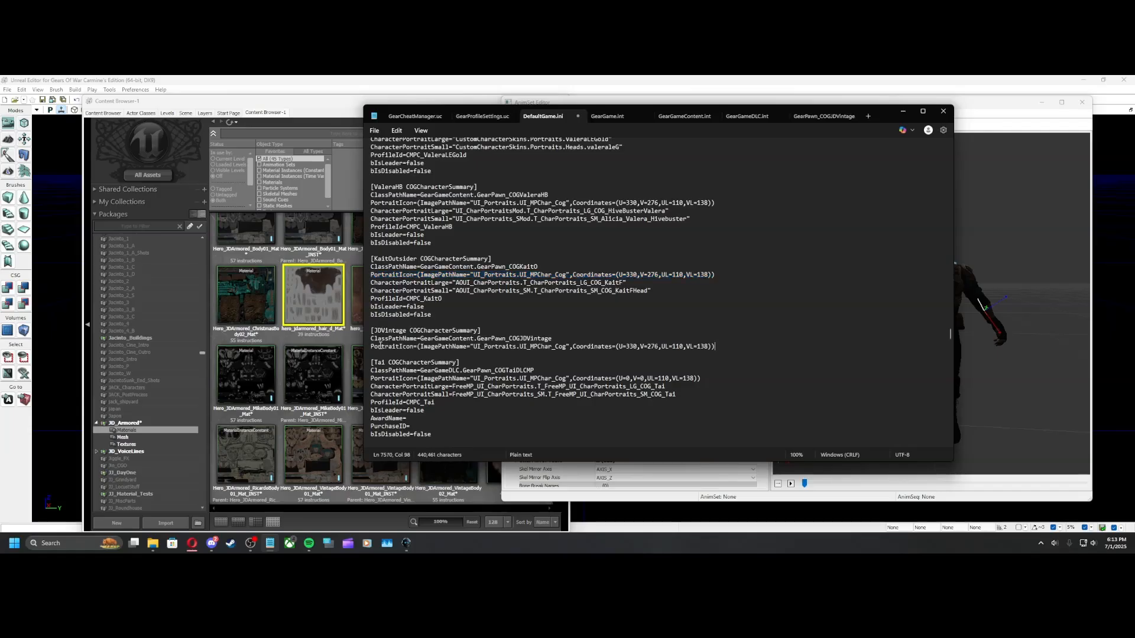
left_click_drag(374, 347, 717, 346)
left_click(718, 346)
Copy KaitOutsider's lines from CharacterPortraitLarge through bIsDisabled into the JDVintage block beneath PortraitIcon, leaving blank lines before the Tai block
key("Return")
key("Return")
key("Return")
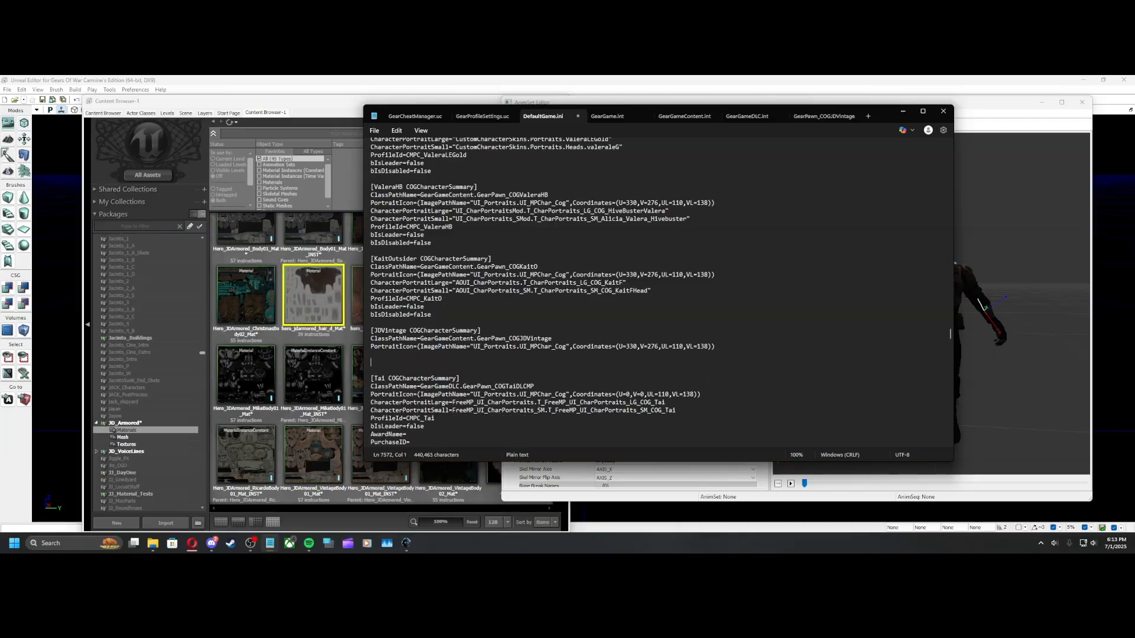
left_click(431, 314)
left_click_drag(431, 315, 363, 282)
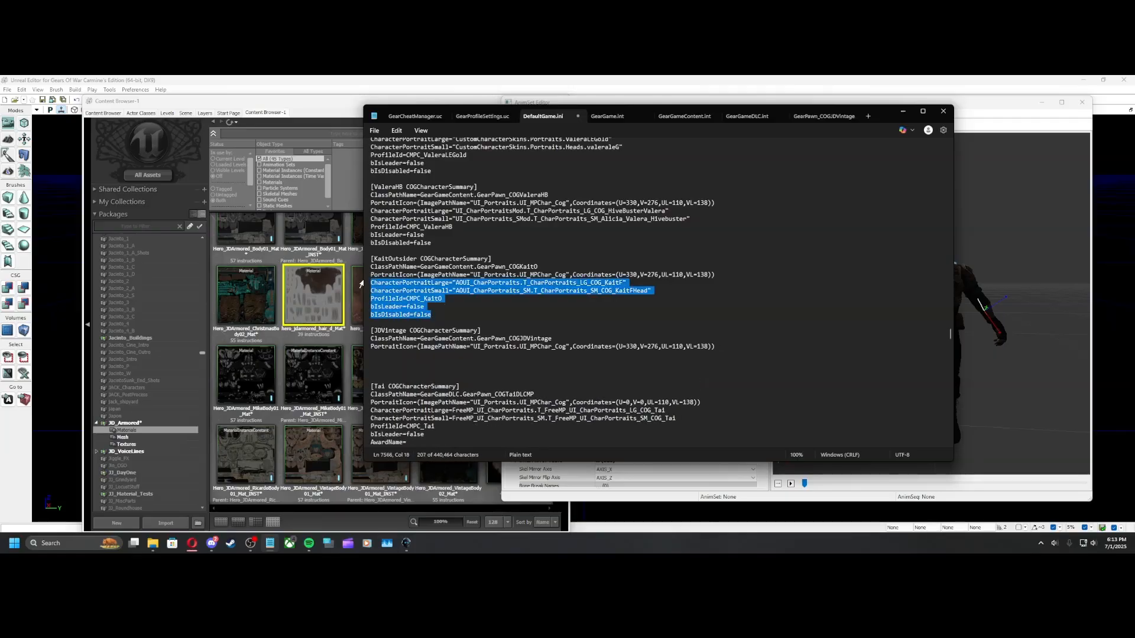
key("ctrl+c")
left_click(379, 354)
key("ctrl+v")
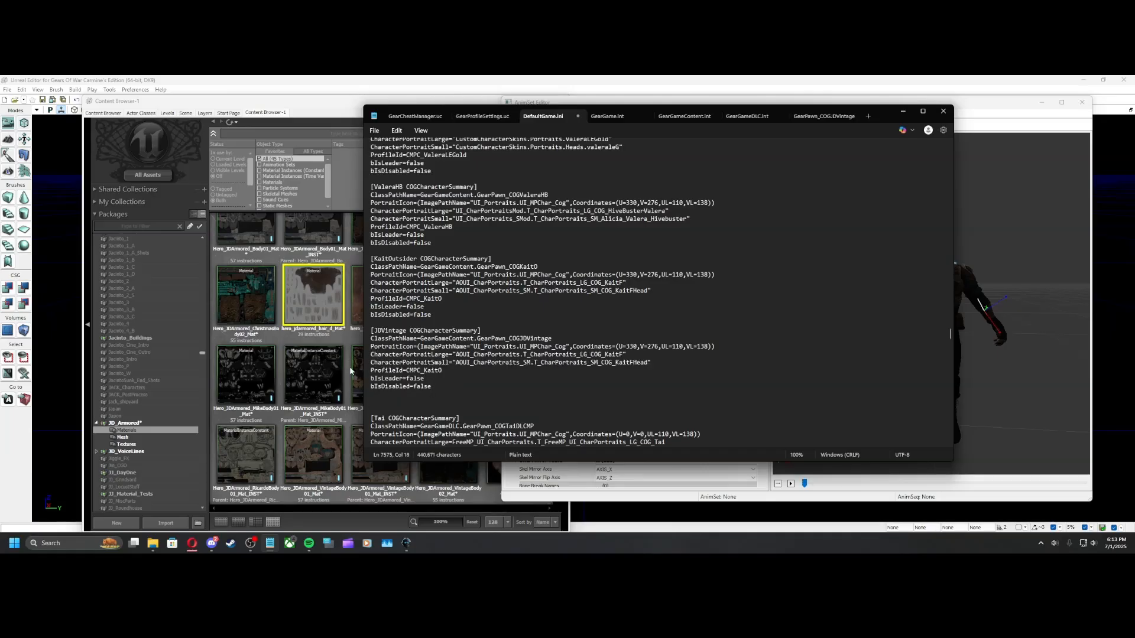
In the JDVintage block, cut ProfileId back to CMPC_ and clear the CharacterPortraitSmall and CharacterPortraitLarge values
mouse_move(442, 370)
left_mouse_down()
mouse_move(408, 371)
mouse_move(424, 373)
left_mouse_up()
key("BackSpace")
left_click_drag(655, 361, 452, 362)
key("BackSpace")
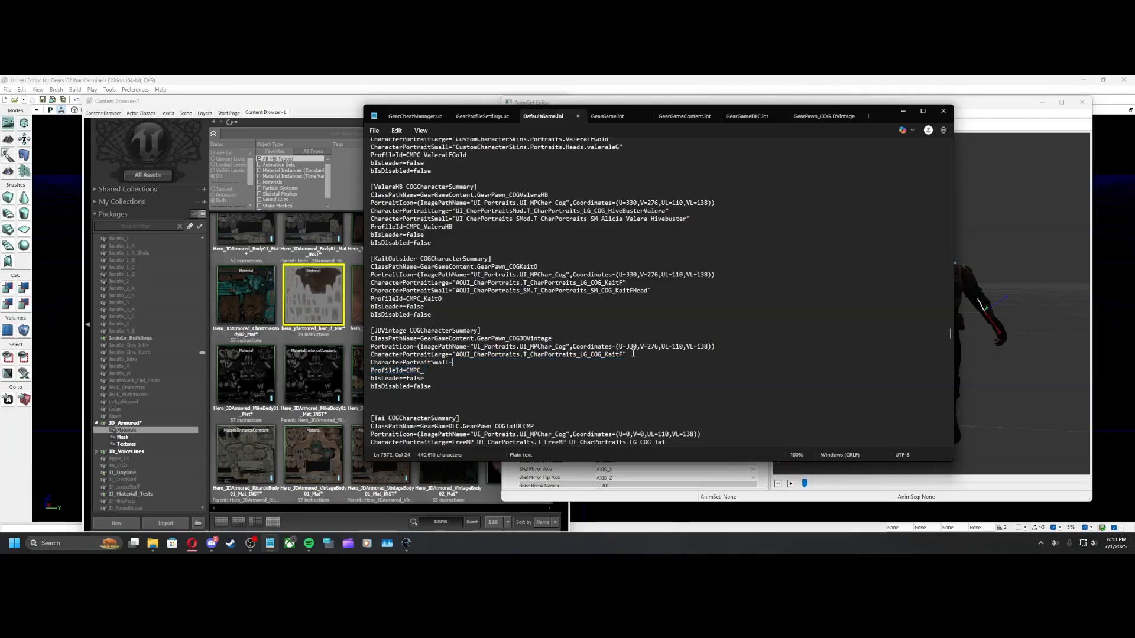
left_click_drag(633, 353, 452, 355)
key("BackSpace")
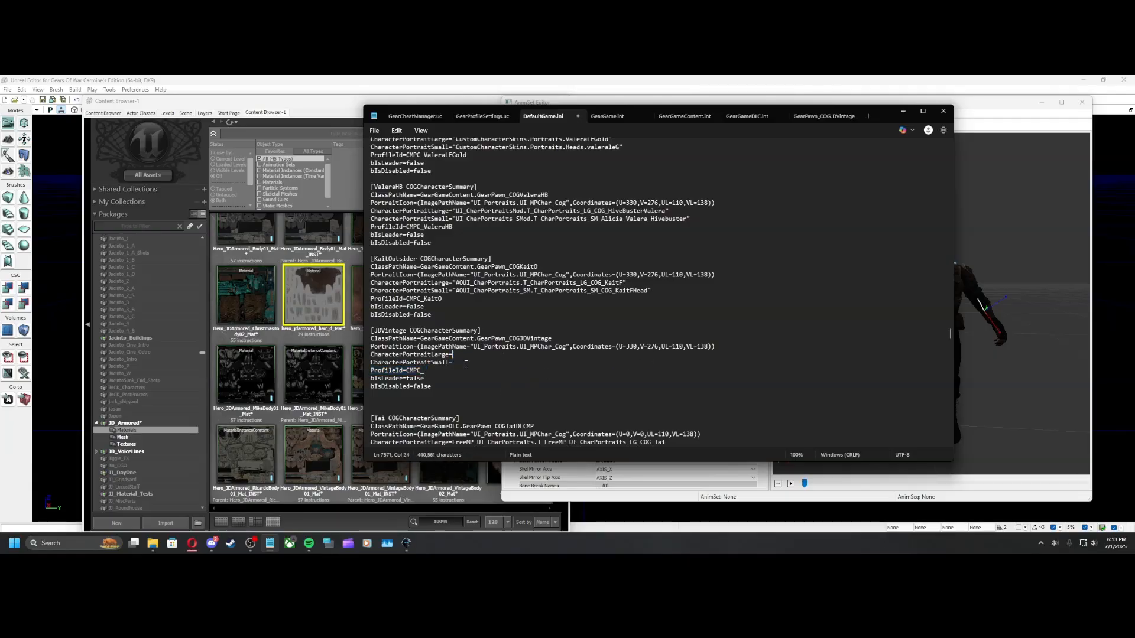
Check the JDVintage enum entry in GearProfileSettings.uc and complete the block's ProfileId in DefaultGame.ini as CMPC_JDVintage
scroll(419, 367, "down", 1)
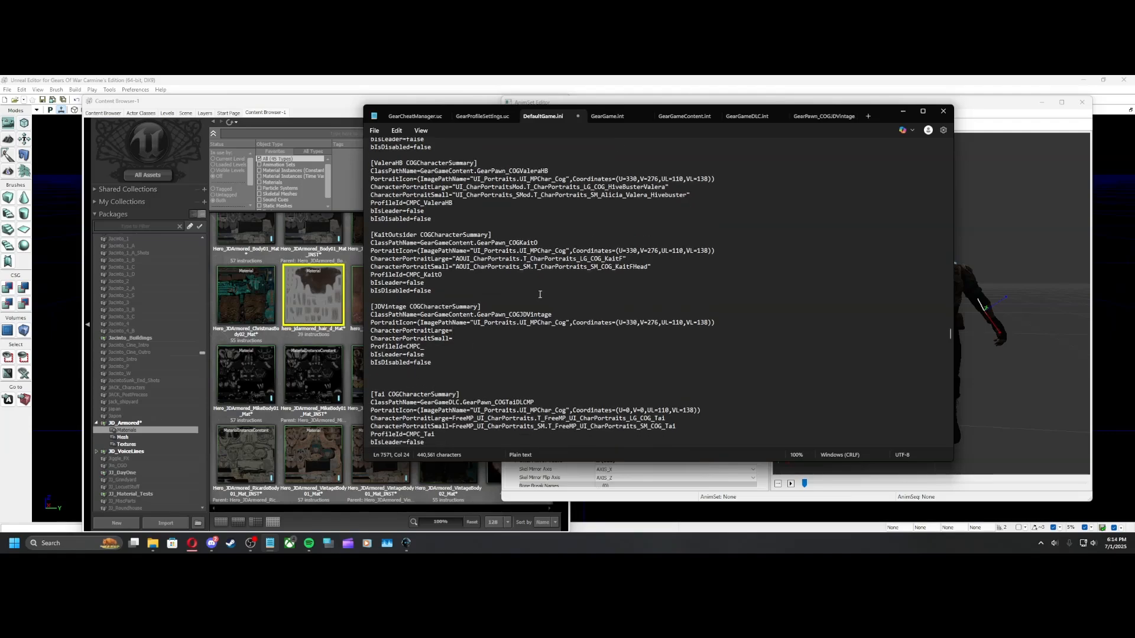
left_click(477, 116)
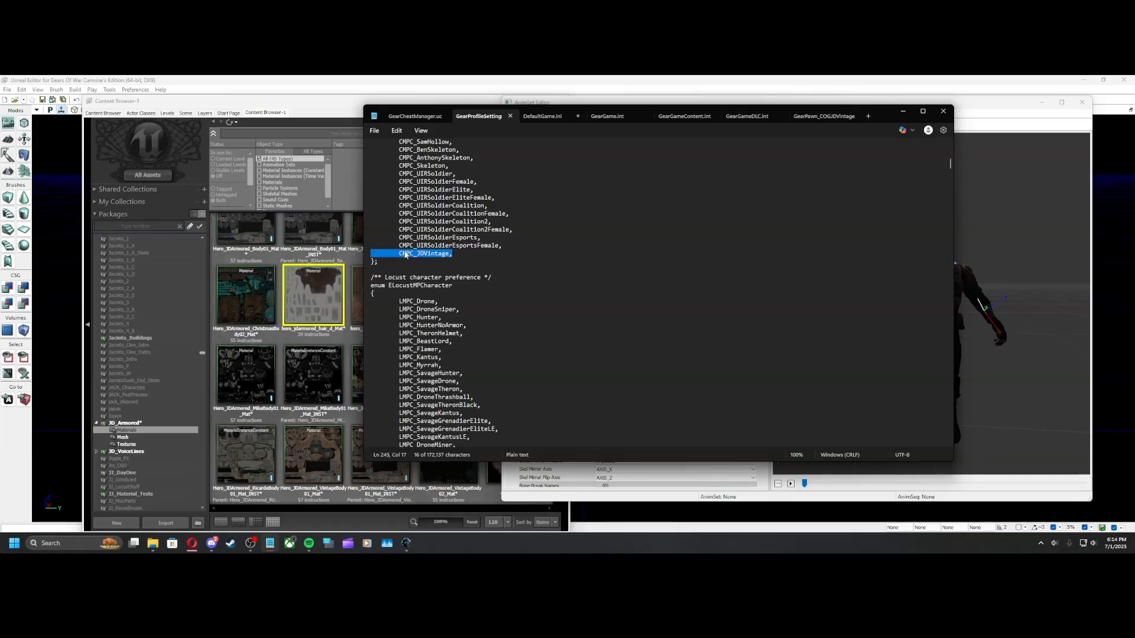
left_click(542, 116)
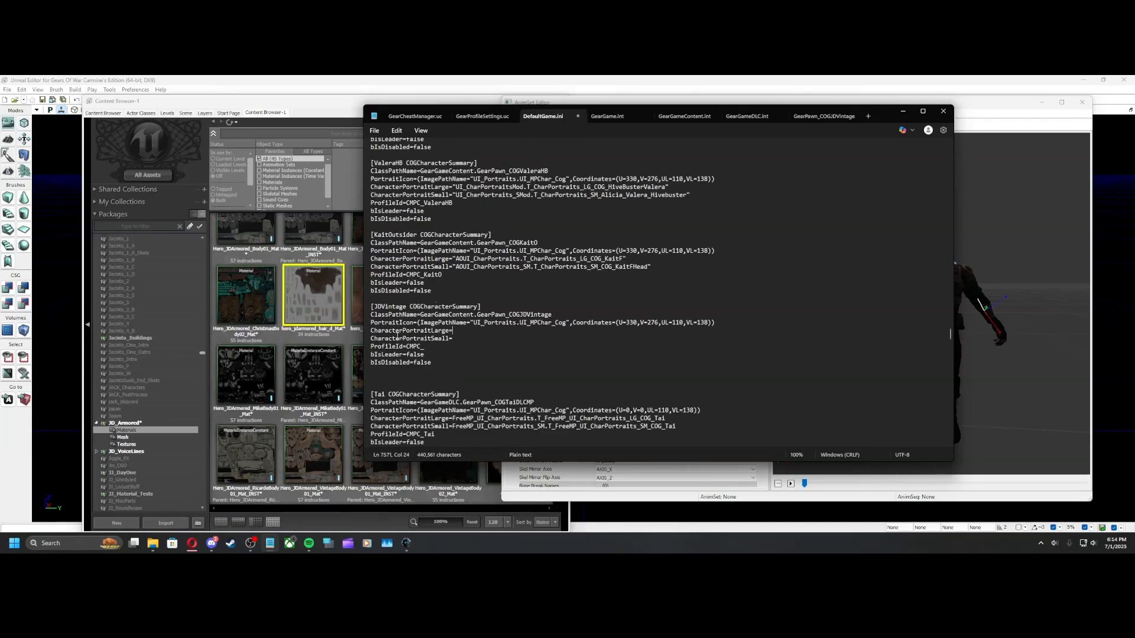
left_click(425, 347)
type("JDVintage")
left_click_drag(456, 347, 406, 344)
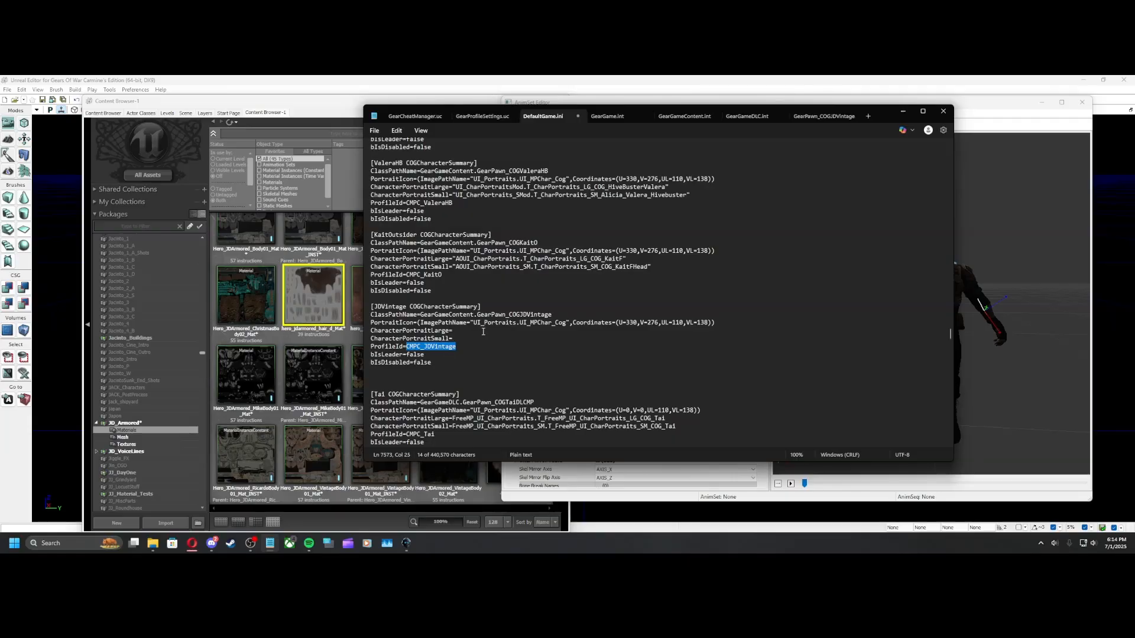
Switch to the Unreal Editor's Content Browser and locate the JD_1 and JD_2 portrait textures in the JD_Armored package
left_click(473, 332)
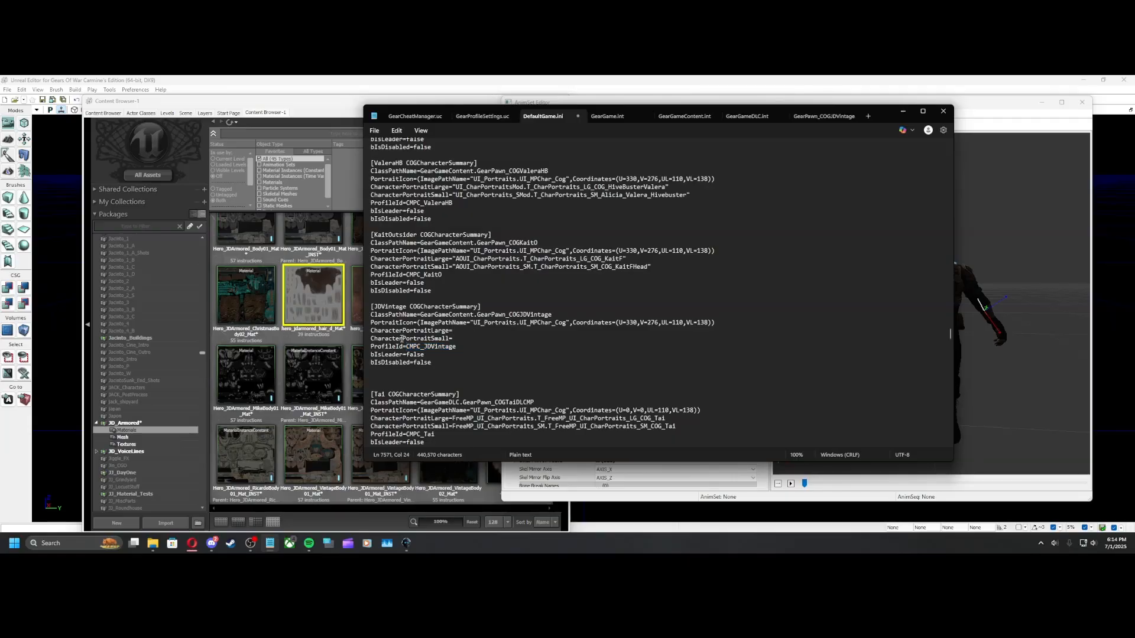
left_click(455, 339)
left_click(348, 198)
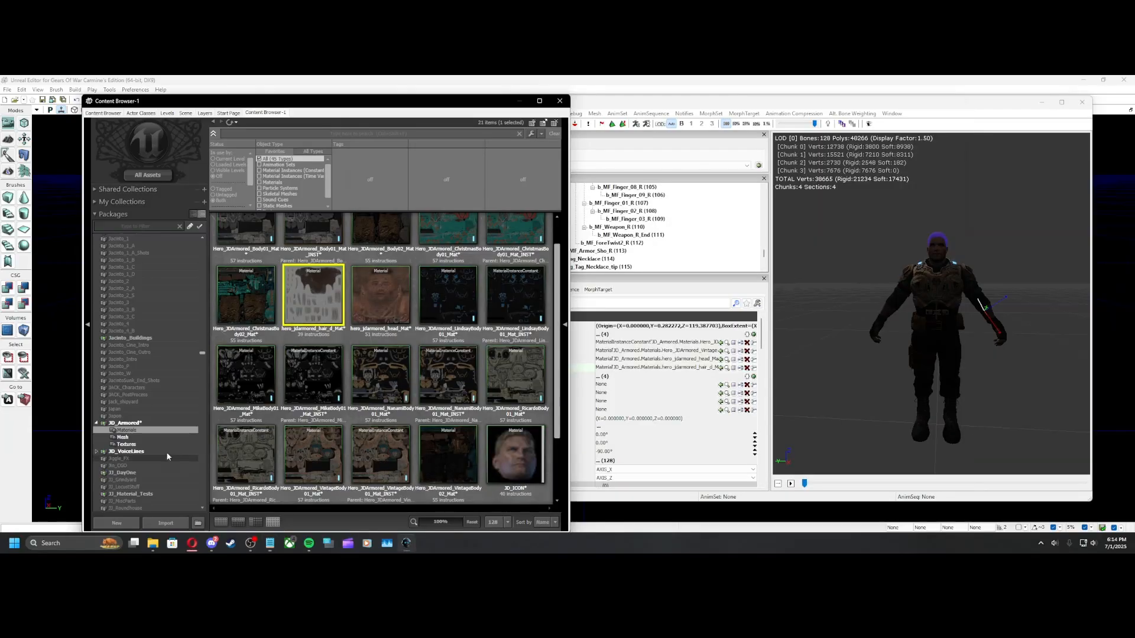
scroll(443, 428, "down", 2)
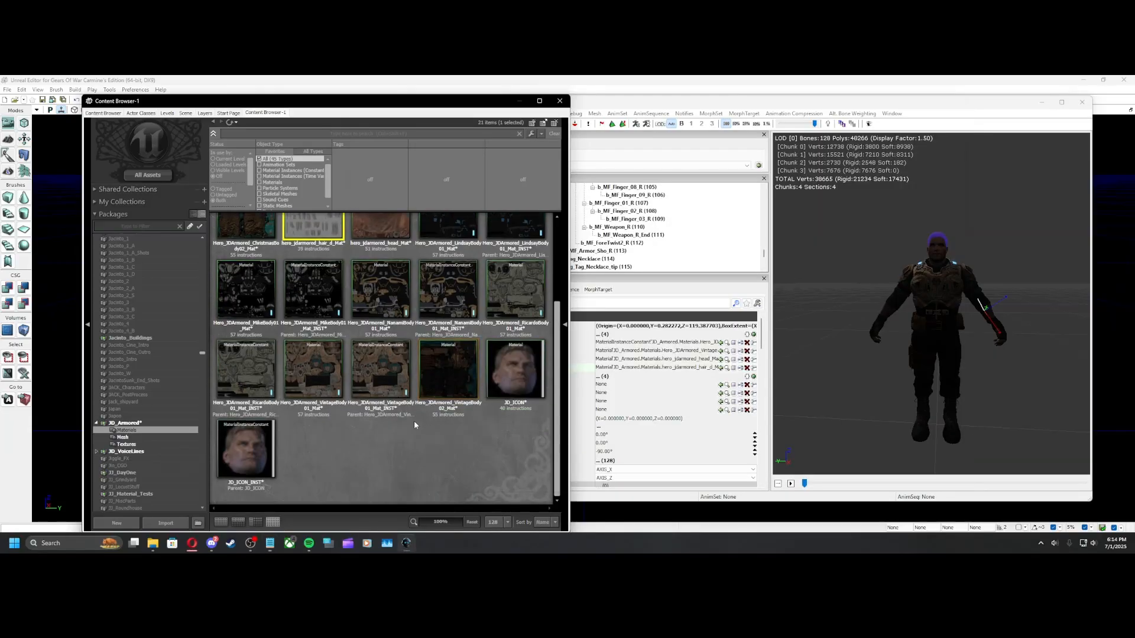
left_click(168, 423)
scroll(344, 384, "down", 8)
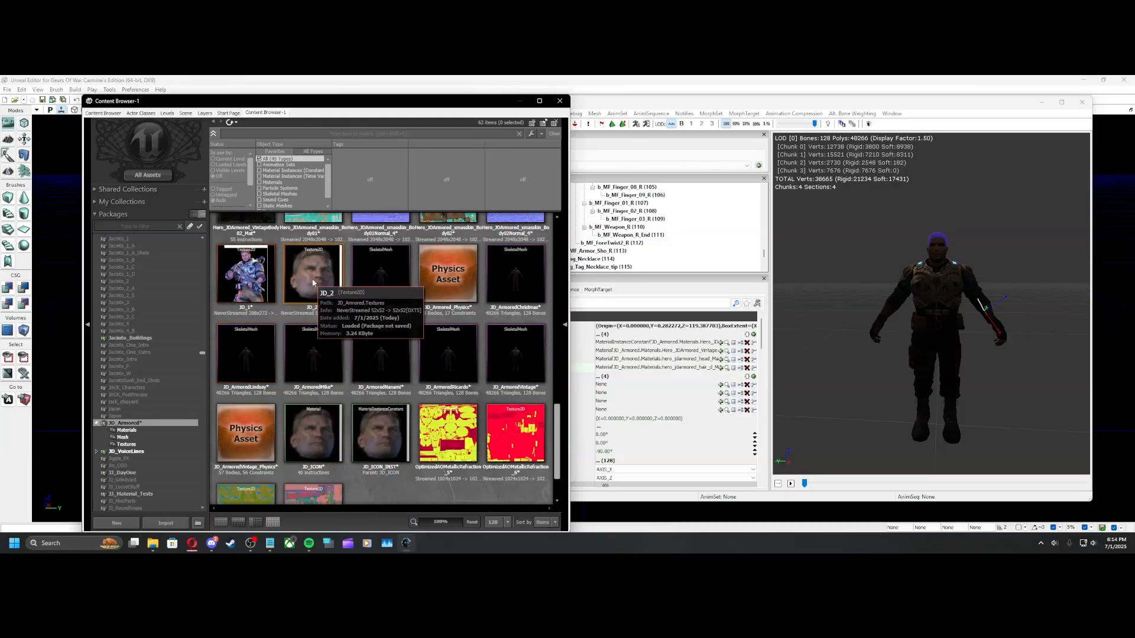
Copy the full name of the JD_1 texture and paste it as the JDVintage block's CharacterPortraitLarge value in DefaultGame.ini
left_click(255, 284)
right_click(255, 284)
left_click(295, 450)
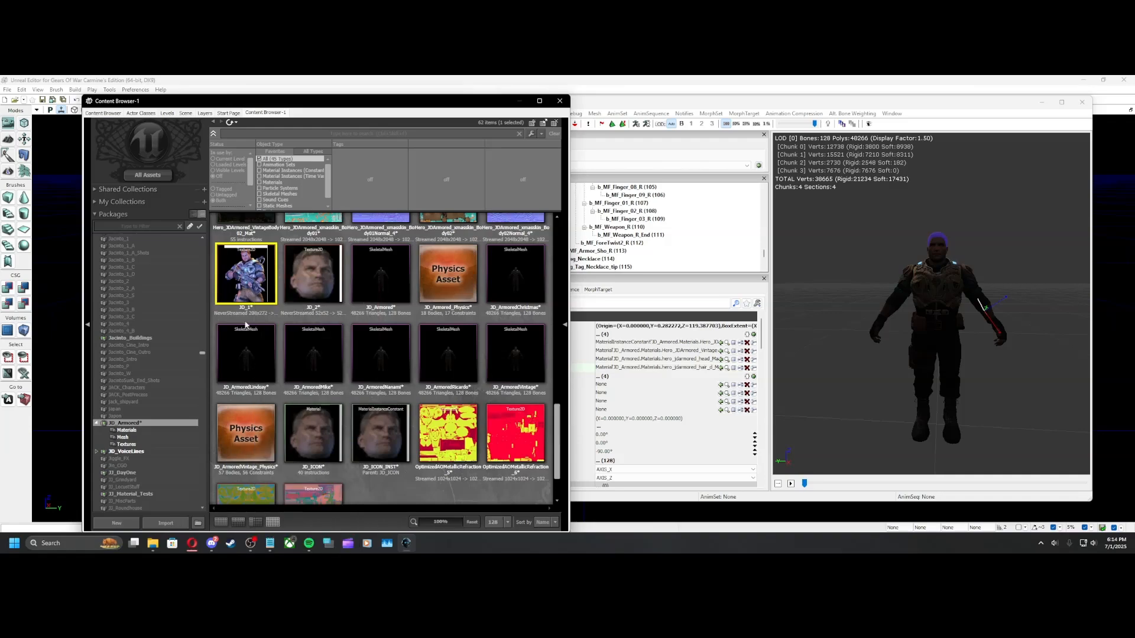
left_click(269, 543)
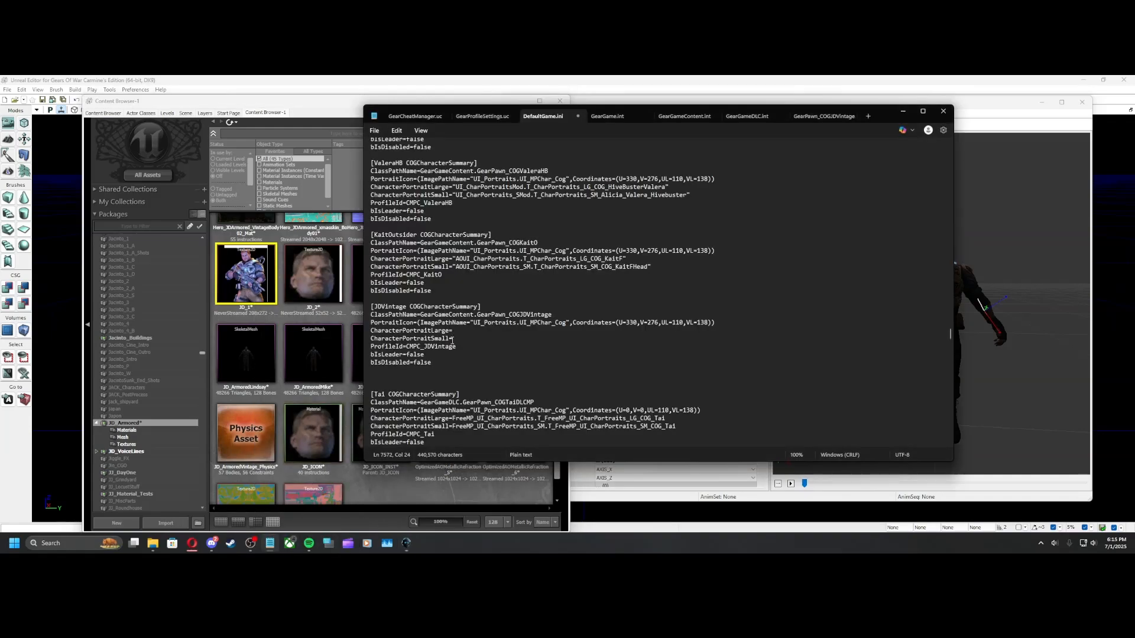
left_click(453, 330)
key("ctrl+v")
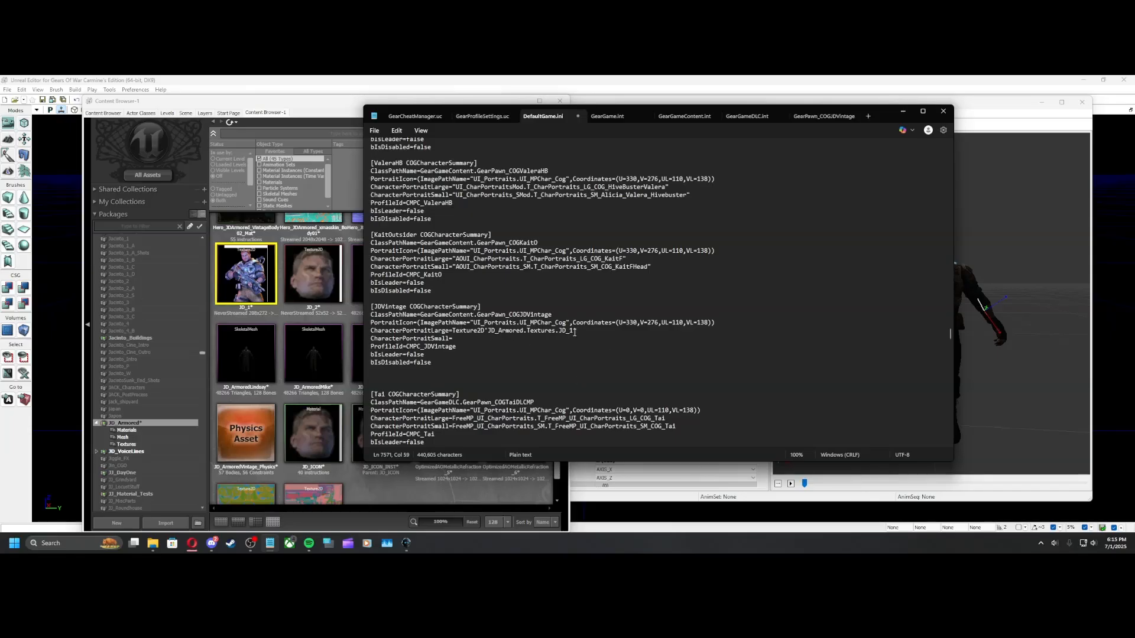
Trim the Texture2D prefix and single quotes from the CharacterPortraitLarge value, leaving "JD_Armored.Textures.JD_1" in double quotes
left_click_drag(573, 332, 576, 334)
type("\"")
left_click_drag(577, 331, 572, 331)
left_click_drag(488, 331, 454, 337)
type("\"")
Copy the large portrait path into CharacterPortraitSmall and change it to "JD_Armored.Textures.JD_2"
left_click_drag(545, 331, 452, 334)
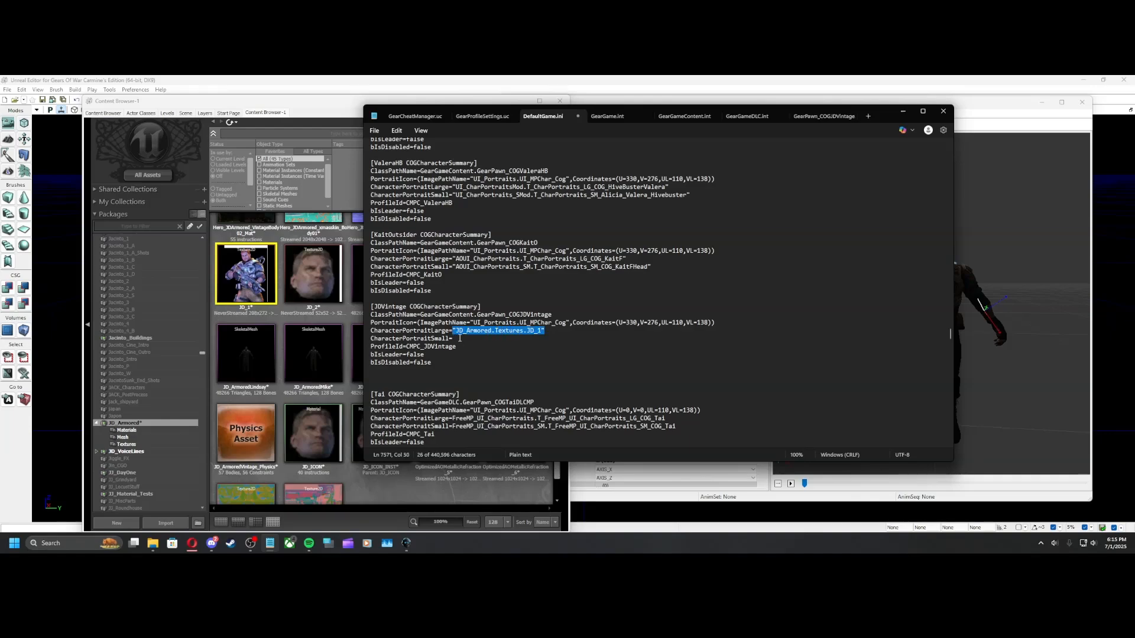
key("ctrl+c")
left_click(460, 338)
key("ctrl+v")
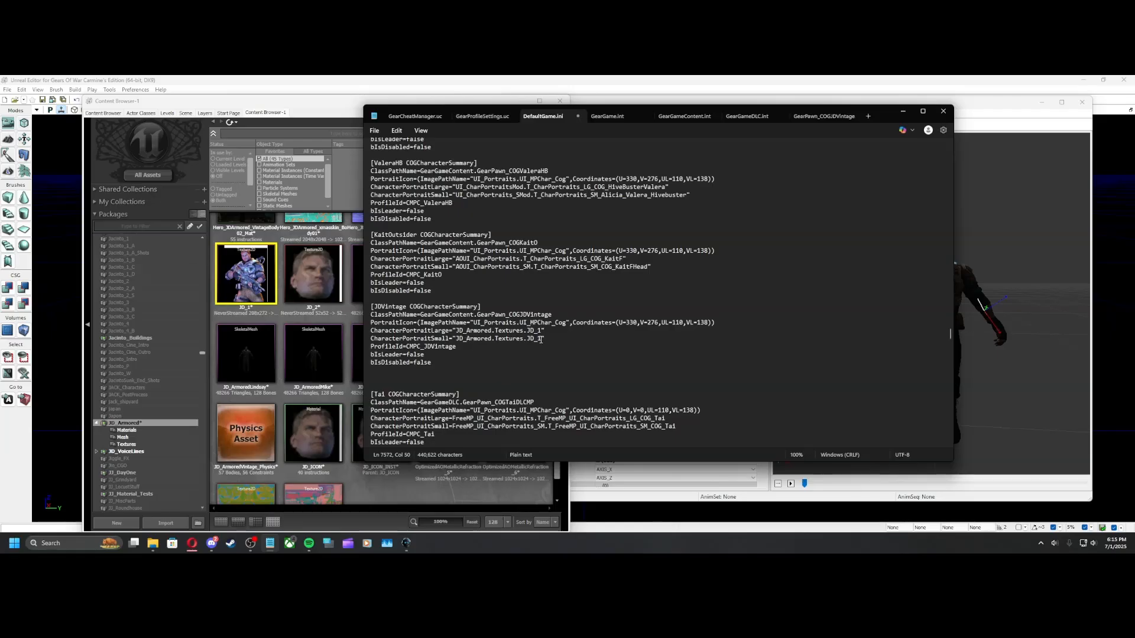
left_click_drag(535, 339, 540, 339)
type("2")
Review the completed JDVintage block and save DefaultGame.ini
left_click_drag(453, 364, 364, 296)
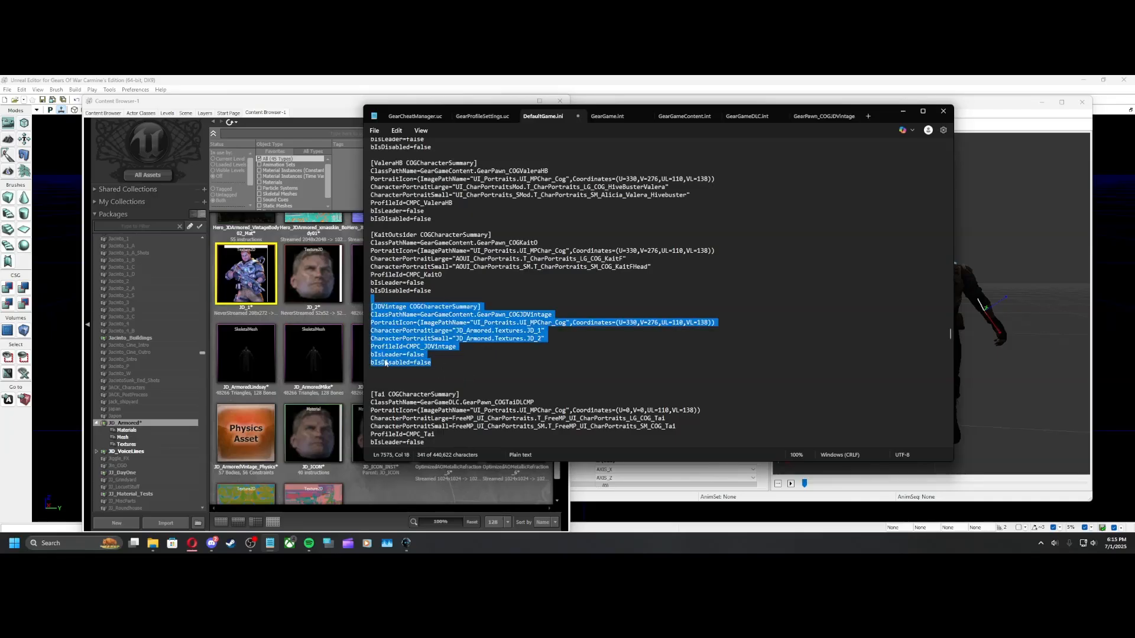
left_click(396, 130)
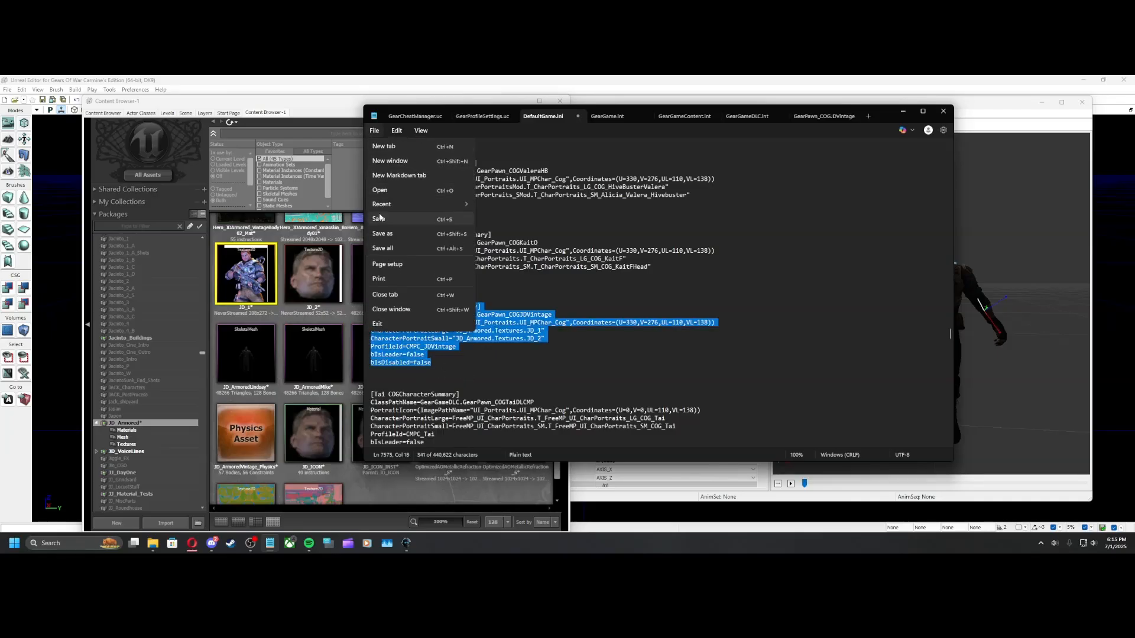
left_click(408, 219)
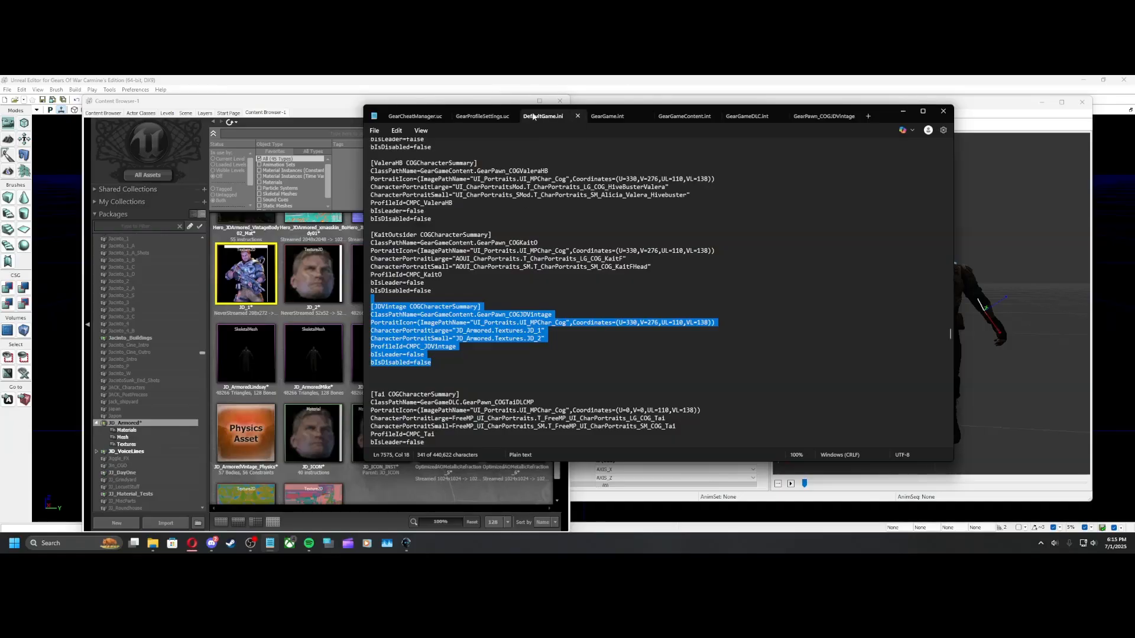
In GearGame.int, duplicate the UIRSoldierCoalition2Female COGCharacterSummary block directly below itself, at the end of the COG entries
left_click(609, 118)
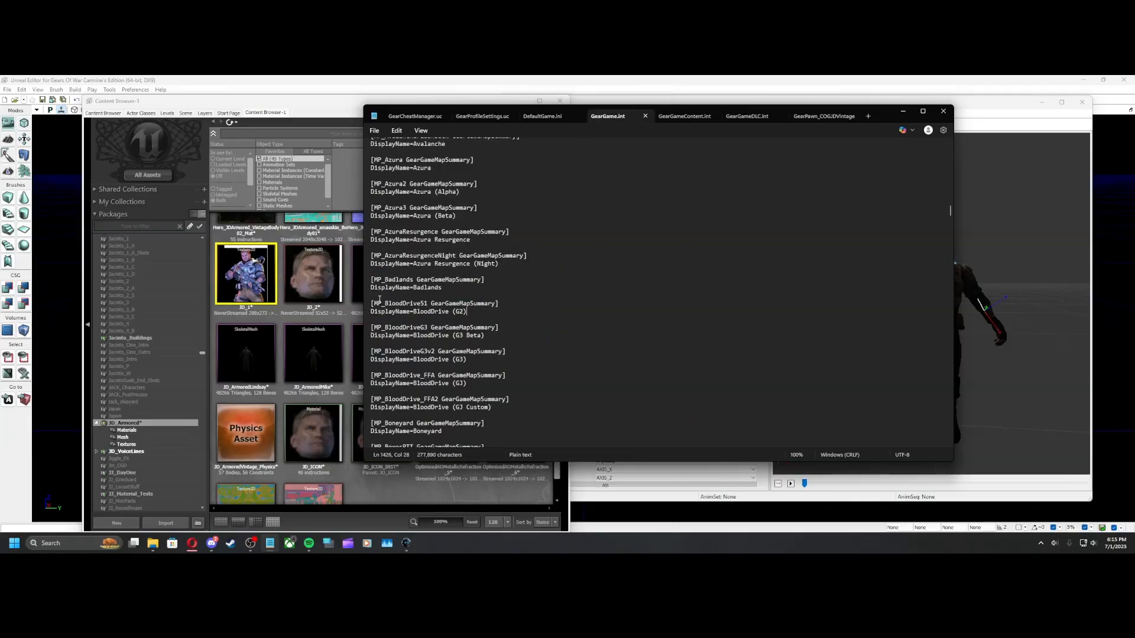
scroll(604, 285, "up", 1)
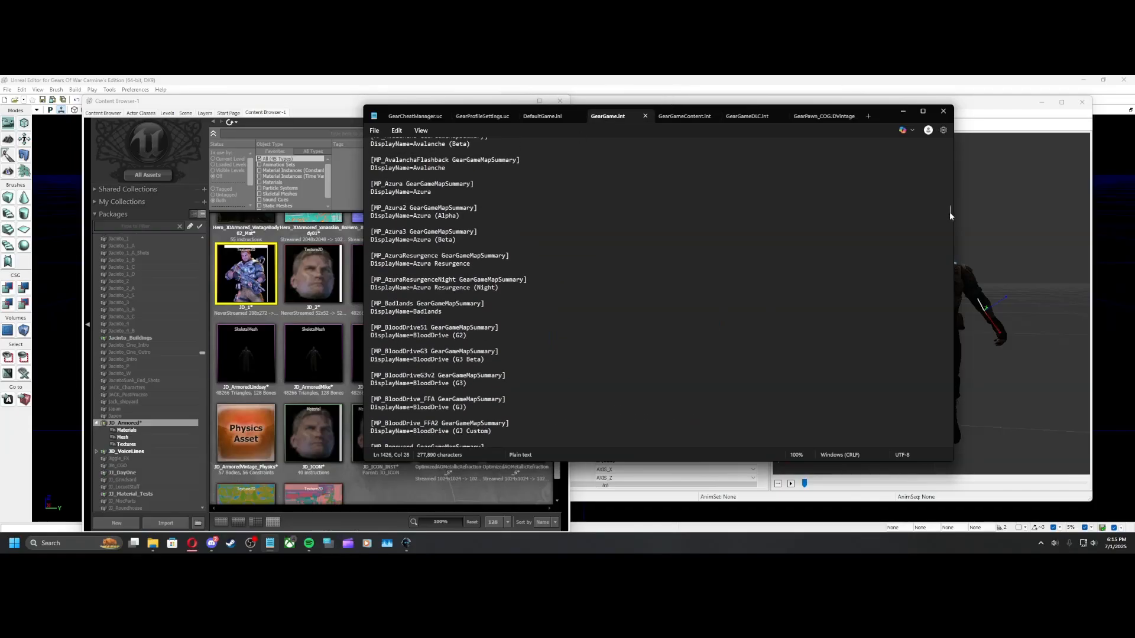
left_click_drag(950, 212, 952, 293)
scroll(500, 315, "up", 1)
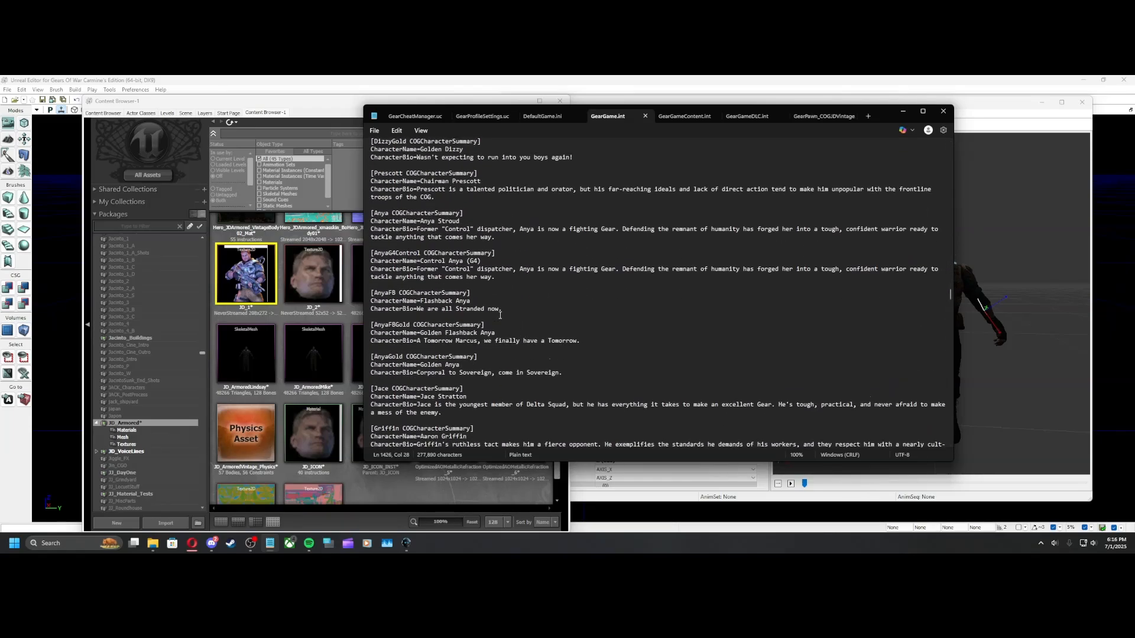
scroll(475, 352, "down", 15)
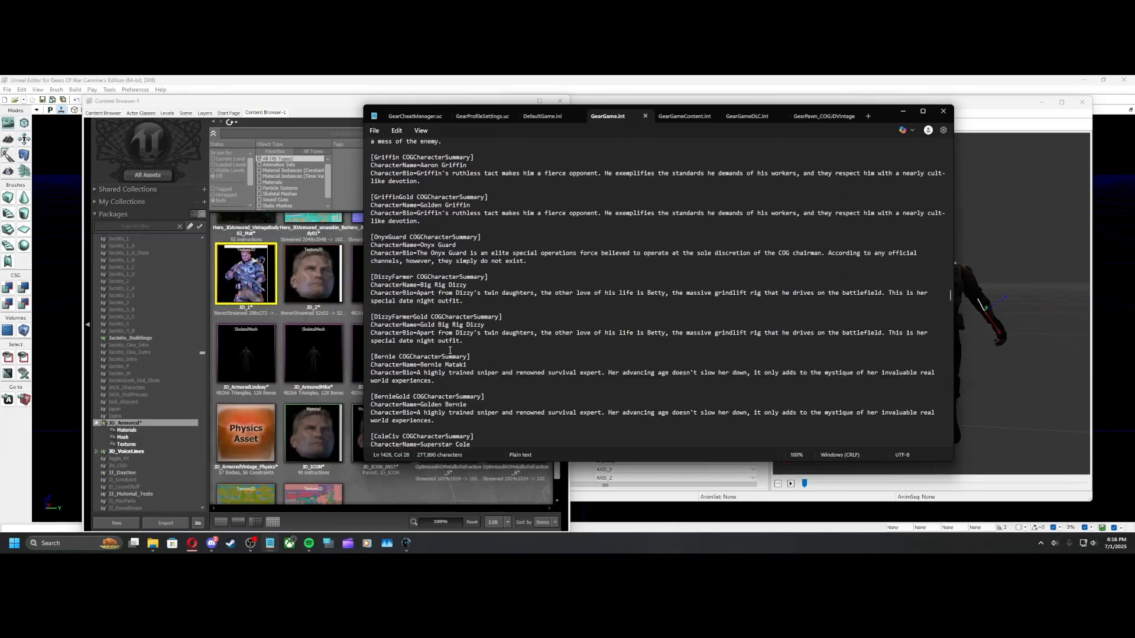
scroll(459, 342, "down", 20)
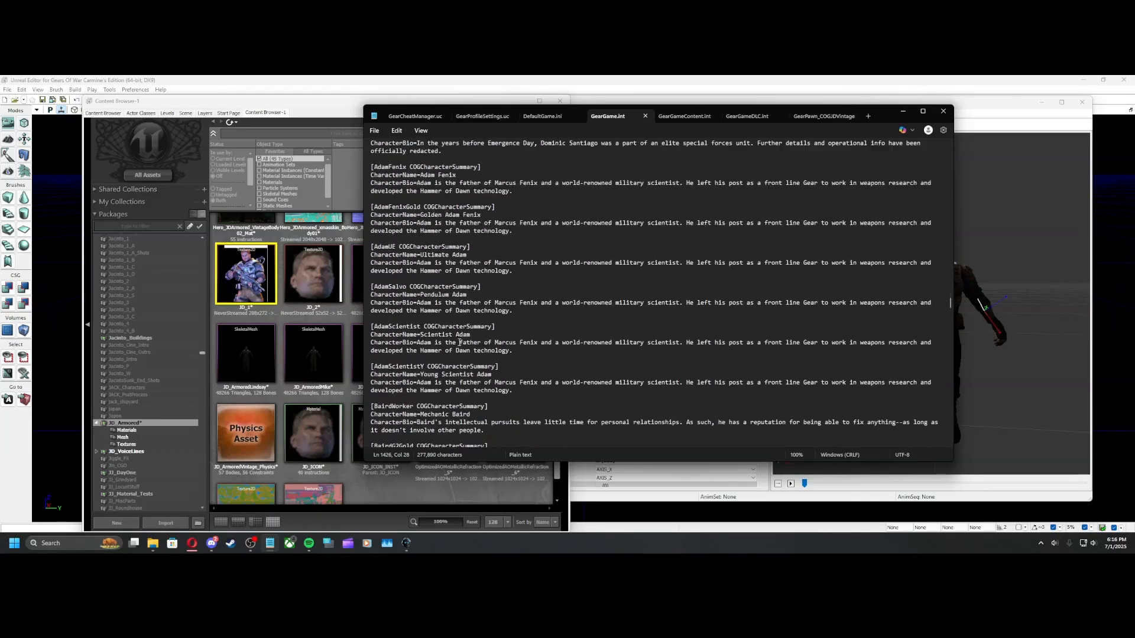
scroll(459, 342, "down", 20)
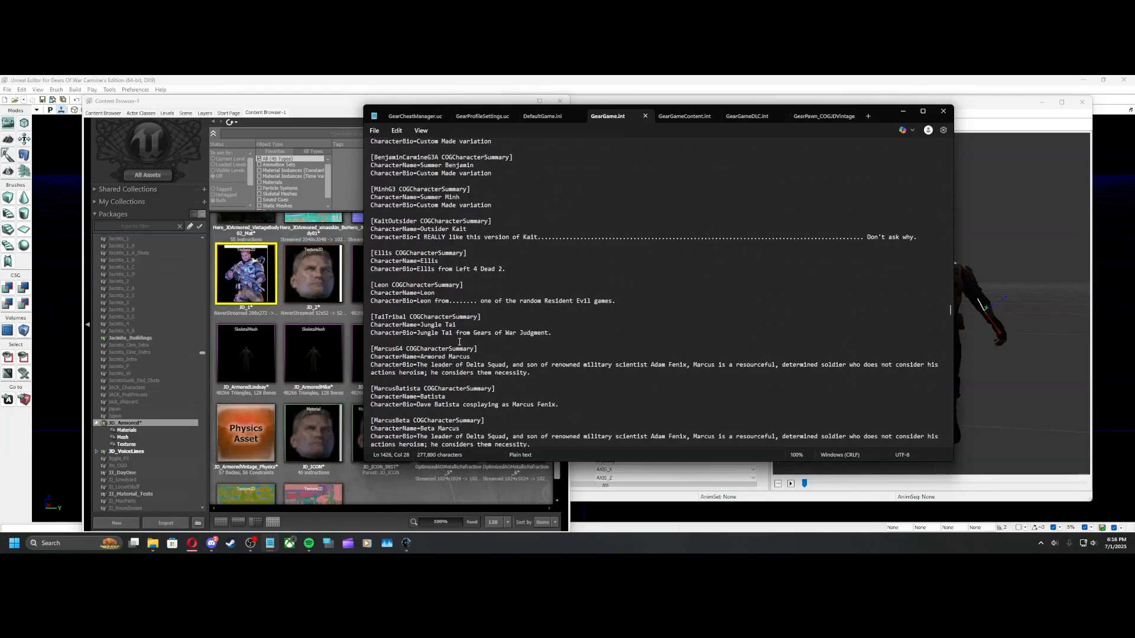
scroll(460, 343, "down", 20)
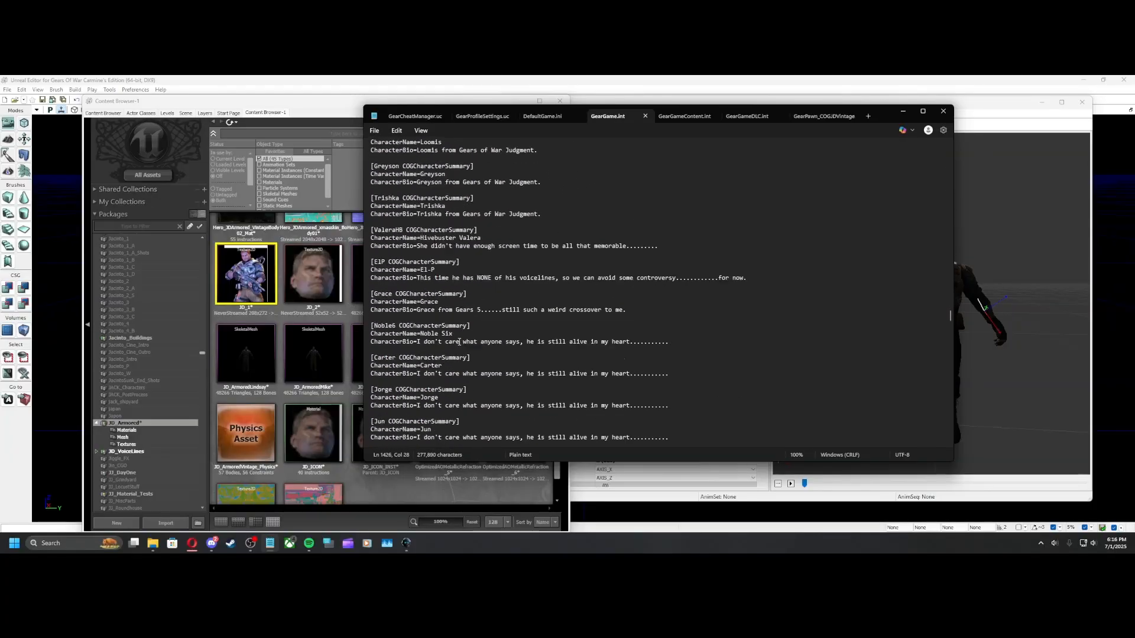
scroll(474, 355, "down", 20)
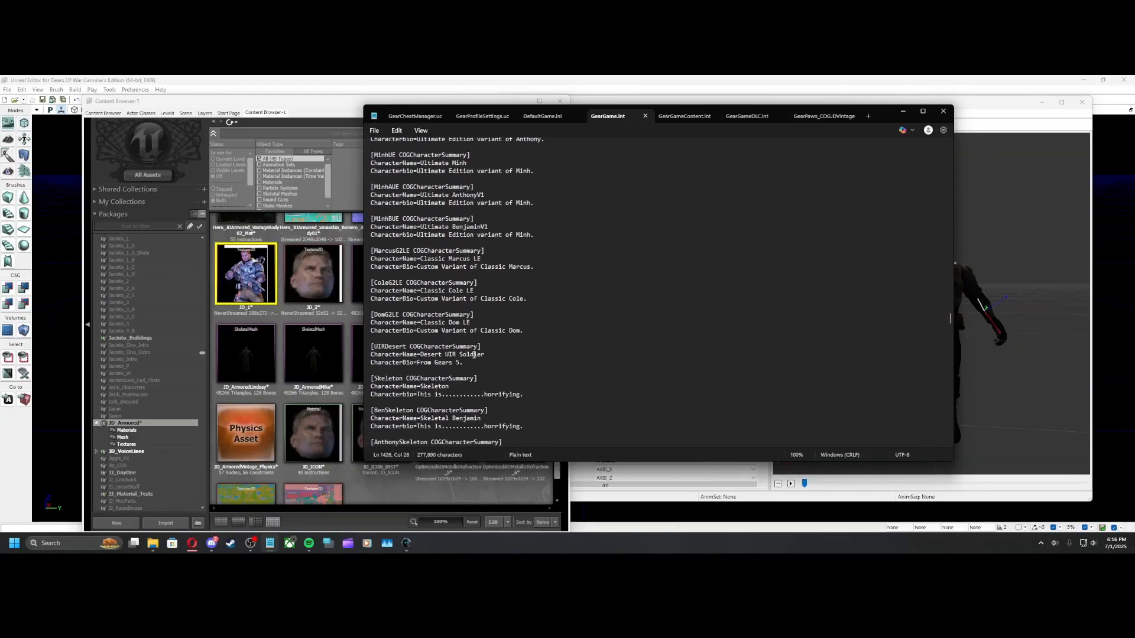
scroll(464, 340, "down", 1)
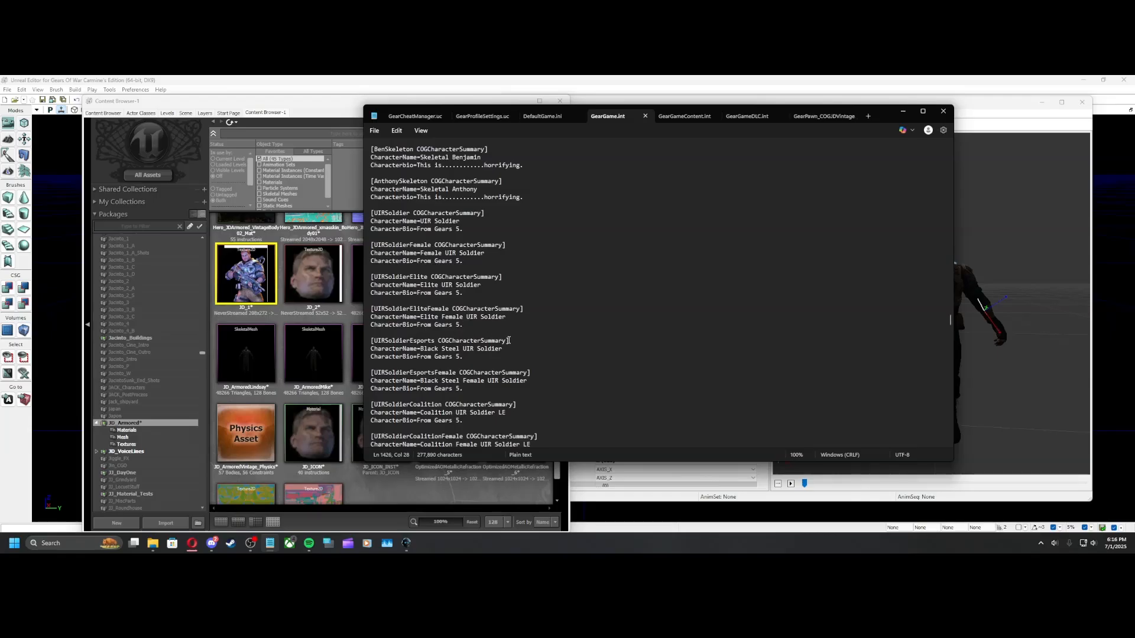
left_click_drag(508, 341, 373, 341)
scroll(538, 343, "down", 7)
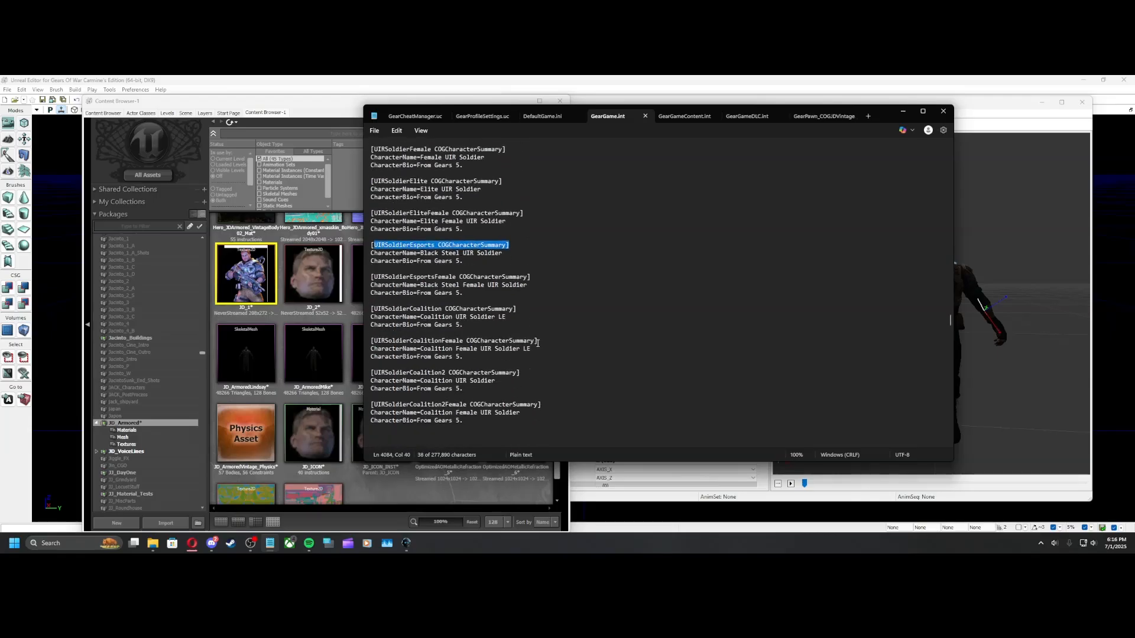
left_click_drag(465, 343, 366, 324)
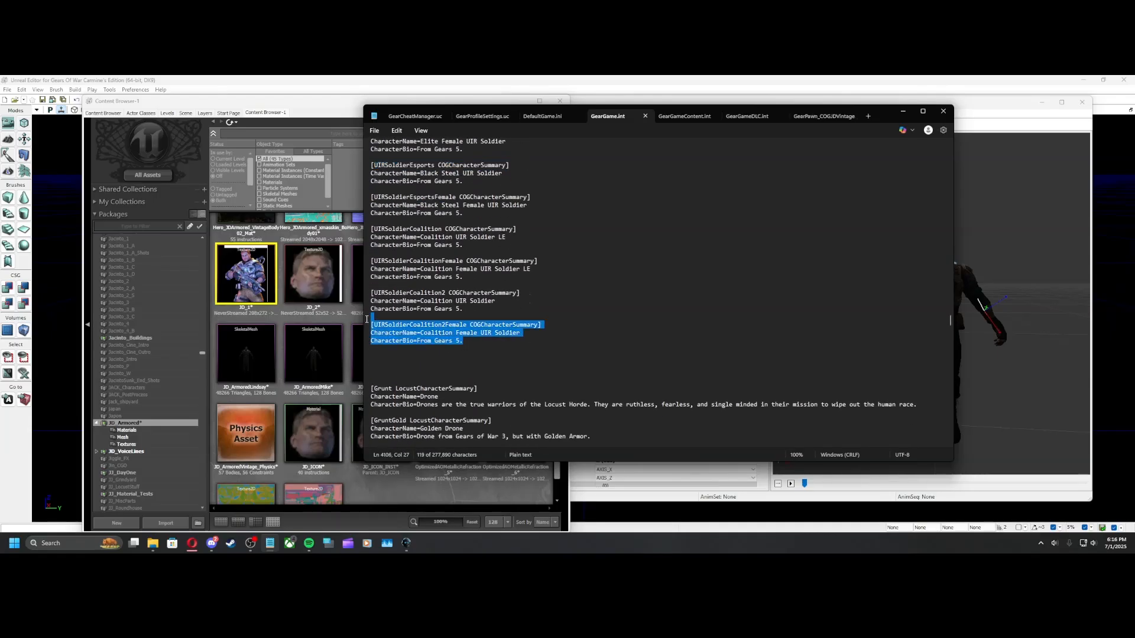
key("ctrl+c")
left_click(382, 351)
key("ctrl+v")
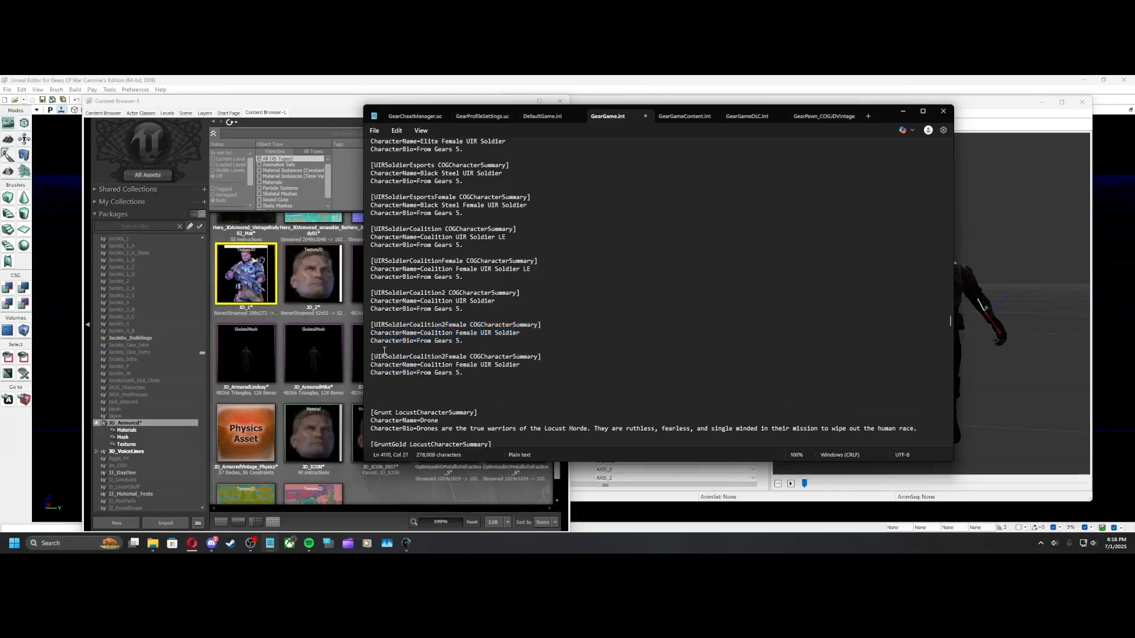
In the duplicated block, delete the character ID from the header and clear the CharacterName and CharacterBio values
left_click_drag(467, 357, 374, 358)
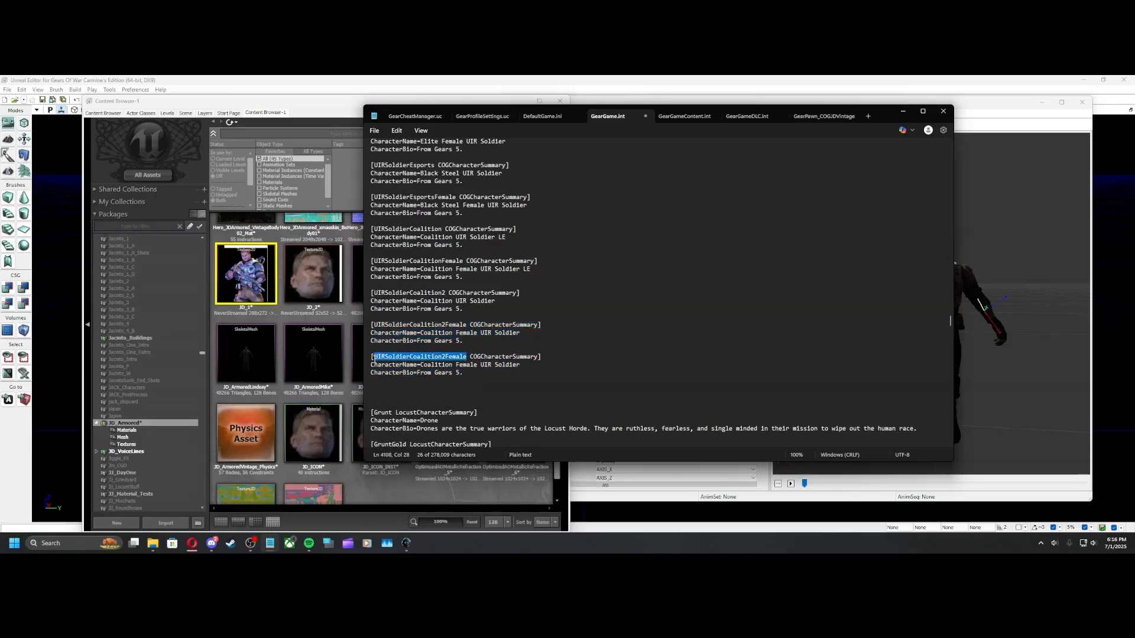
key("BackSpace")
left_click_drag(520, 365, 418, 373)
key("BackSpace")
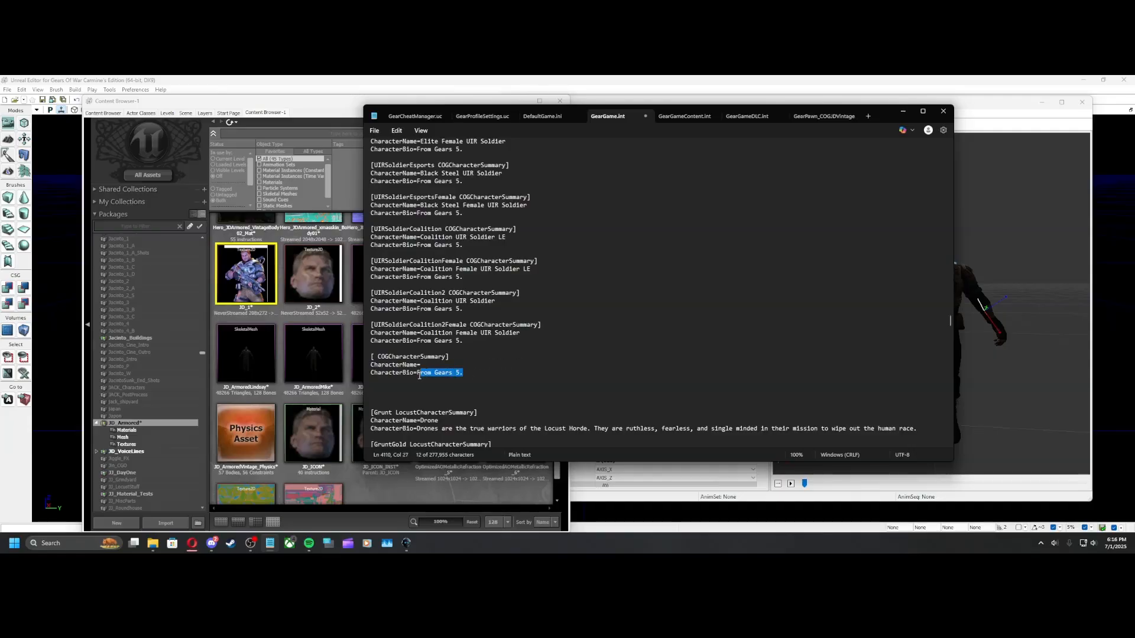
key("BackSpace")
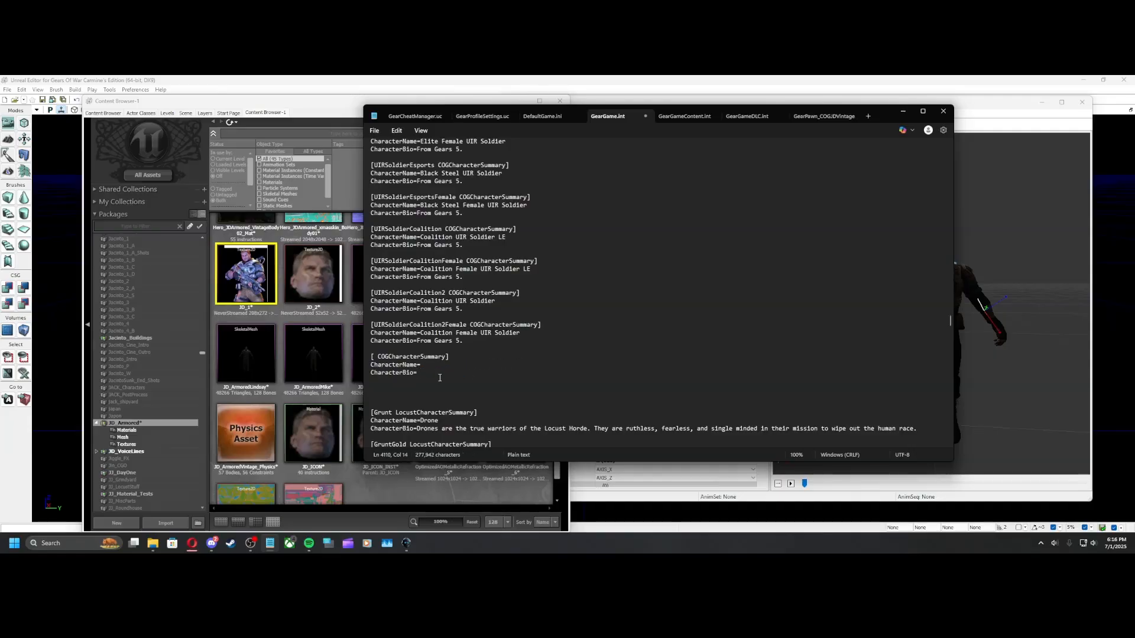
Check how the JDVintage and KaitOutsider block headers are written in DefaultGame.ini against the new GearGame.int header
left_click(375, 357)
left_click_drag(445, 357, 378, 364)
left_click(543, 117)
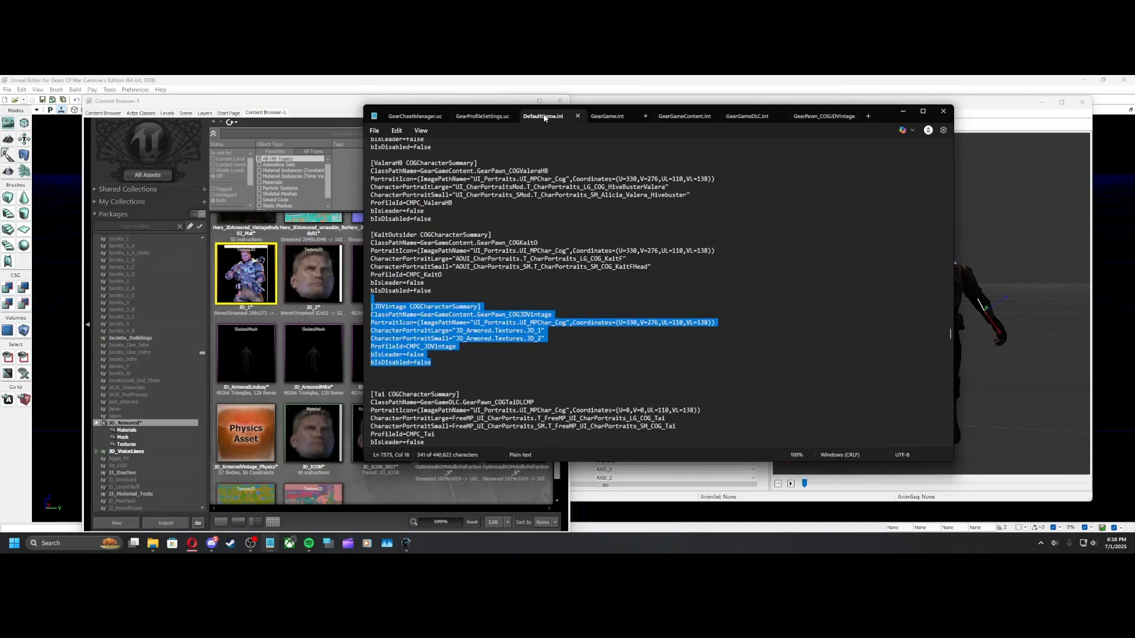
left_click(406, 306)
left_click_drag(480, 306, 376, 308)
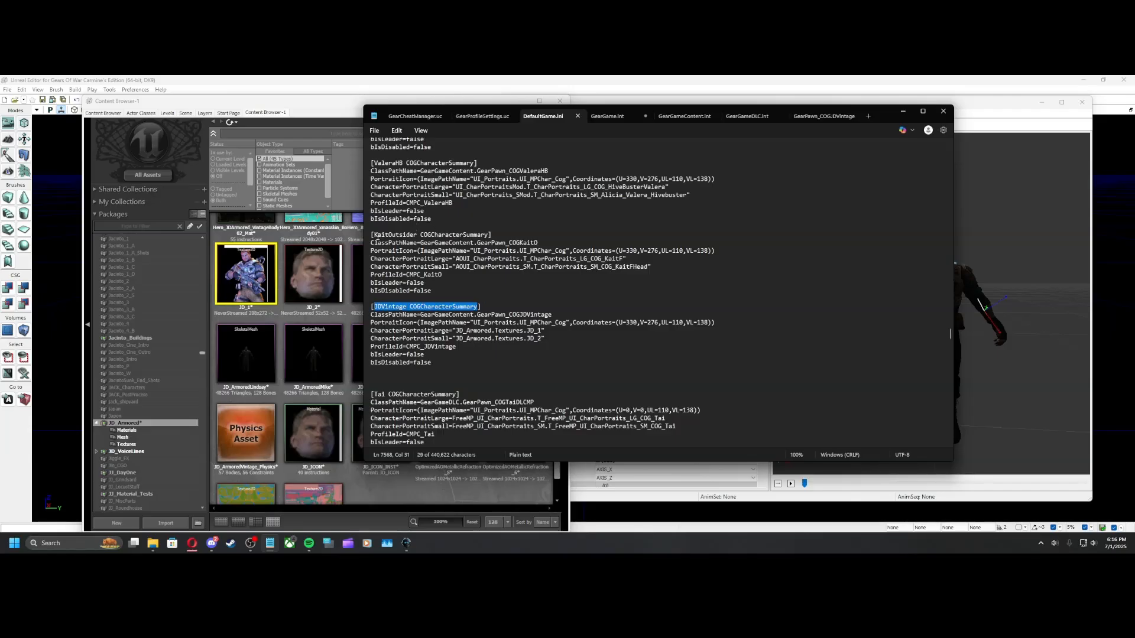
left_click_drag(375, 235, 489, 235)
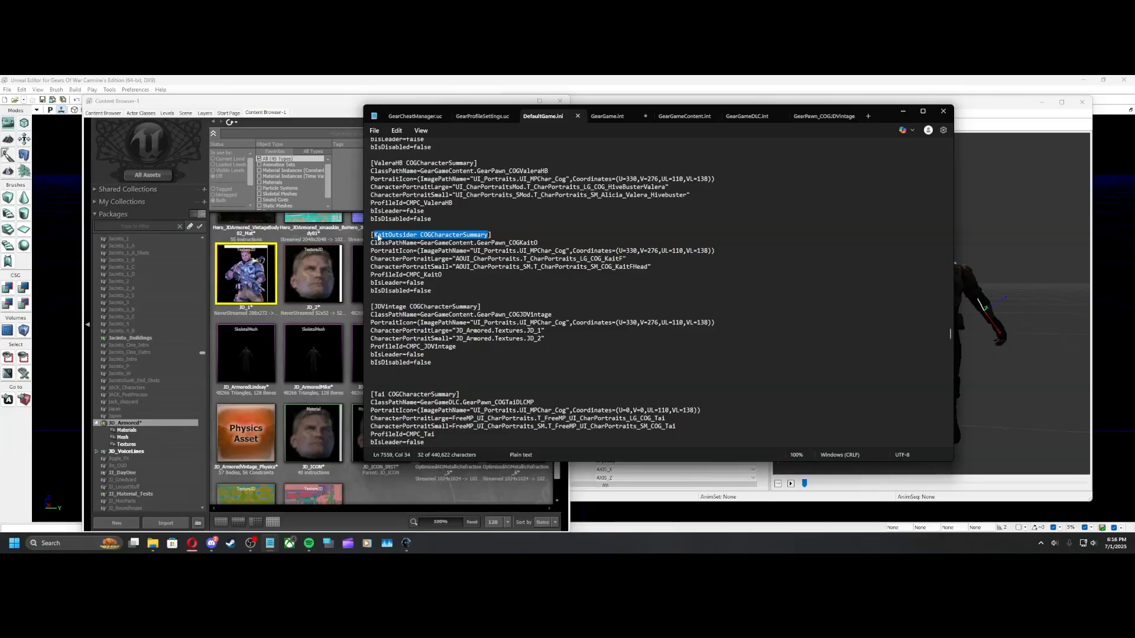
left_click(539, 242)
left_click_drag(540, 242, 435, 235)
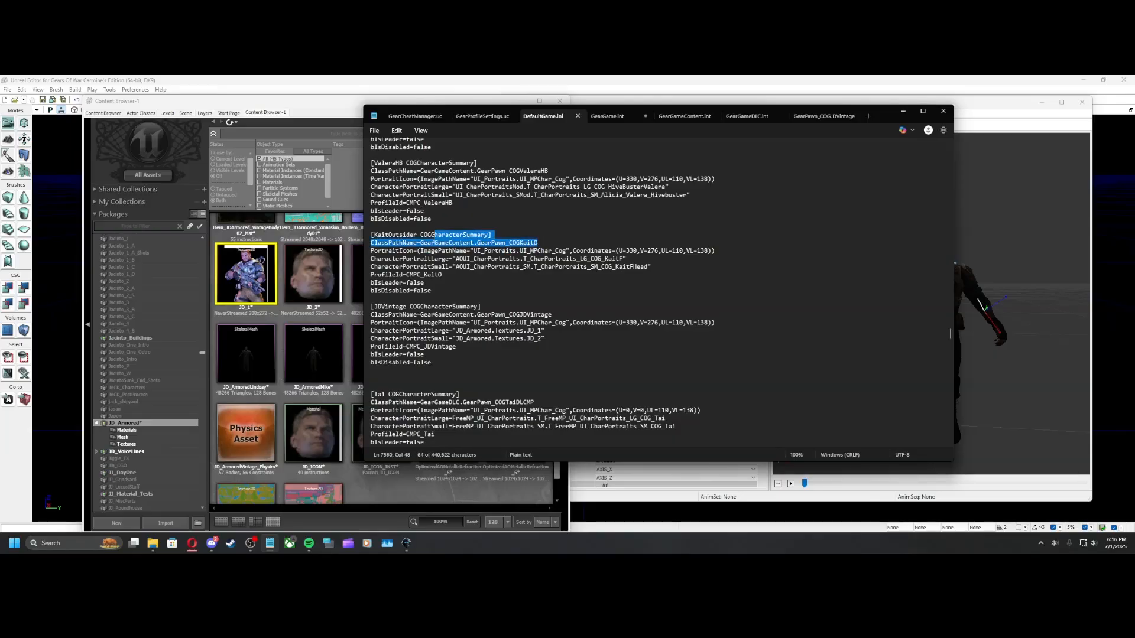
left_click(384, 232)
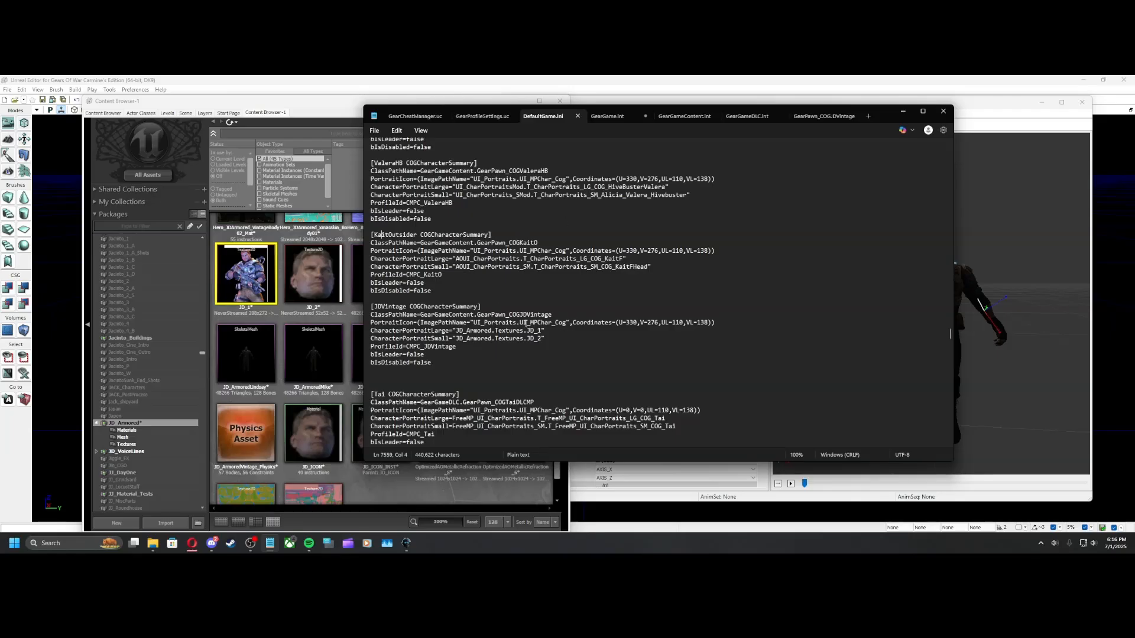
Complete the new block's header in GearGame.int as [JDVintage COGCharacterSummary]
left_click(625, 117)
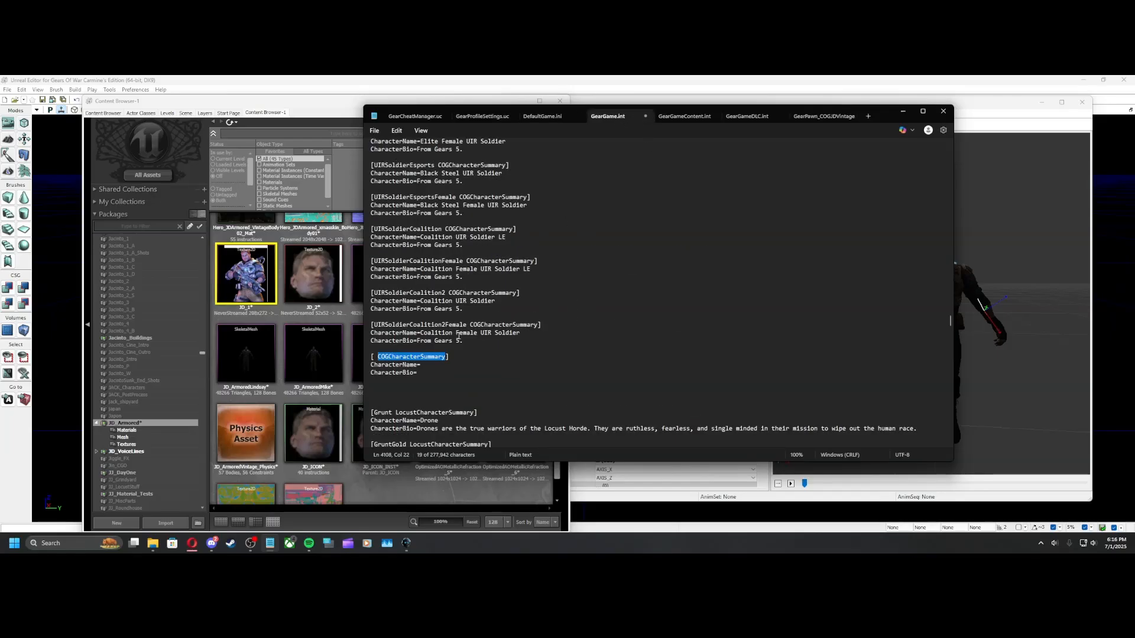
left_click(377, 357)
type("JDVintage")
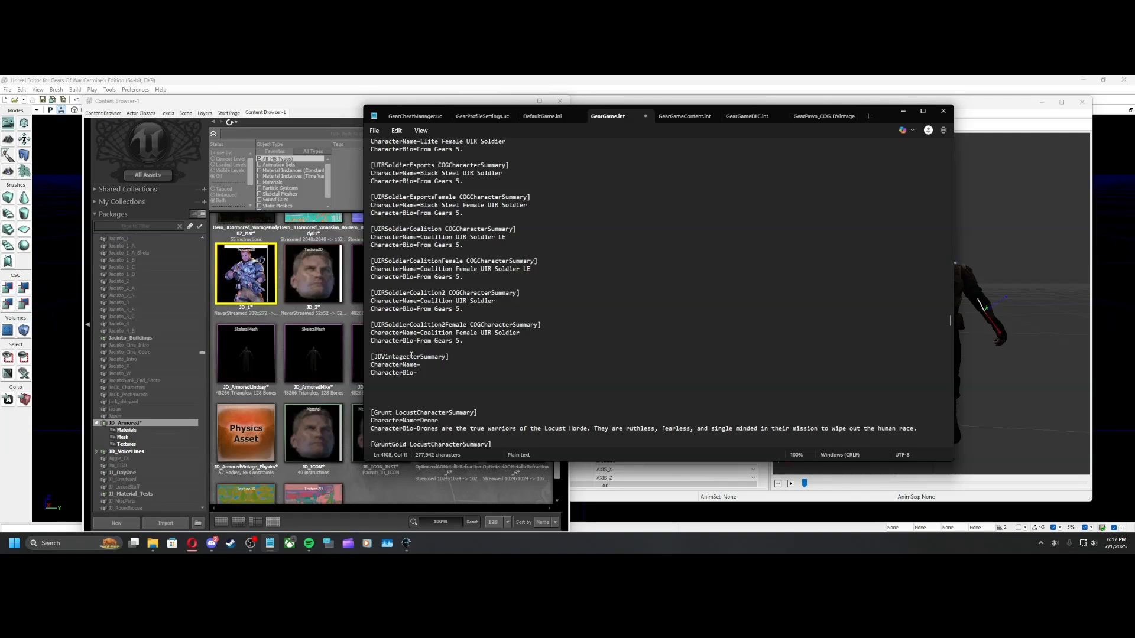
type(" COGCharacterSummary]")
Set the JDVintage block's CharacterName to "Vintage JD" and CharacterBio to "Shit stick.", and save GearGame.int
left_click(430, 367)
type("J")
key("BackSpace")
type("Vintage")
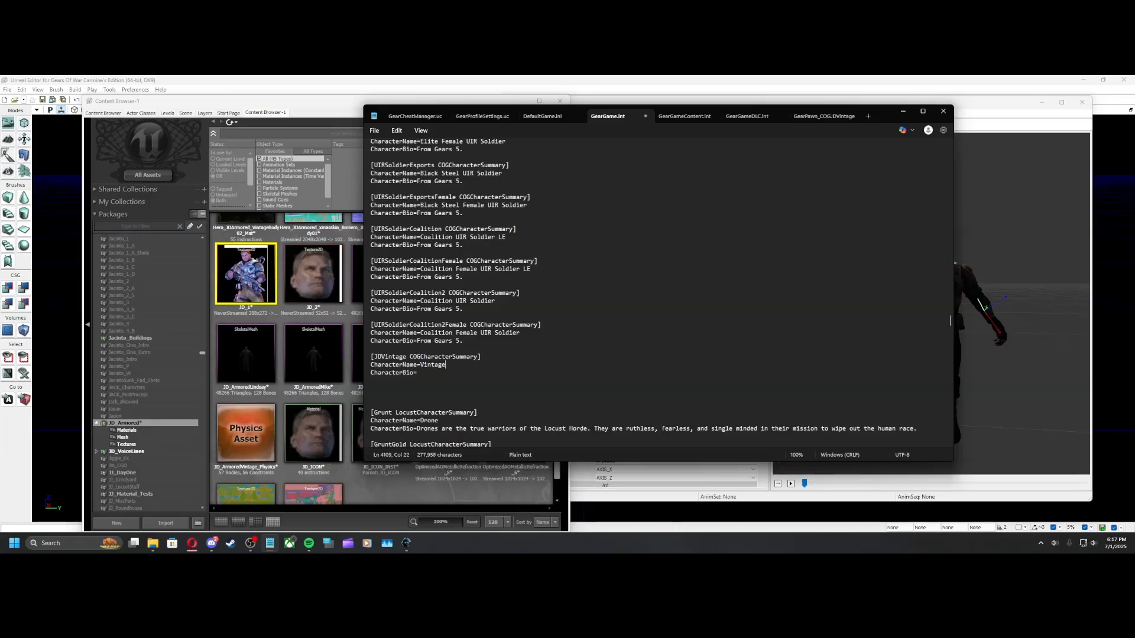
type(" JD")
left_click(424, 373)
type("Shit stick.")
left_click_drag(466, 376, 425, 366)
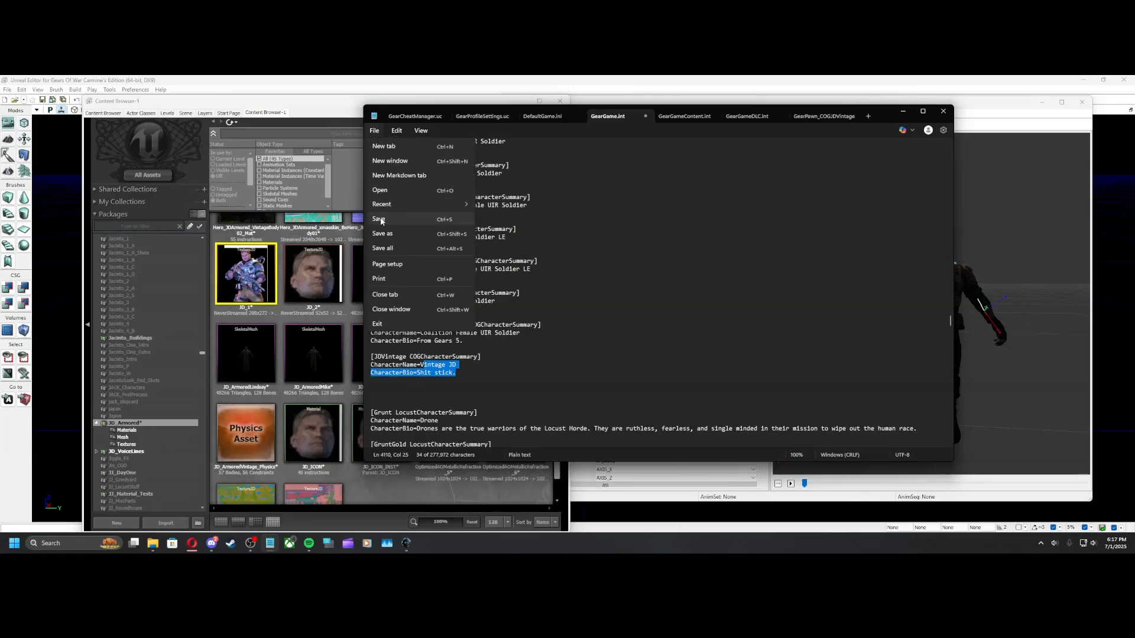
left_click(463, 356)
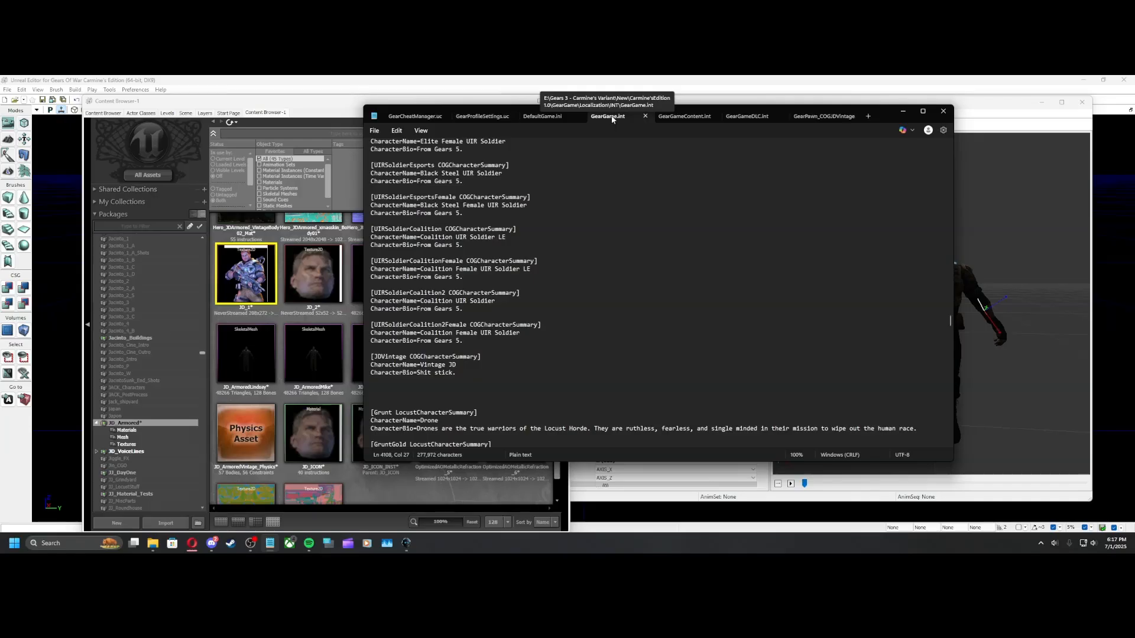
In the GearGameContent localization file, copy the GearPawn_COGUIRSoldierCoalition2Female header with an empty CharacterName line below the last COG entry
left_click(679, 117)
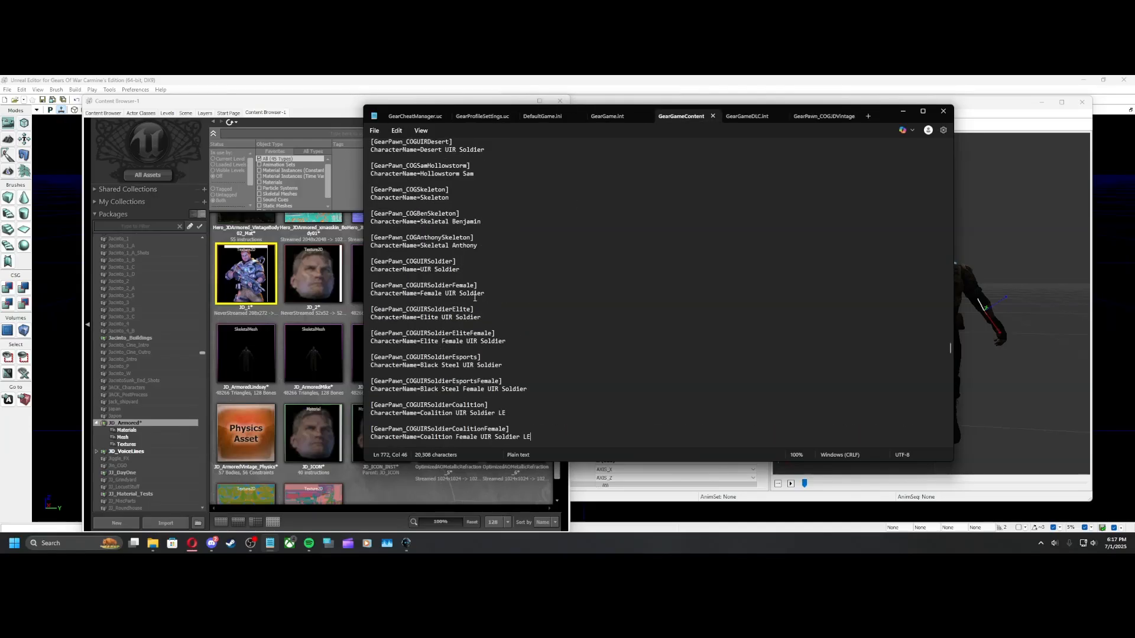
mouse_move(952, 350)
left_mouse_down()
mouse_move(939, 155)
mouse_move(942, 358)
left_mouse_up()
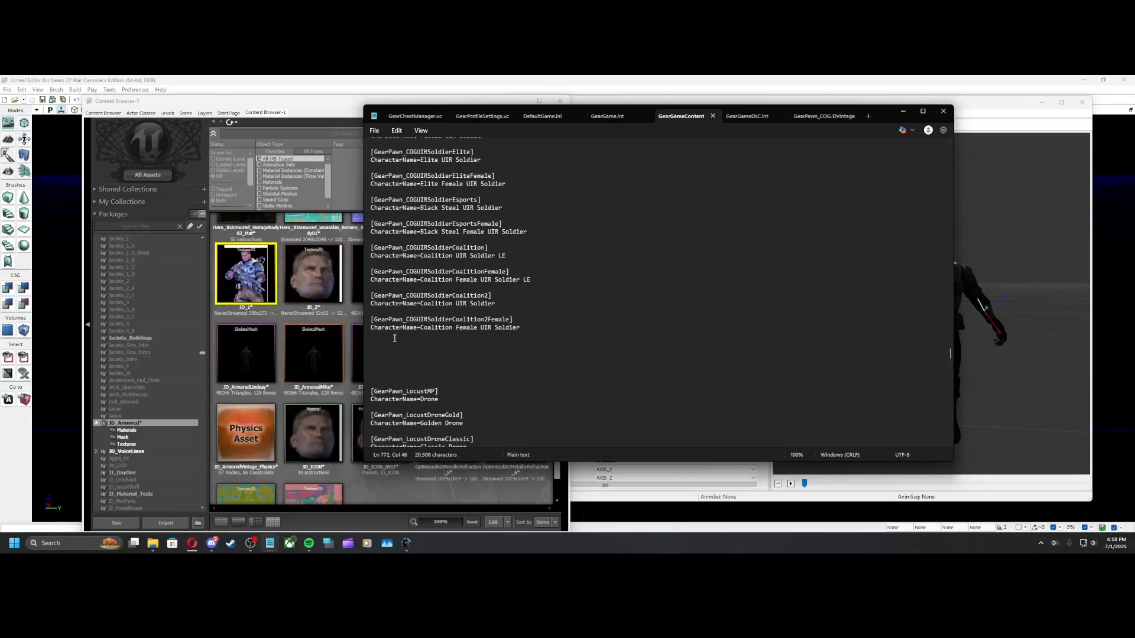
left_click_drag(533, 328, 372, 320)
left_click(420, 327)
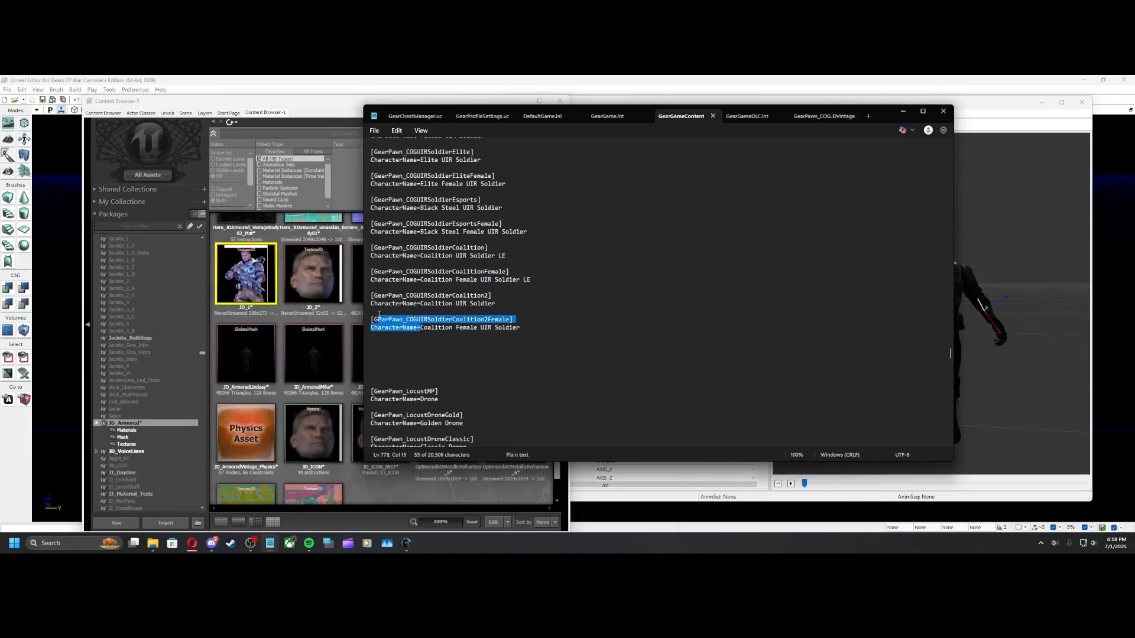
key("ctrl+c")
left_click(390, 335)
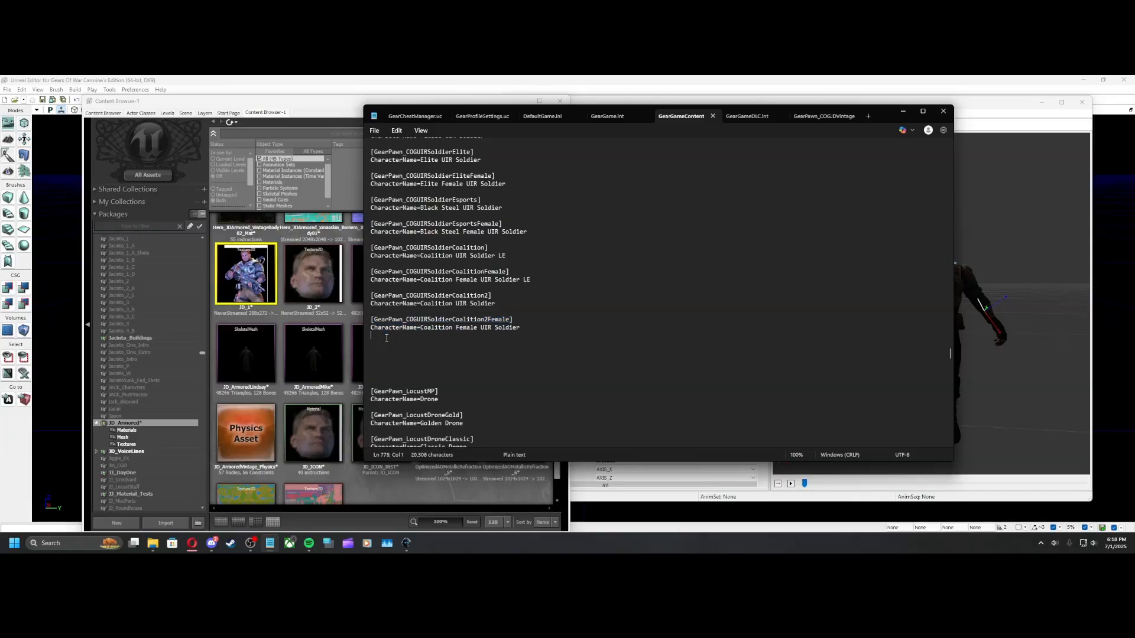
key("ctrl+v")
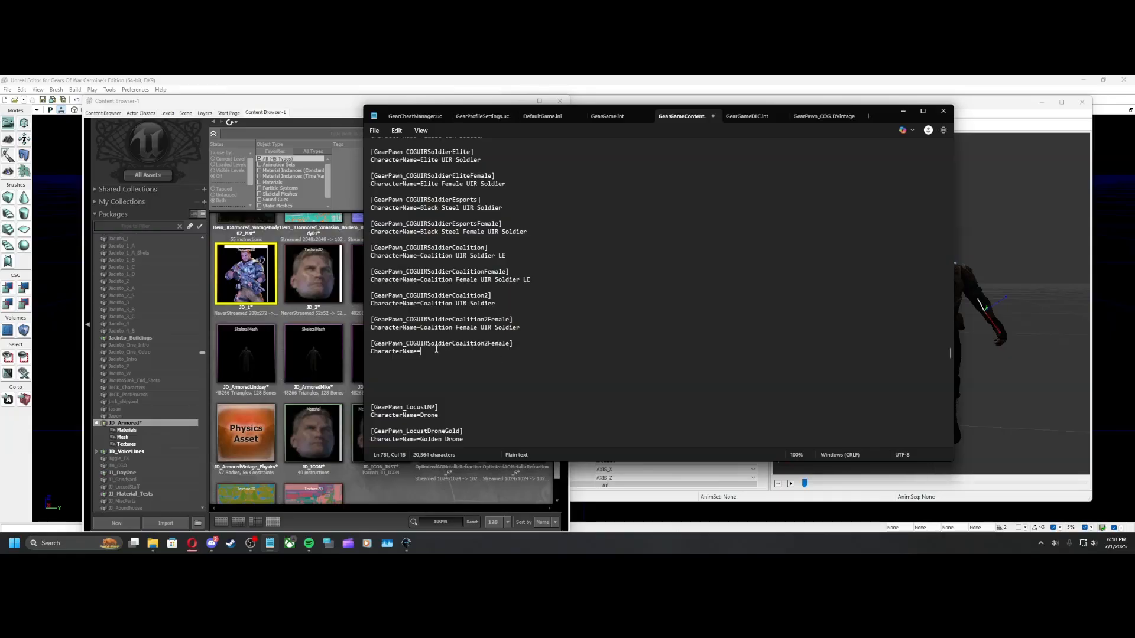
Replace the copied block's header name with GearPawn_COGJDVintage, copied from the JDVintage ClassPathName in DefaultGame.ini
left_click_drag(408, 344, 476, 314)
left_click(543, 116)
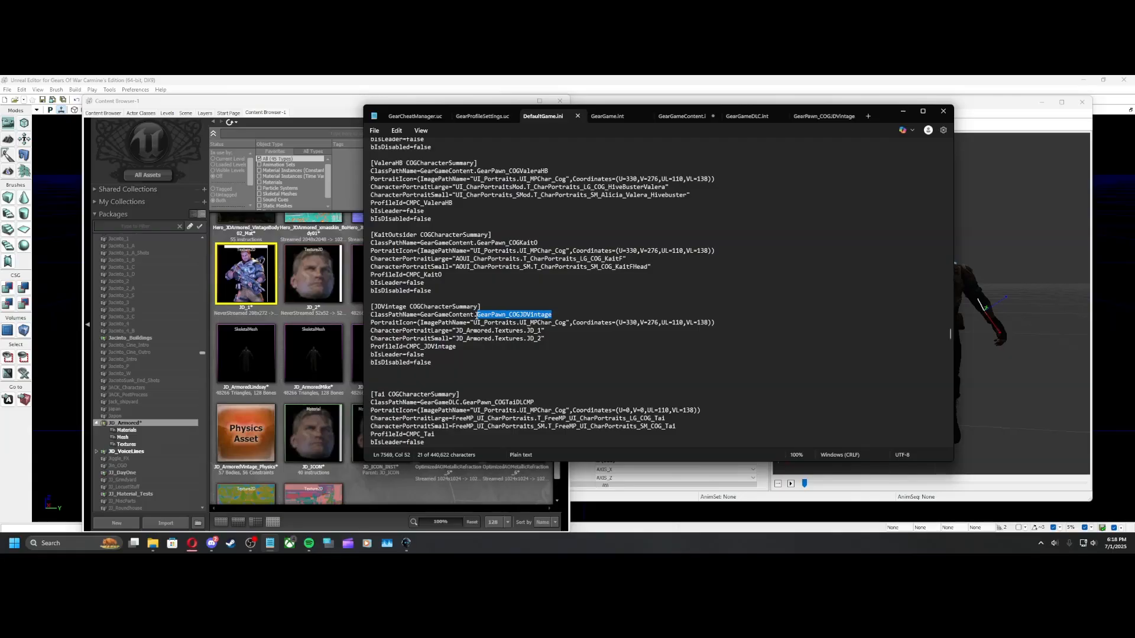
right_click(508, 316)
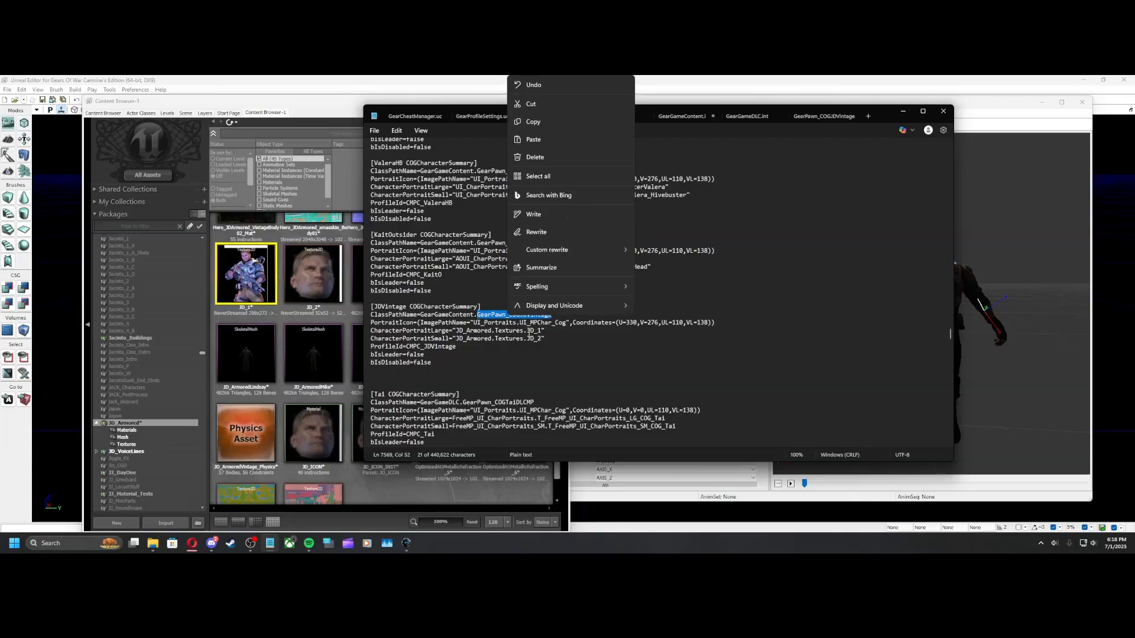
left_click(532, 124)
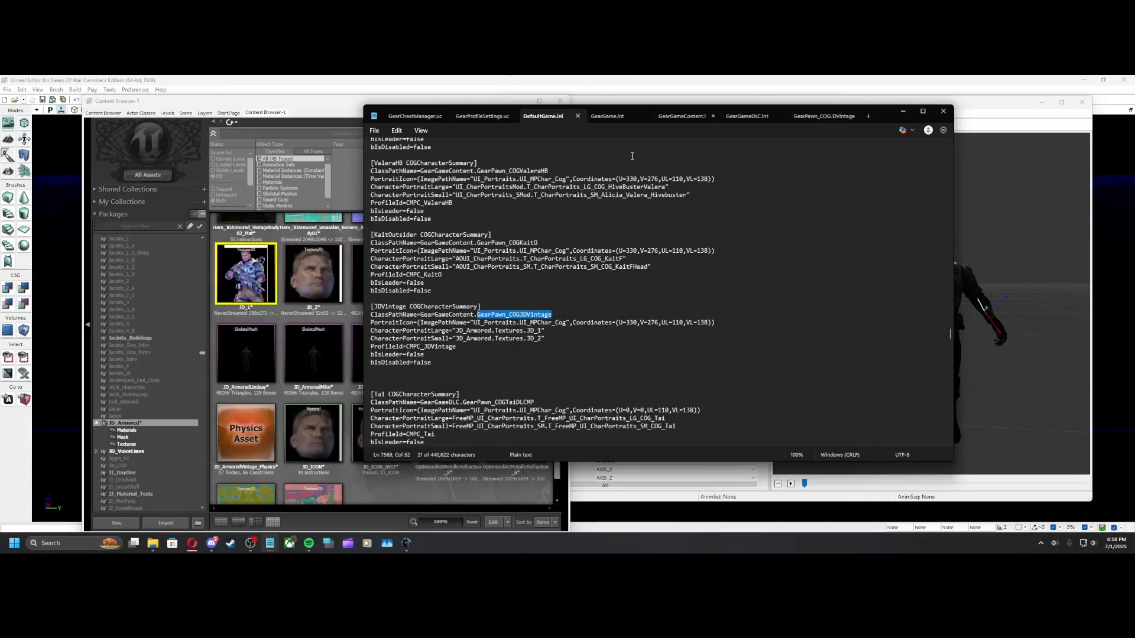
left_click(681, 115)
left_click_drag(510, 344, 375, 344)
key("ctrl+v")
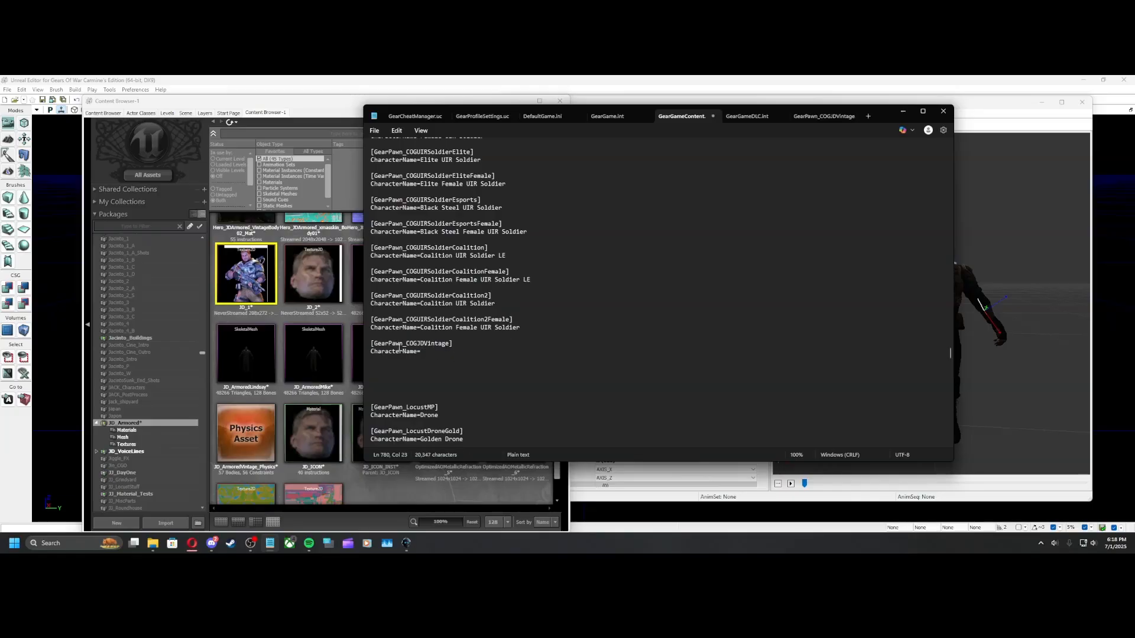
Set the GearPawn_COGJDVintage block's CharacterName to "Vintage JD" and save the GearGameContent file
left_click(432, 352)
type("Vintage JD")
left_click_drag(459, 351, 366, 341)
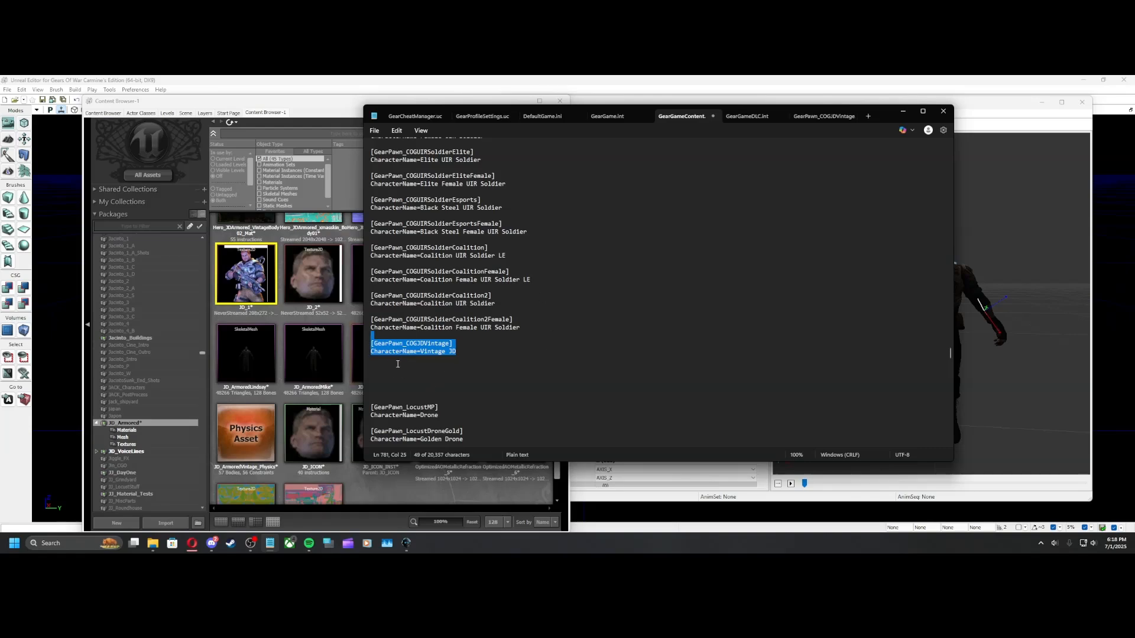
key("ctrl+s")
Switch to Unreal Editor, save the JD_Armored package, and close the editor
left_click(407, 488)
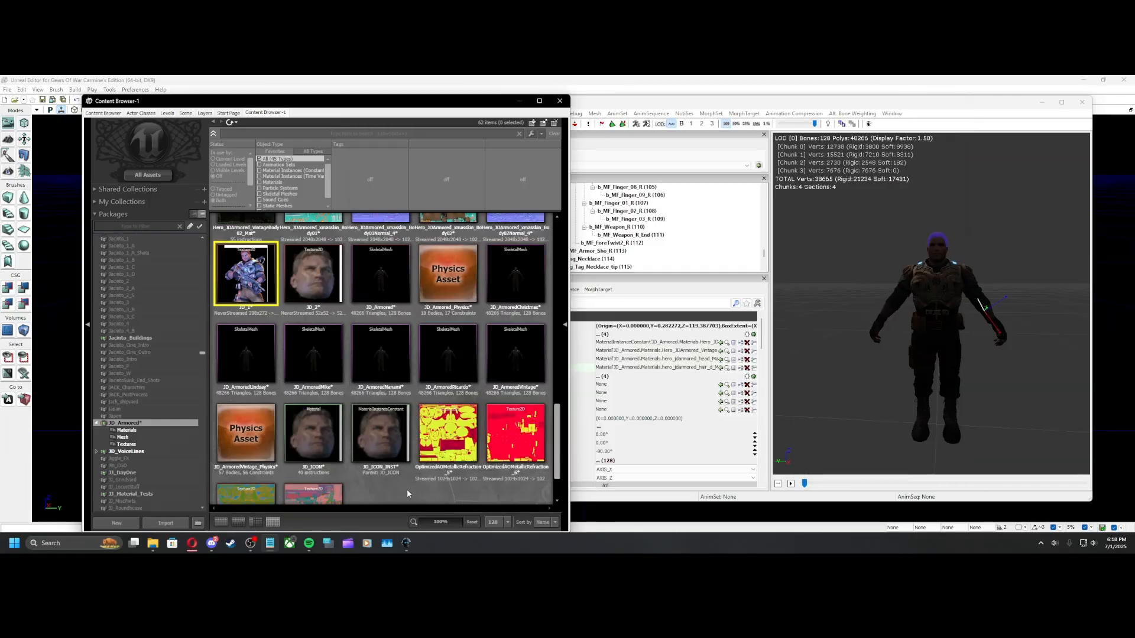
right_click(146, 424)
left_click(159, 430)
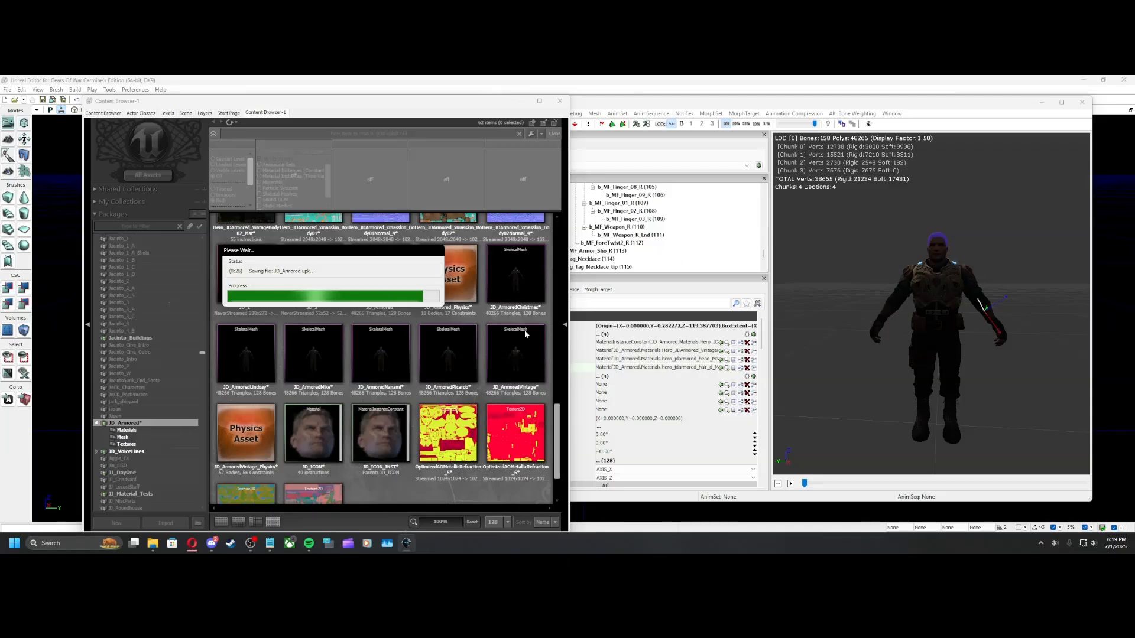
left_click(270, 543)
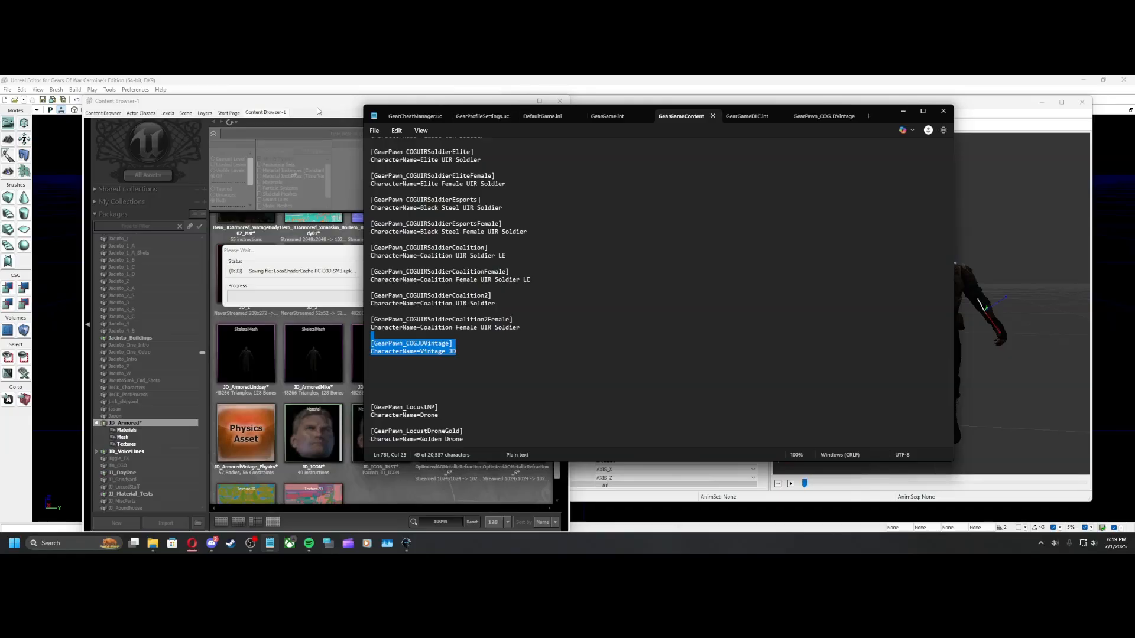
left_click(284, 258)
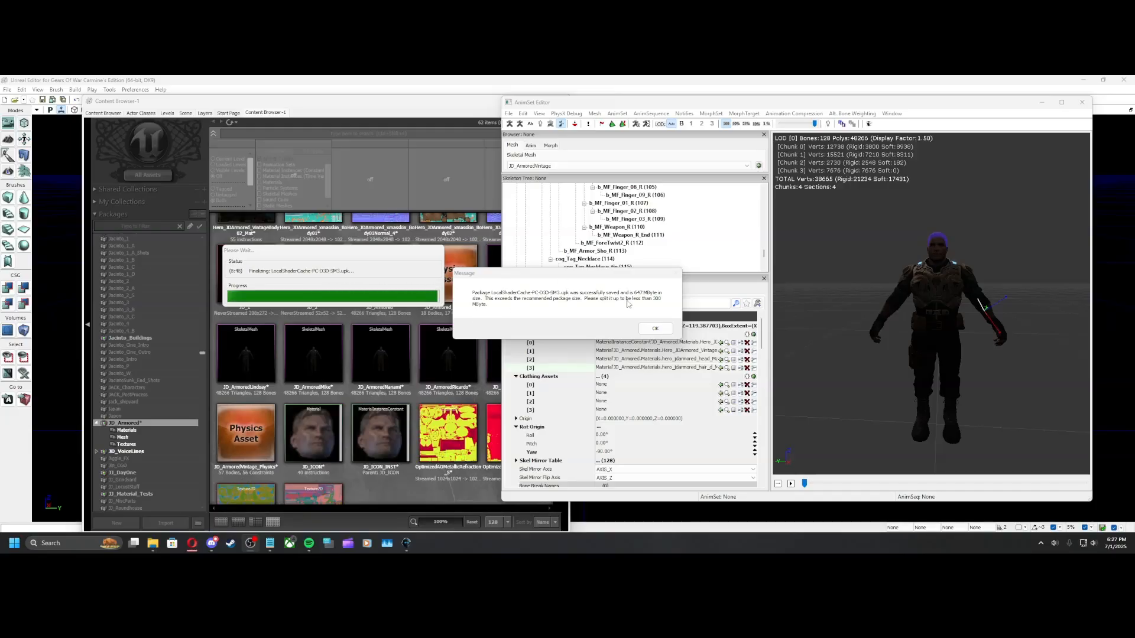
left_click(657, 328)
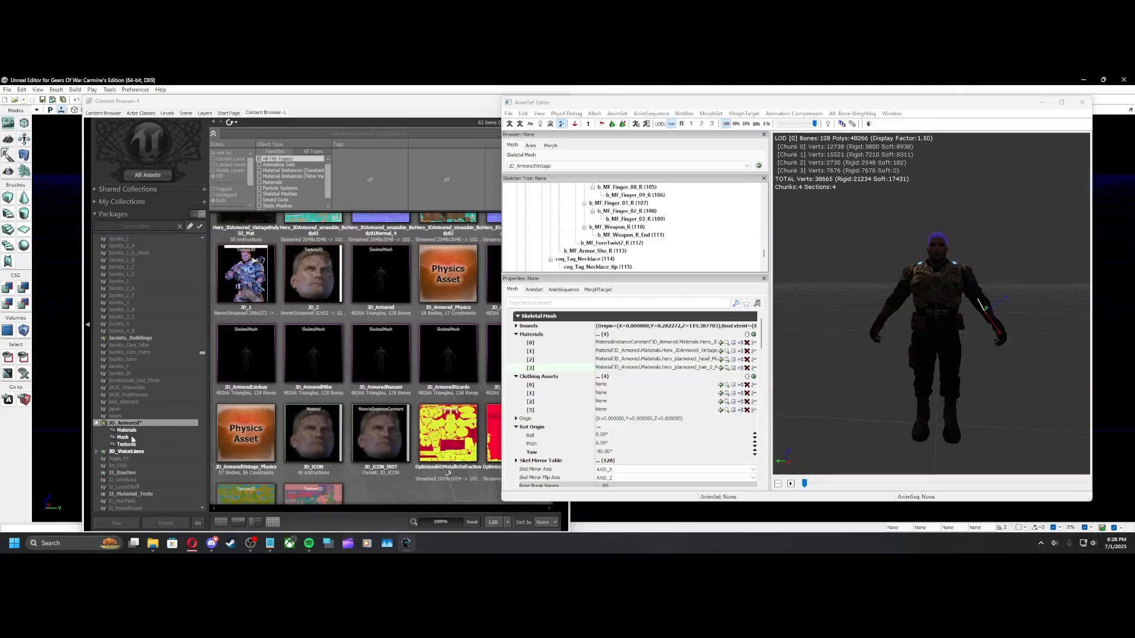
key("ctrl+s")
left_click(1122, 79)
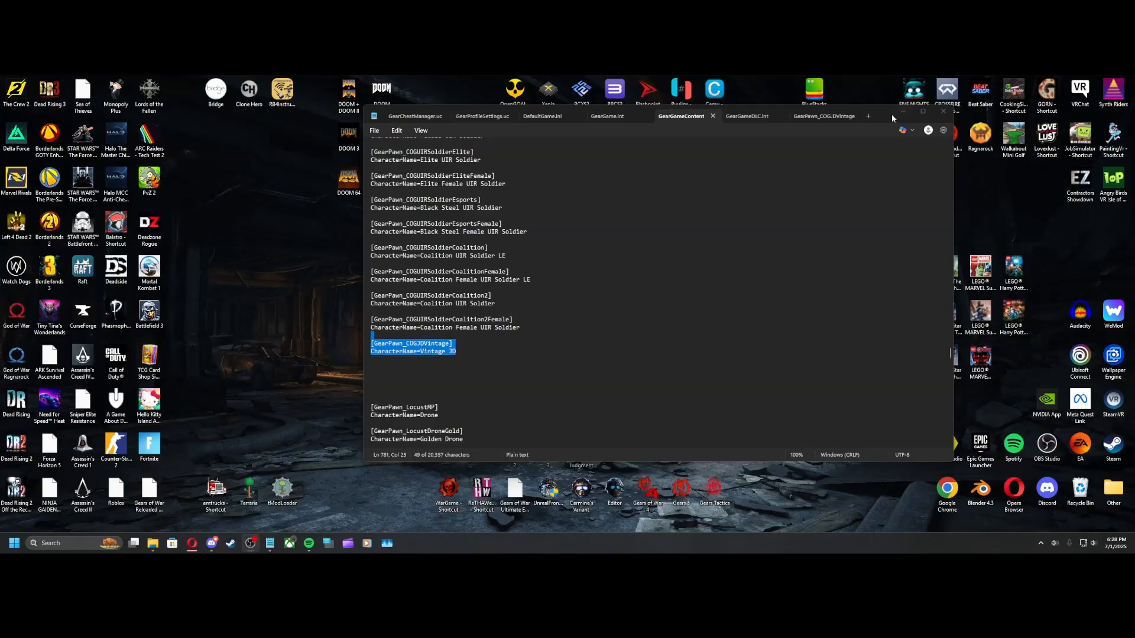
Switch to File Explorer and open the Carmine'sEdition 1.0 Binaries folder in a duplicate of the Classes tab
left_click_drag(886, 115, 879, 107)
left_click(152, 544)
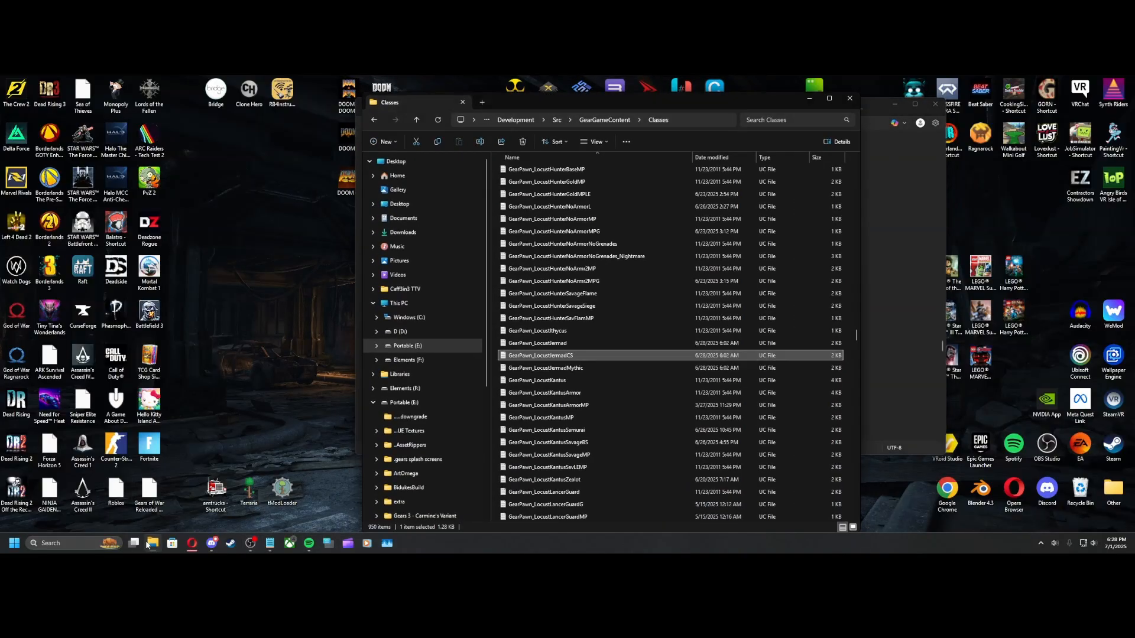
right_click(424, 105)
left_click(444, 158)
left_click(519, 123)
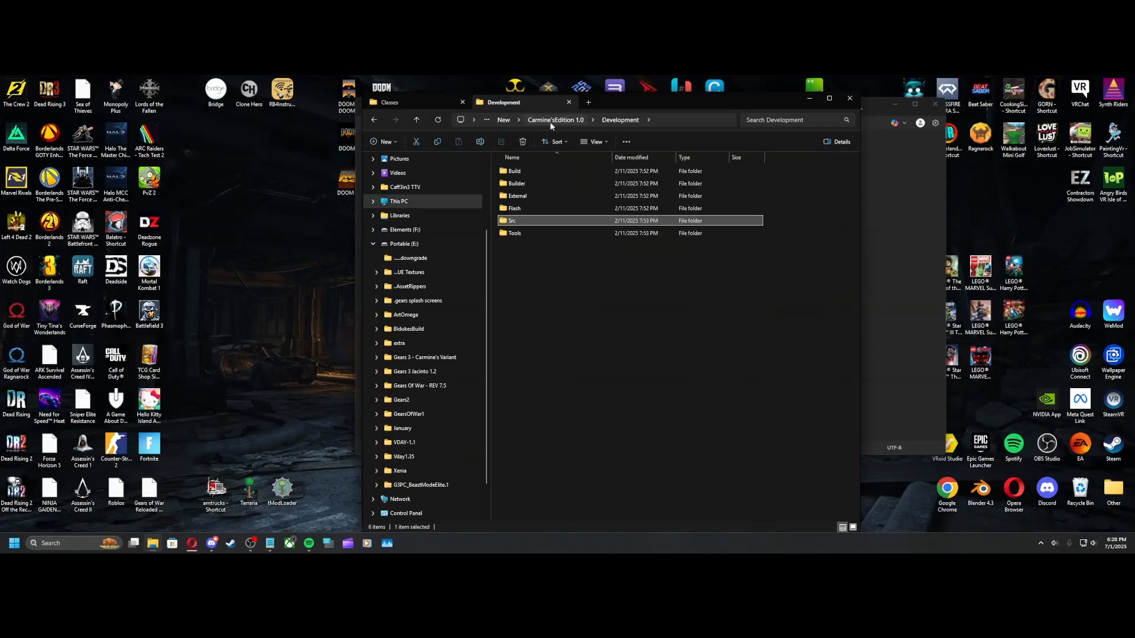
left_click(552, 124)
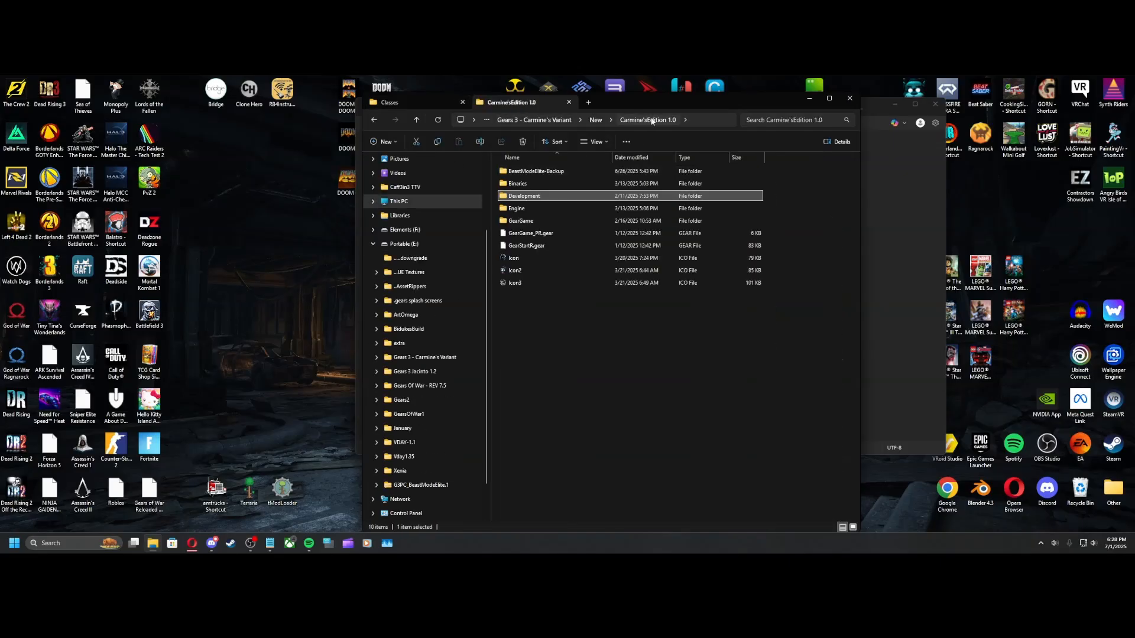
double_click(541, 185)
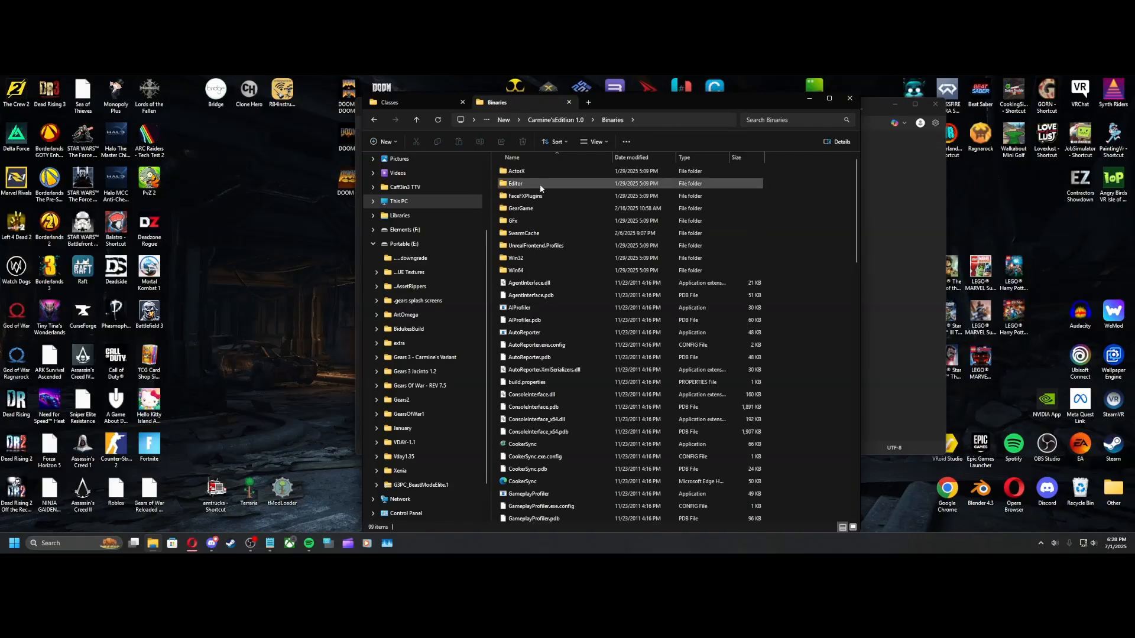
Look through the Win64 folder and its parent Binaries folder for the UnrealFrontend application
double_click(540, 271)
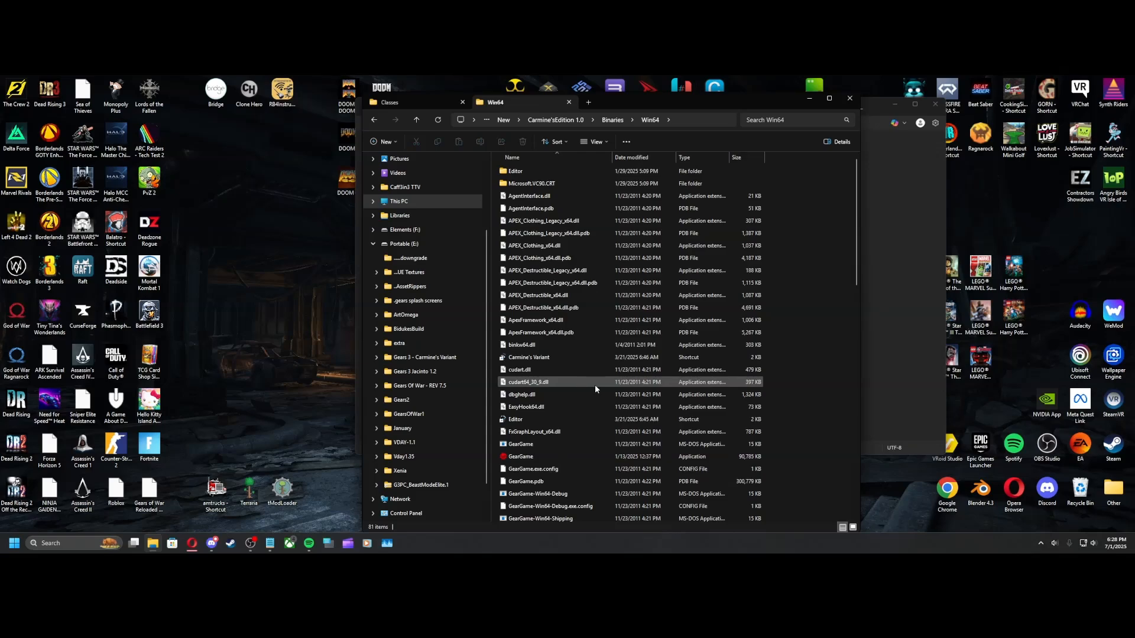
scroll(594, 384, "down", 15)
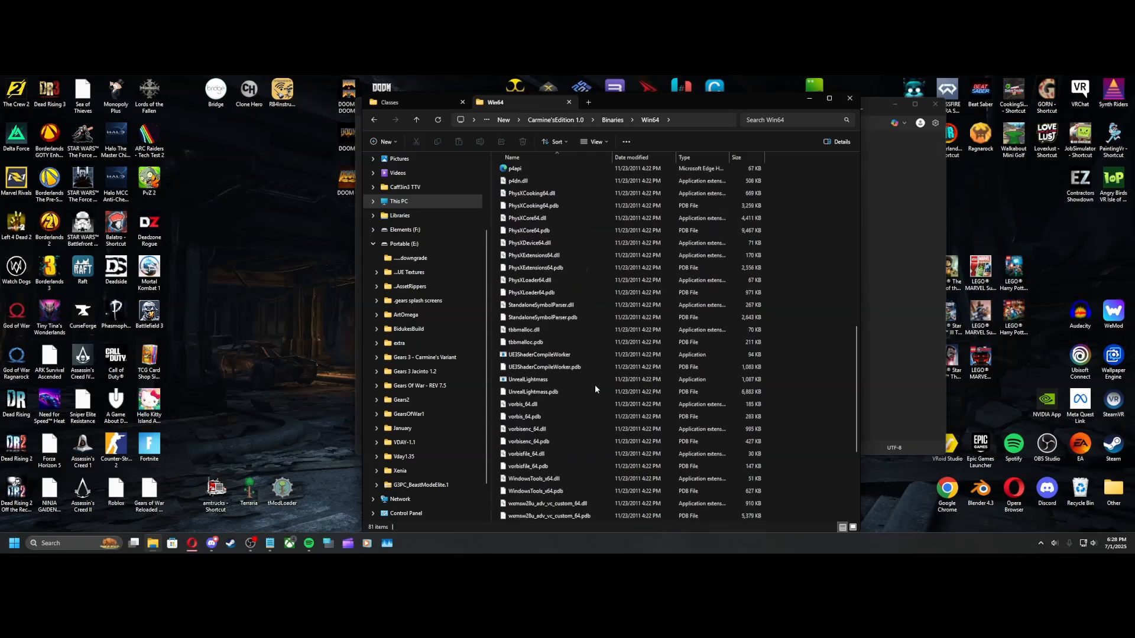
scroll(595, 388, "down", 5)
scroll(596, 388, "up", 6)
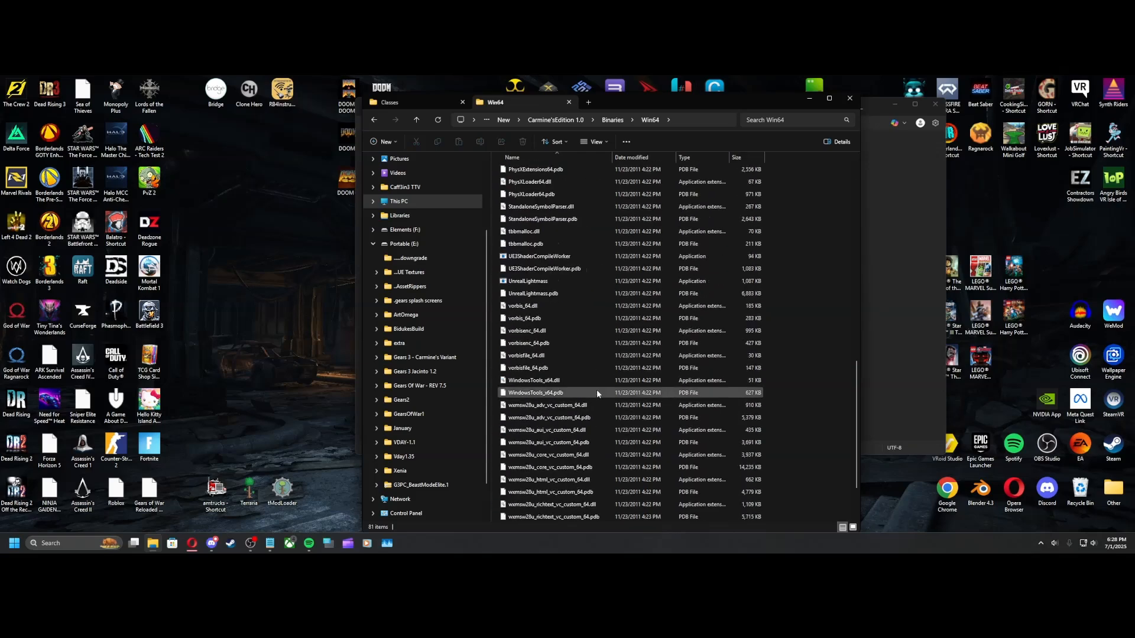
scroll(597, 391, "up", 15)
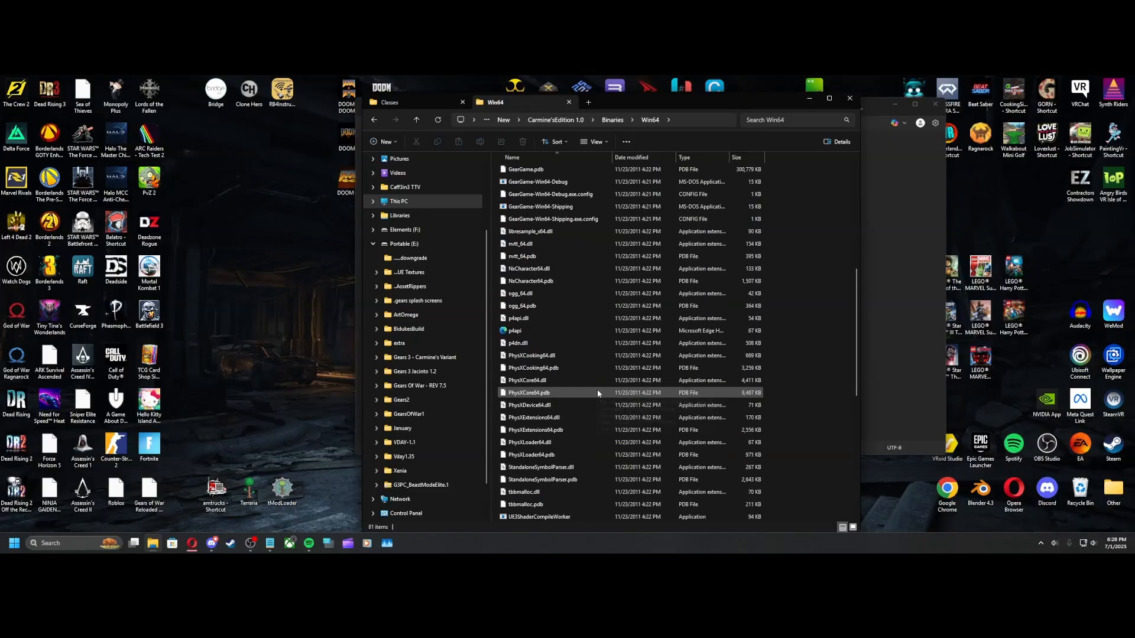
left_click(613, 120)
scroll(579, 373, "down", 8)
scroll(578, 383, "down", 10)
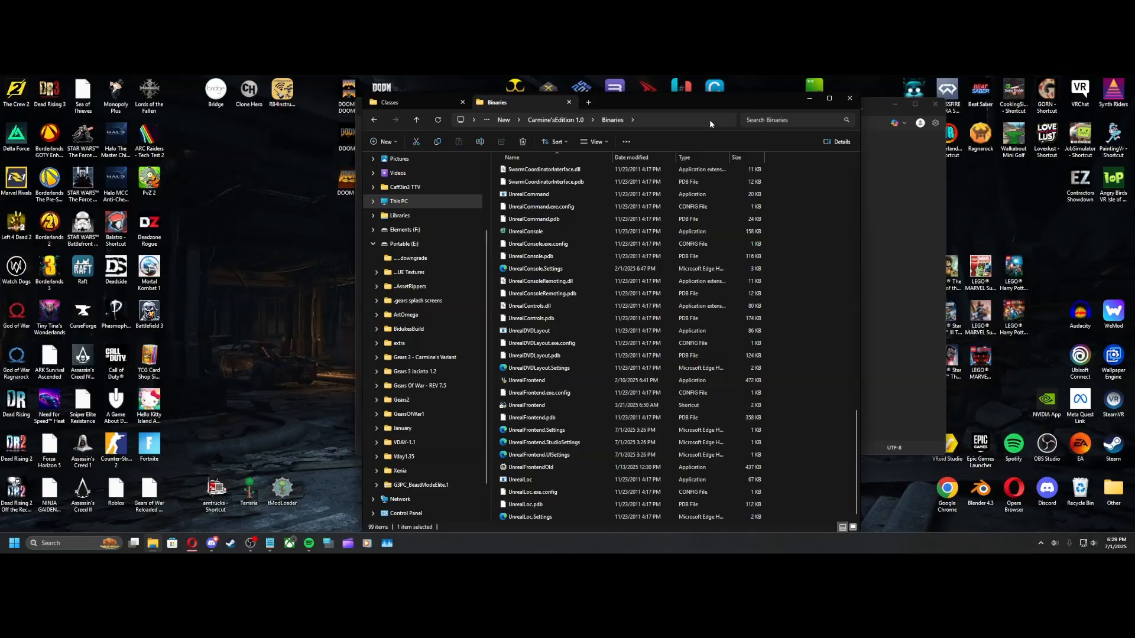
Launch Unreal Frontend from the desktop, fit its window beside the others, and compile the game scripts
left_click_drag(806, 104, 529, 52)
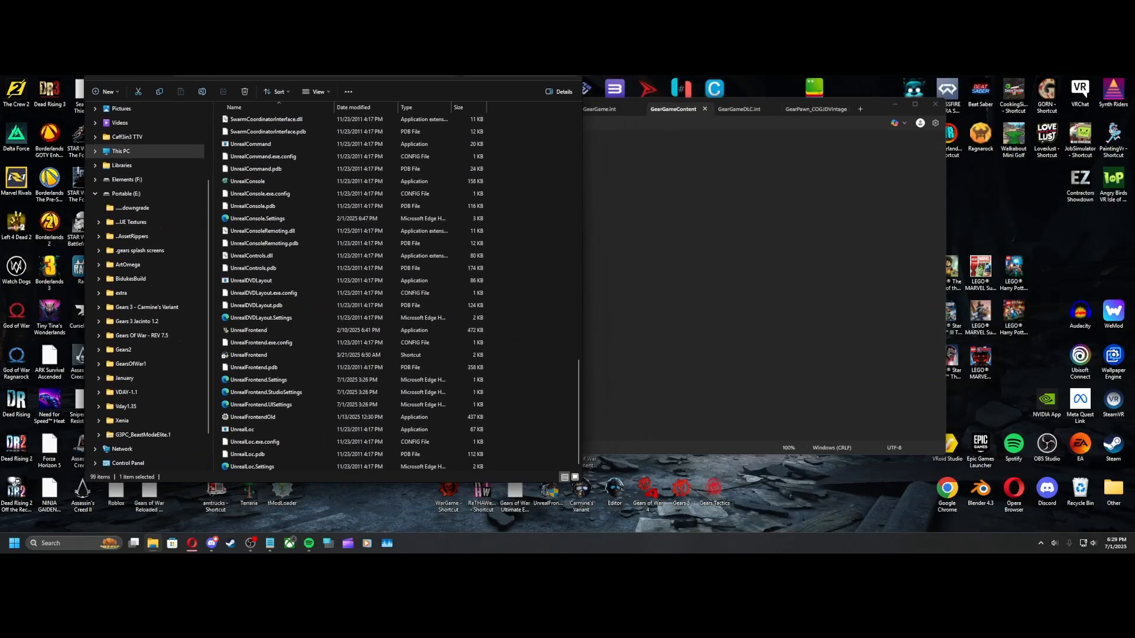
double_click(549, 490)
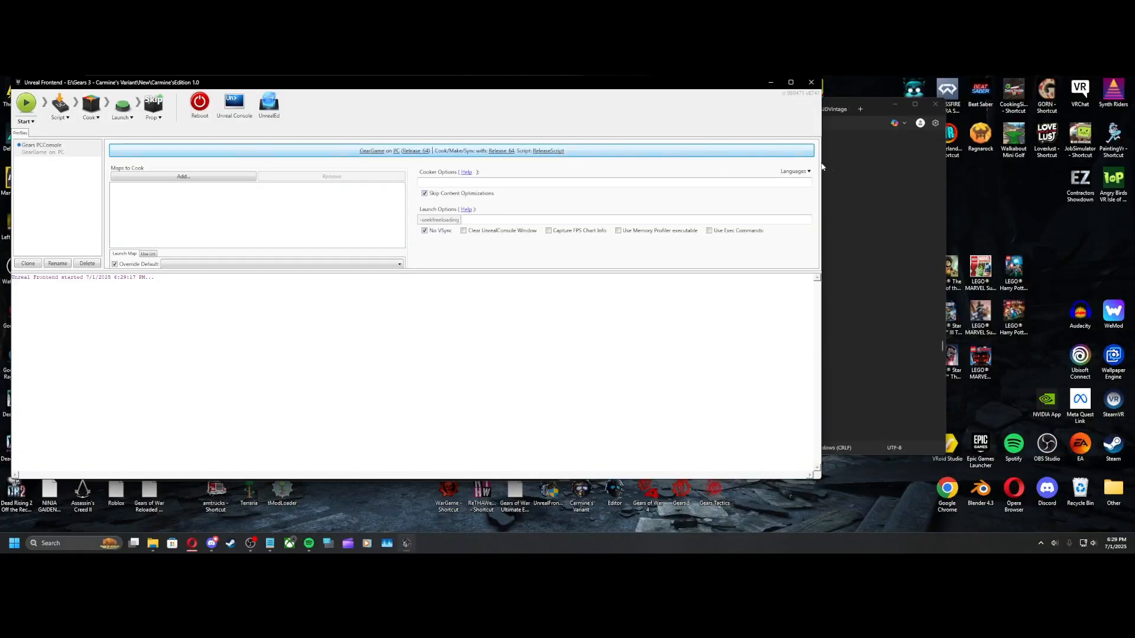
left_click_drag(821, 168, 577, 168)
left_click_drag(413, 83, 649, 98)
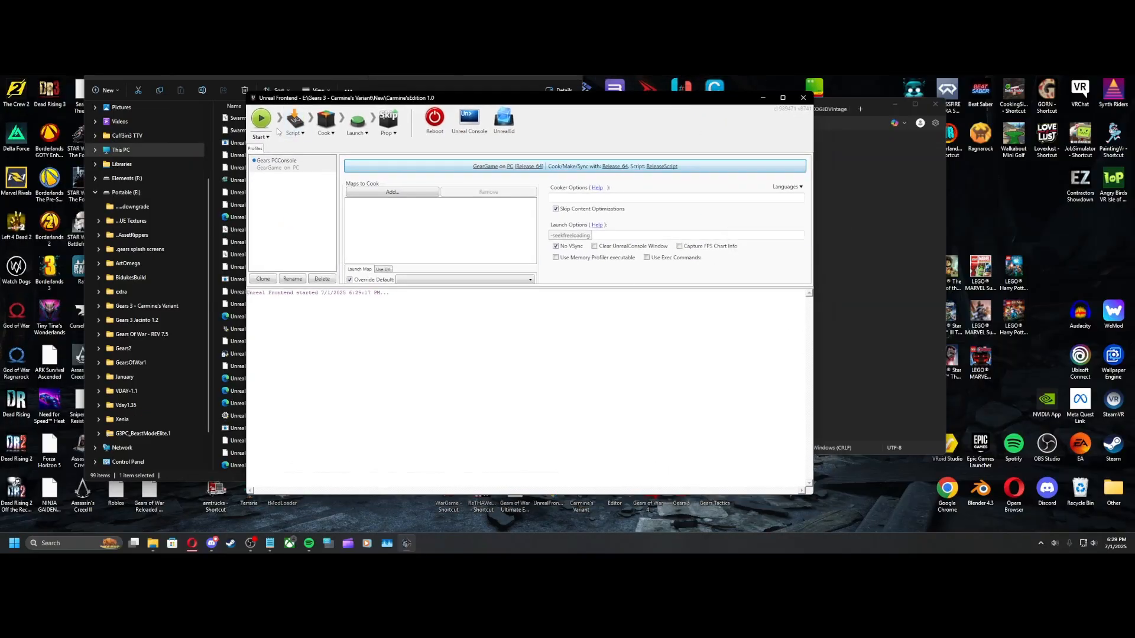
left_click(295, 123)
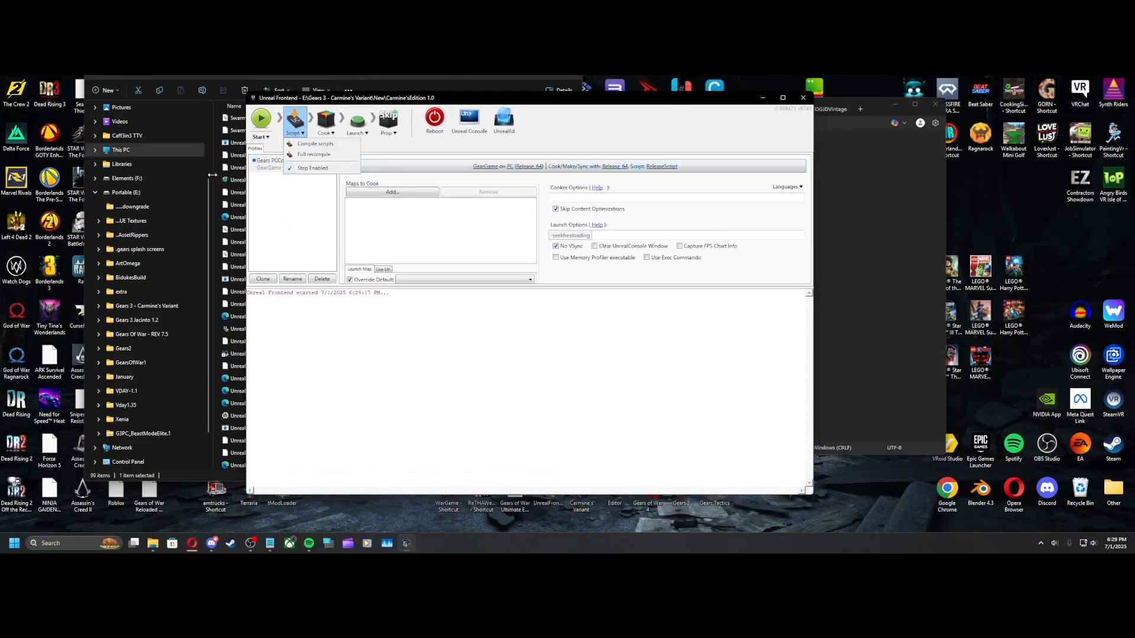
left_click(307, 144)
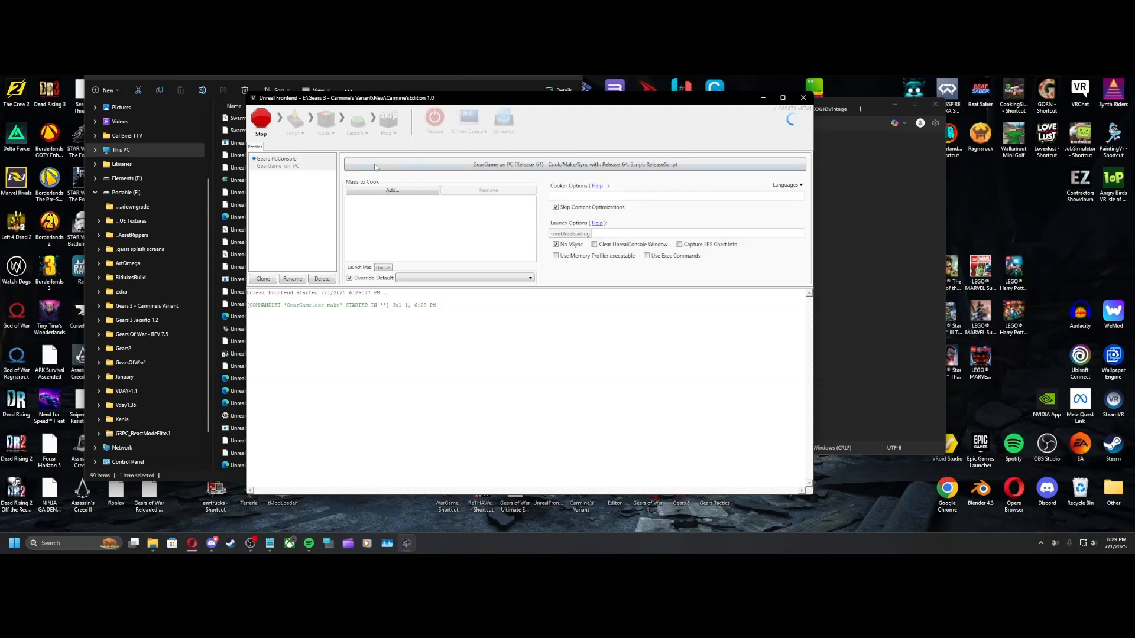
Review the GearPawn_COGJDVintage class code in Notepad, then return to Unreal Frontend's compile log
left_click(270, 543)
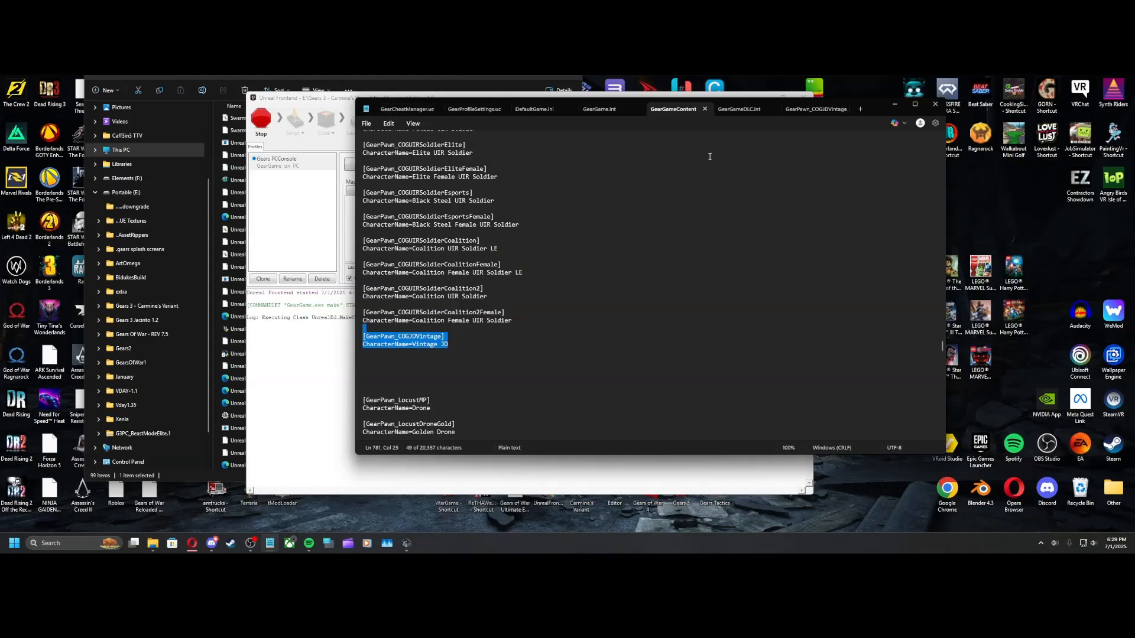
left_click(803, 112)
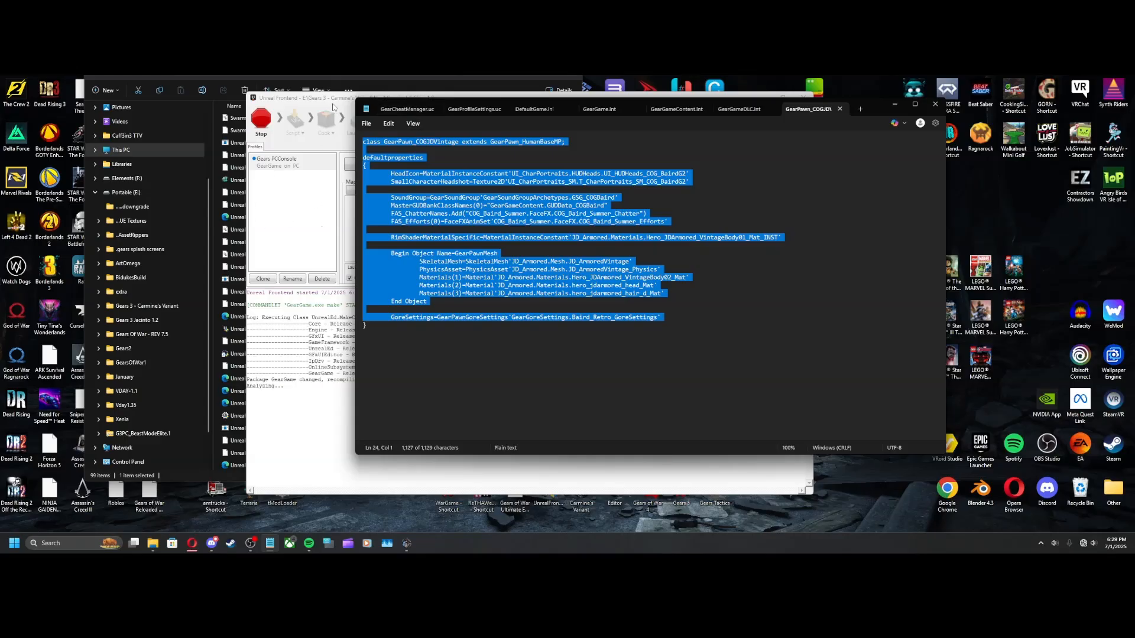
left_click(333, 107)
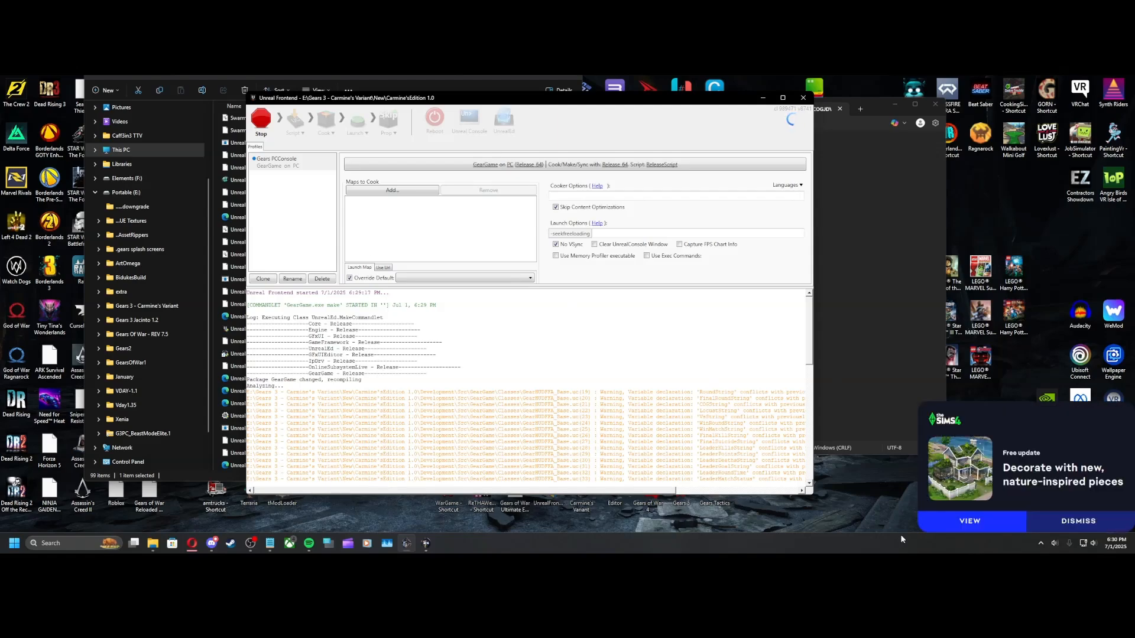
Dismiss the Sims 4 notification and agree to overwrite the existing GearGameClasses.h file for the script compile
left_click(1076, 520)
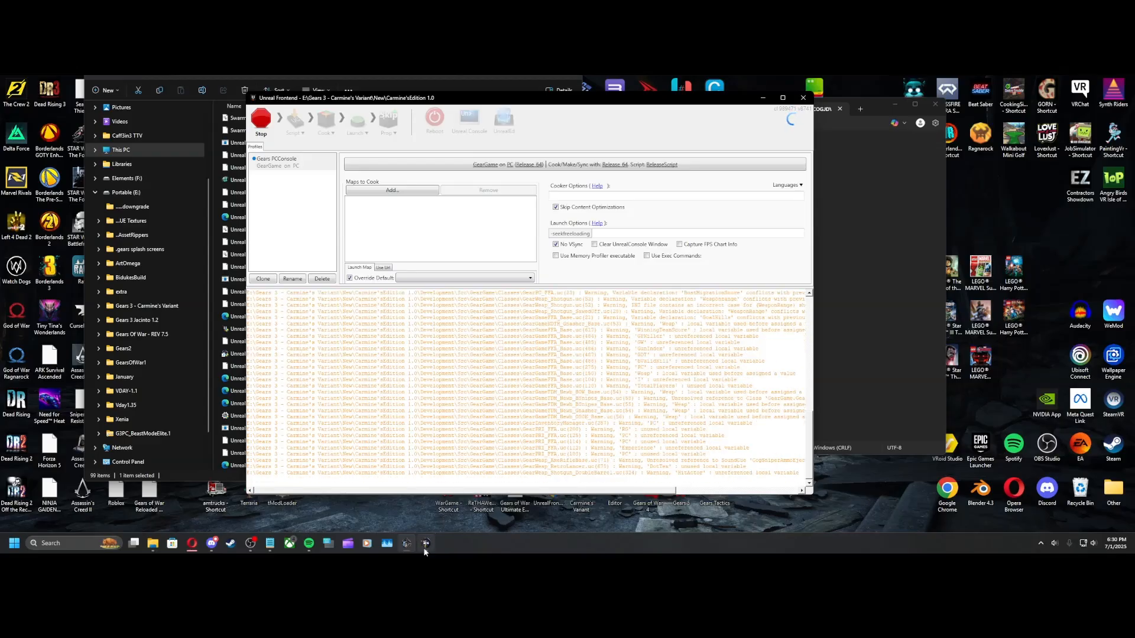
mouse_move(424, 544)
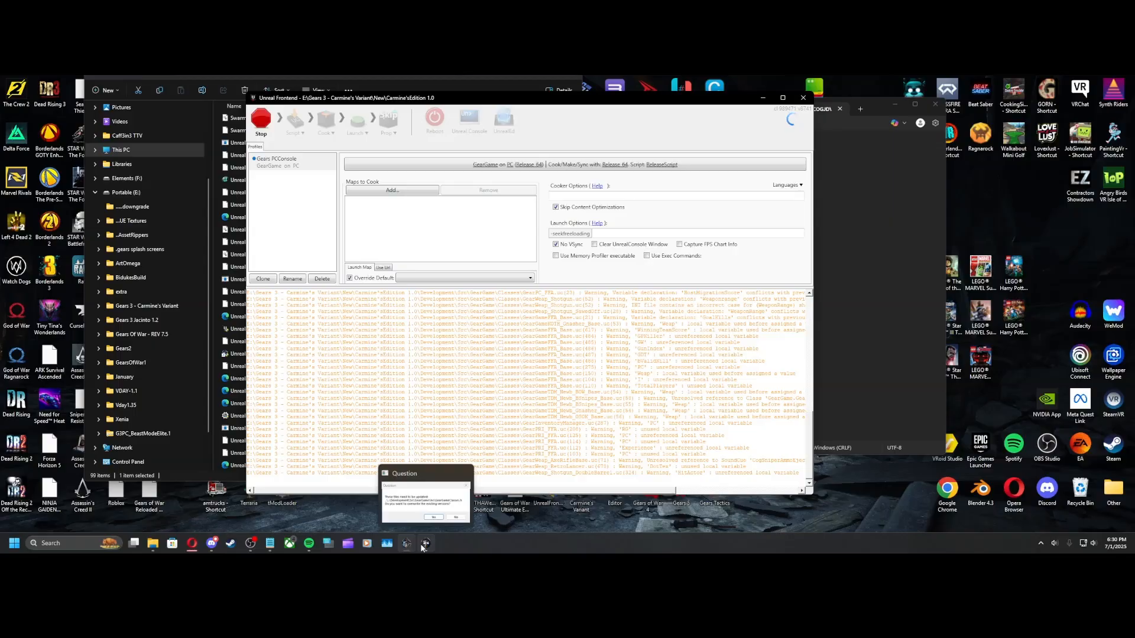
left_click(424, 545)
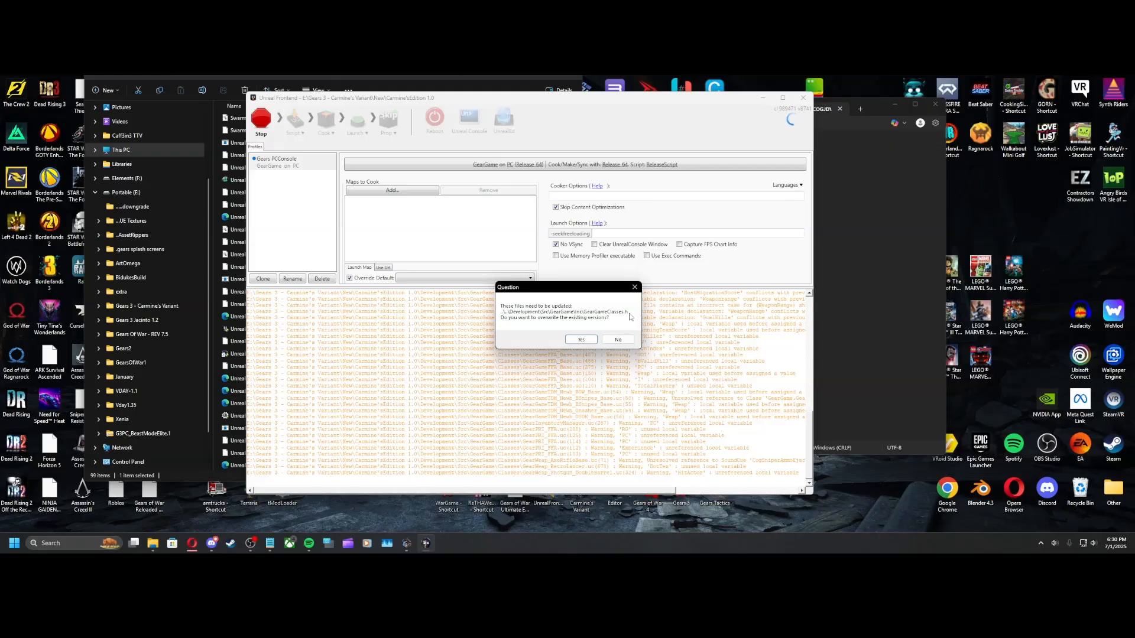
left_click(581, 339)
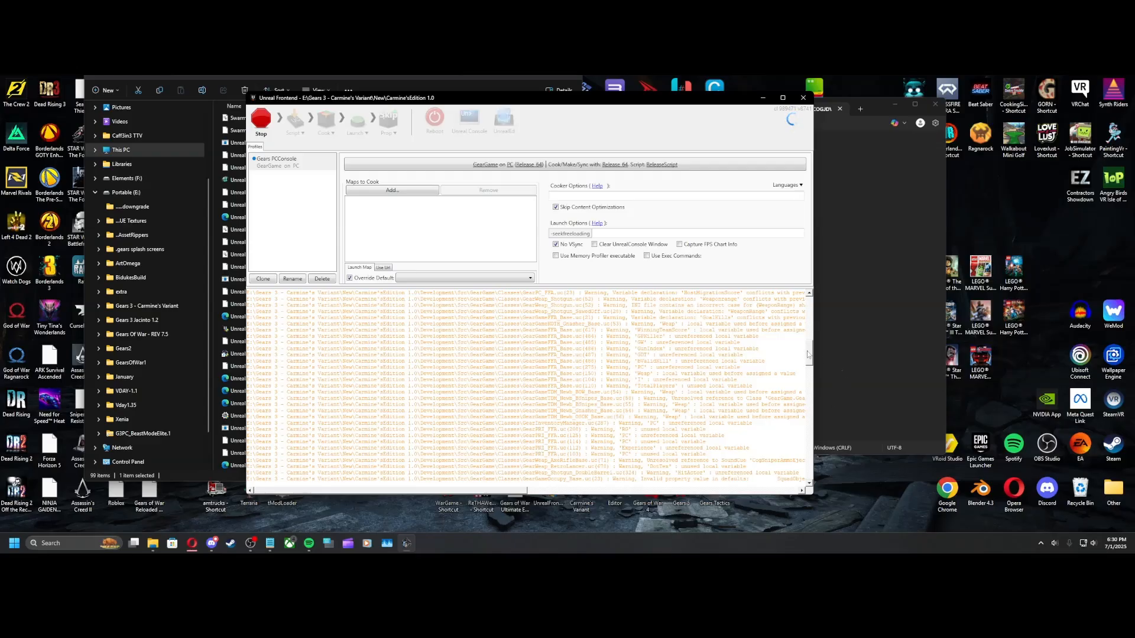
Look through the running compile log from its latest warnings back to the start of the GearGame package
left_click_drag(809, 353, 804, 400)
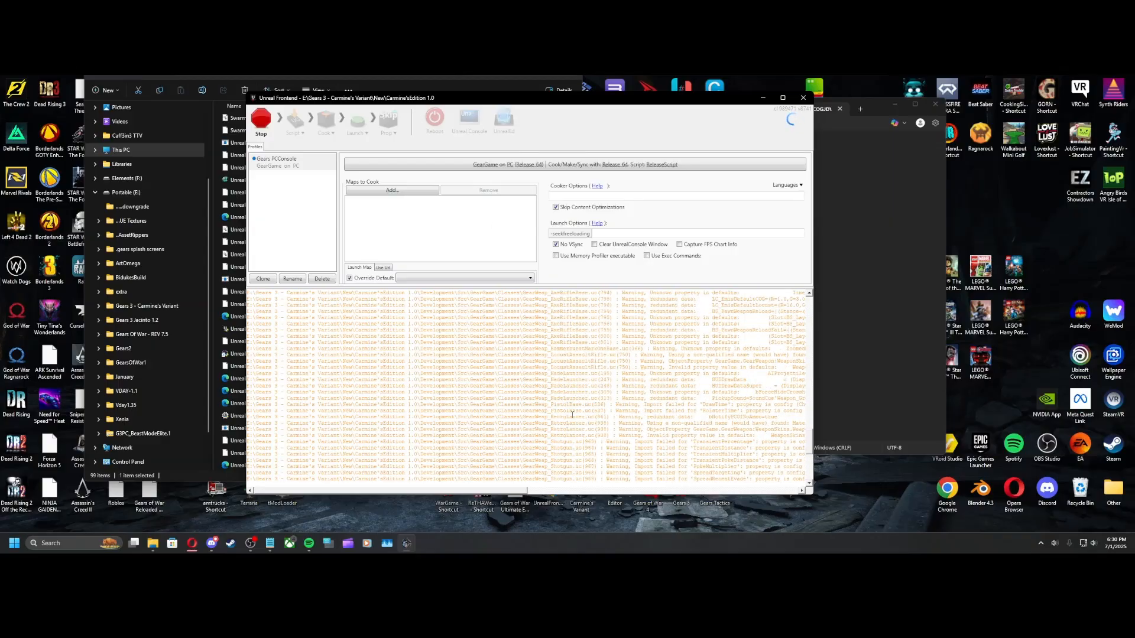
scroll(567, 415, "up", 20)
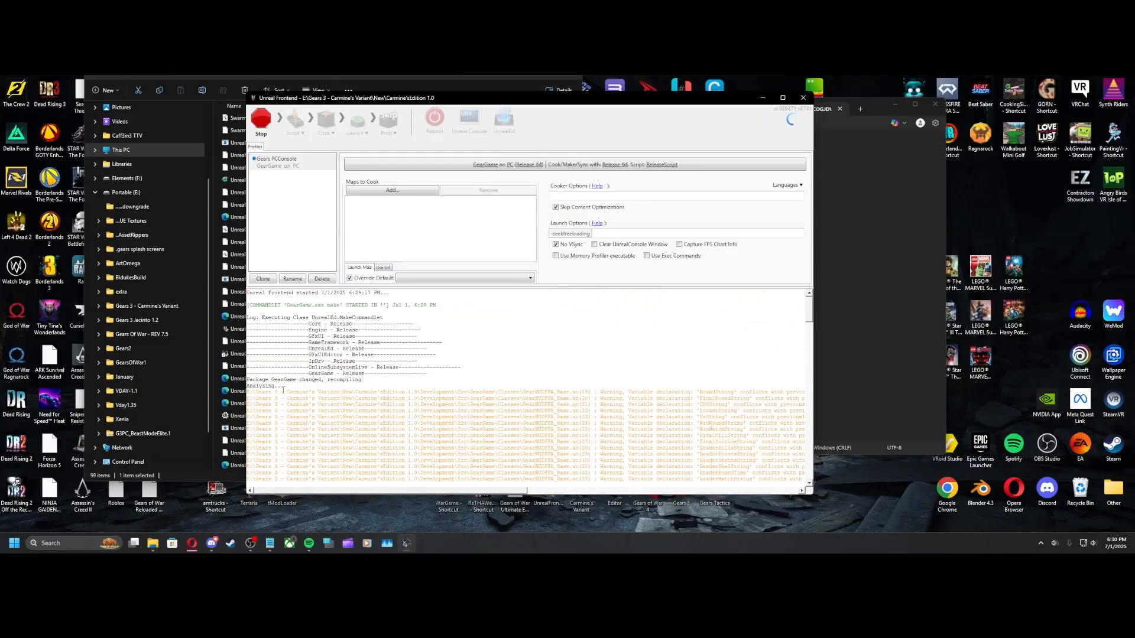
scroll(603, 417, "down", 6)
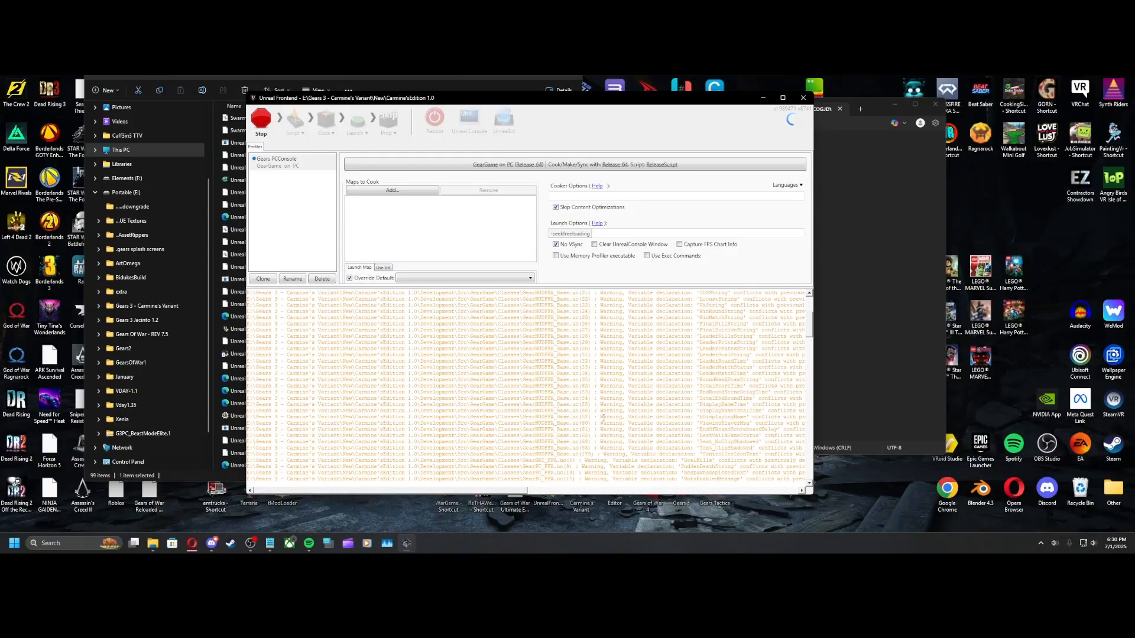
Switch to File Explorer, view the GearGameContent Classes folder, and minimize the window to return to Unreal Frontend
left_click(152, 543)
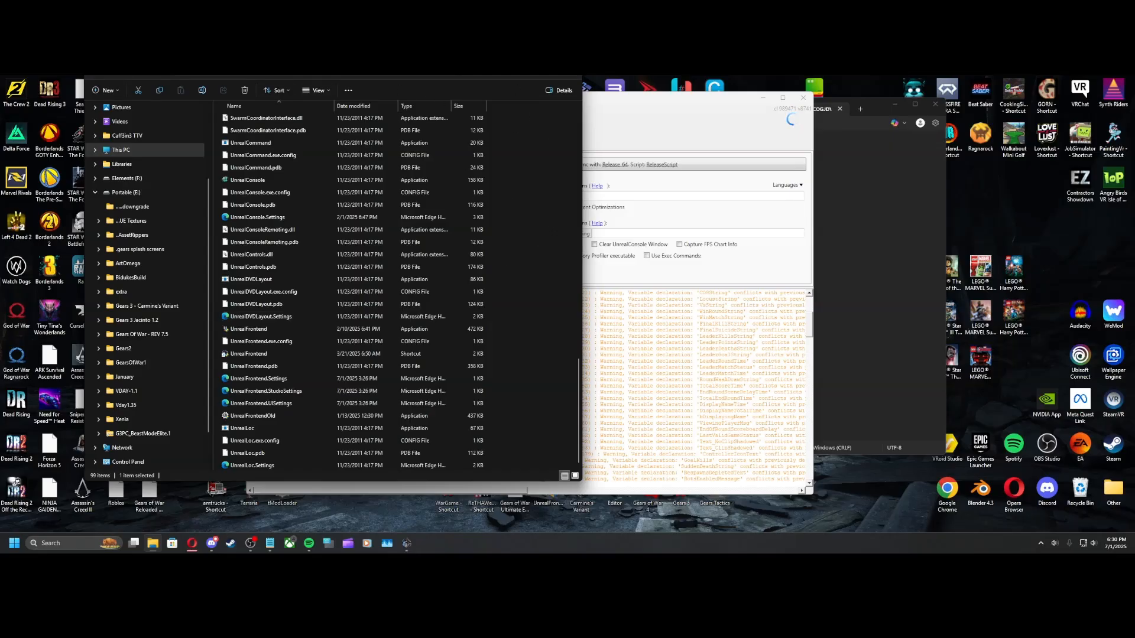
left_click_drag(469, 47, 593, 102)
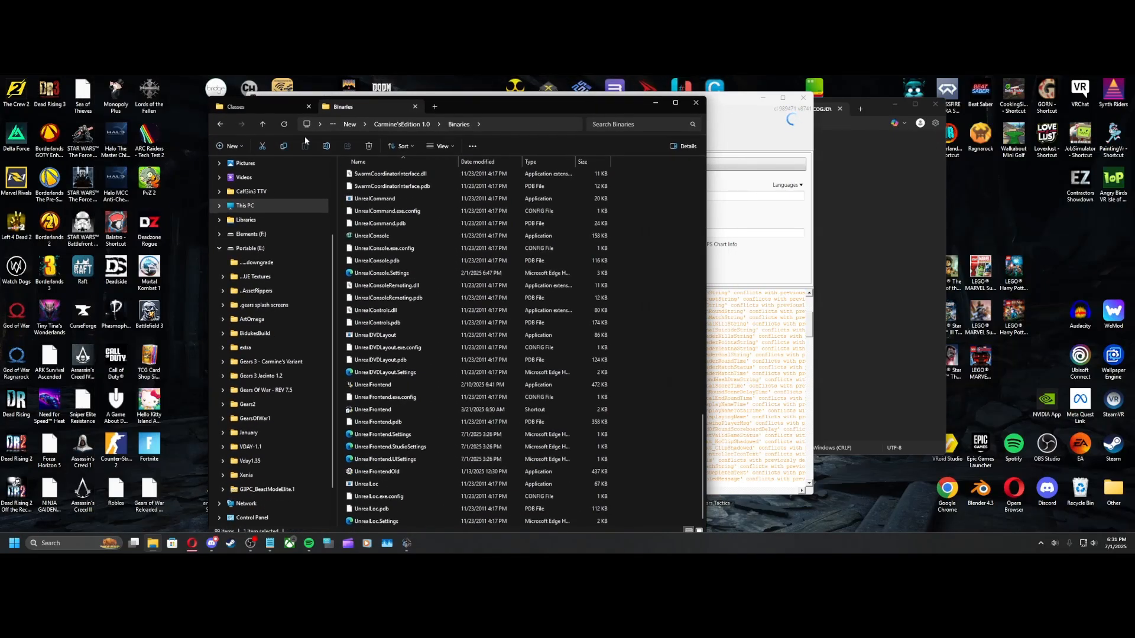
left_click(276, 106)
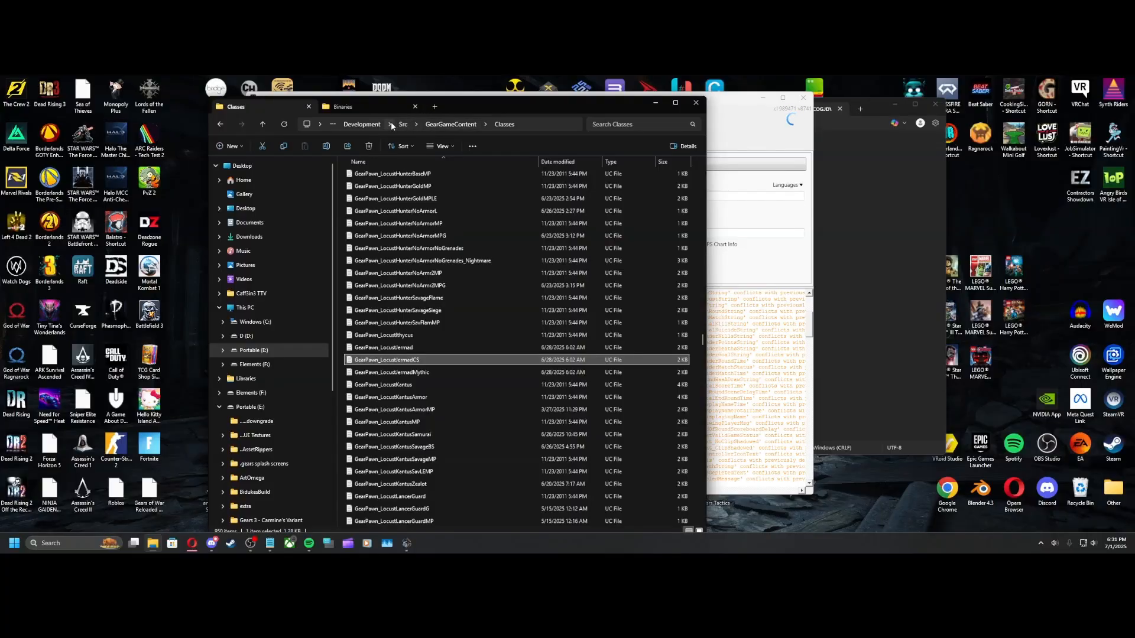
left_click_drag(464, 104, 287, 94)
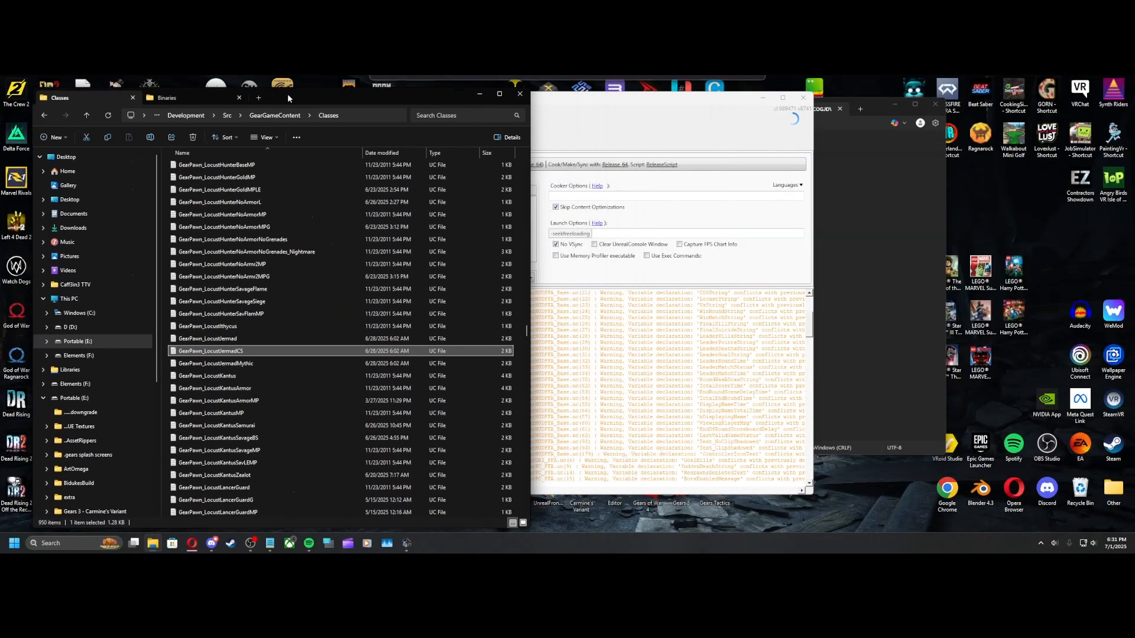
left_click(479, 94)
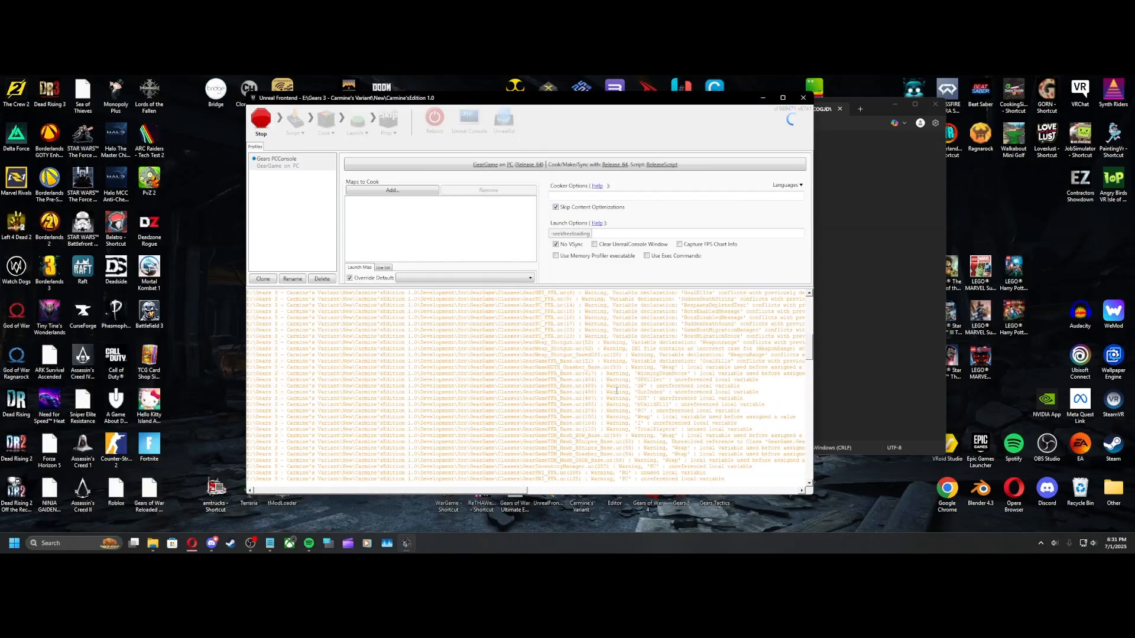
Examine the GearGameContent section of the compile log, highlighting the GearPawn class warnings at its end
scroll(563, 363, "down", 15)
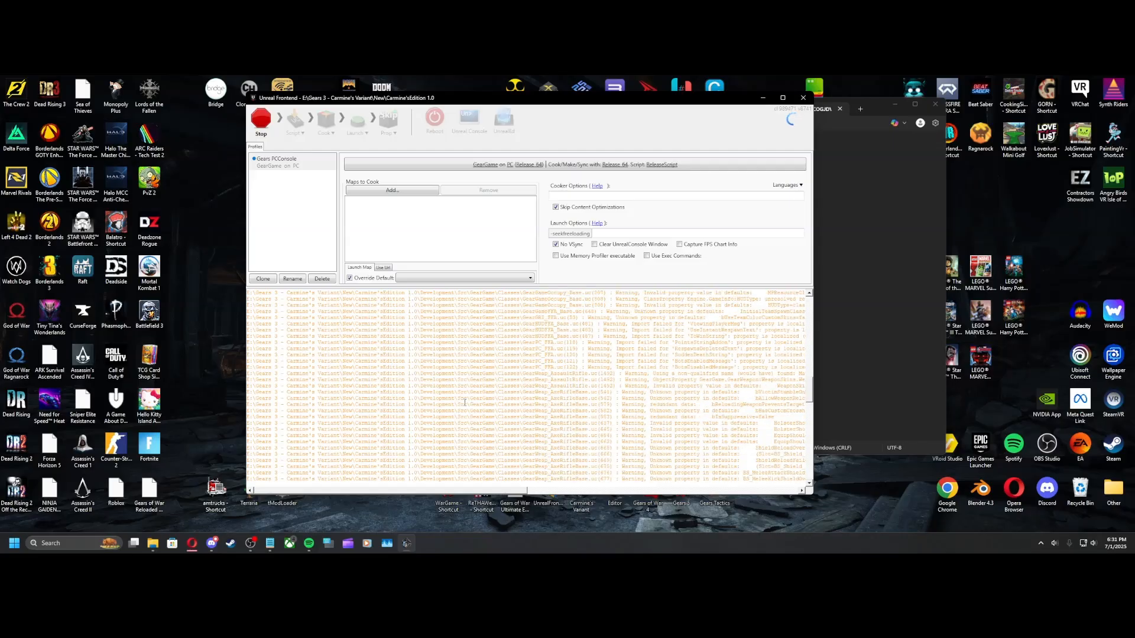
scroll(465, 402, "down", 10)
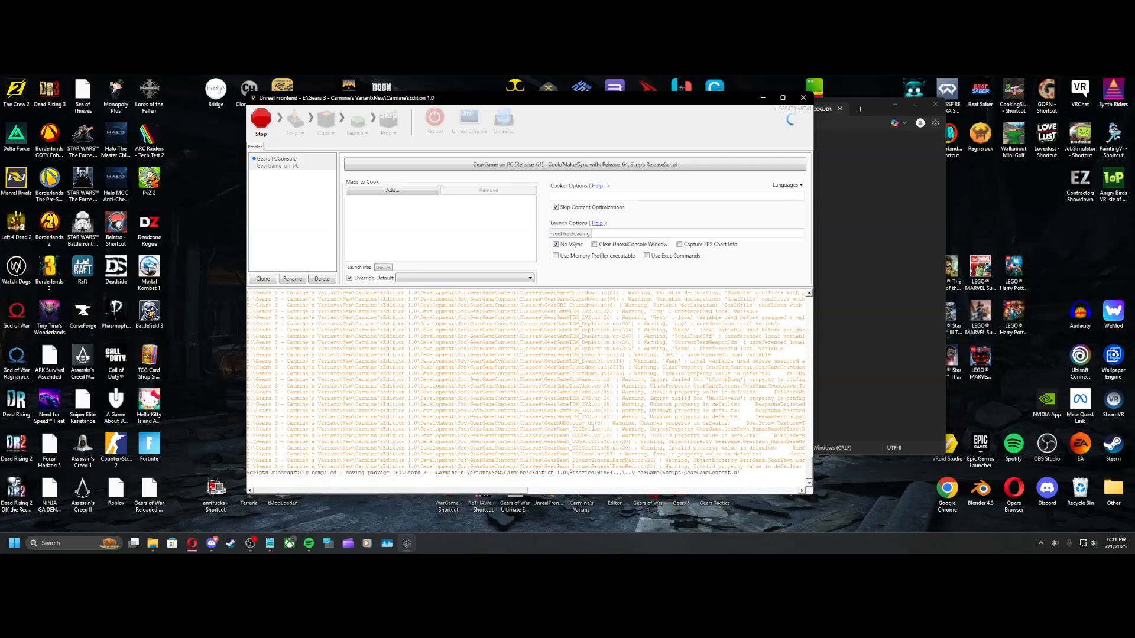
scroll(444, 377, "up", 5)
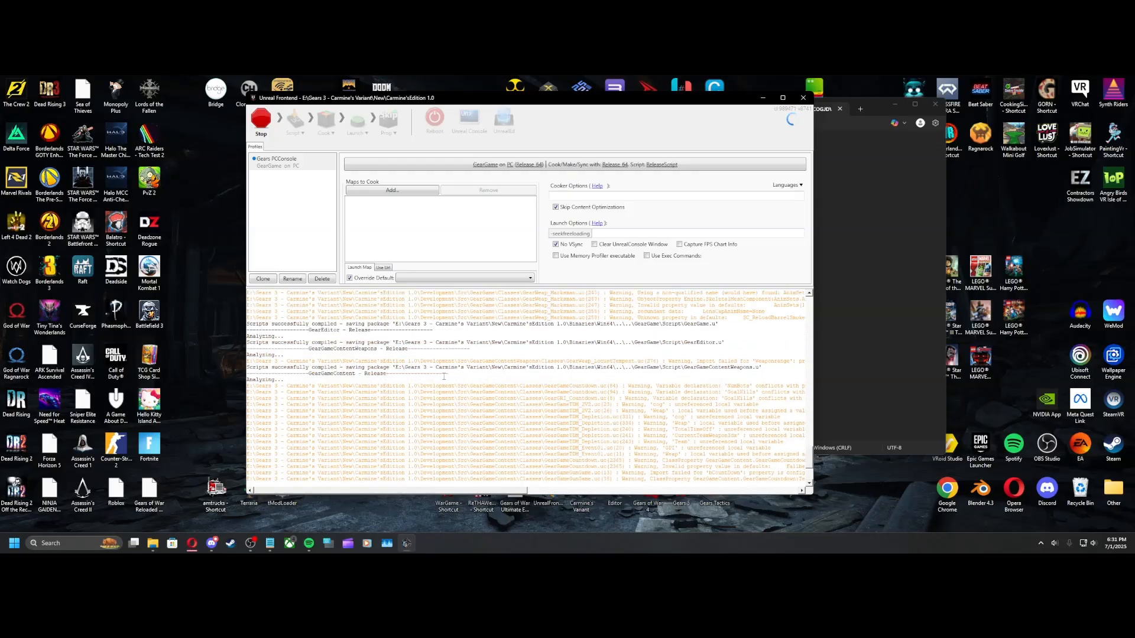
left_click_drag(353, 374, 309, 373)
scroll(402, 396, "down", 5)
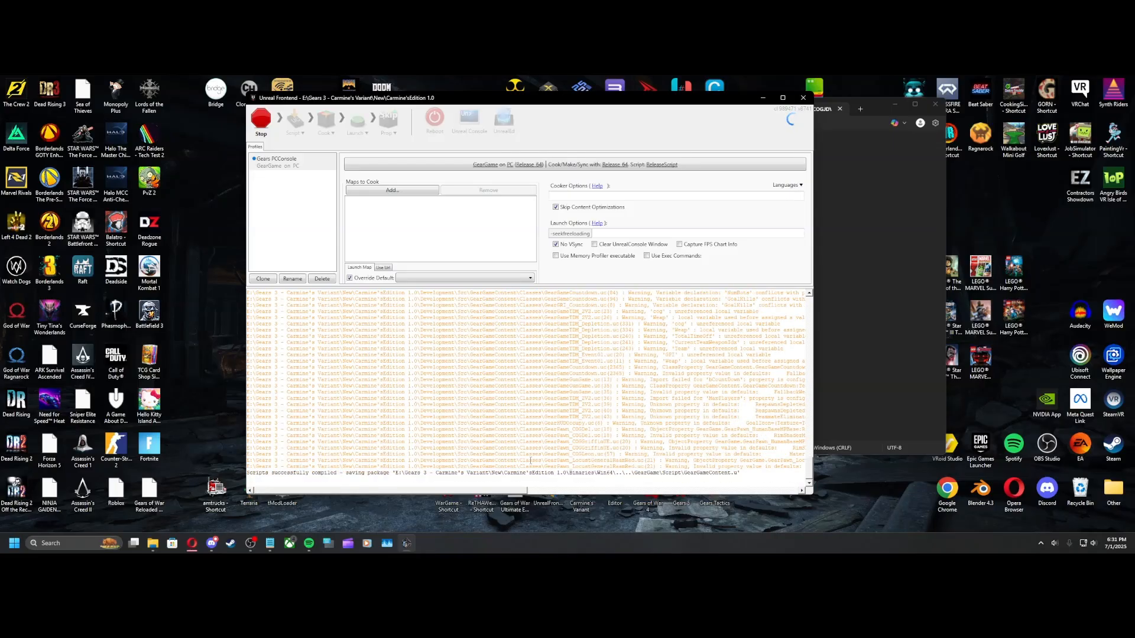
left_click_drag(523, 467, 517, 385)
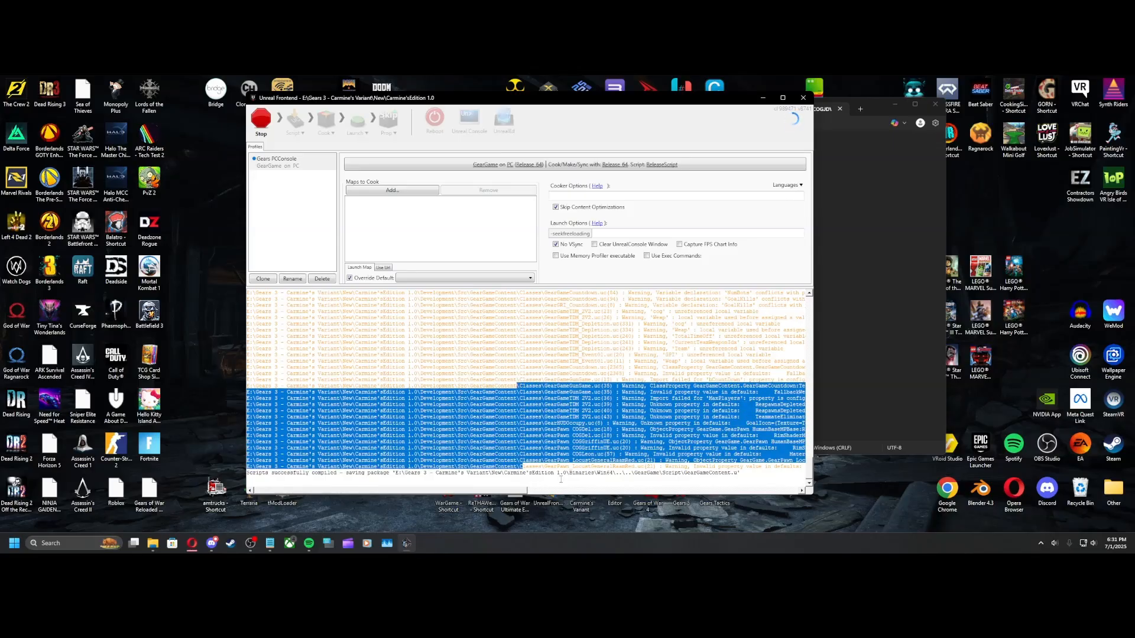
left_click(564, 430)
left_click_drag(546, 429, 660, 466)
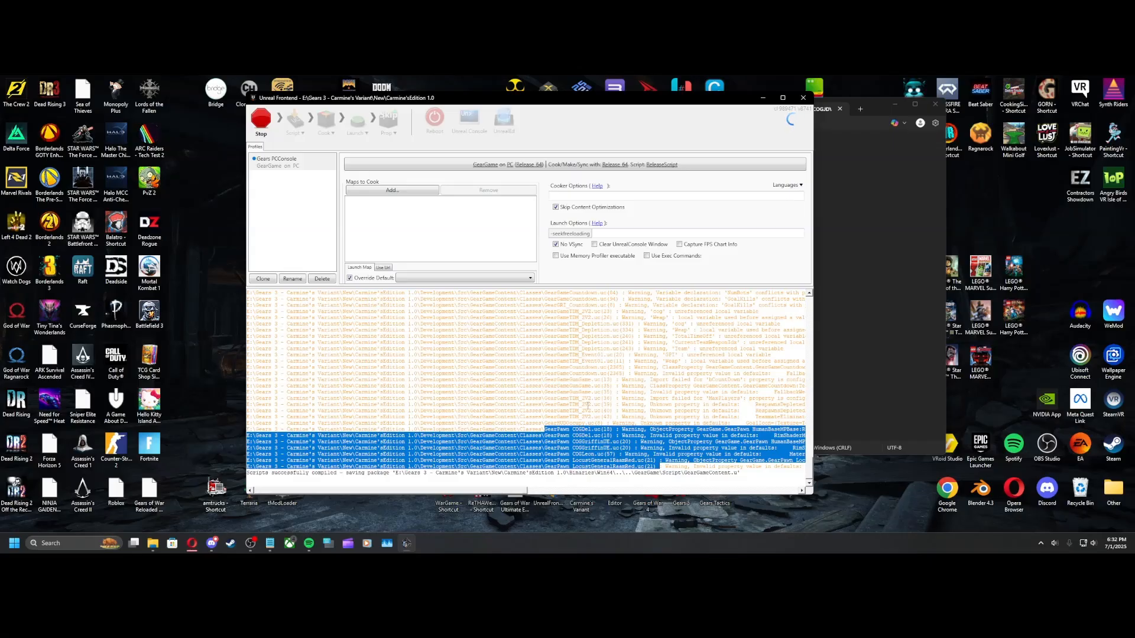
left_click(586, 416)
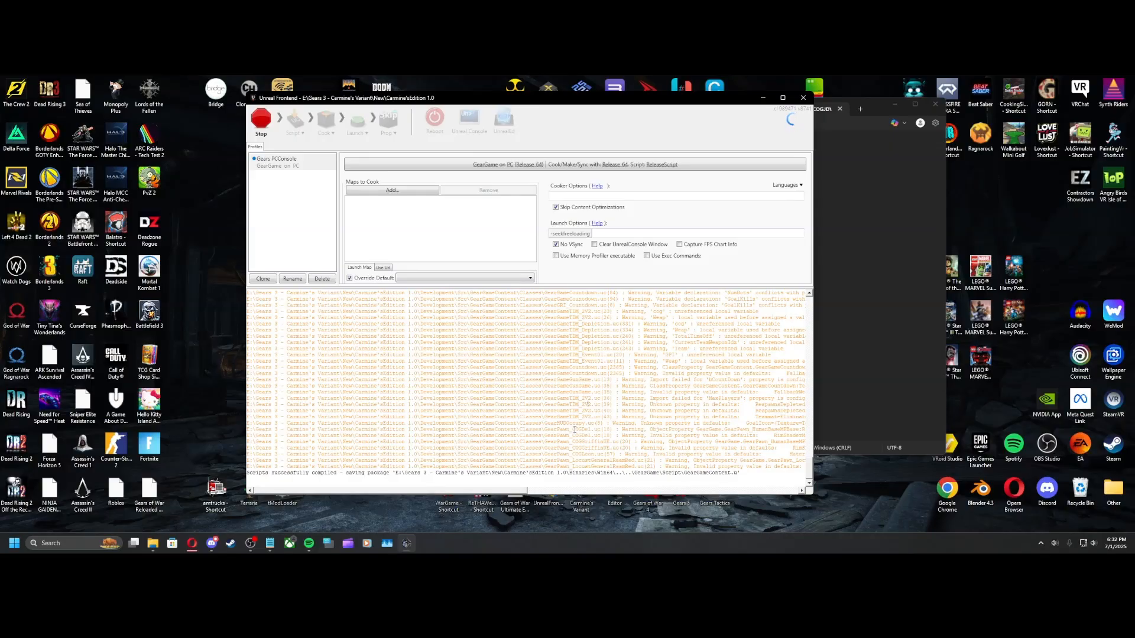
left_click_drag(573, 429, 650, 467)
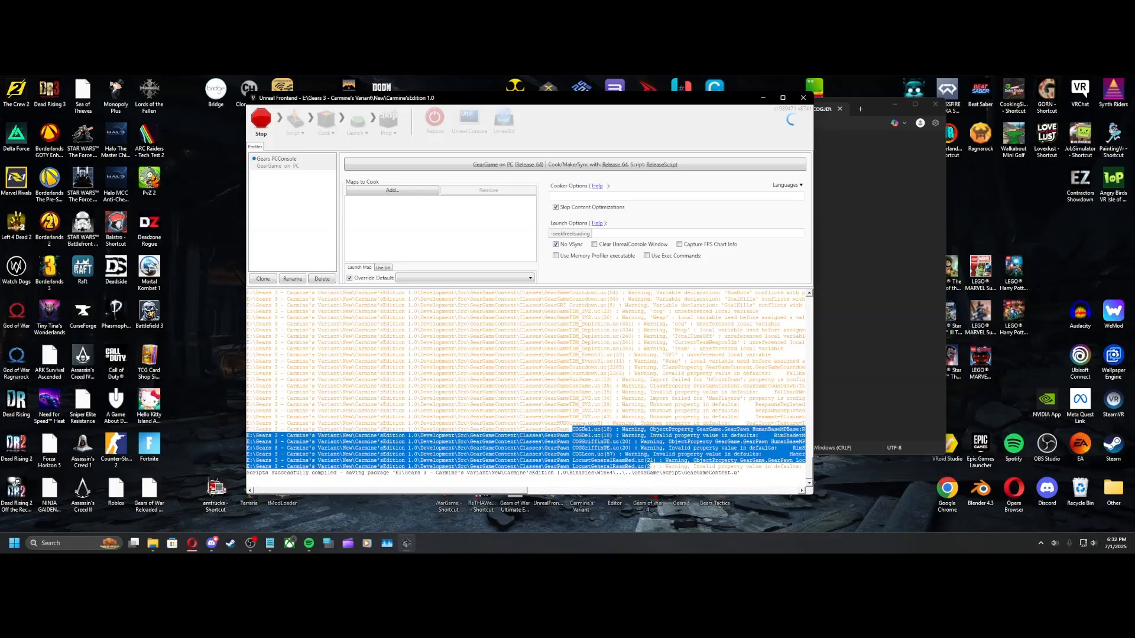
left_click(544, 416)
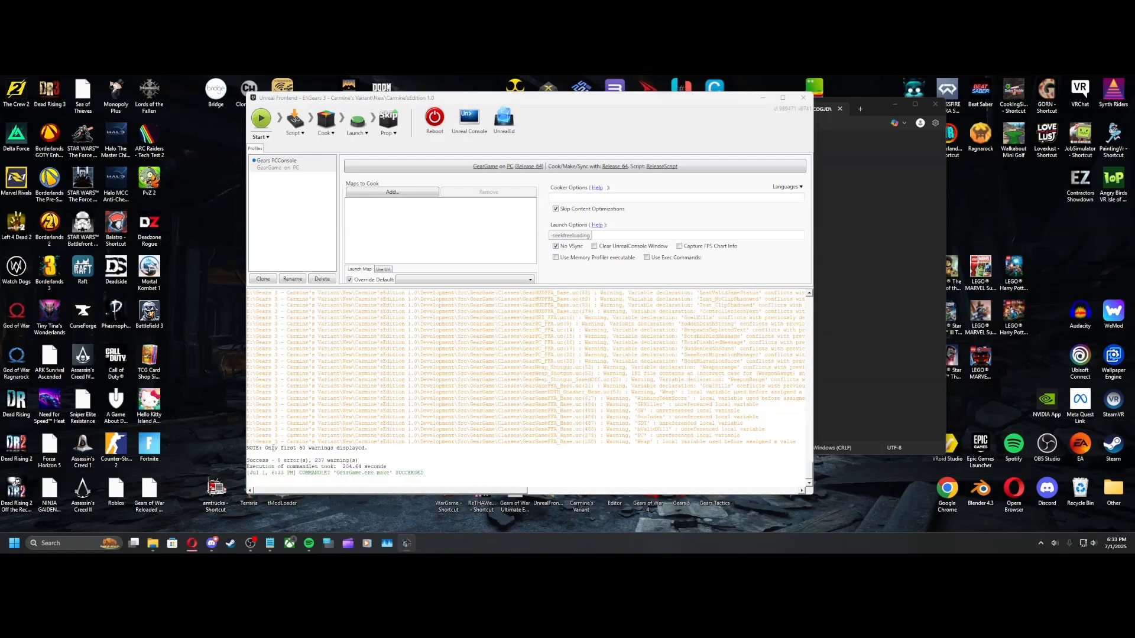
Check the compile summary at the end of the log, close Unreal Frontend and minimize Notepad
left_click_drag(424, 471, 253, 460)
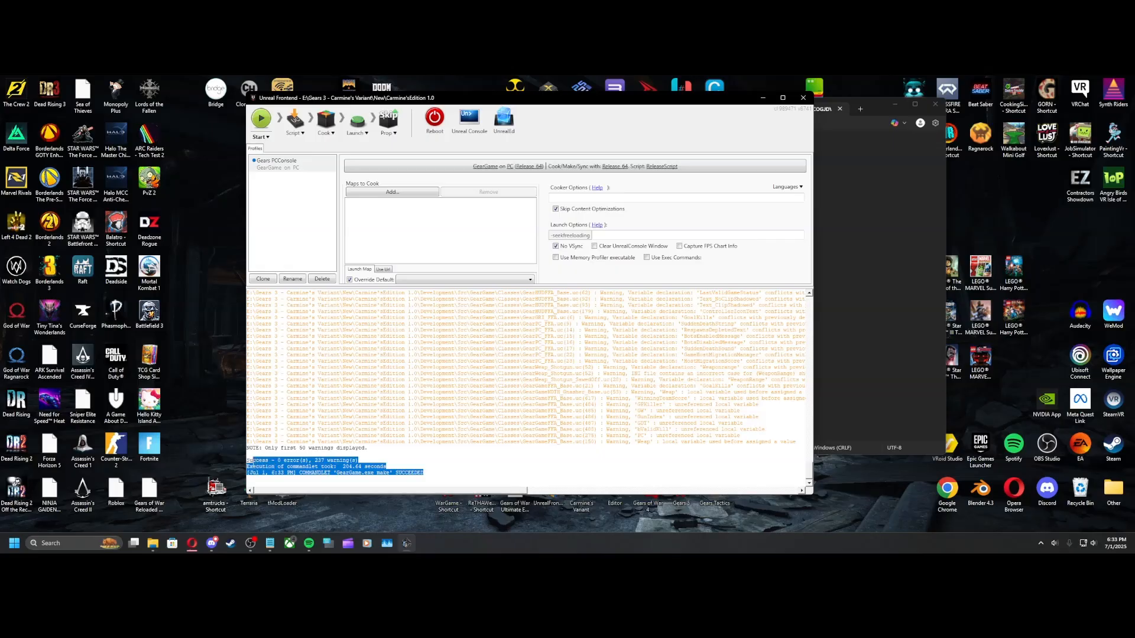
left_click(435, 469)
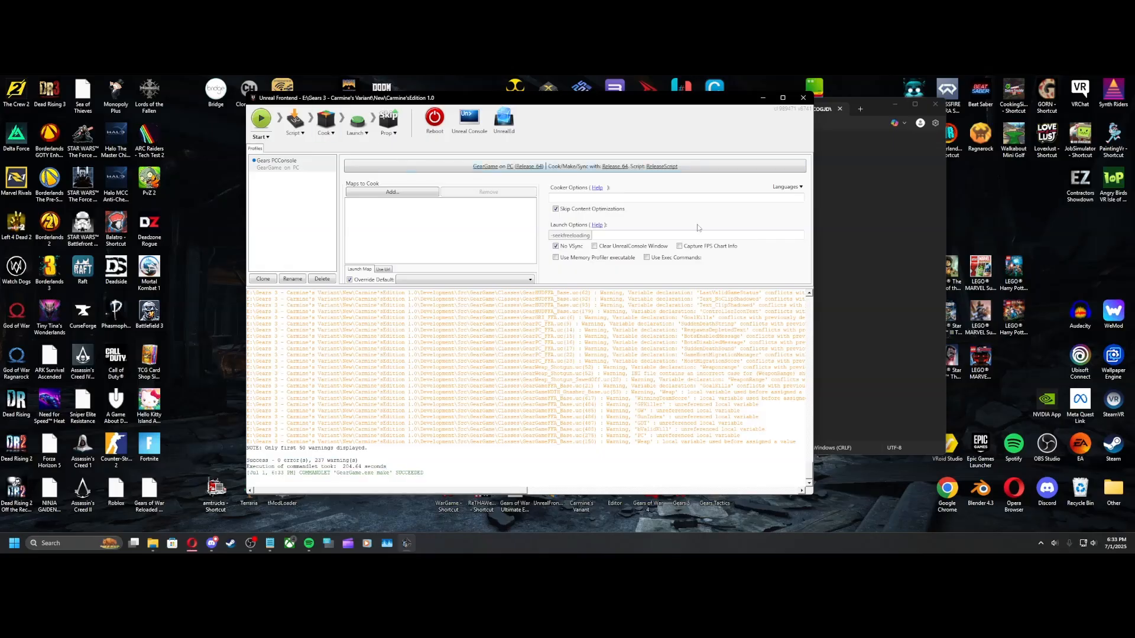
left_click(802, 97)
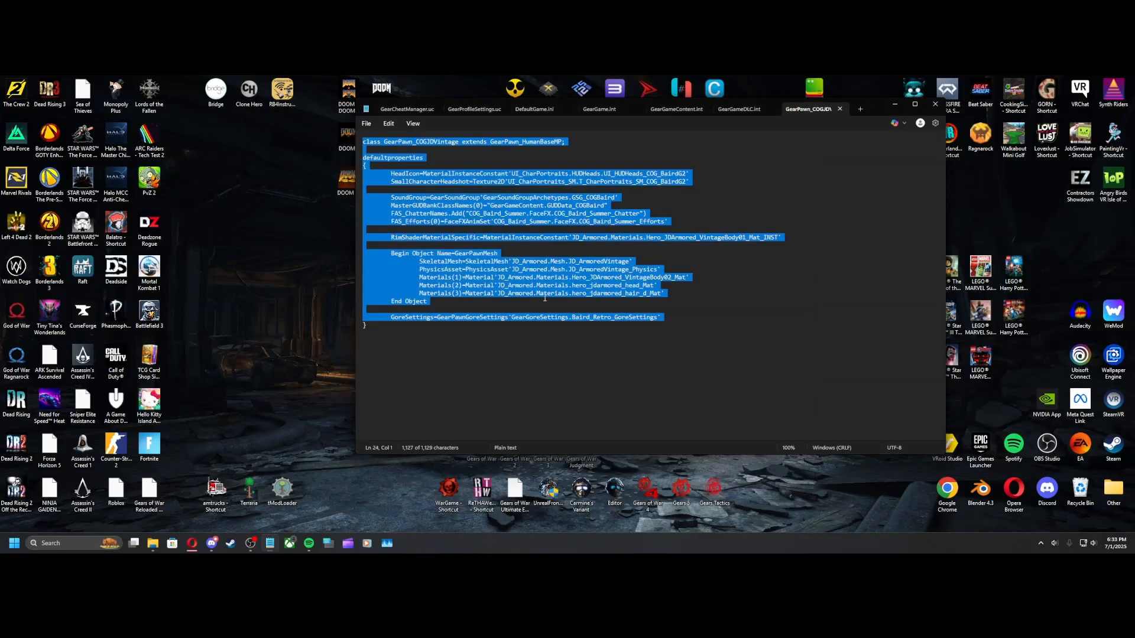
left_click(892, 102)
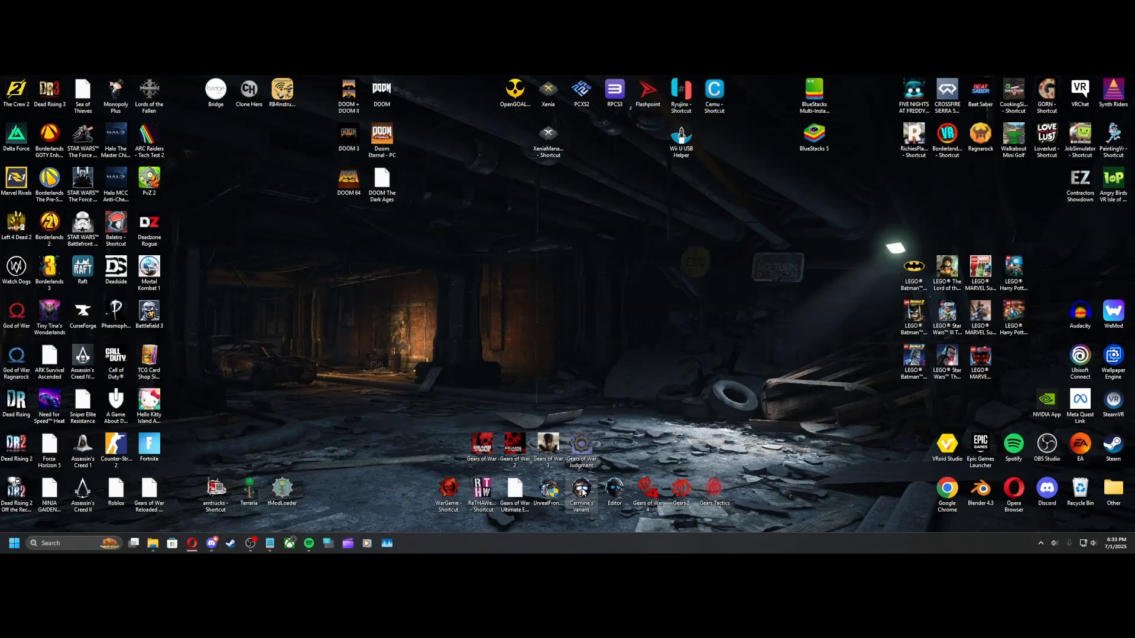
Launch Carmine's Variant from the desktop and open the game's Multiplayer options from the main menu
double_click(582, 490)
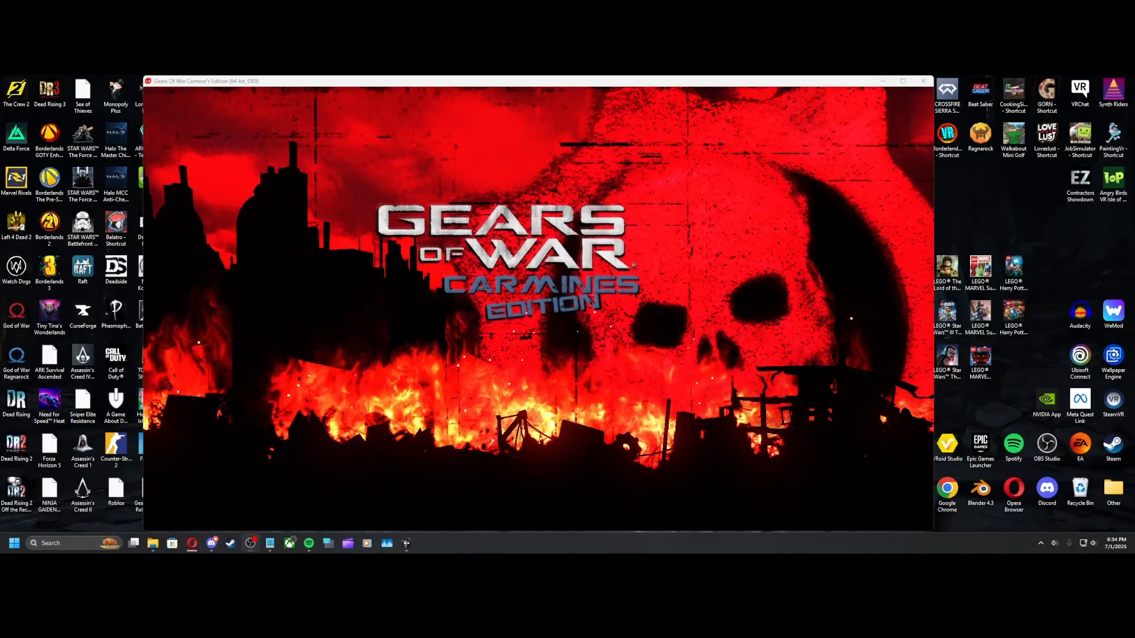
key("Return")
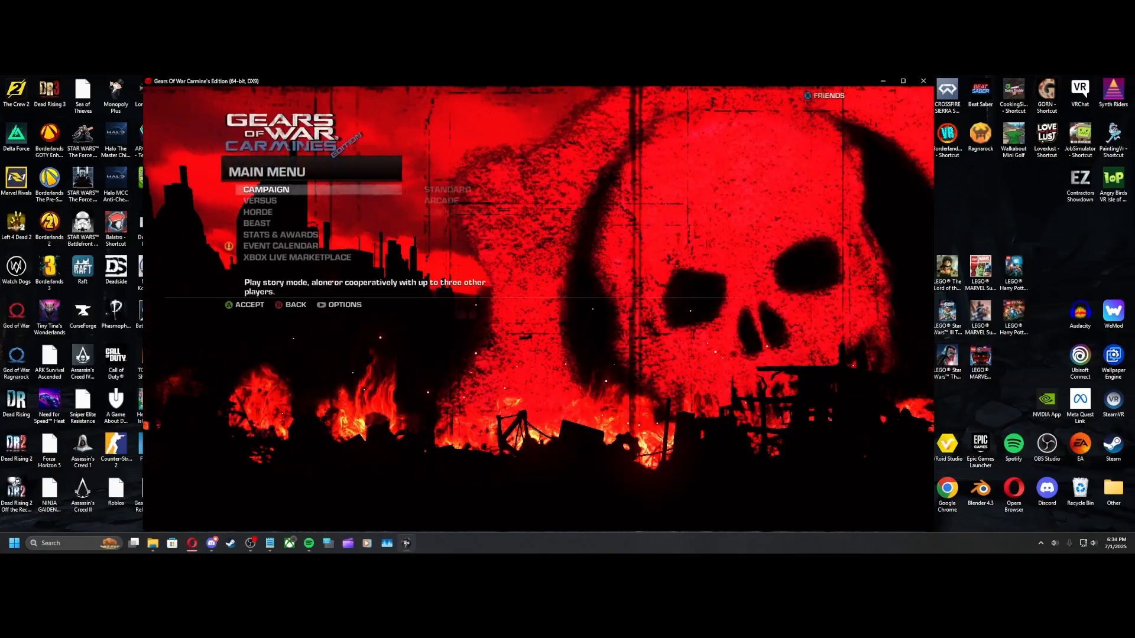
key("x")
key("Down")
key("Down")
key("Down")
key("Return")
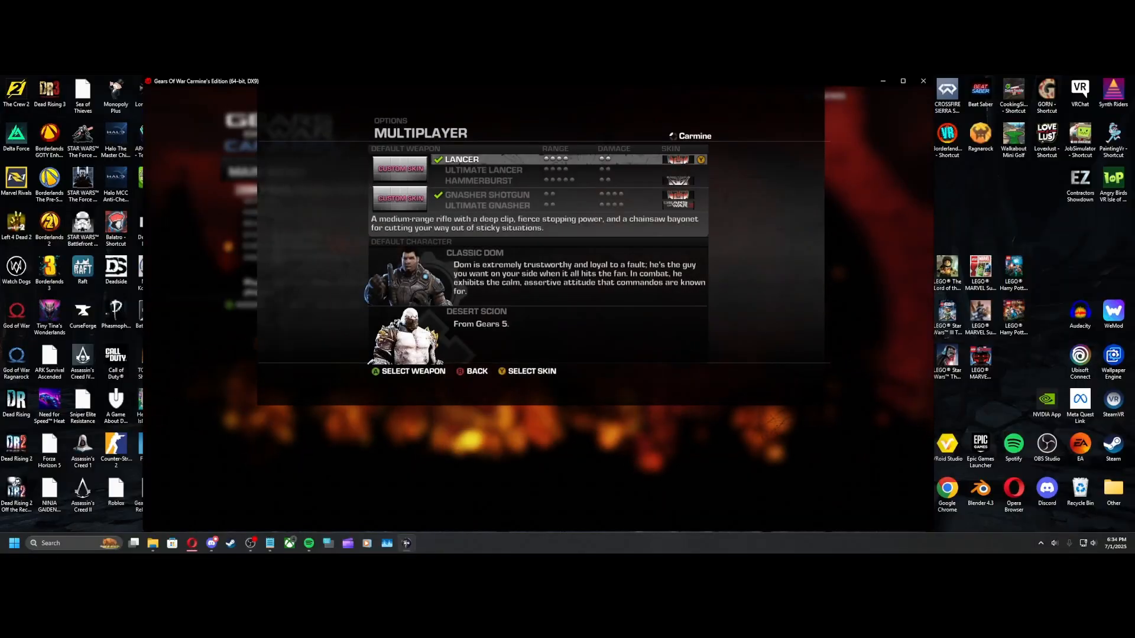
Choose Vintage JD from the character grid as the default COG character in the Multiplayer options
key("Down")
key("Down")
key("Down")
key("Down")
key("Down")
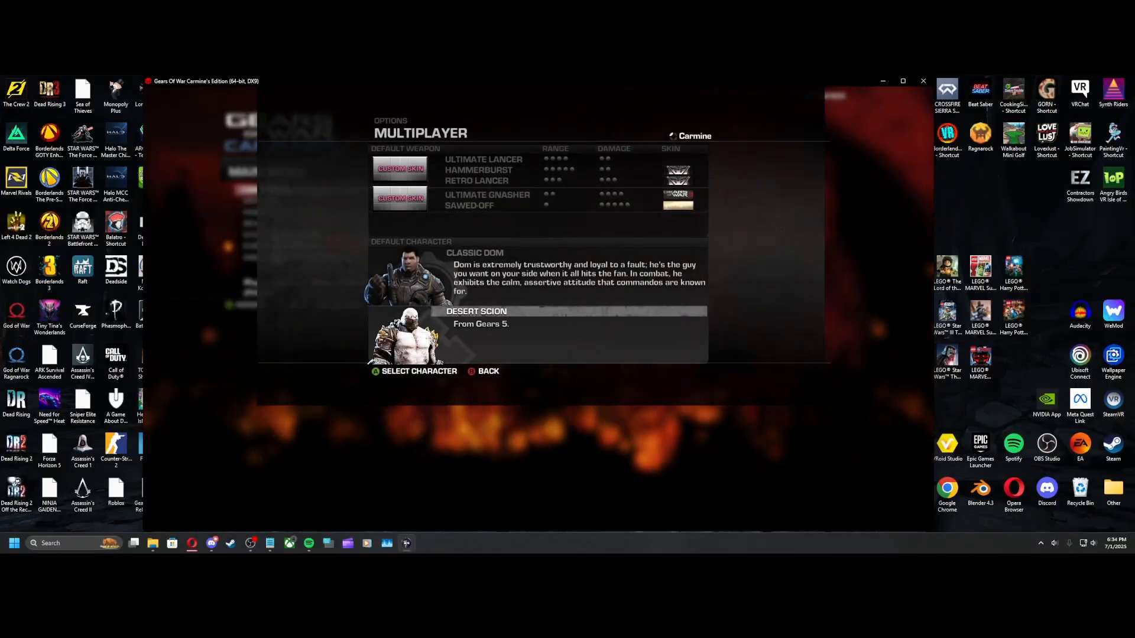
key("Return")
key("Down")
key("Down")
key("Down")
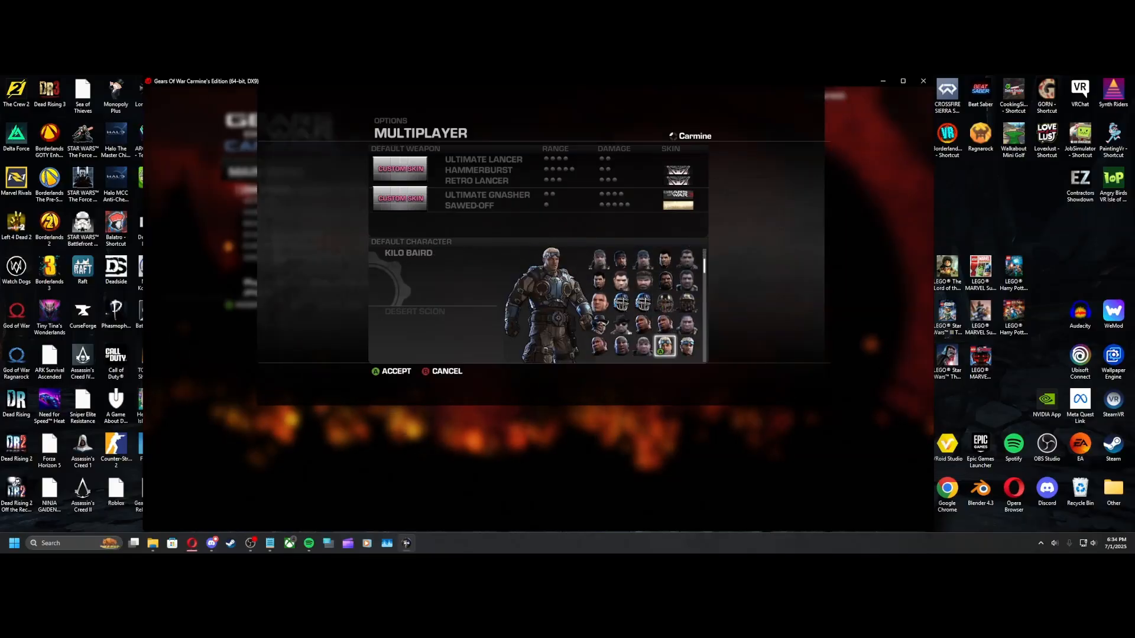
key("Down")
key("Down")
key("Down")
key("Down")
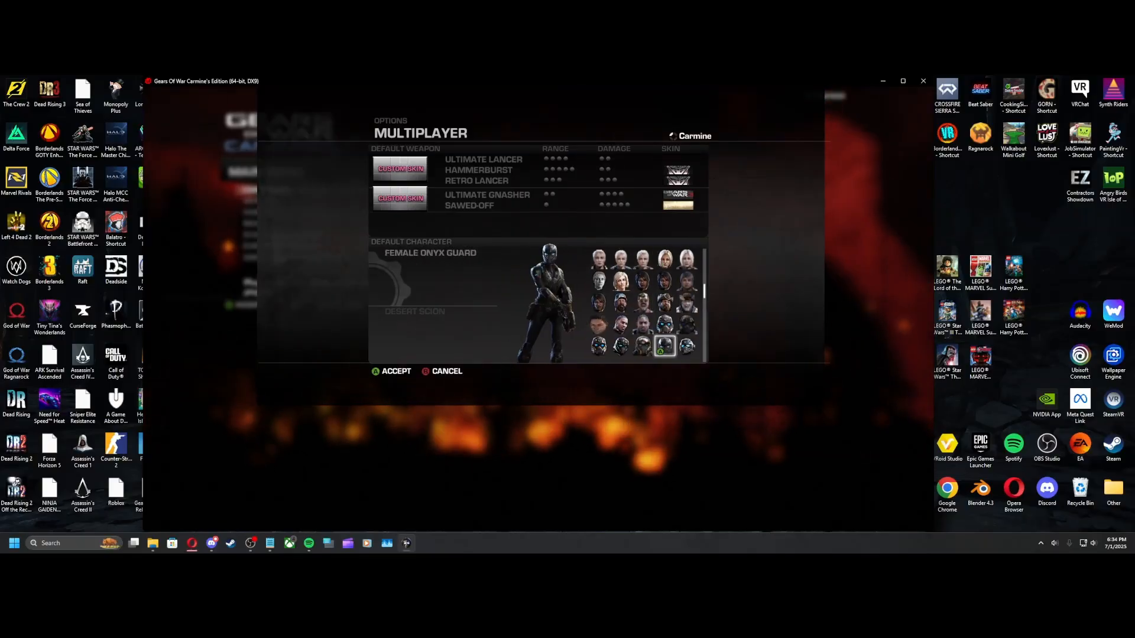
key("Down")
key("Down")
key("Down")
key("Down")
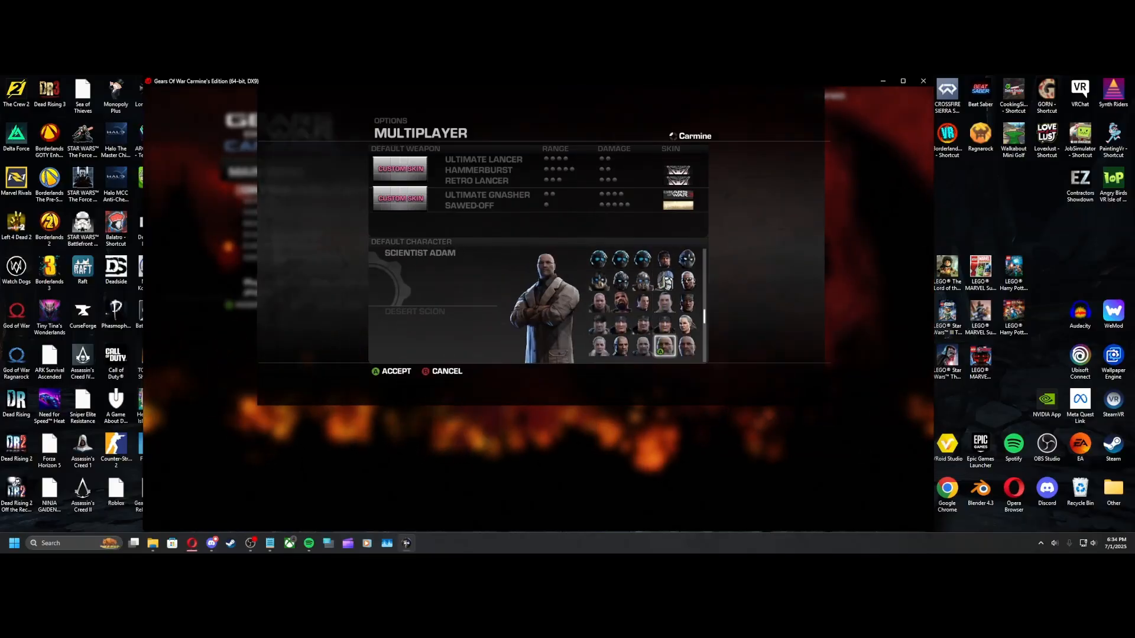
key("Down")
key("Down")
key("Down")
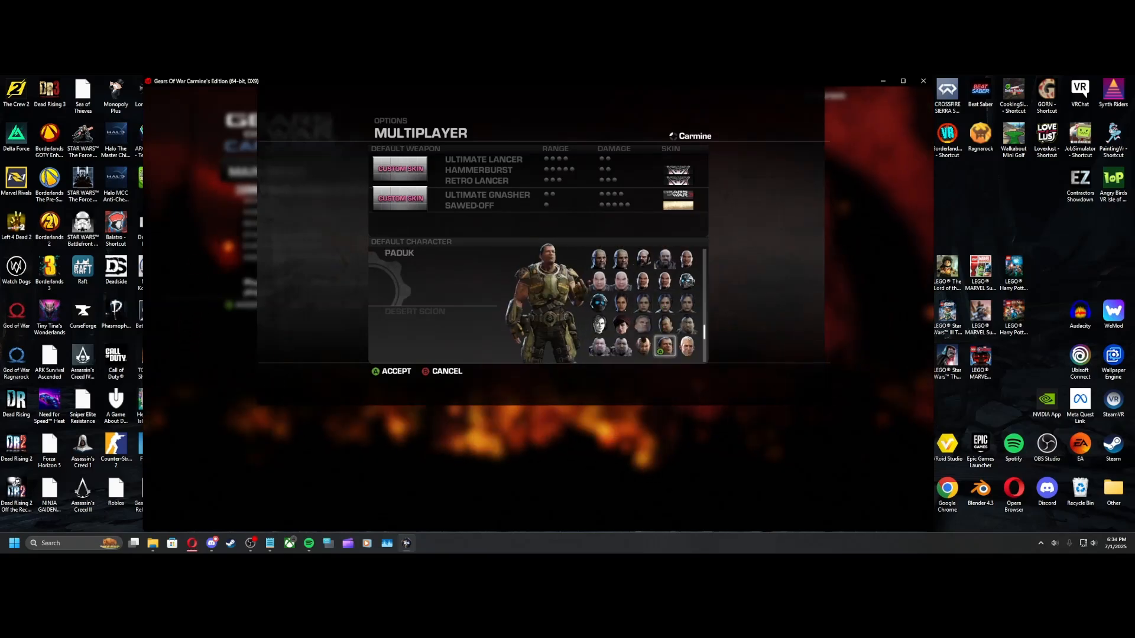
key("Up")
key("Left")
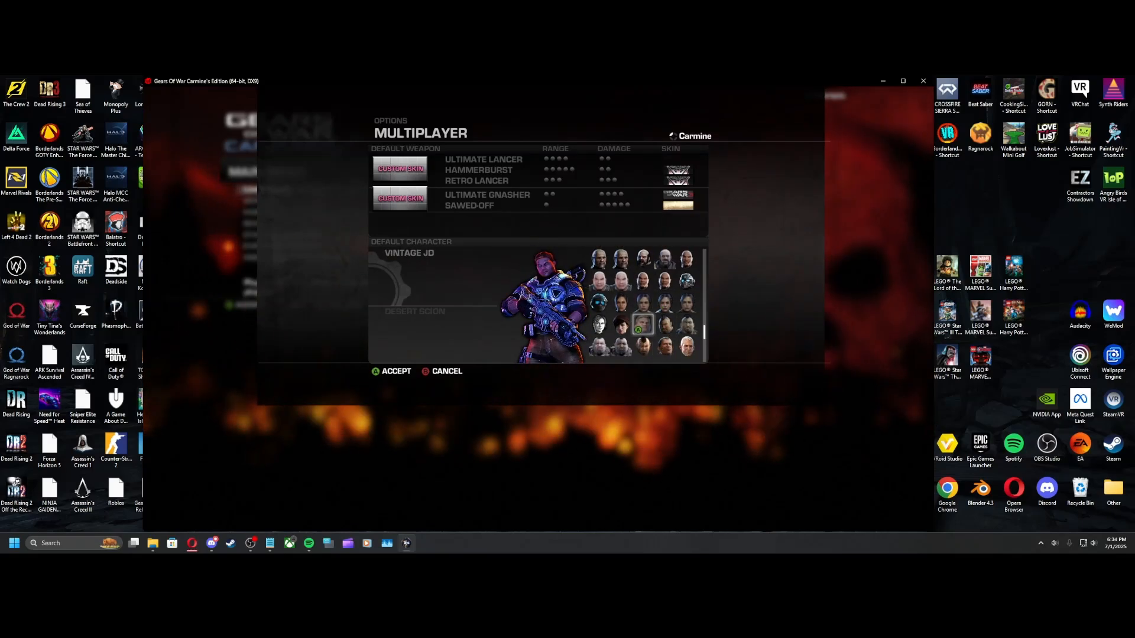
key("Return")
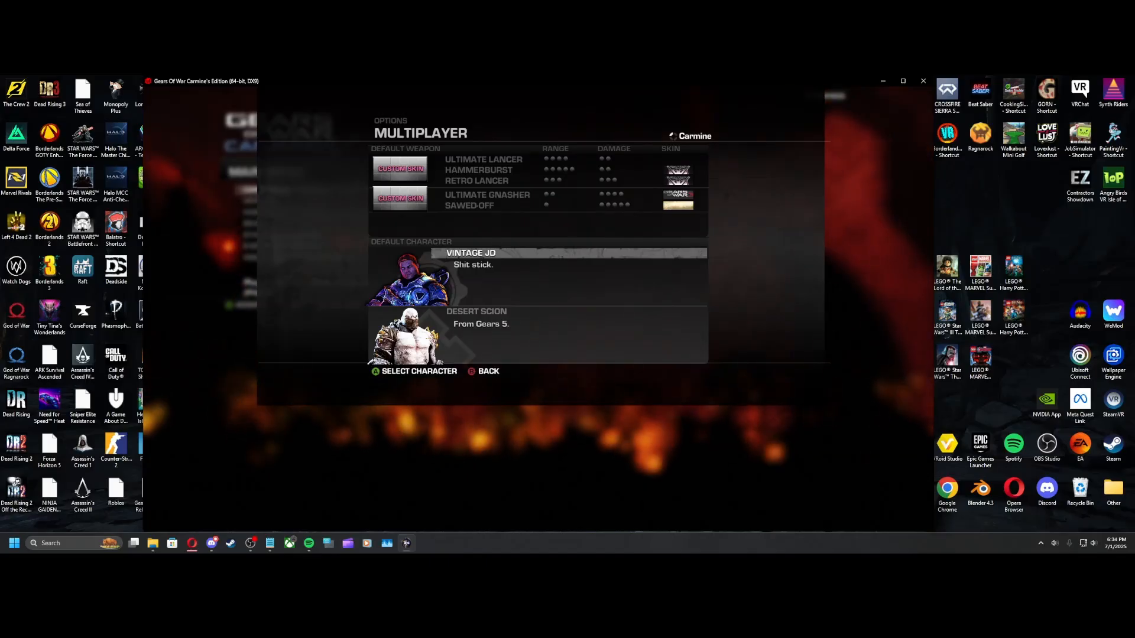
Go back out to the main menu and reopen the Multiplayer options
key("Escape")
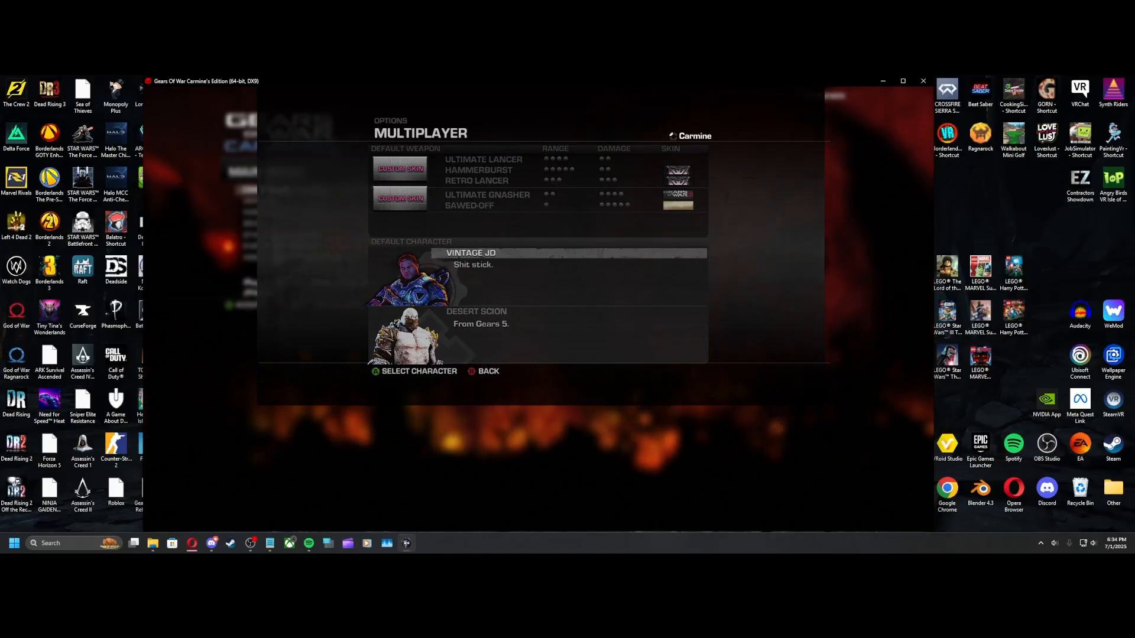
key("Escape")
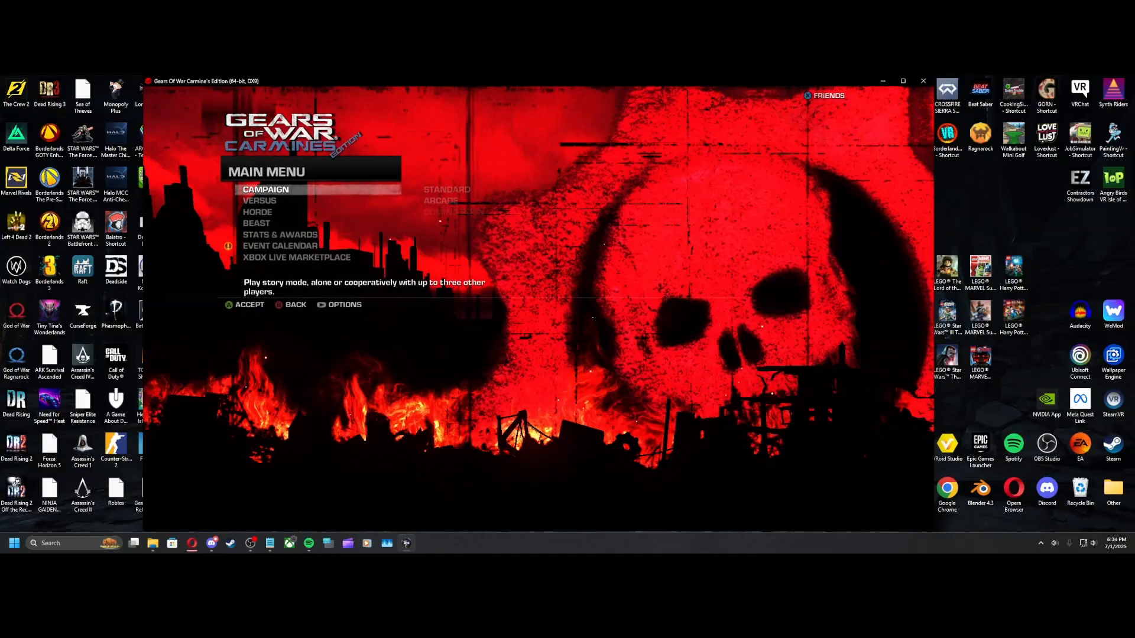
key("Tab")
key("Down")
key("Down")
key("Down")
key("Return")
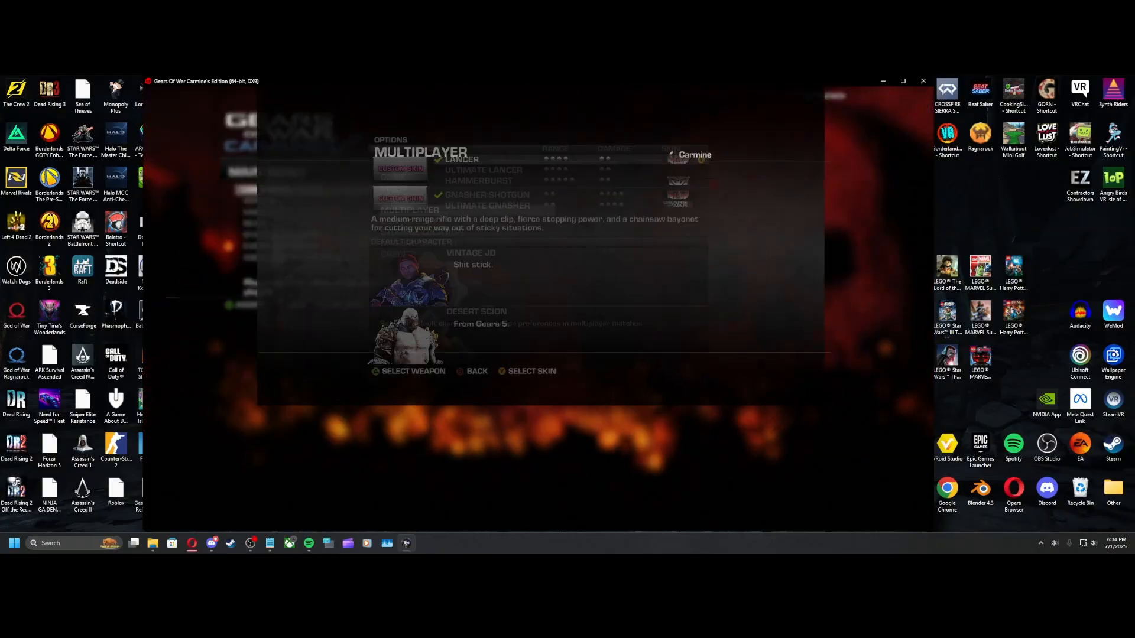
Check the COG entry under Default Character in the Multiplayer options
key("Down")
key("Down")
key("Down")
key("Down")
key("Down")
key("Down")
key("Down")
key("Down")
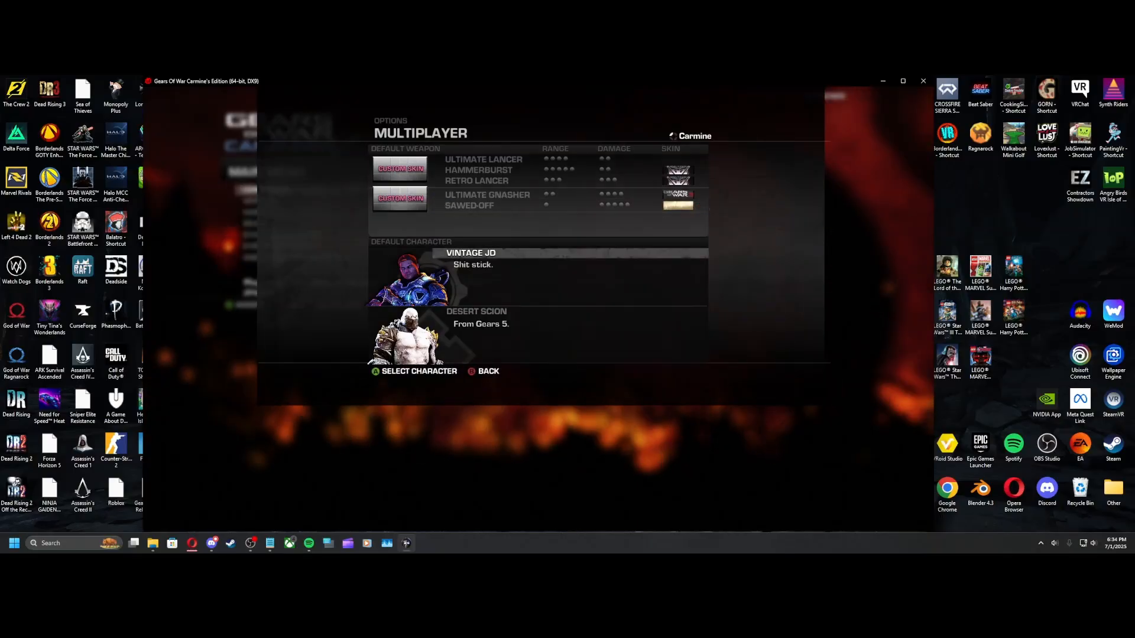
key("Up")
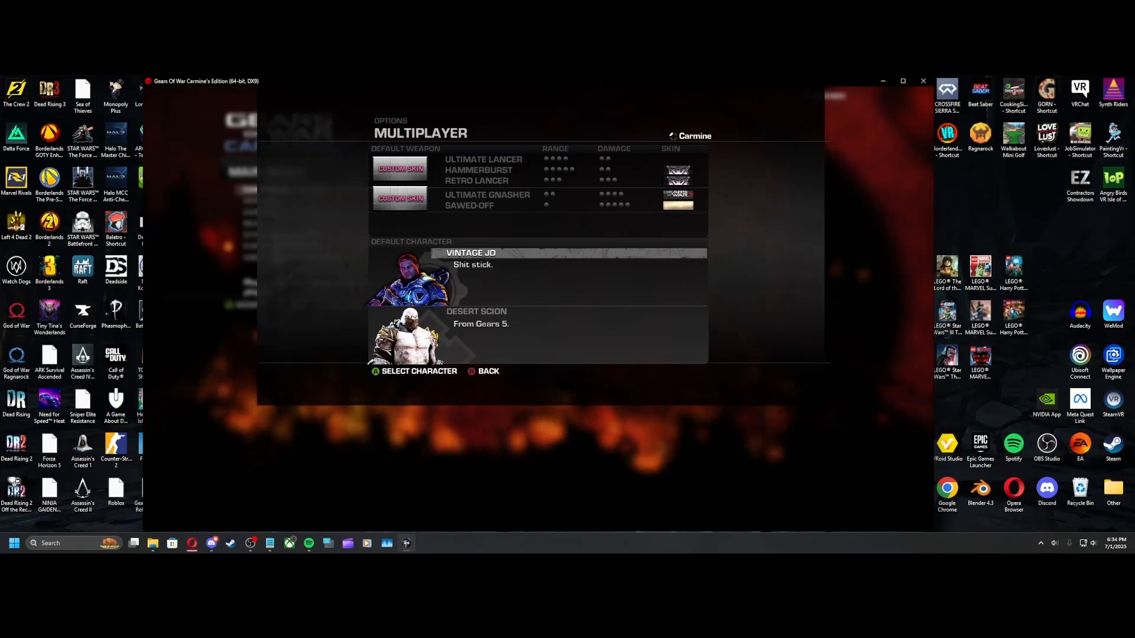
Leave the options and open the Team Deathmatch playlist in Versus mode
key("Escape")
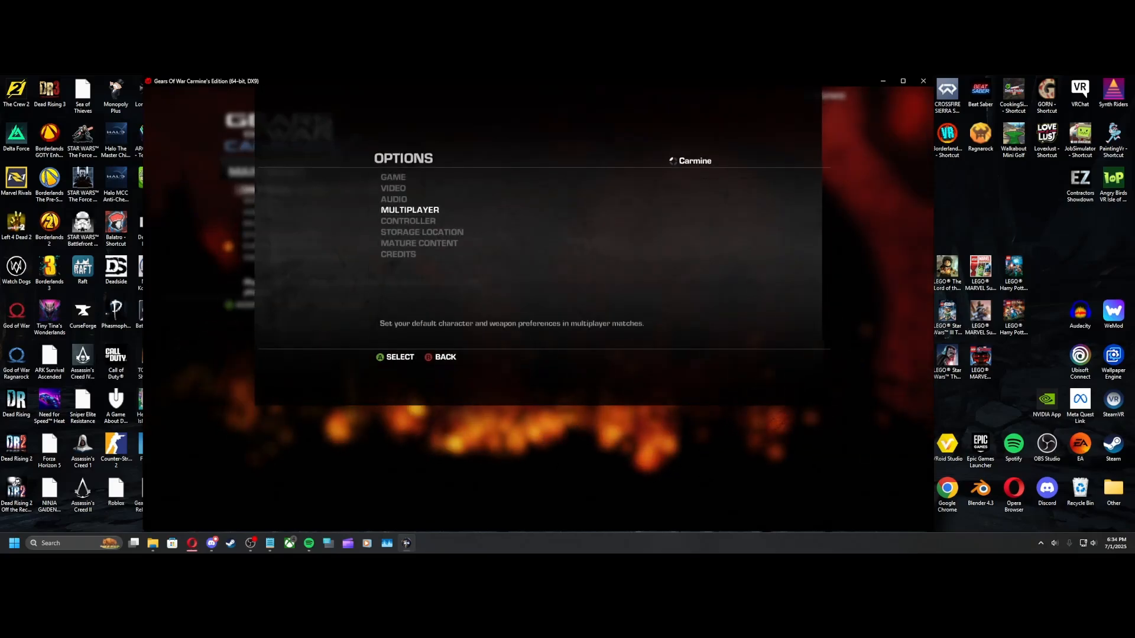
key("Escape")
key("Return")
key("Down")
key("Down")
key("Return")
key("Down")
key("Down")
key("Down")
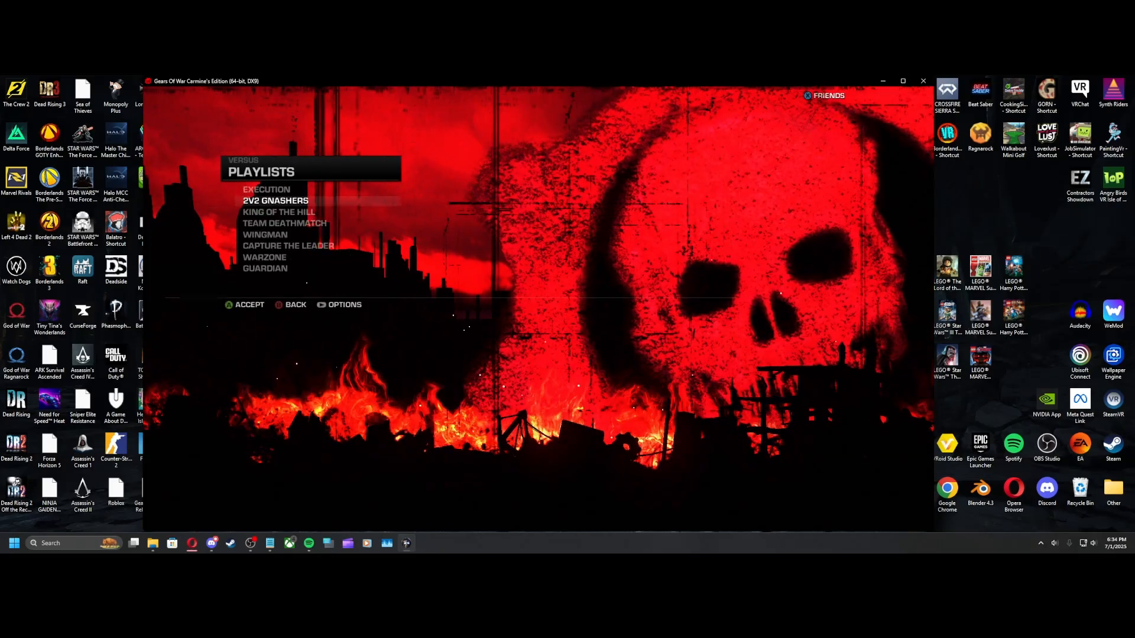
key("Return")
Start a Team Deathmatch game on the Academy map with the existing match settings
key("Down")
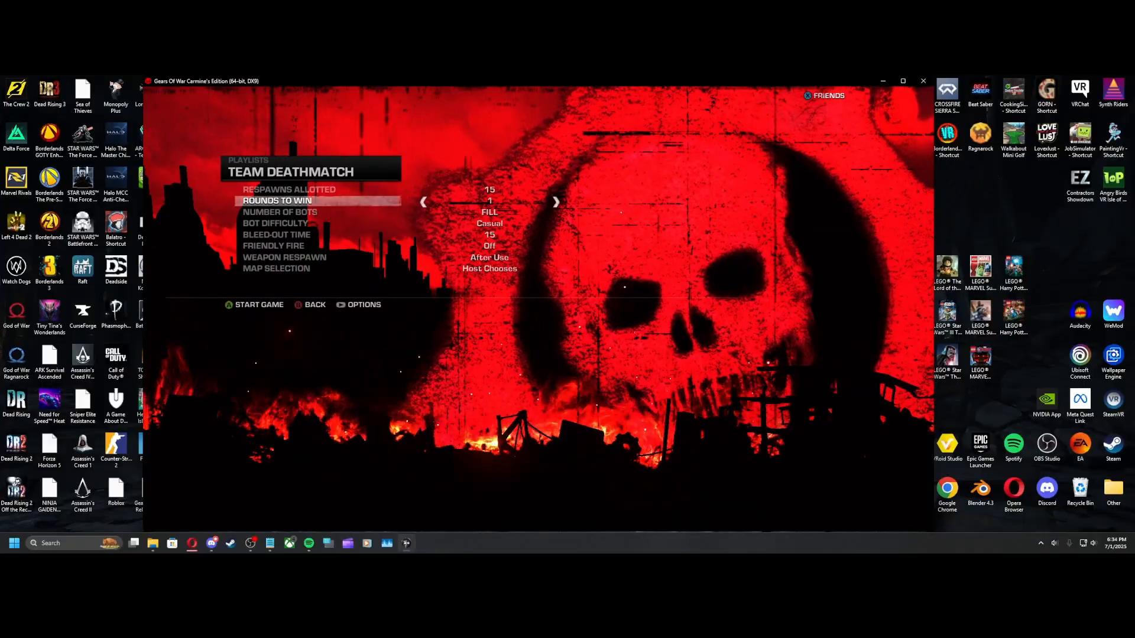
key("Up")
key("Return")
key("Return")
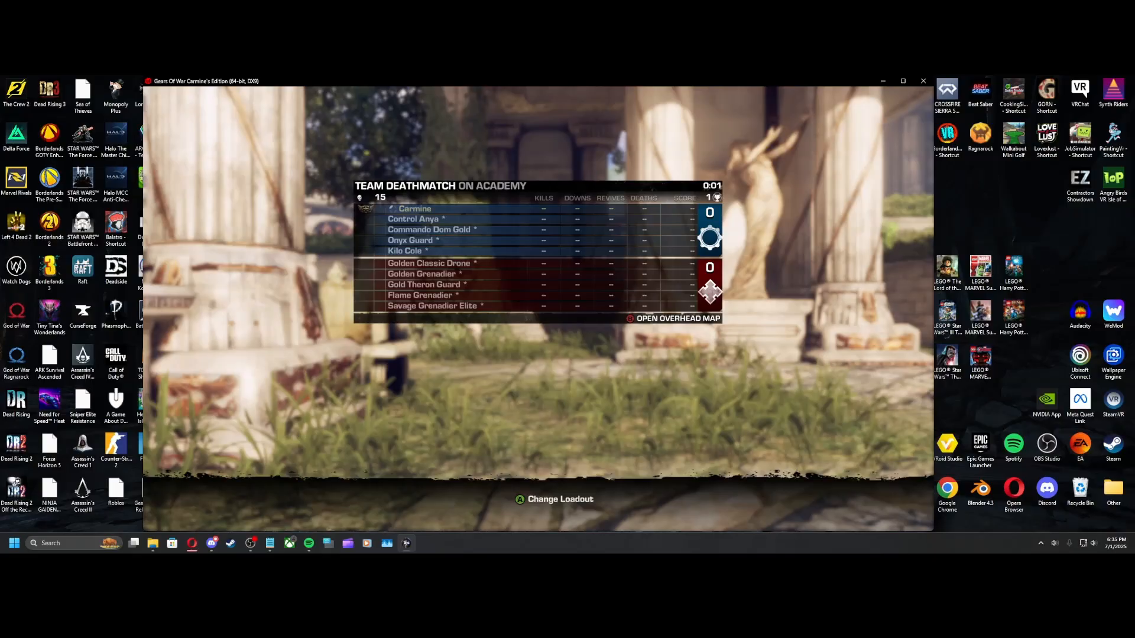
Run Vintage JD outside to the stone wall, view the character from the front and switch to the Gnasher Shotgun
key("w")
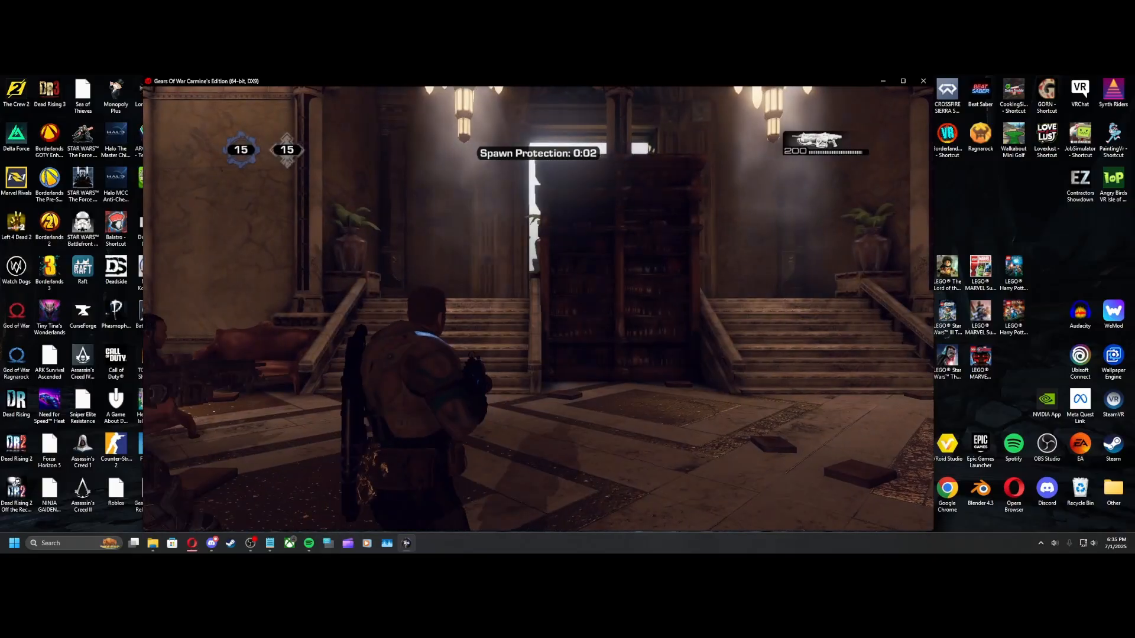
key("w")
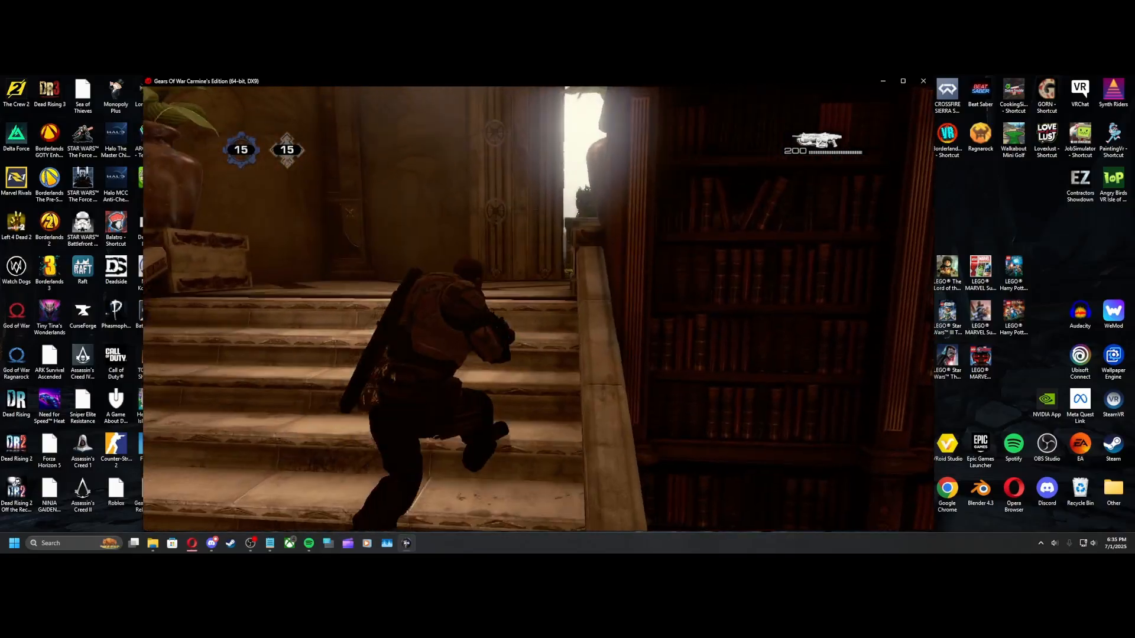
key("w")
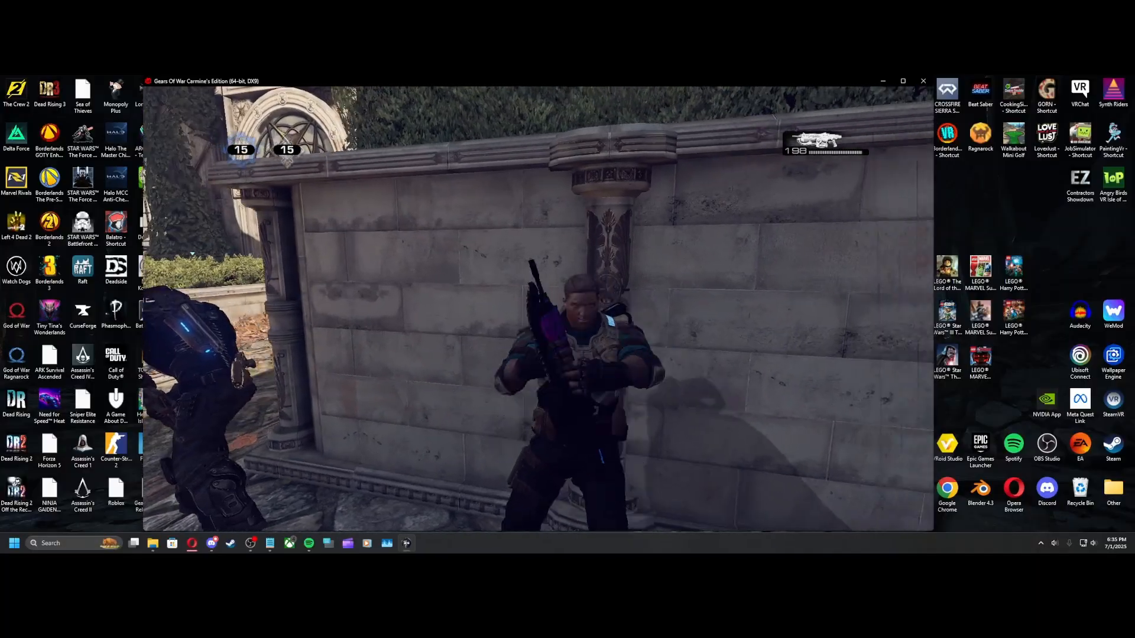
key("2")
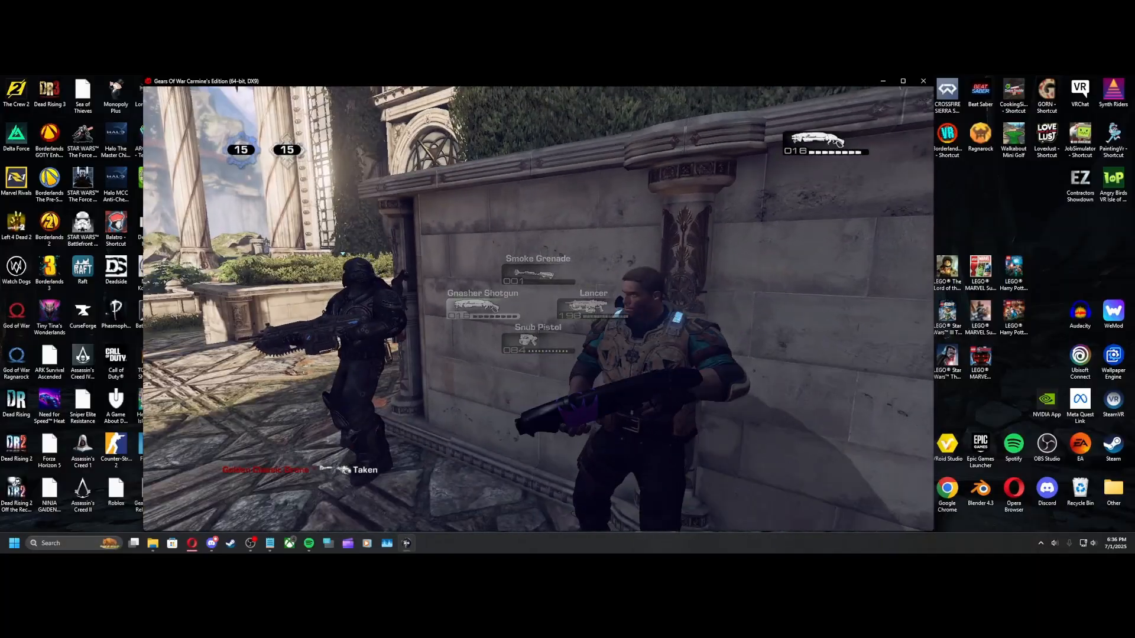
Test Vintage JD by running across the courtyard, switching to the Lancer and taking cover at a wall, and pause the match
key("w")
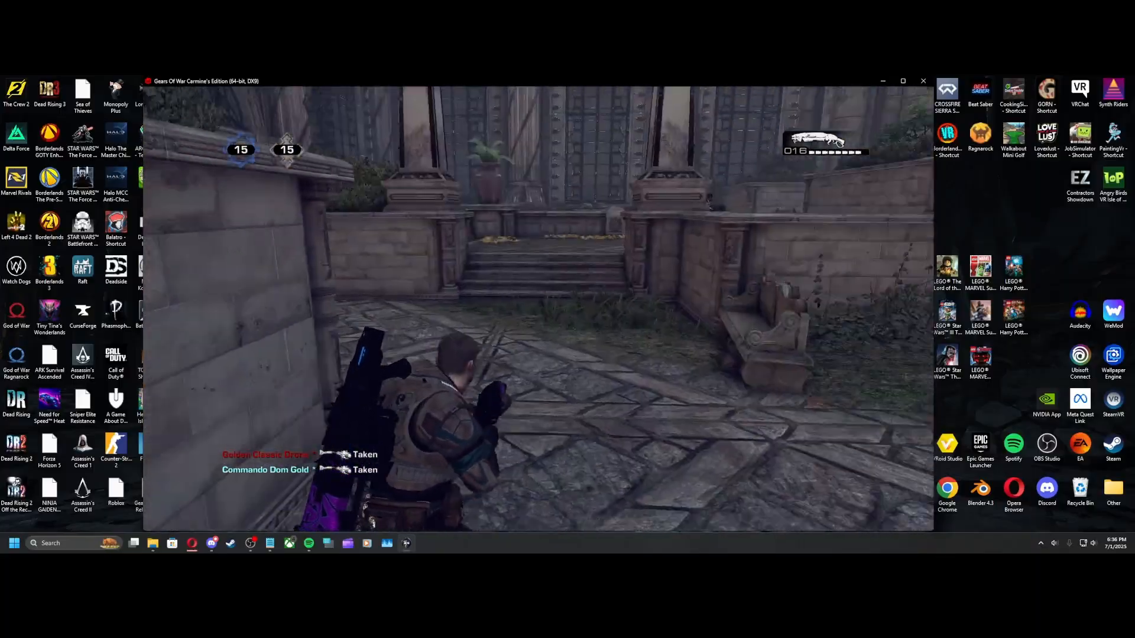
key("w")
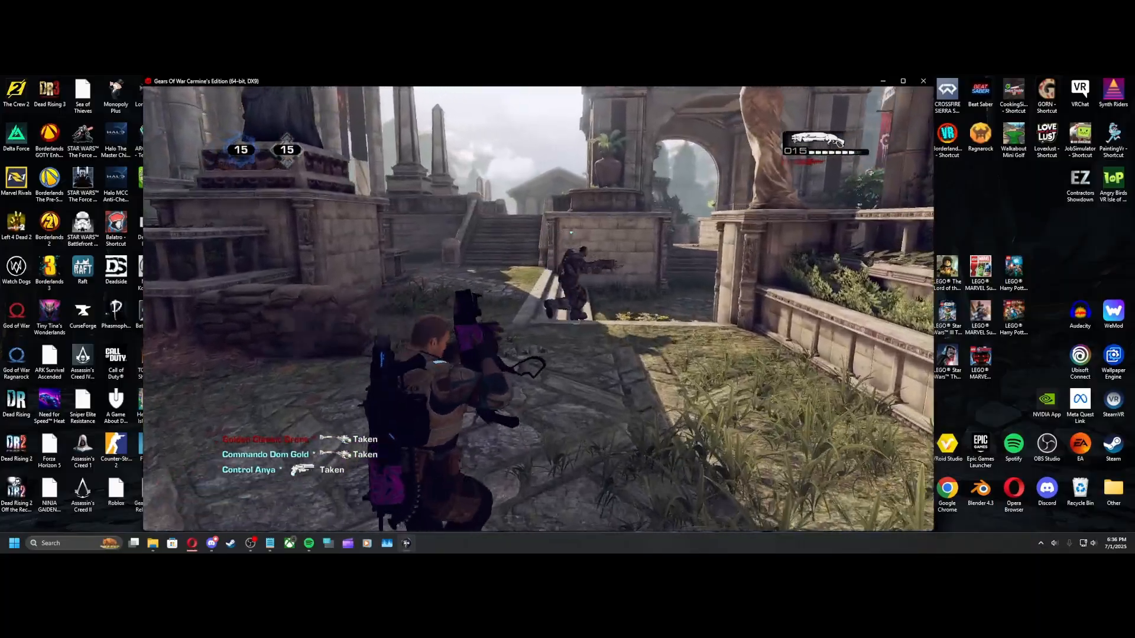
key("w")
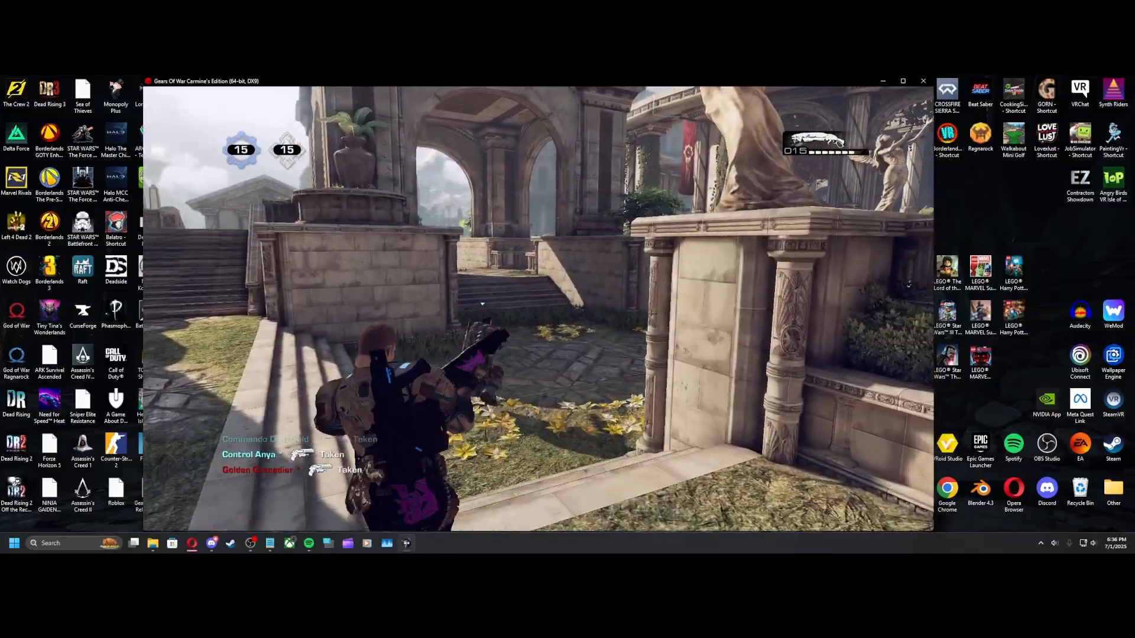
key("w")
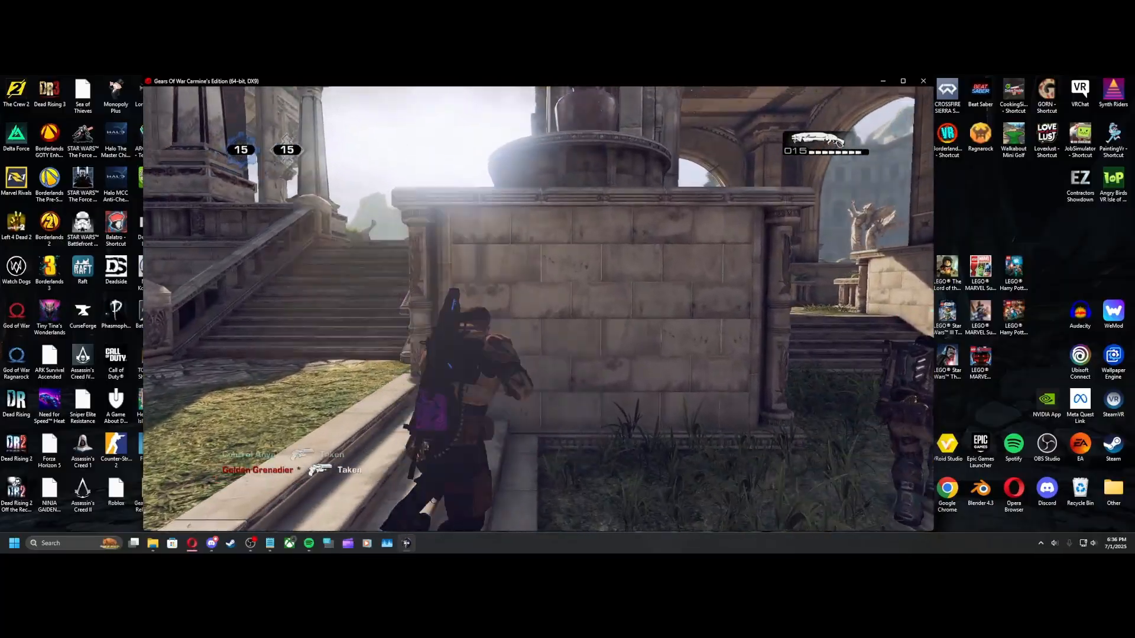
key("2")
key("space")
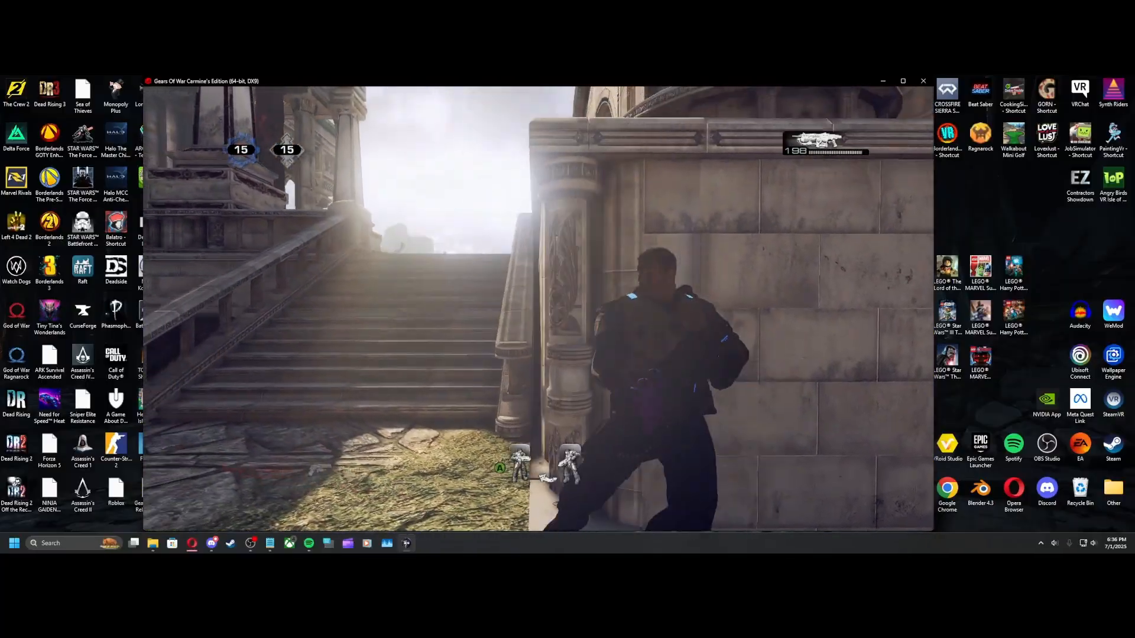
key("w")
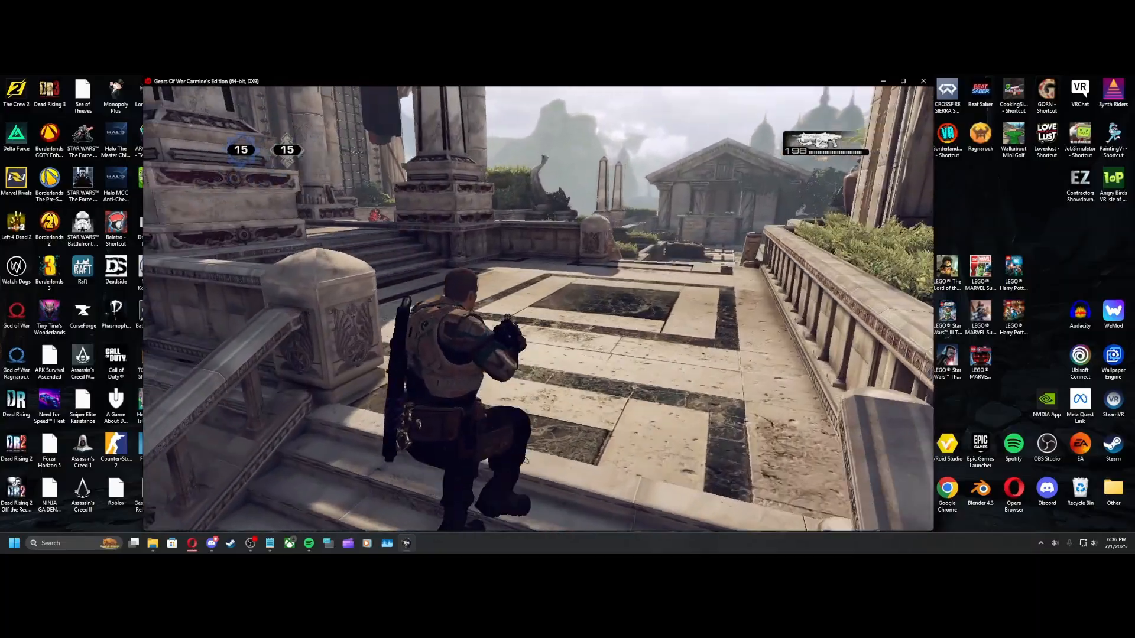
key("Escape")
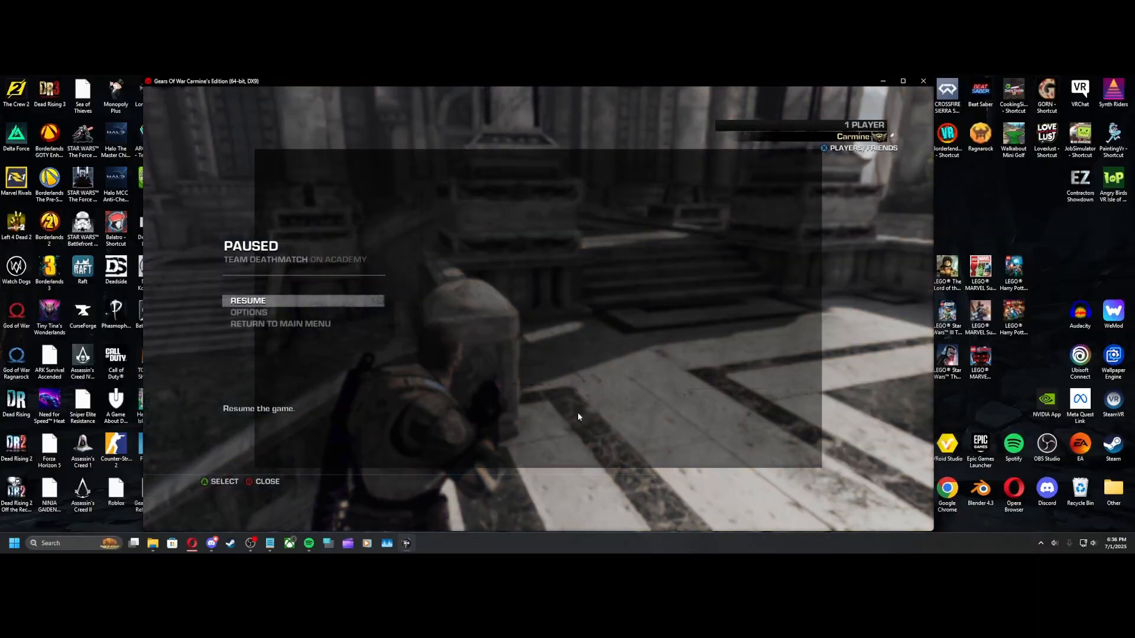